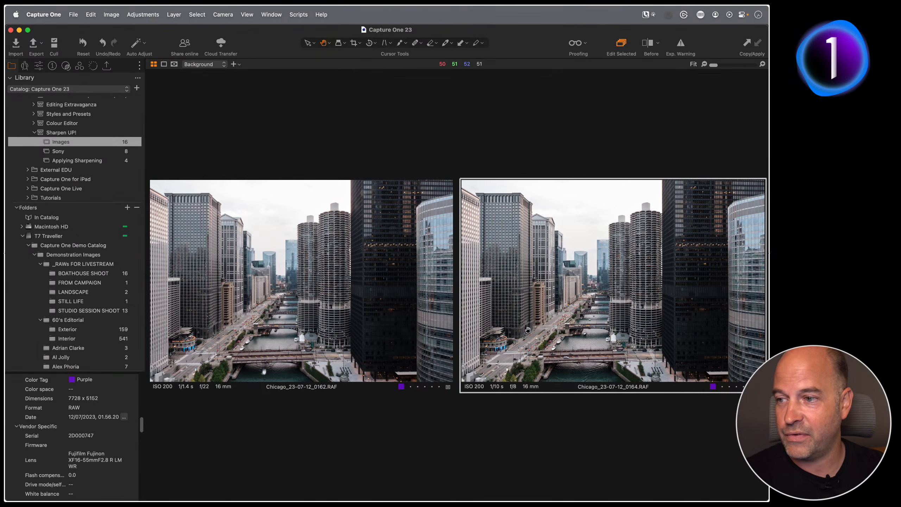
# - Compare the f/22 photo Chicago_23-07-12_0162 with the f/8 photo Chicago_23-07-12_0164 by selecting each in turn
pyautogui.click(295, 328)
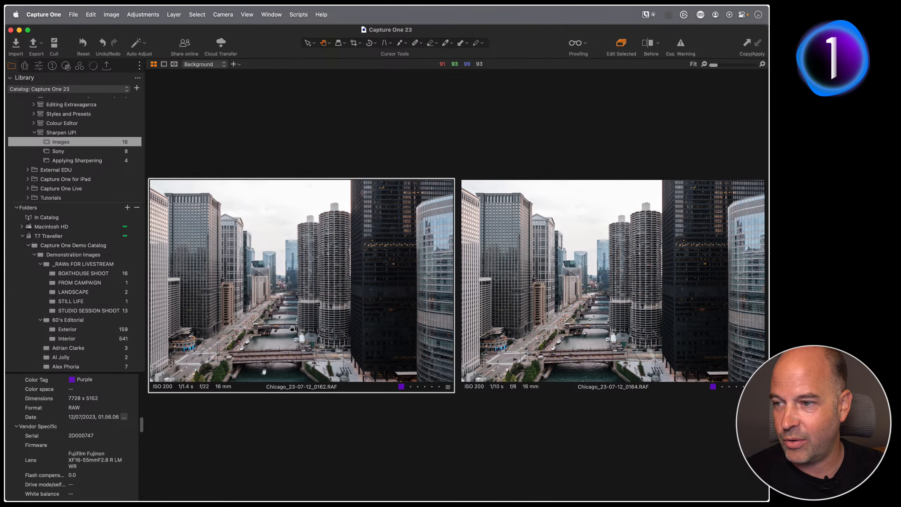
pyautogui.click(504, 307)
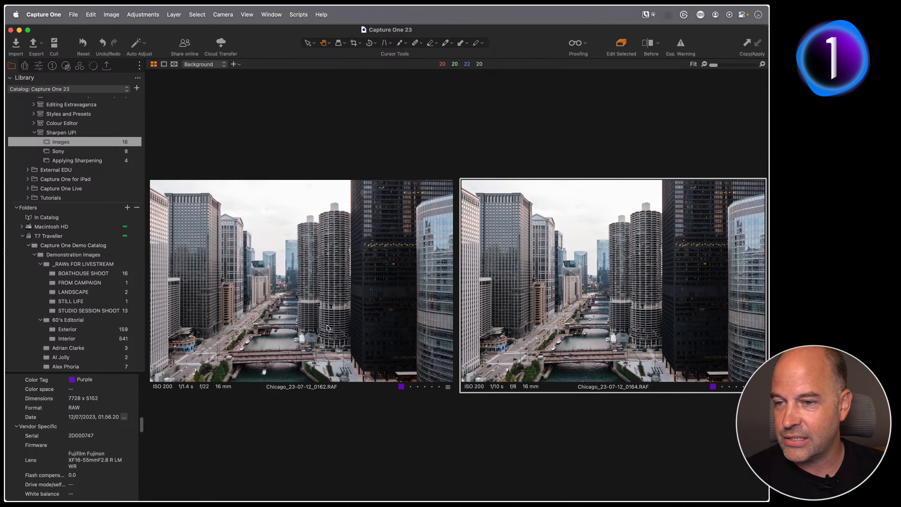
pyautogui.click(334, 305)
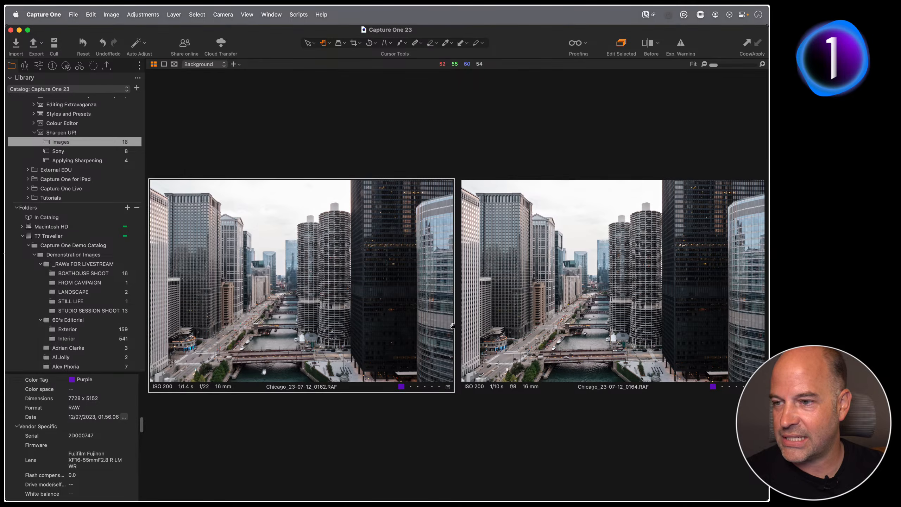
pyautogui.click(533, 305)
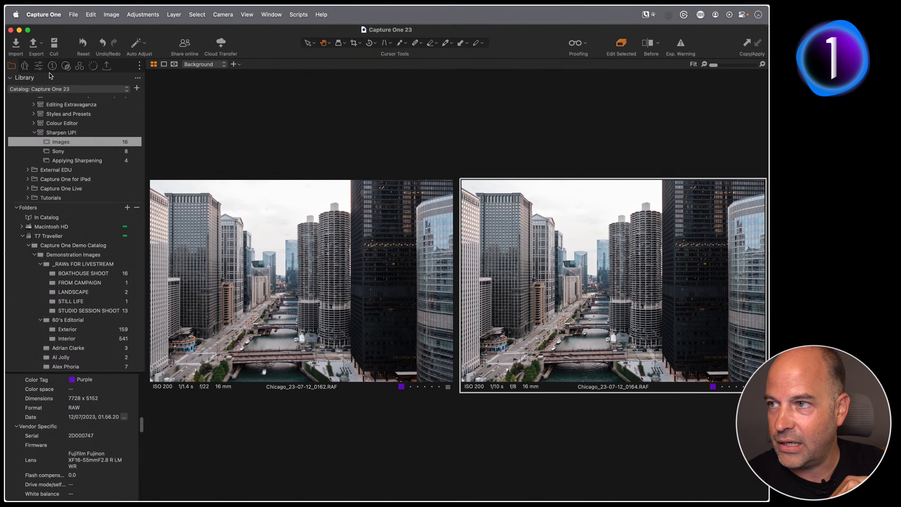
# - Display the lens correction settings and examine the f/8 photo's buildings, skyline and street detail at 100% and 200%
pyautogui.click(38, 65)
pyautogui.click(25, 65)
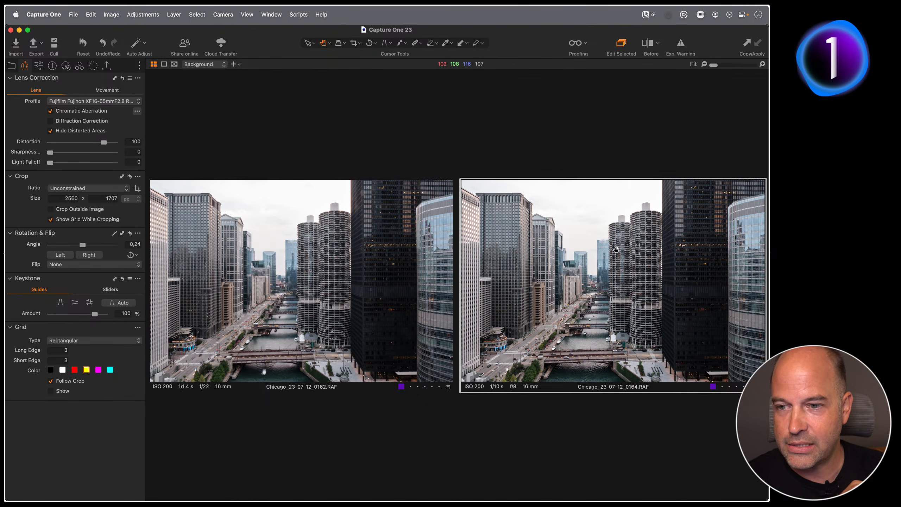
pyautogui.doubleClick(570, 302)
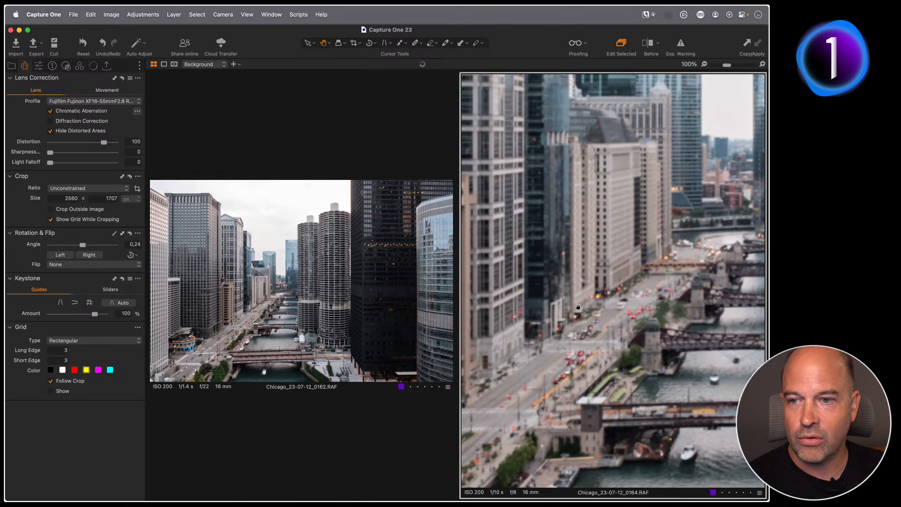
pyautogui.moveTo(655, 214); pyautogui.dragTo(605, 250)
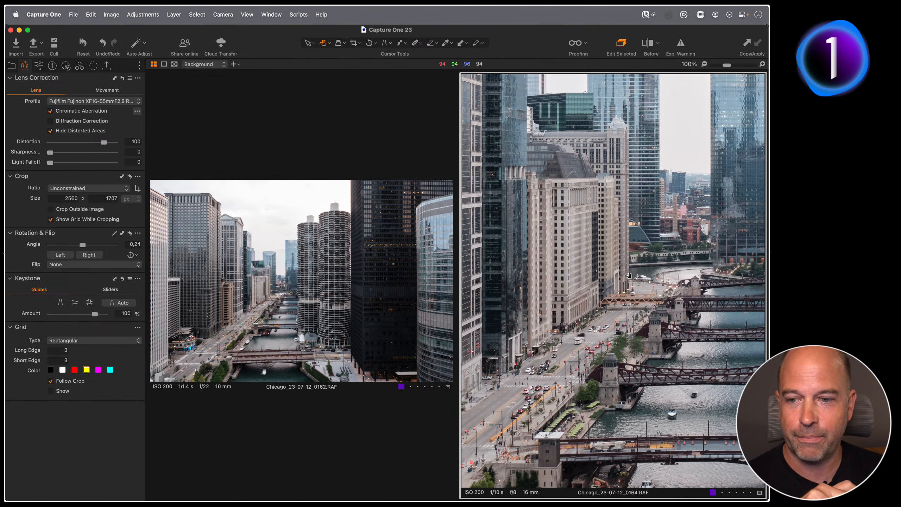
pyautogui.moveTo(571, 251); pyautogui.dragTo(612, 272)
pyautogui.doubleClick(611, 273)
pyautogui.doubleClick(576, 289)
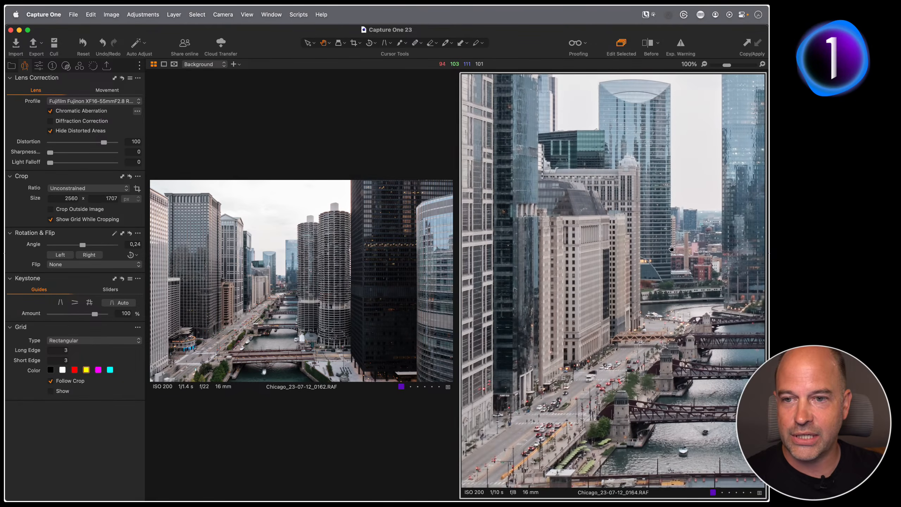
pyautogui.moveTo(712, 207); pyautogui.dragTo(635, 234)
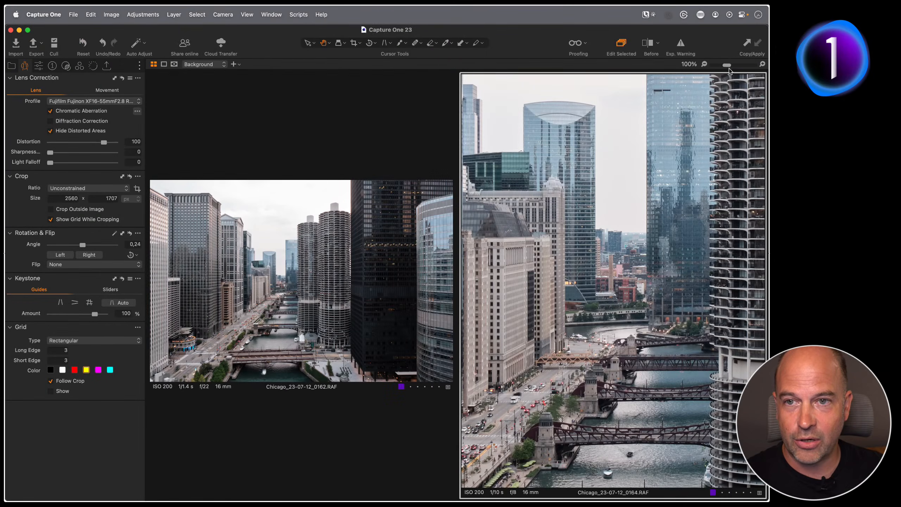
pyautogui.moveTo(729, 70); pyautogui.dragTo(734, 70)
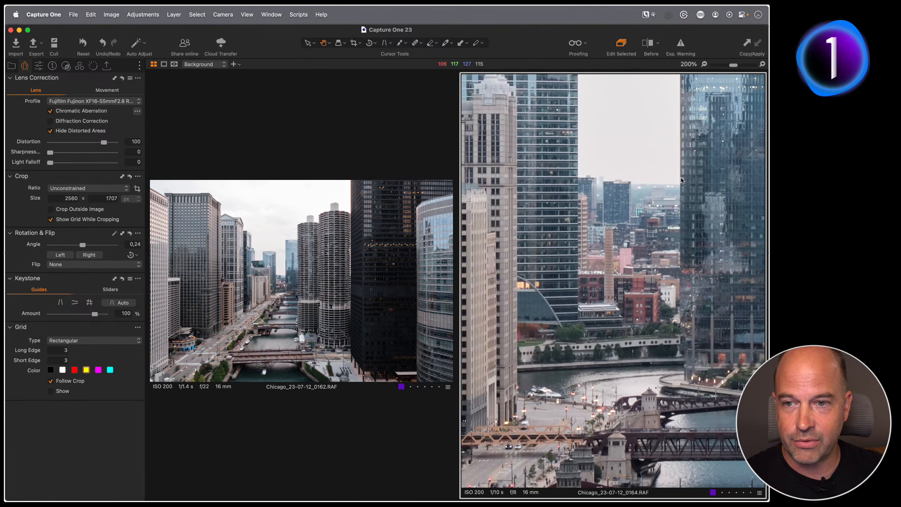
pyautogui.moveTo(636, 261); pyautogui.dragTo(618, 277)
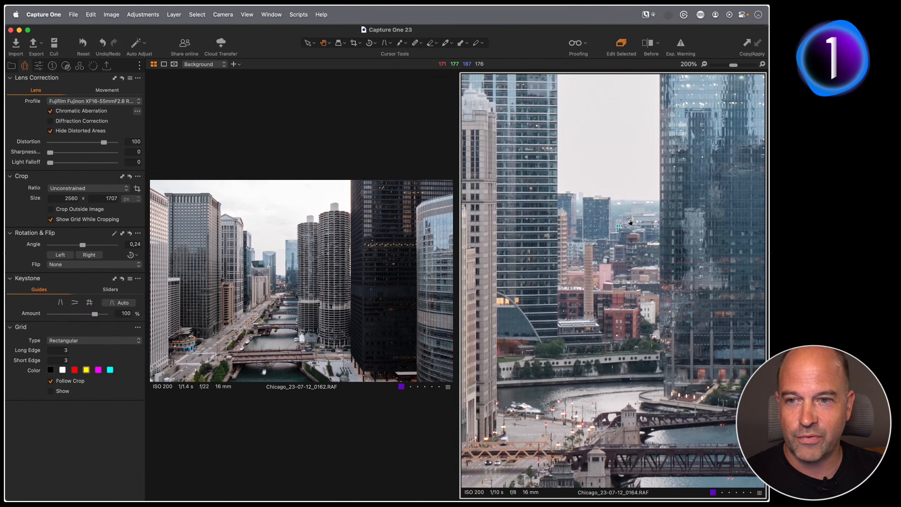
pyautogui.moveTo(631, 234); pyautogui.dragTo(537, 378)
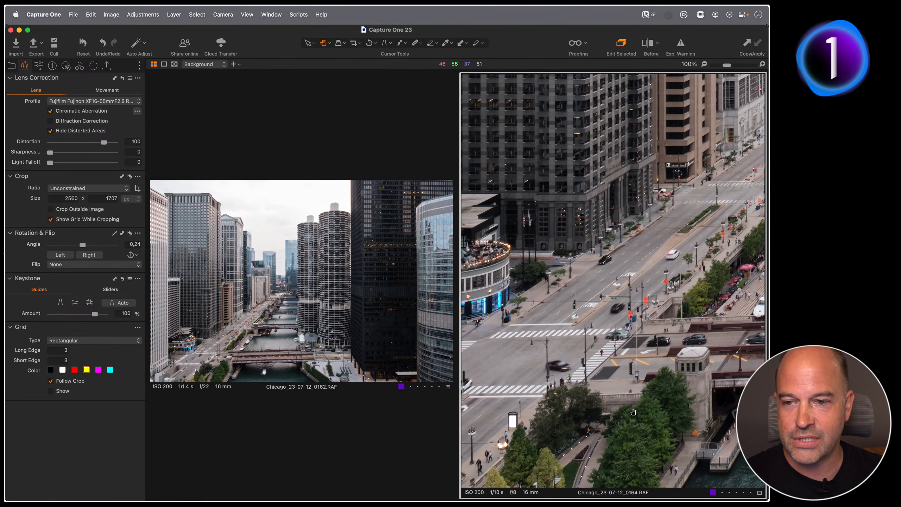
pyautogui.doubleClick(634, 385)
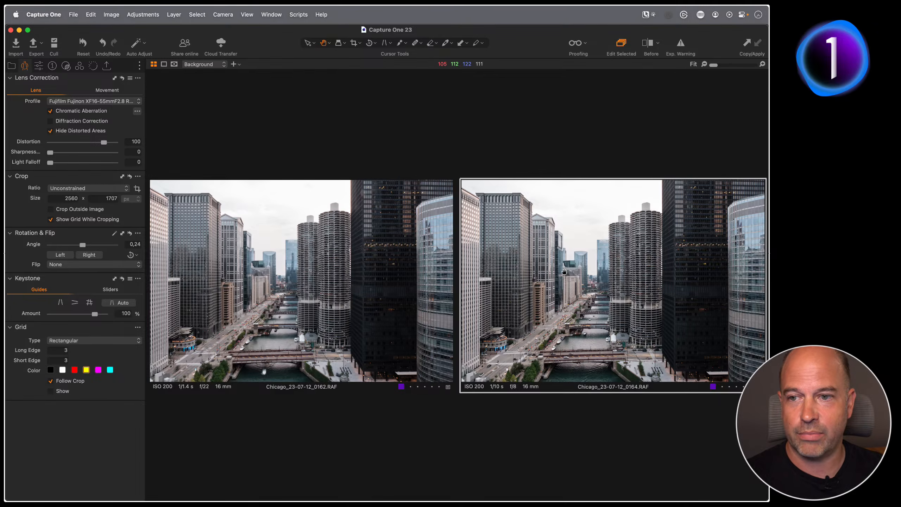
# - Zoom the f/8 photo to 100% on the riverside buildings and match the f/22 photo to the same area
pyautogui.doubleClick(574, 288)
pyautogui.moveTo(591, 310); pyautogui.dragTo(597, 304)
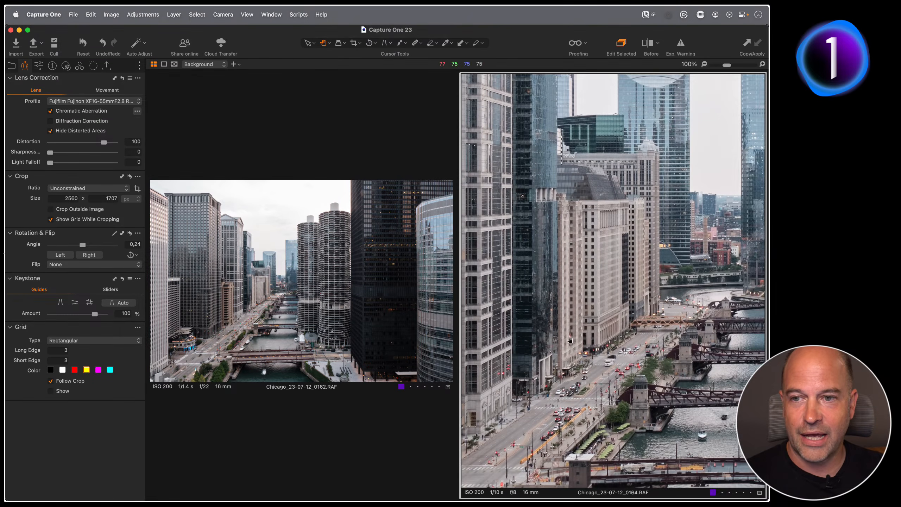
pyautogui.moveTo(595, 345); pyautogui.dragTo(572, 333)
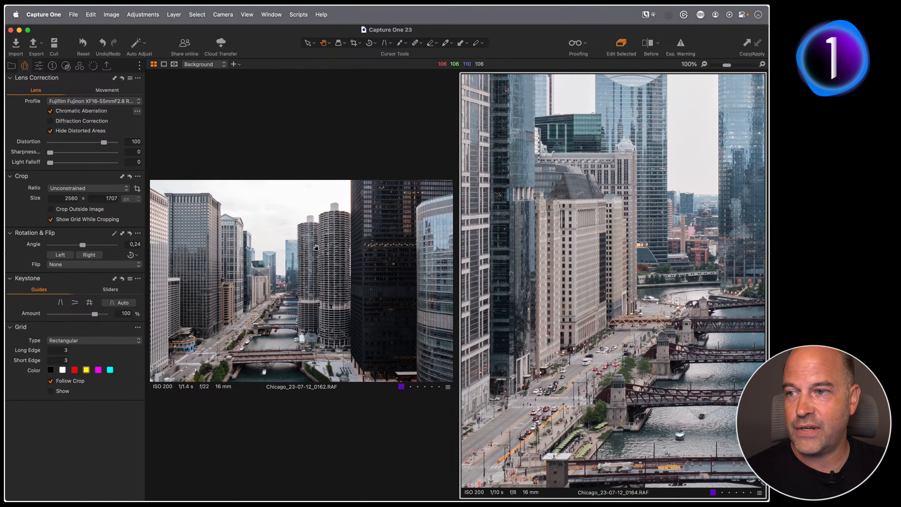
pyautogui.click(267, 291)
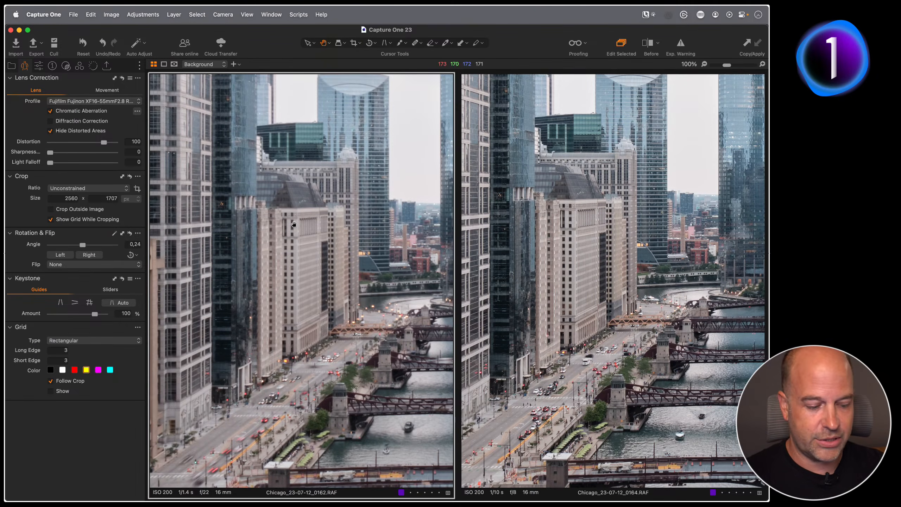
# - Compare the building detail of both photos at 200% with the tool area hidden, and show the tools again
pyautogui.press('super+t')
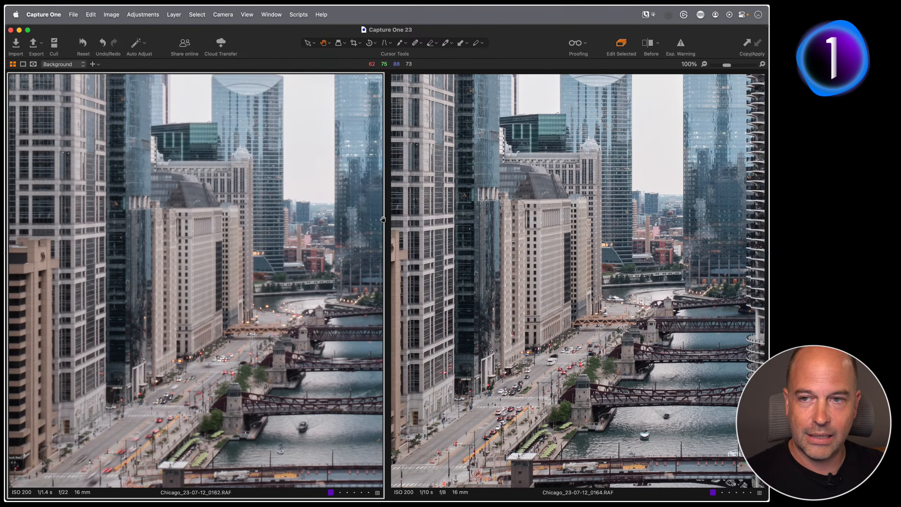
pyautogui.moveTo(730, 67); pyautogui.dragTo(733, 66)
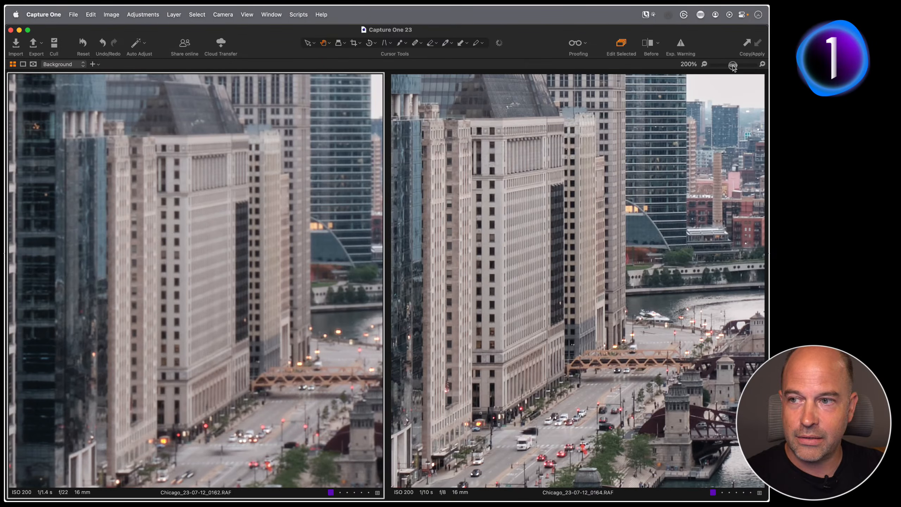
pyautogui.moveTo(487, 260); pyautogui.dragTo(562, 278)
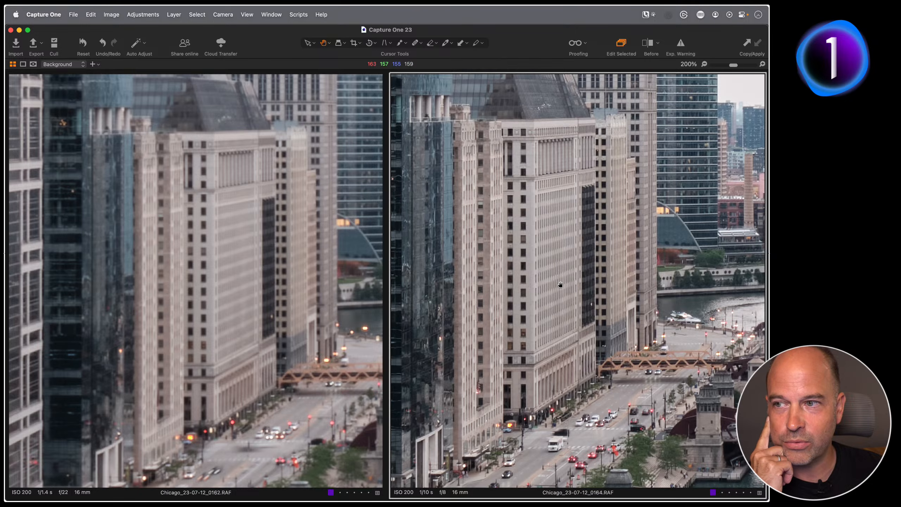
pyautogui.moveTo(272, 284); pyautogui.dragTo(306, 284)
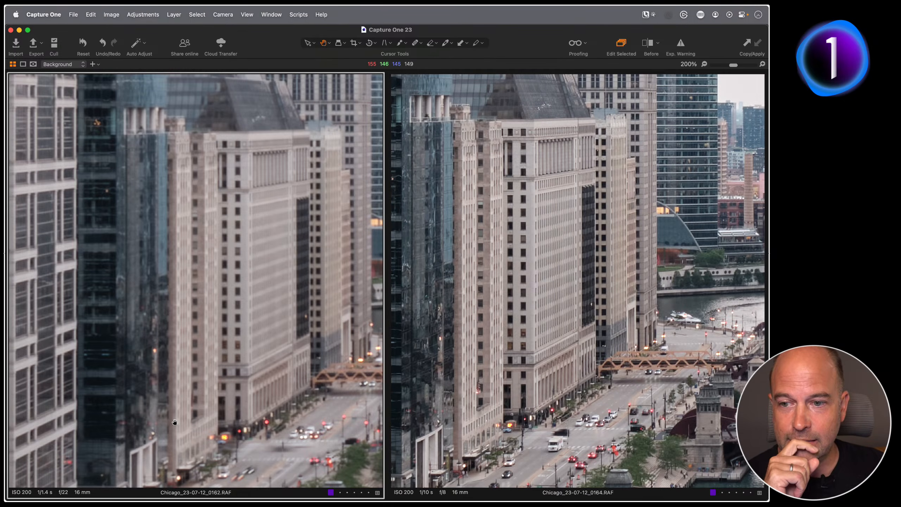
pyautogui.press('super+t')
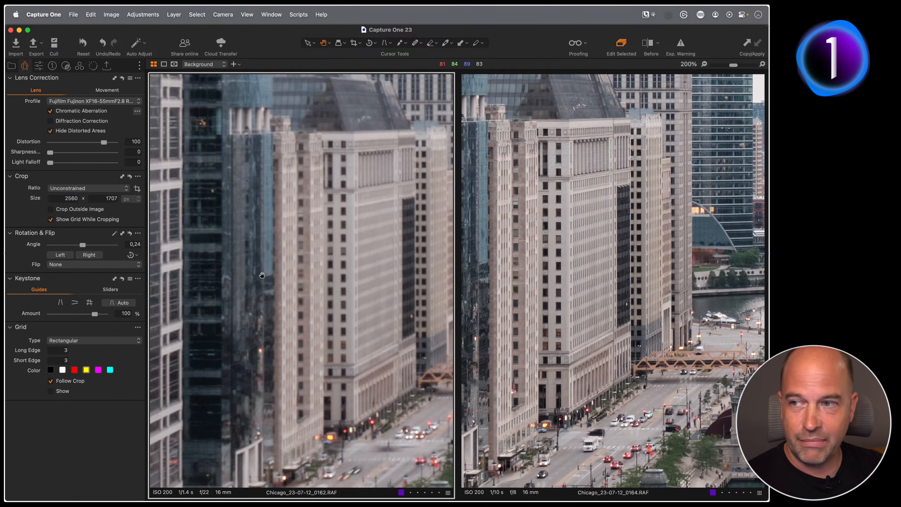
# - Enable Diffraction Correction on the f/22 photo, toggling it to compare the effect, and enable it on the f/8 photo too
pyautogui.click(51, 122)
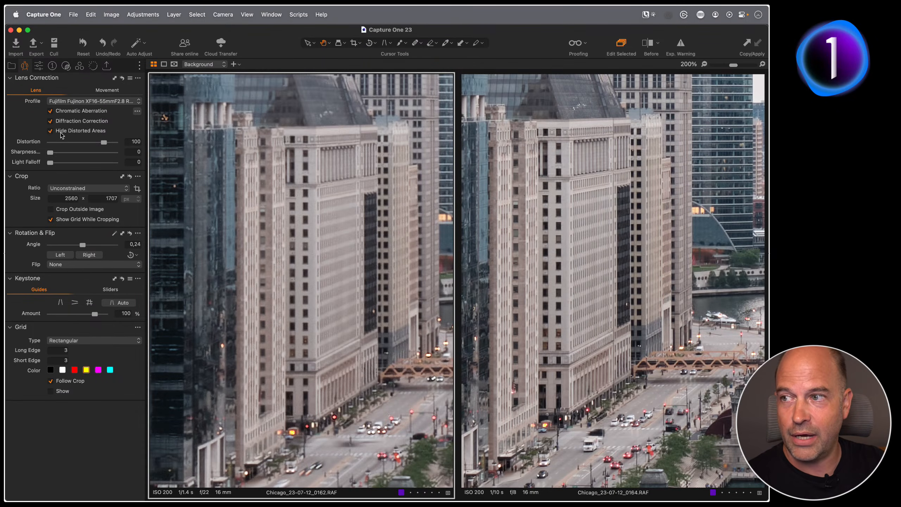
pyautogui.click(49, 121)
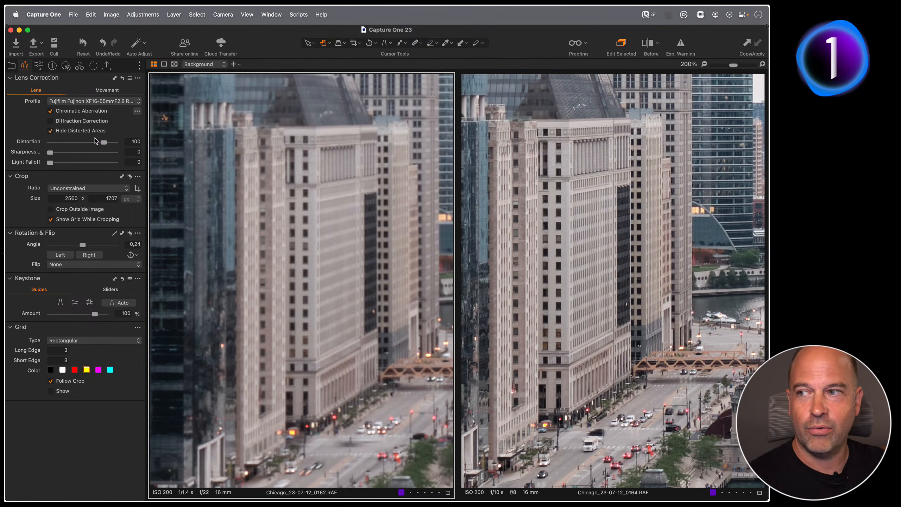
pyautogui.click(50, 121)
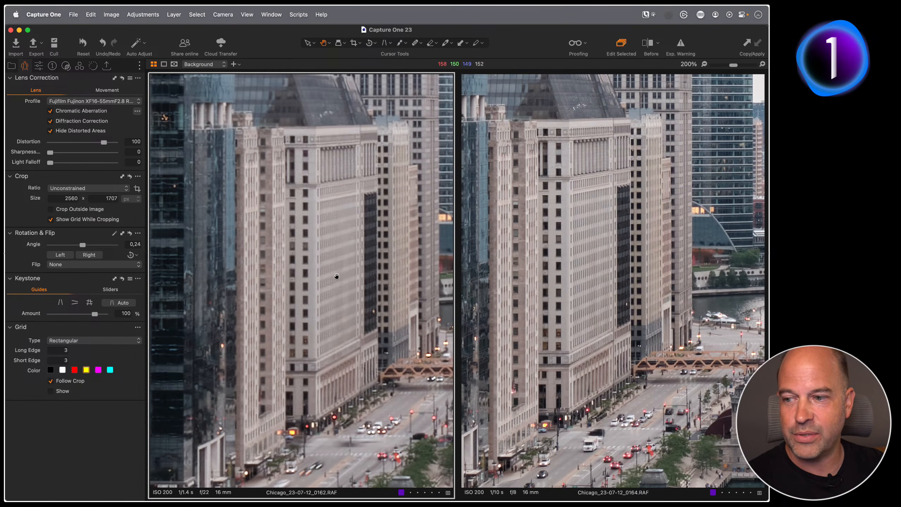
pyautogui.click(609, 281)
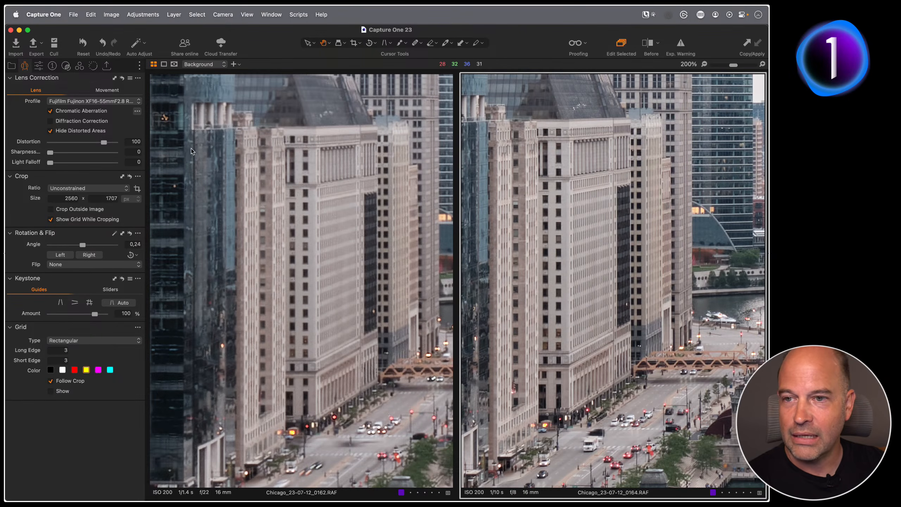
pyautogui.click(50, 121)
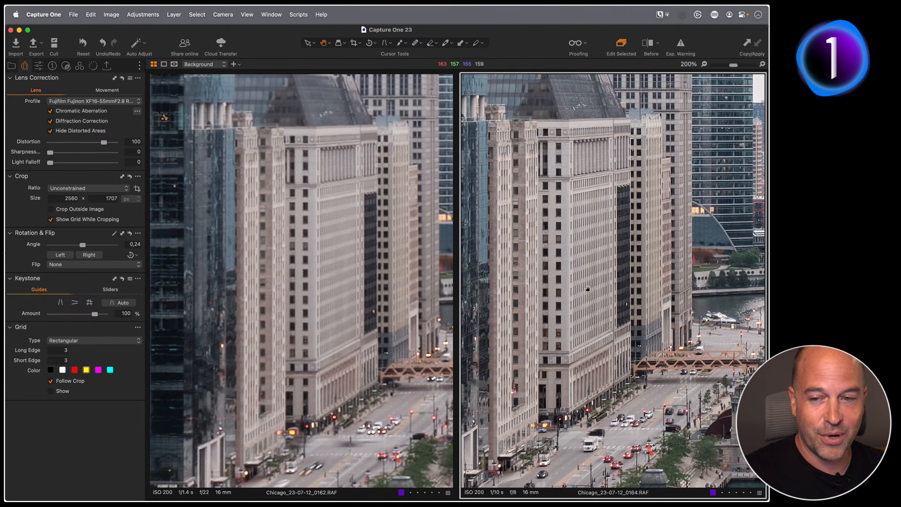
# - Open the train station photo Chicago_23-07-11_0090 at fit size and disable its Diffraction Correction
pyautogui.press('g')
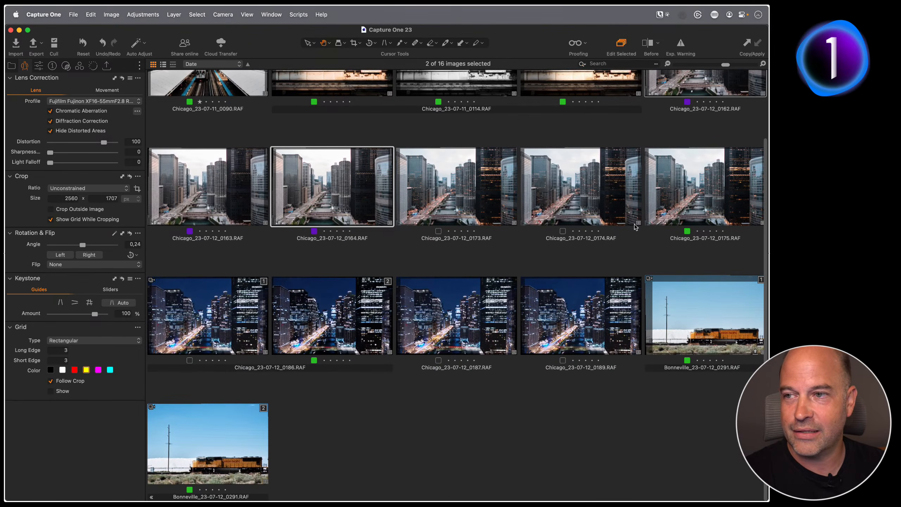
pyautogui.scroll(3, 316, 180)
pyautogui.doubleClick(214, 160)
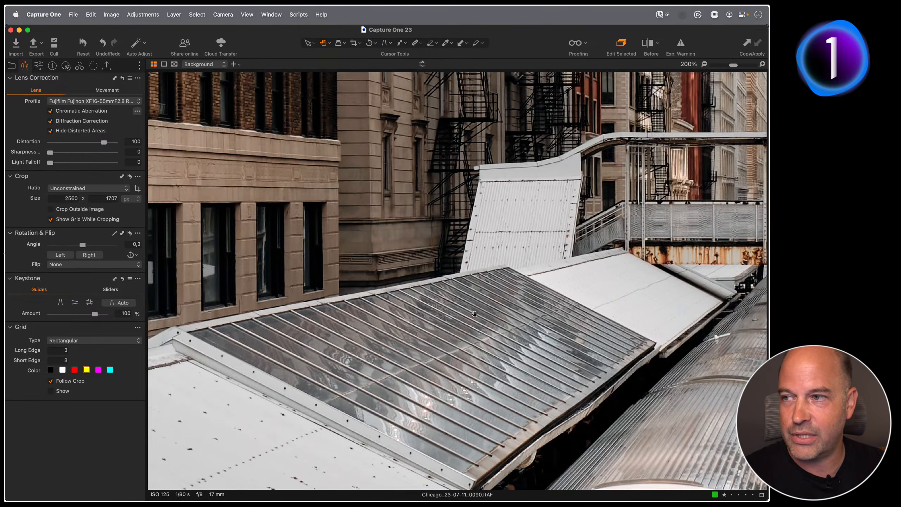
pyautogui.doubleClick(472, 313)
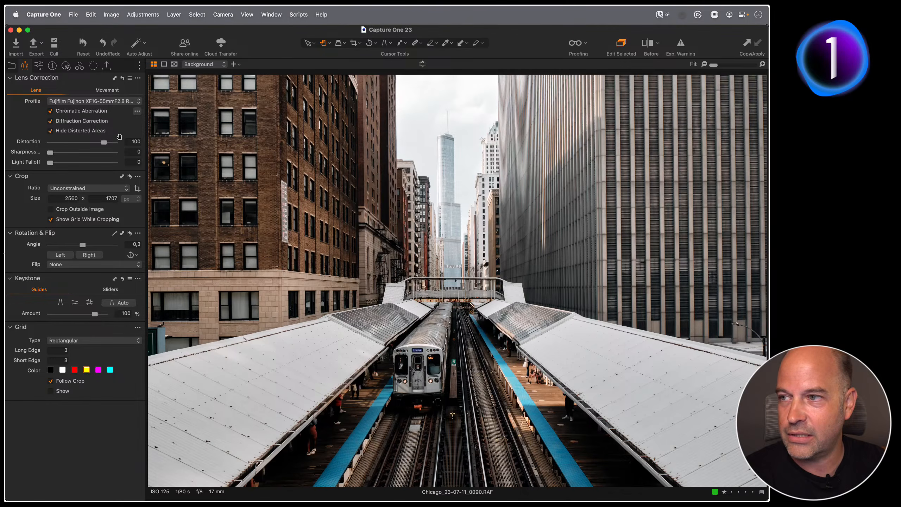
pyautogui.click(52, 123)
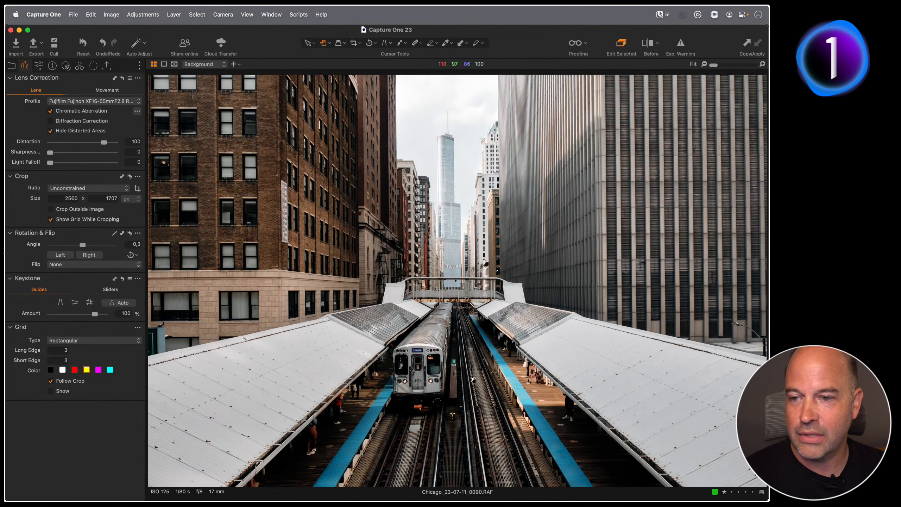
# - Clone the variant of the train station photo and view both variants side by side at 100% on the train
pyautogui.click(117, 14)
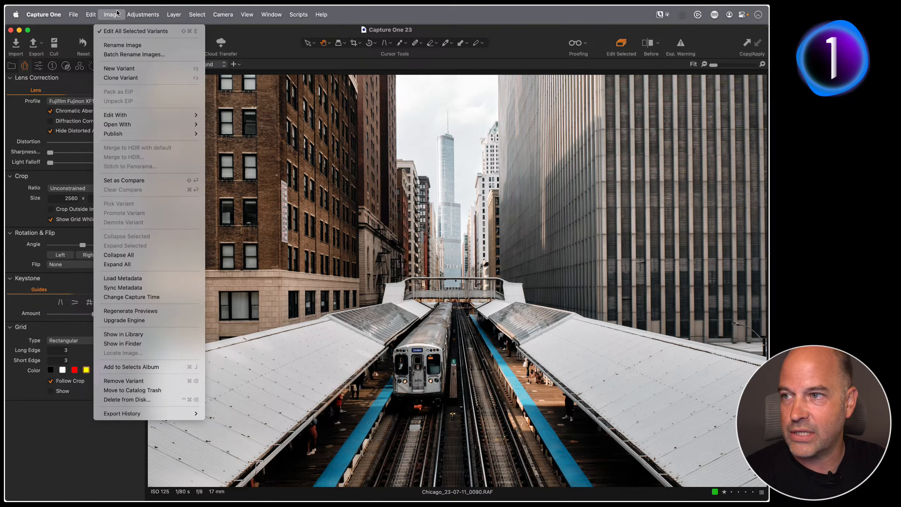
pyautogui.click(124, 79)
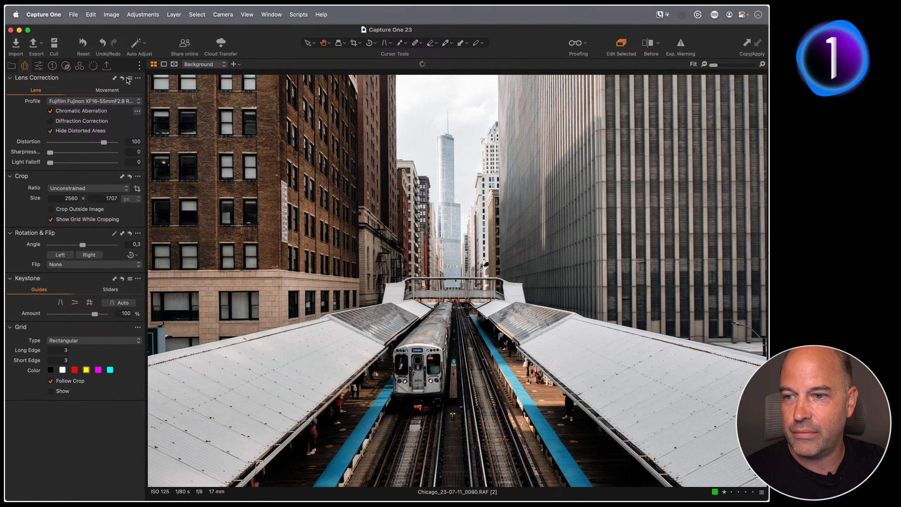
pyautogui.press('g')
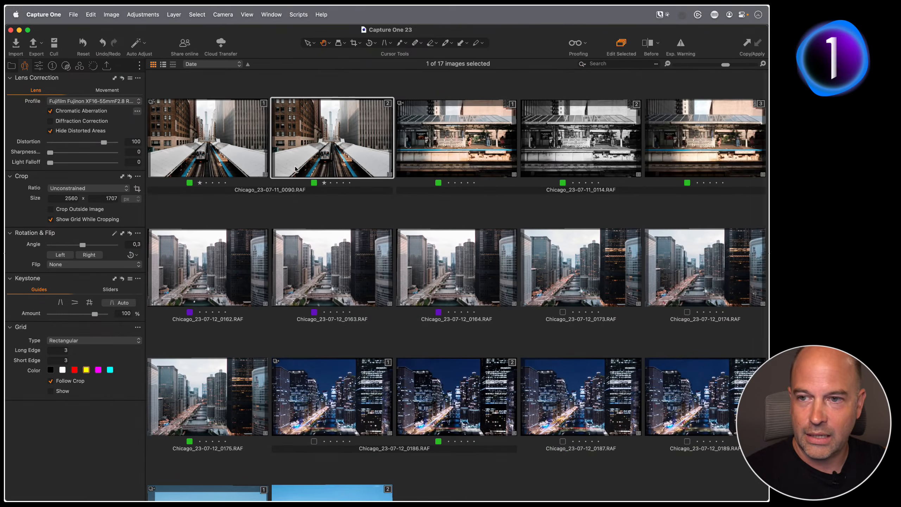
pyautogui.keyDown('super'); pyautogui.click(258, 135); pyautogui.keyUp('super')
pyautogui.press('g')
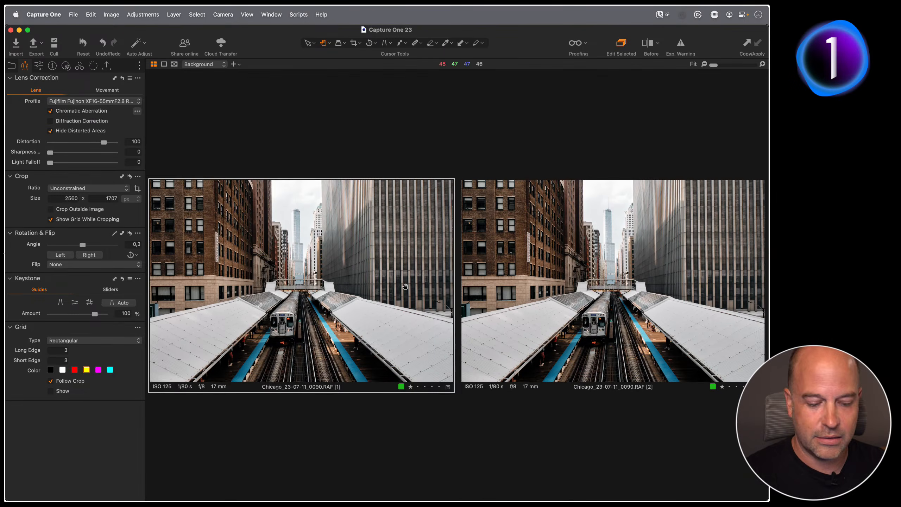
pyautogui.doubleClick(301, 313)
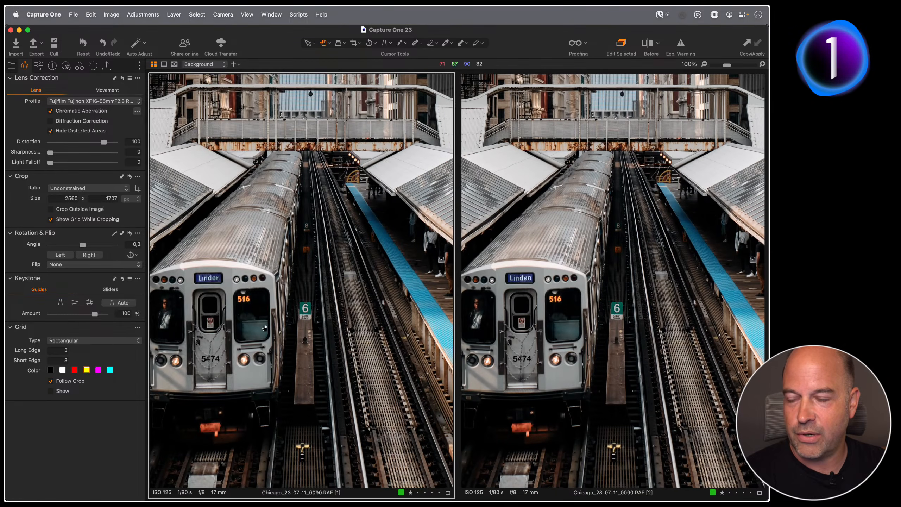
# - Compare both variants of the train station photo side by side at 200% on the train's window and track sign
pyautogui.moveTo(380, 262); pyautogui.dragTo(496, 213)
pyautogui.moveTo(524, 265); pyautogui.dragTo(536, 212)
pyautogui.moveTo(366, 248); pyautogui.dragTo(282, 257)
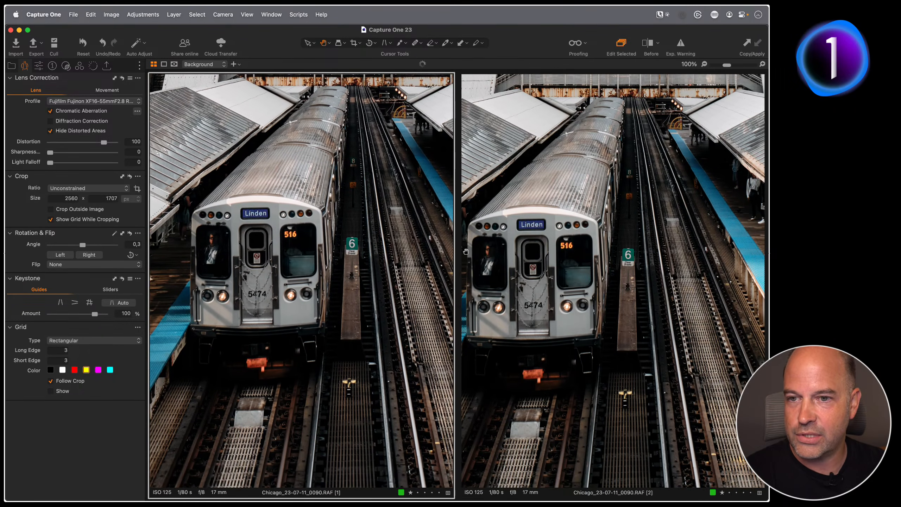
pyautogui.click(466, 252)
pyautogui.moveTo(727, 66); pyautogui.dragTo(731, 67)
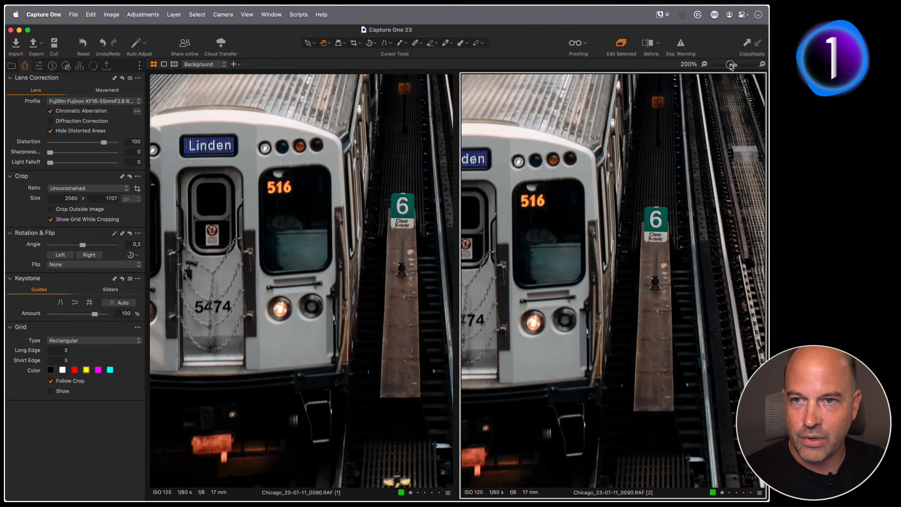
pyautogui.moveTo(452, 250); pyautogui.dragTo(403, 250)
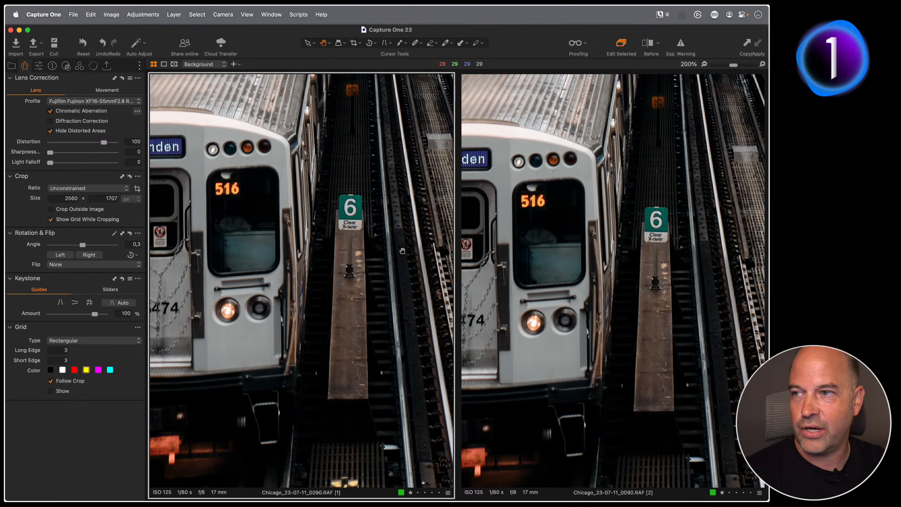
pyautogui.moveTo(602, 254); pyautogui.dragTo(576, 243)
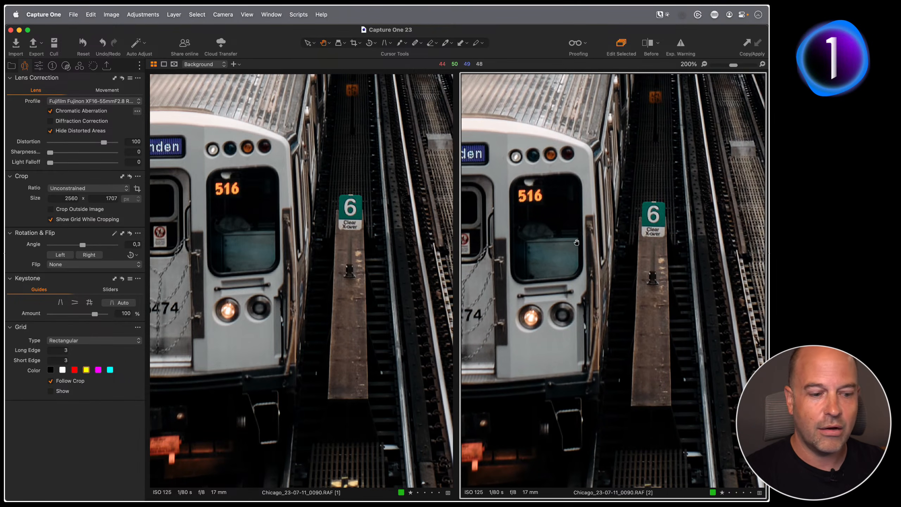
# - Enable Diffraction Correction on the second variant and align both variants on the green track sign to compare them
pyautogui.click(50, 121)
pyautogui.moveTo(552, 233); pyautogui.dragTo(417, 231)
pyautogui.moveTo(334, 255); pyautogui.dragTo(377, 257)
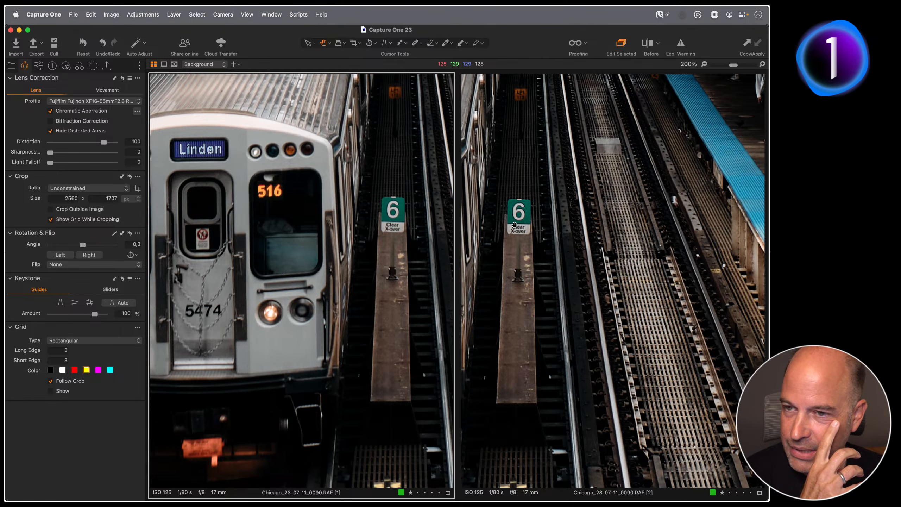
# - Return both variants to fit size and open the second variant of Chicago_23-07-11_0090 on its own
pyautogui.click(565, 252)
pyautogui.doubleClick(565, 252)
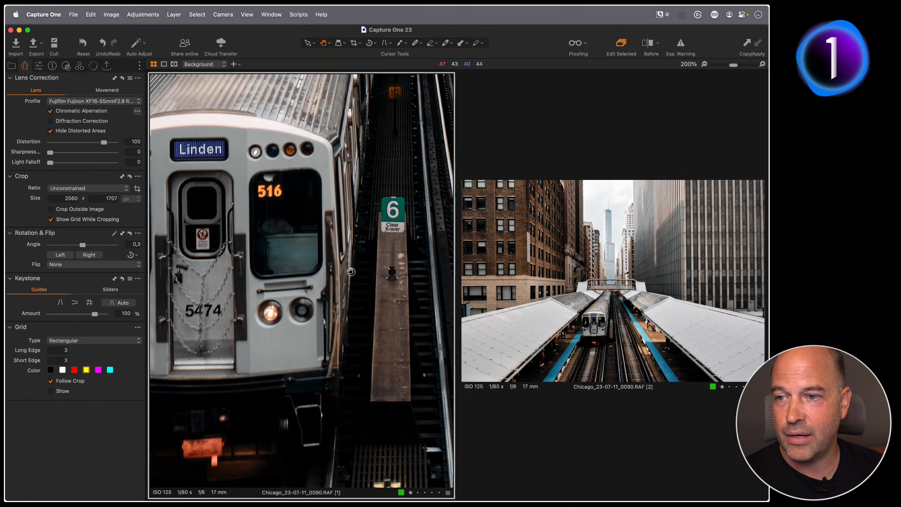
pyautogui.doubleClick(391, 310)
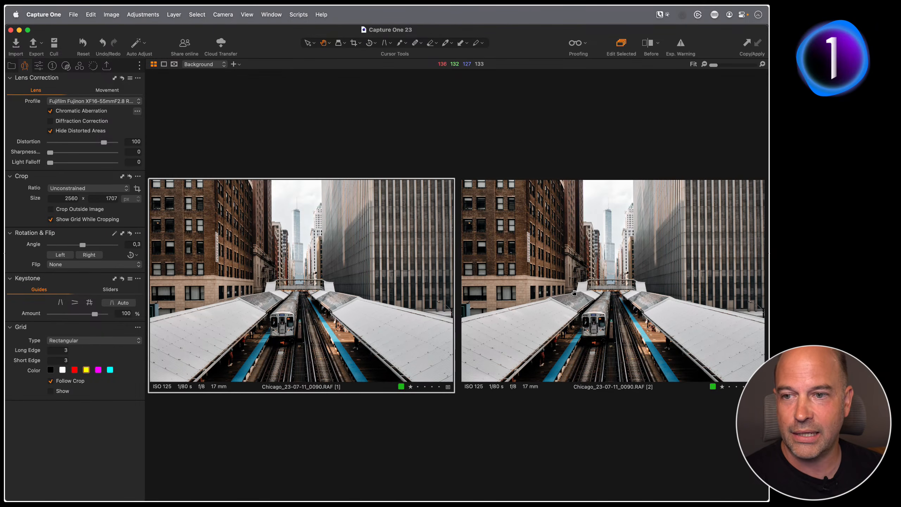
pyautogui.click(582, 338)
pyautogui.press('super+alt+v')
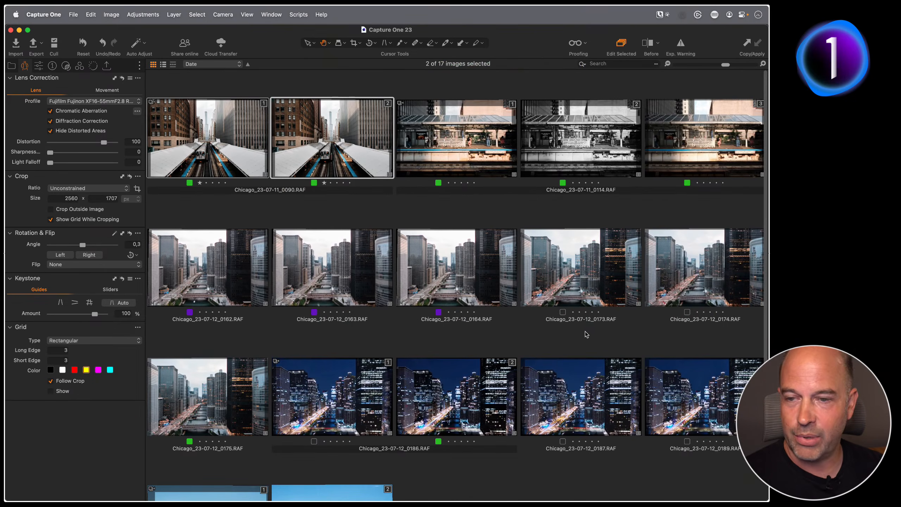
pyautogui.press('super+alt+v')
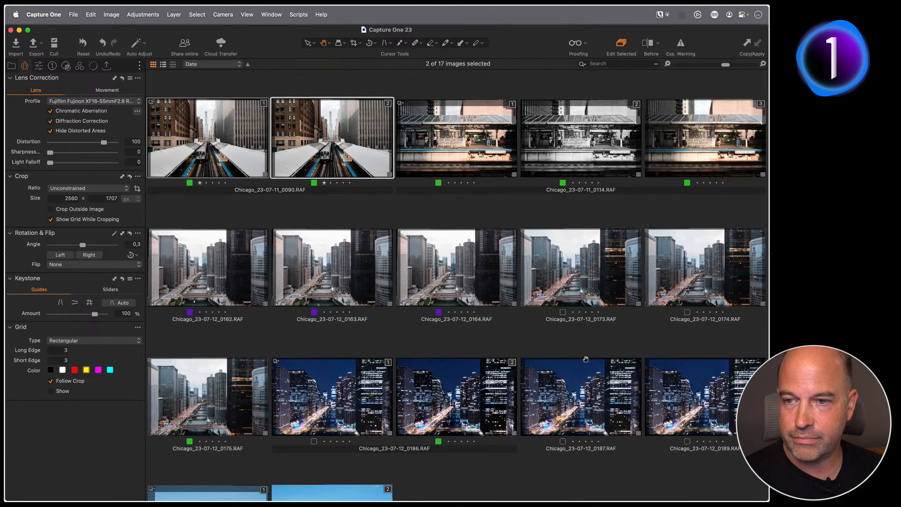
pyautogui.press('super+alt+v')
pyautogui.click(317, 213)
pyautogui.doubleClick(324, 156)
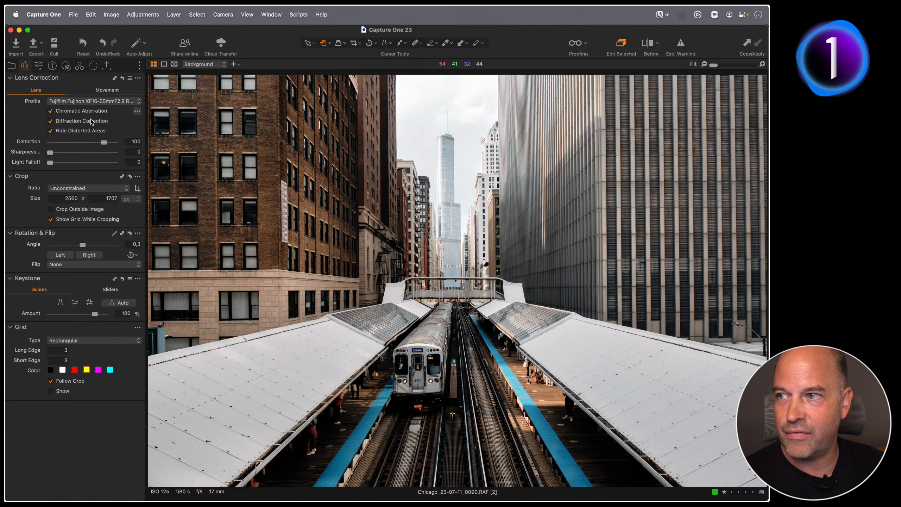
# - Disable Diffraction Correction on the second variant and inspect the train, roofs and buildings at 100%
pyautogui.click(51, 121)
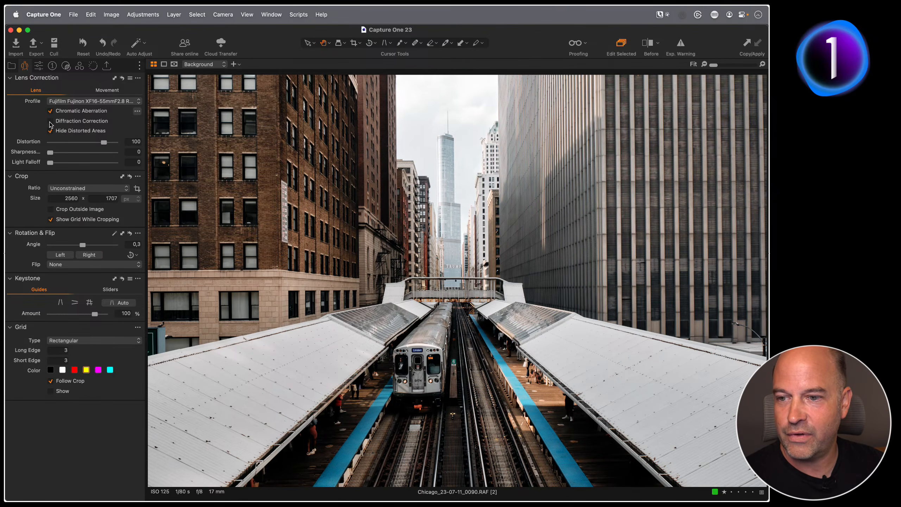
pyautogui.press('super+plus')
pyautogui.press('super+plus')
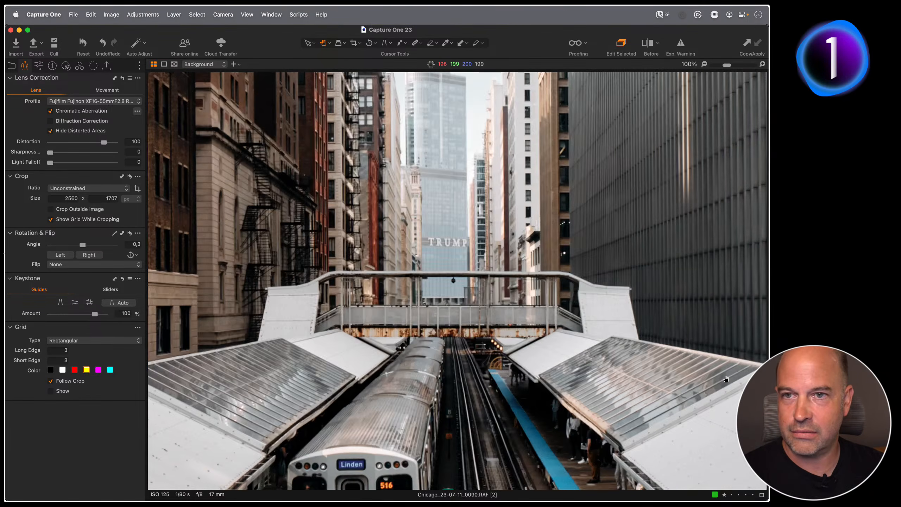
pyautogui.scroll(-10, 570, 382)
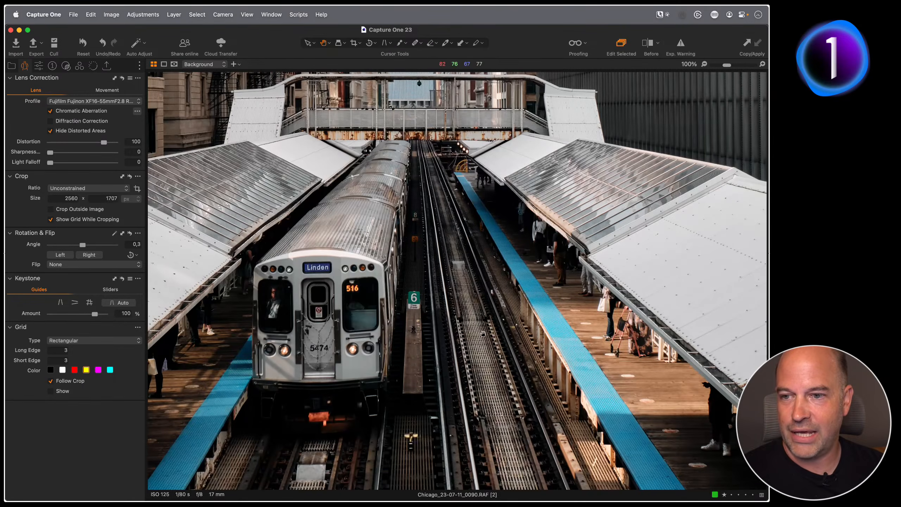
pyautogui.hscroll(-8, 483, 334)
pyautogui.scroll(4, 484, 334)
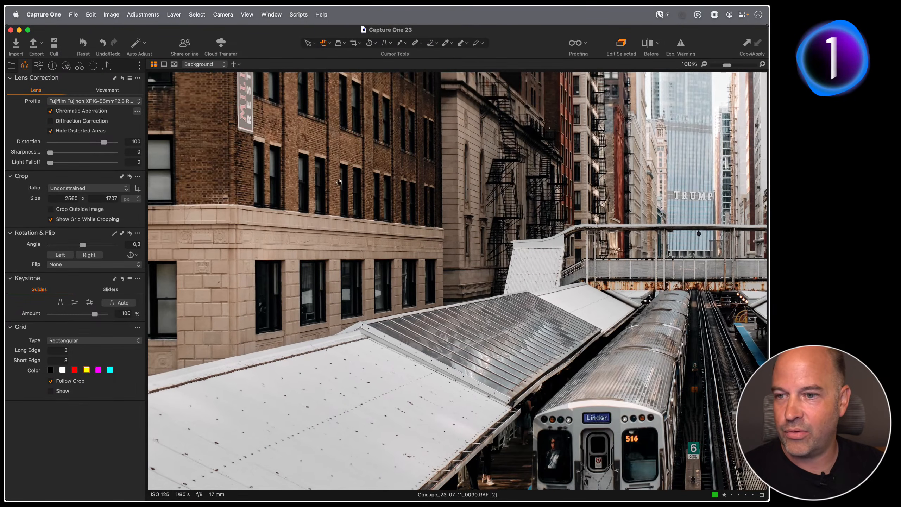
pyautogui.hscroll(6, 335, 213)
pyautogui.scroll(-3, 335, 213)
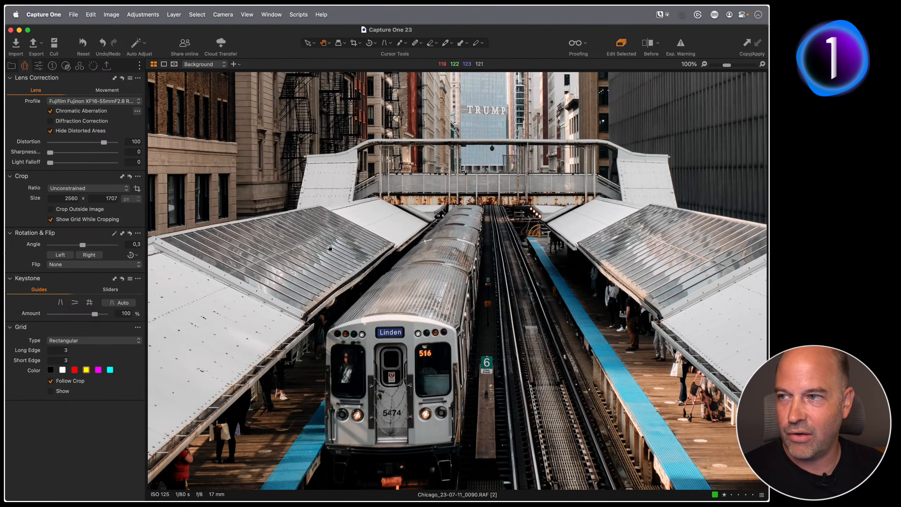
# - Enable Diffraction Correction on the second variant, toggling it to compare the effect on the distant buildings
pyautogui.click(50, 121)
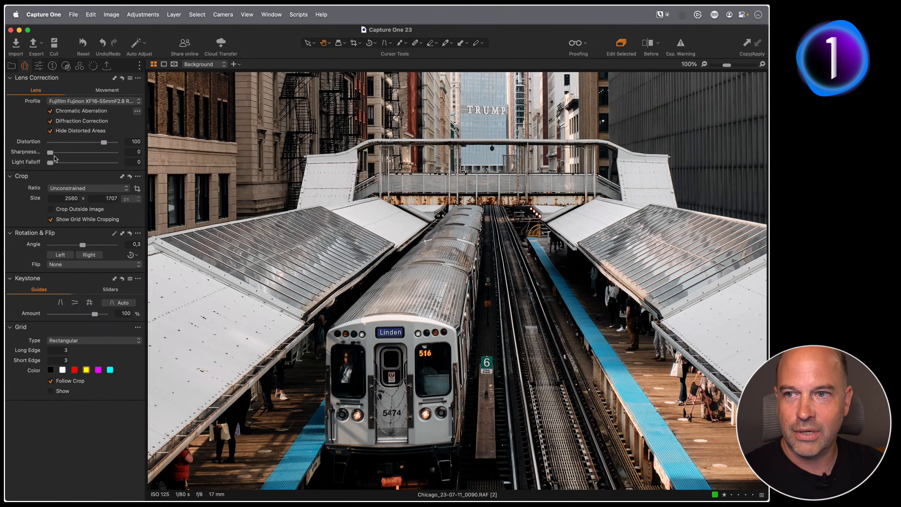
pyautogui.scroll(5, 493, 175)
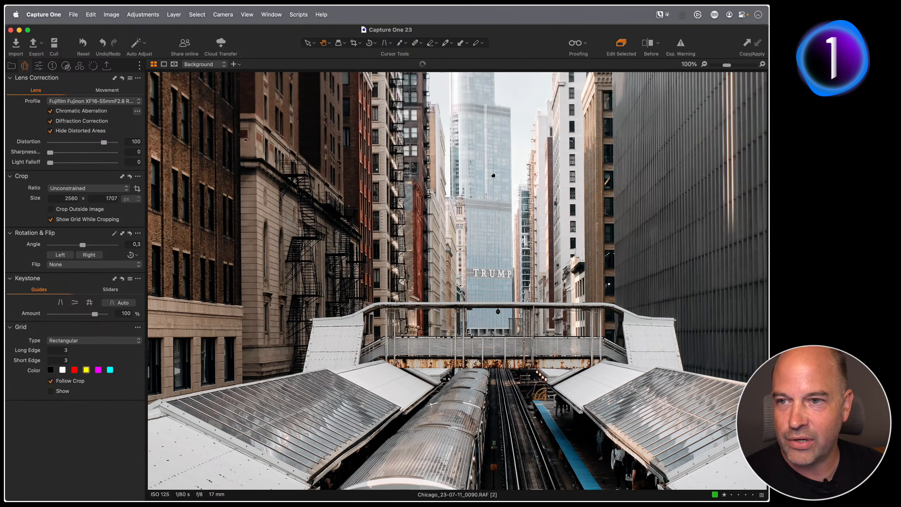
pyautogui.scroll(3, 494, 188)
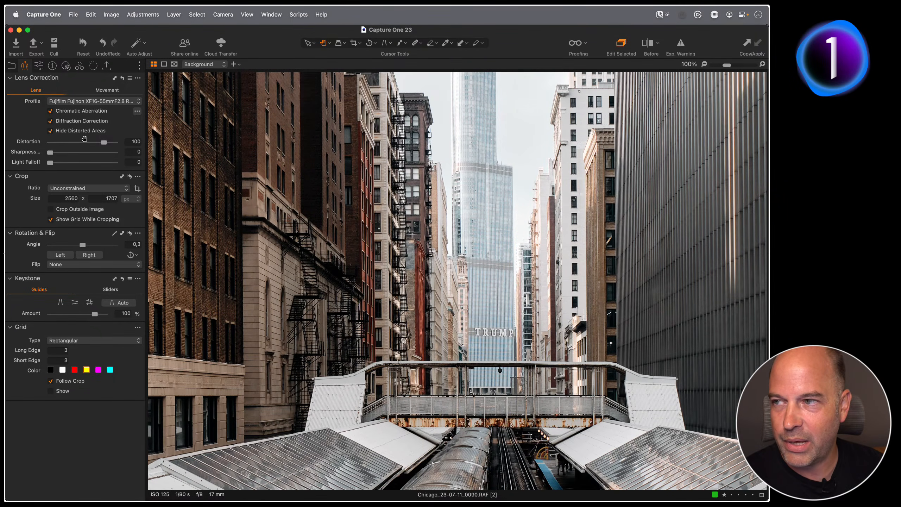
pyautogui.click(50, 121)
pyautogui.click(50, 121)
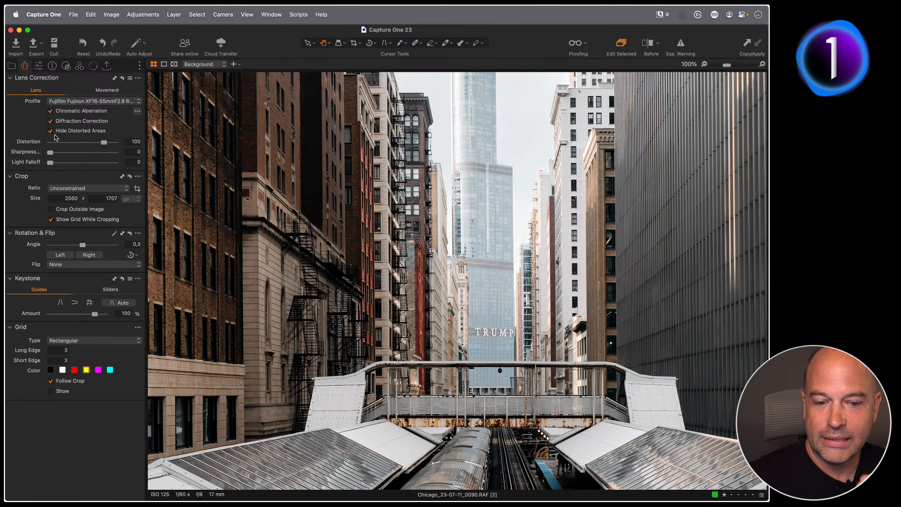
# - Open Chicago_23-07-12_0306 from the Sony album at 100%, centred on the street and river bridges
pyautogui.press('super+alt+v')
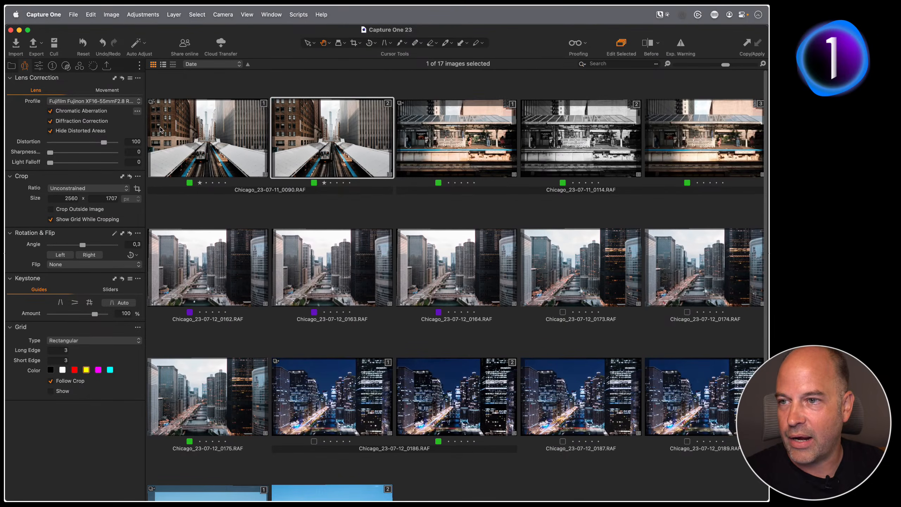
pyautogui.click(11, 65)
pyautogui.click(60, 151)
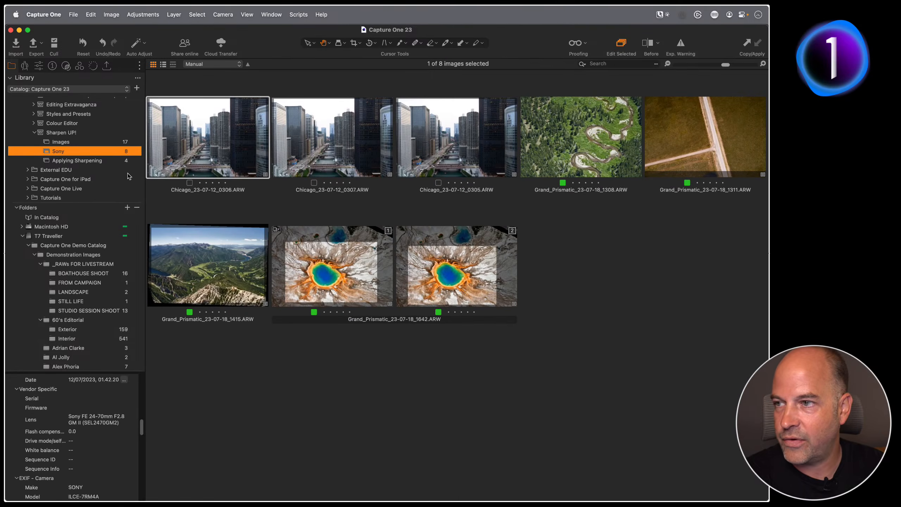
pyautogui.doubleClick(219, 138)
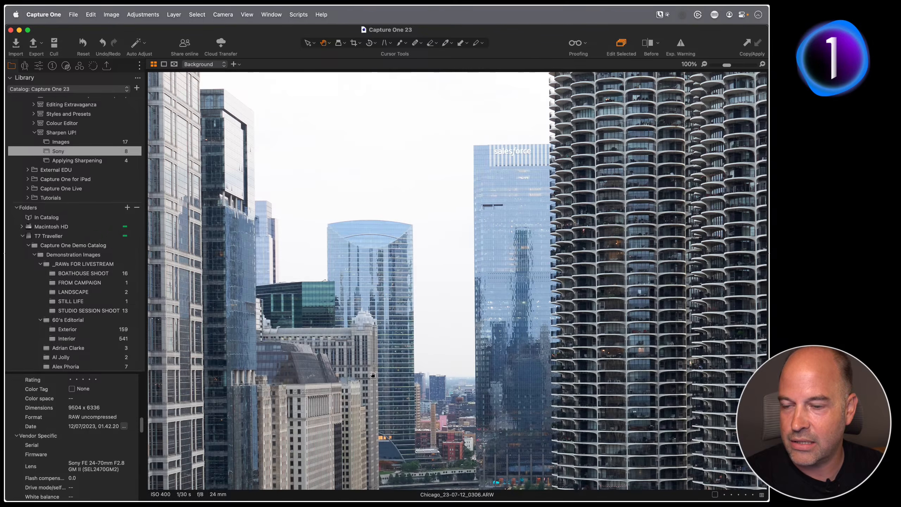
pyautogui.moveTo(382, 410); pyautogui.dragTo(384, 168)
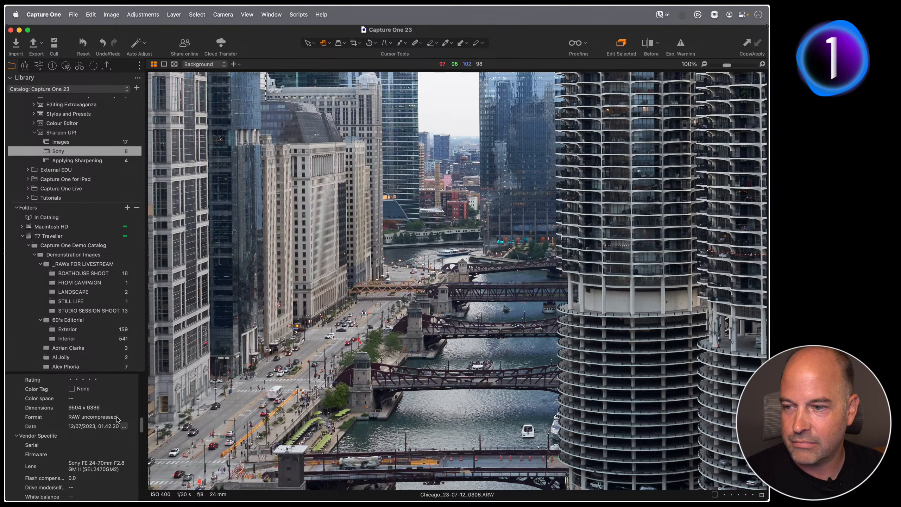
# - Toggle Diffraction Correction on and off for the Sony river photo to compare the detail, and return to fit size
pyautogui.click(26, 66)
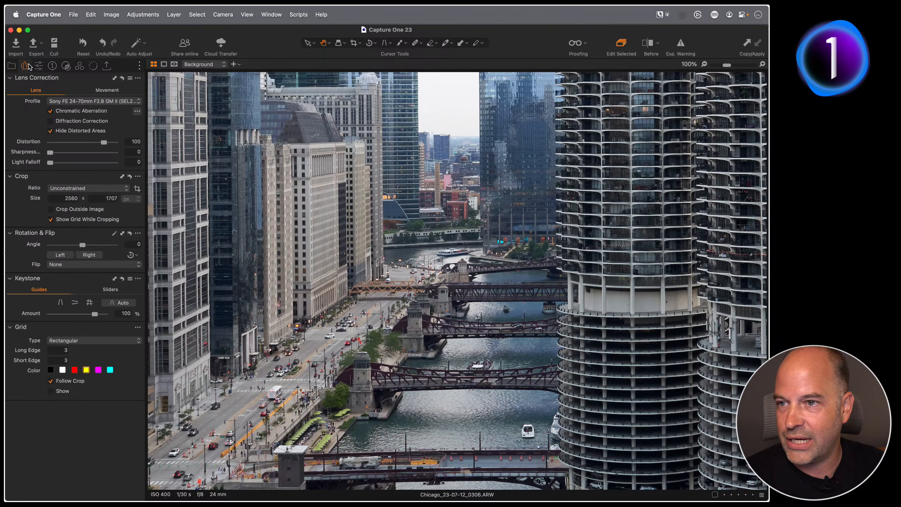
pyautogui.click(52, 122)
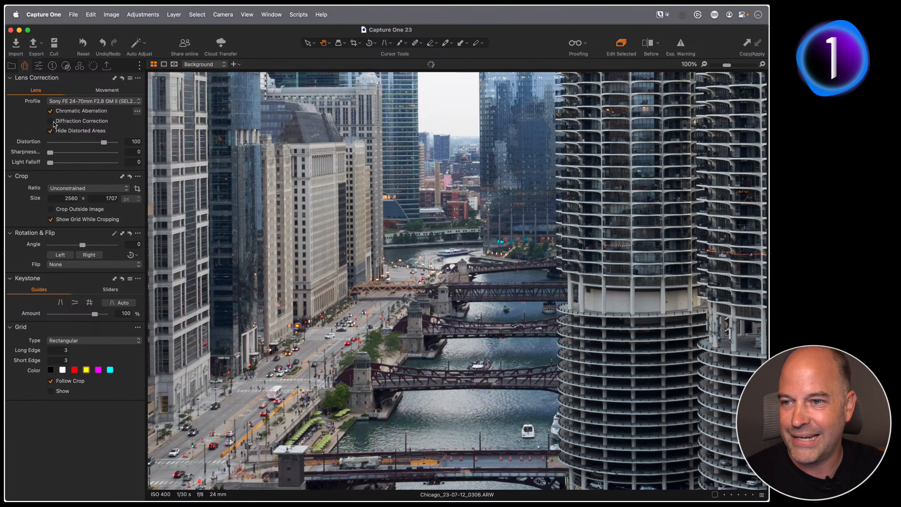
pyautogui.click(52, 122)
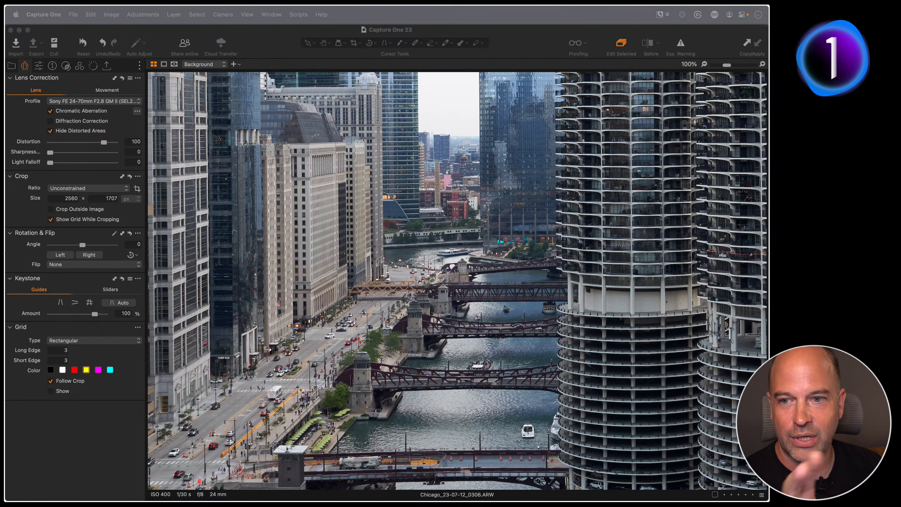
pyautogui.doubleClick(476, 359)
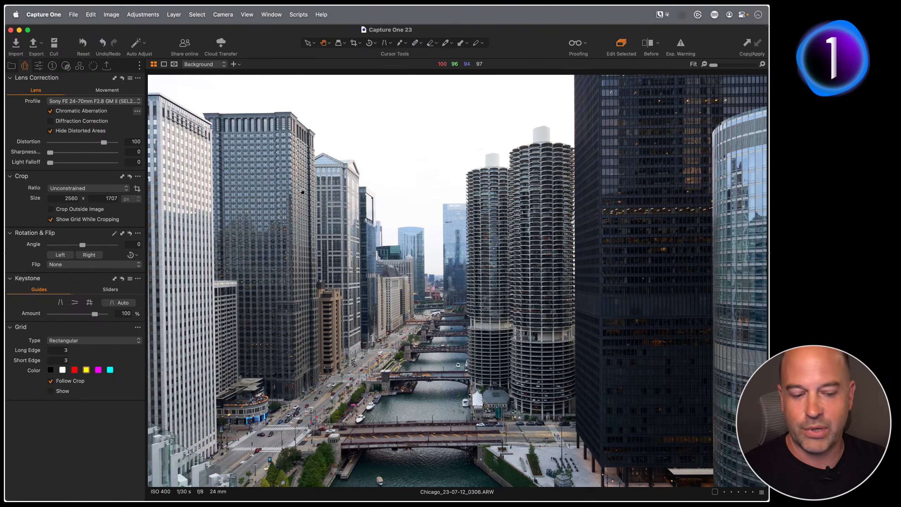
# - Open the first variant of Grand_Prismatic_23-07-18_1642 and inspect the boardwalk and the spring's edge at 100%
pyautogui.press('super+alt+v')
pyautogui.press('super+alt+v')
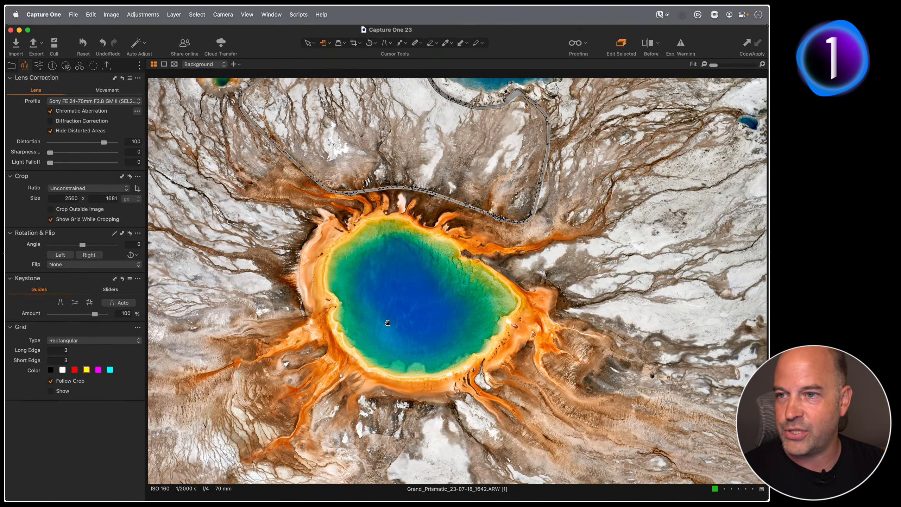
pyautogui.click(393, 199)
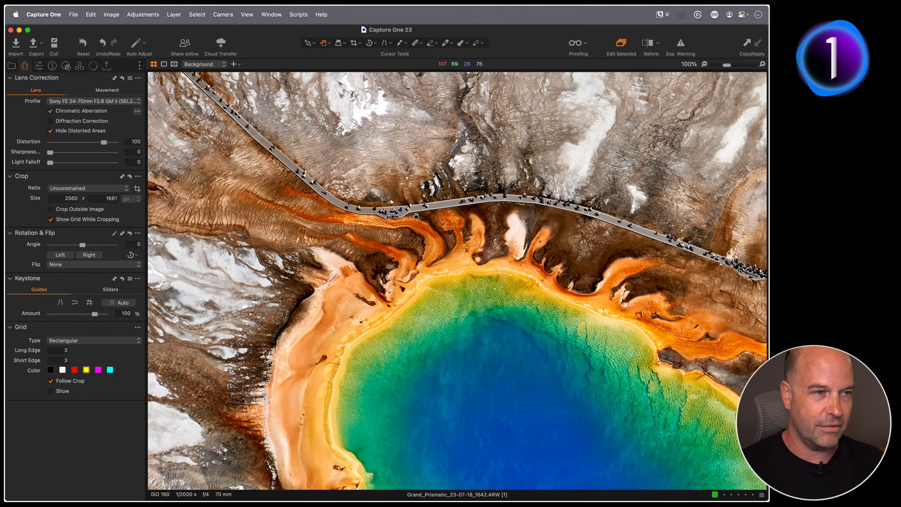
pyautogui.hscroll(-8, 414, 227)
pyautogui.scroll(4, 414, 227)
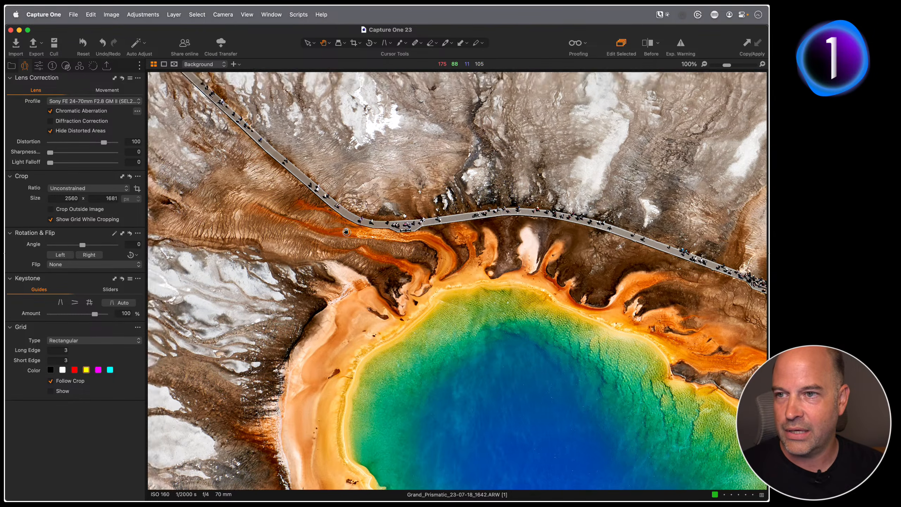
pyautogui.scroll(-5, 413, 263)
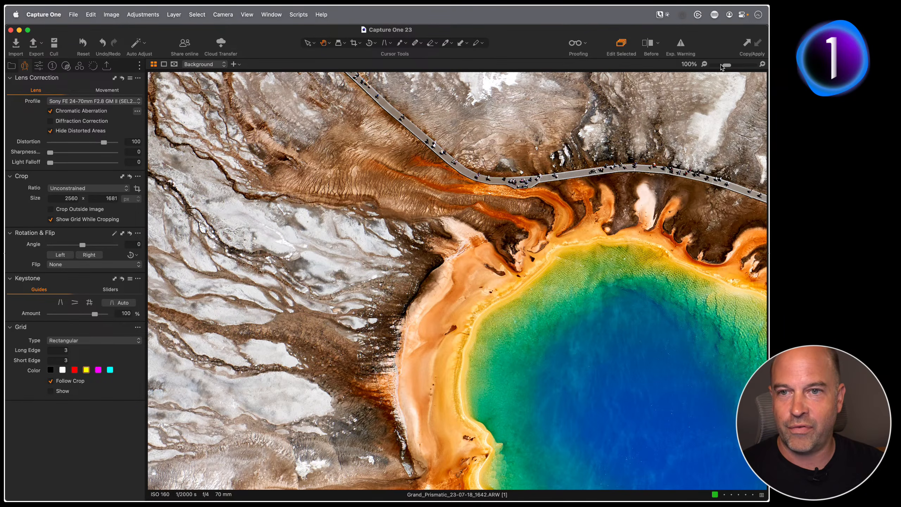
# - Toggle Diffraction Correction on and off at 200% on the spring's orange edge, and return the photo to fit size
pyautogui.moveTo(726, 65); pyautogui.dragTo(733, 65)
pyautogui.moveTo(558, 199); pyautogui.dragTo(412, 217)
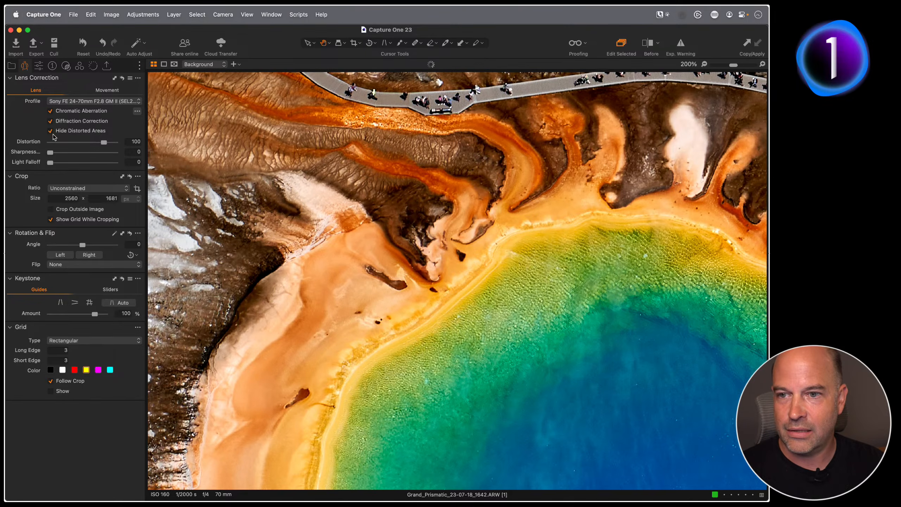
pyautogui.click(50, 130)
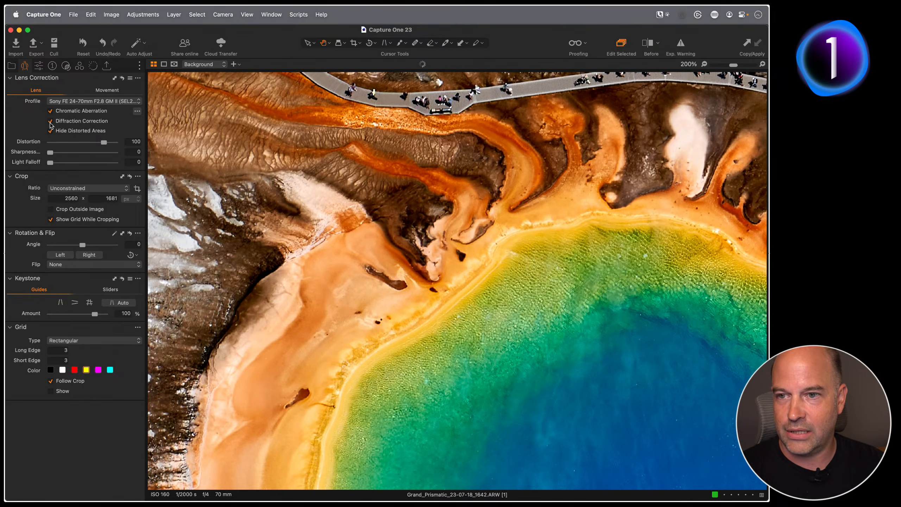
pyautogui.doubleClick(441, 292)
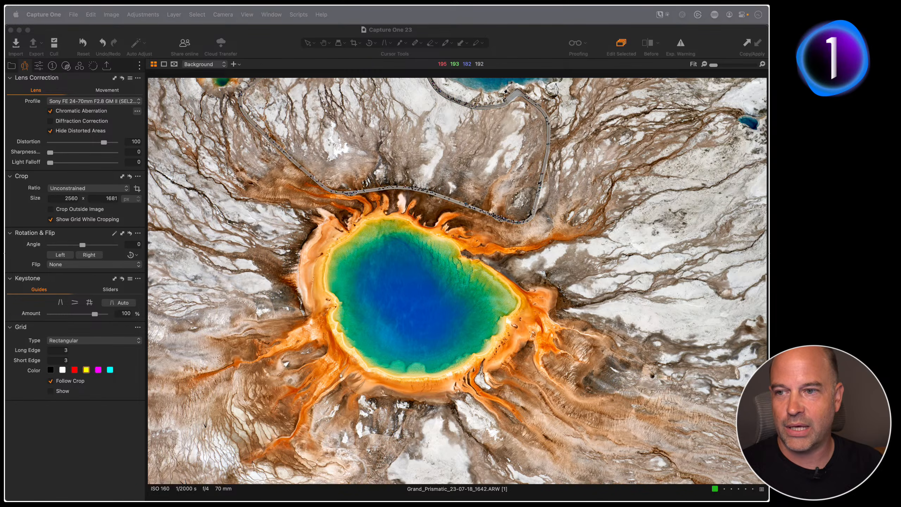
pyautogui.click(452, 336)
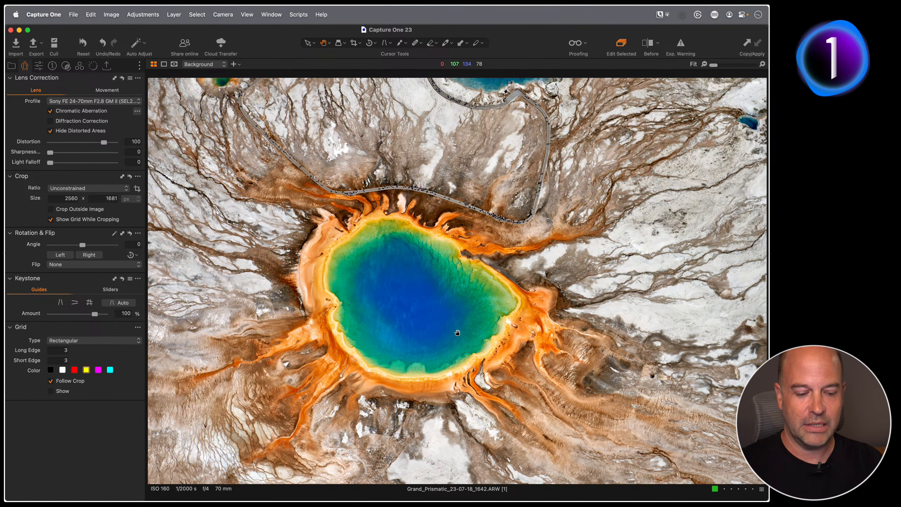
# - View Grand_Prismatic_23-07-18_1311 and Grand_Prismatic_23-07-18_1415 from the Sony album one after the other, and return to the thumbnails
pyautogui.press('g')
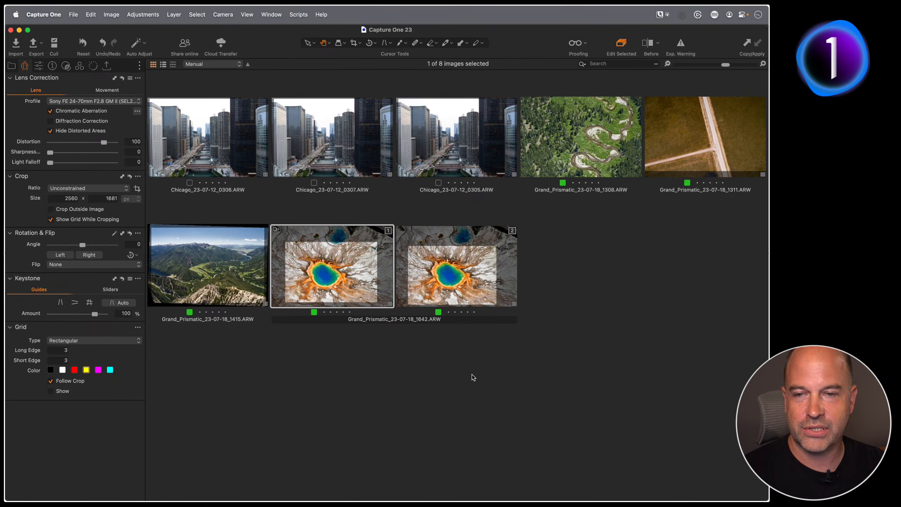
pyautogui.doubleClick(688, 159)
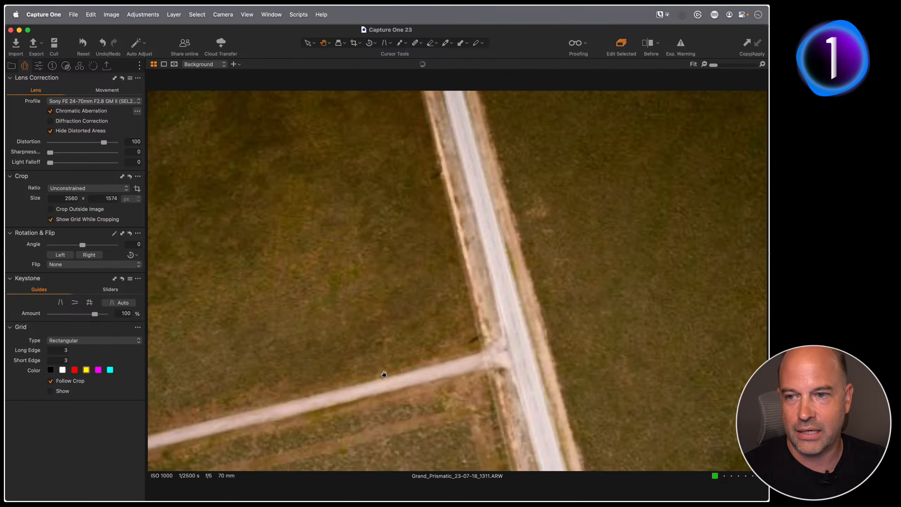
pyautogui.press('g')
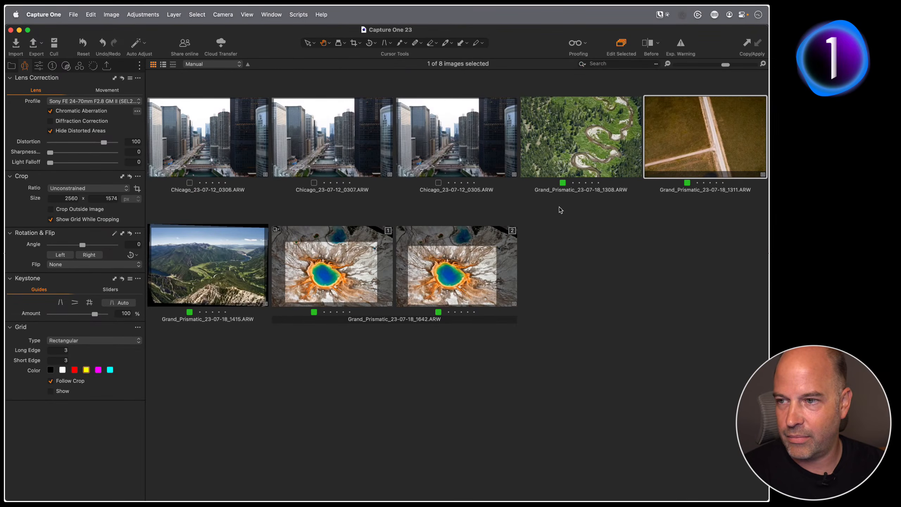
pyautogui.doubleClick(219, 271)
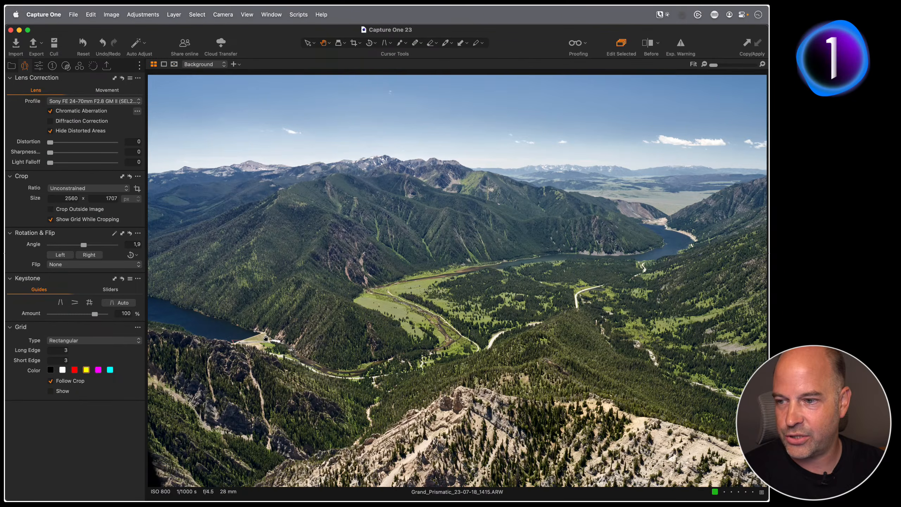
pyautogui.press('g')
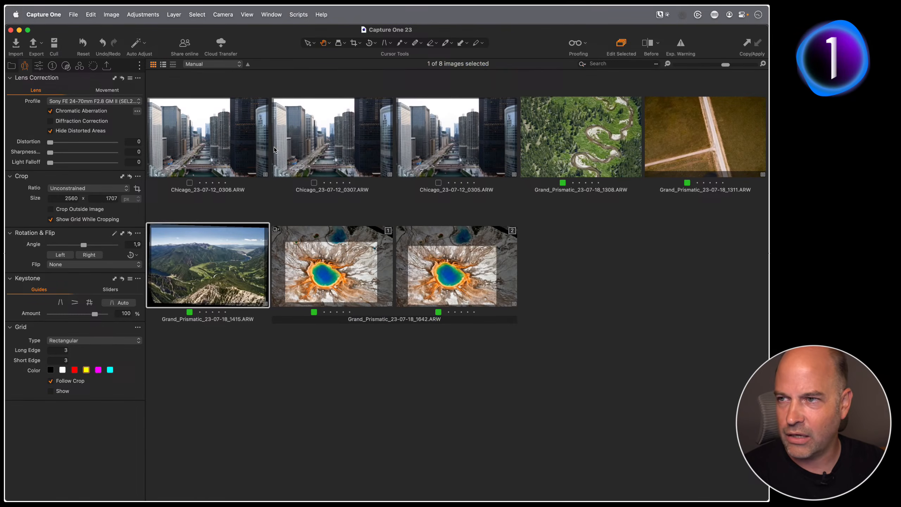
# - Open the first variant of Chicago_23-07-11_0114 from the Images album and show its lens correction settings
pyautogui.click(13, 66)
pyautogui.click(67, 143)
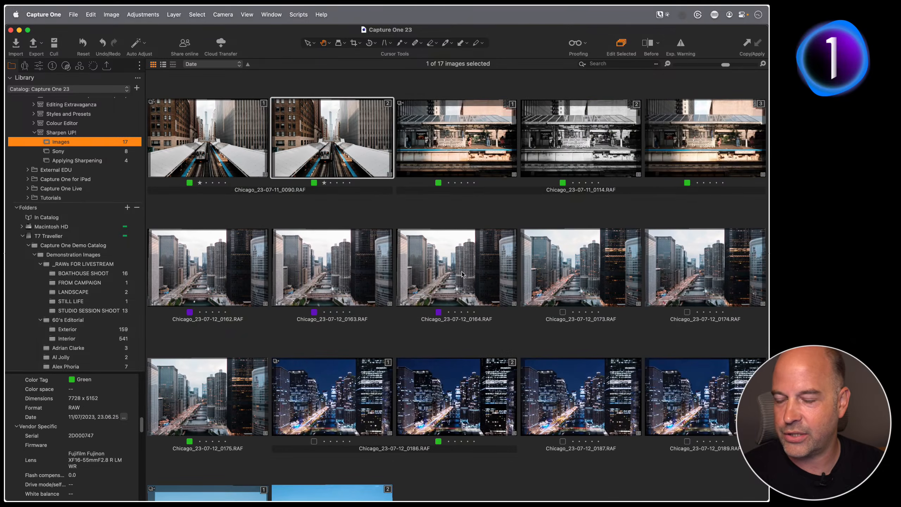
pyautogui.doubleClick(499, 213)
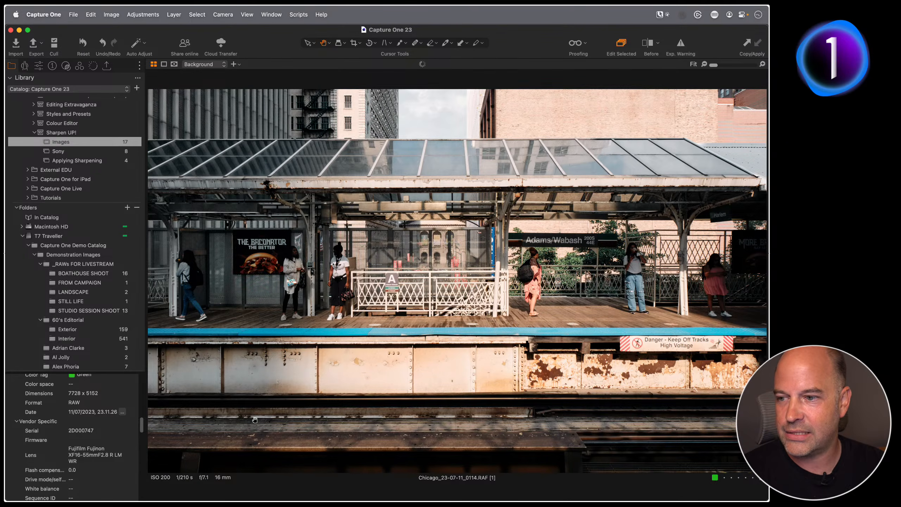
pyautogui.click(25, 66)
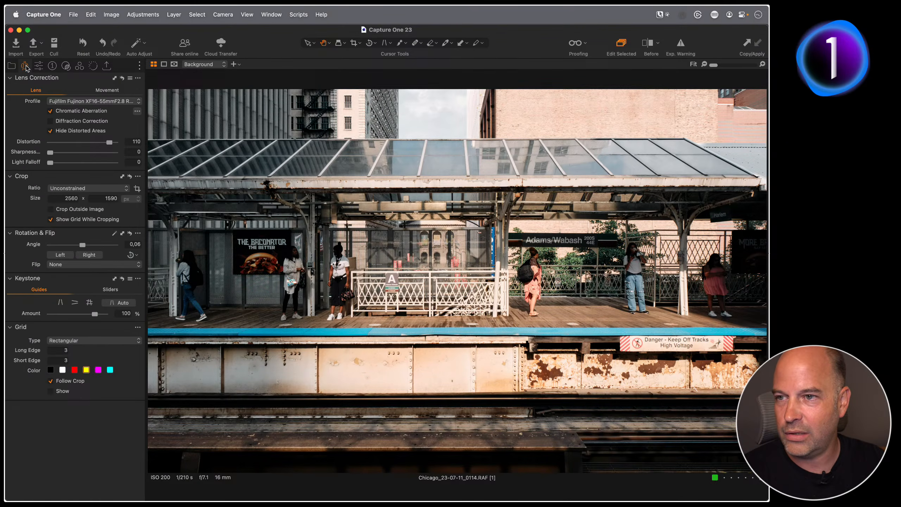
# - Toggle Diffraction Correction on and off for the station photo, comparing the Adams/Wabash platform area at 100%, and return to fit size
pyautogui.click(50, 121)
pyautogui.click(50, 121)
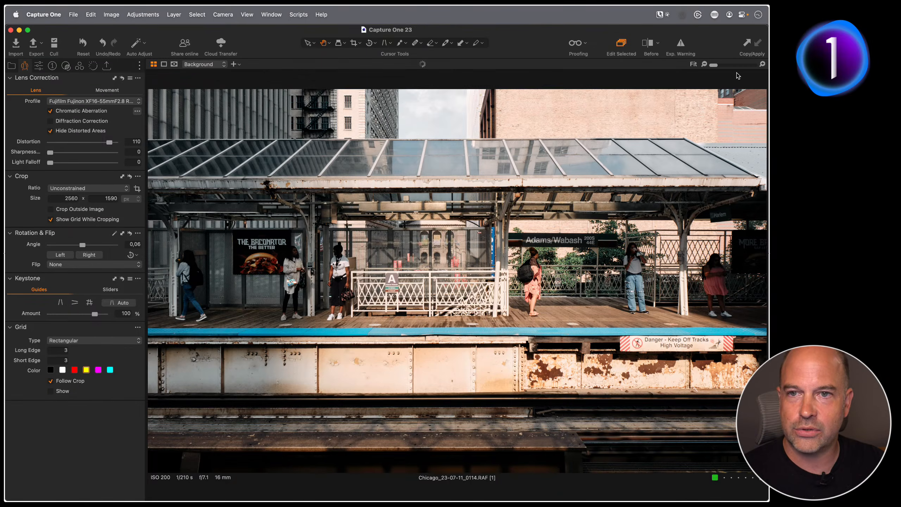
pyautogui.doubleClick(501, 216)
pyautogui.moveTo(459, 303); pyautogui.dragTo(323, 182)
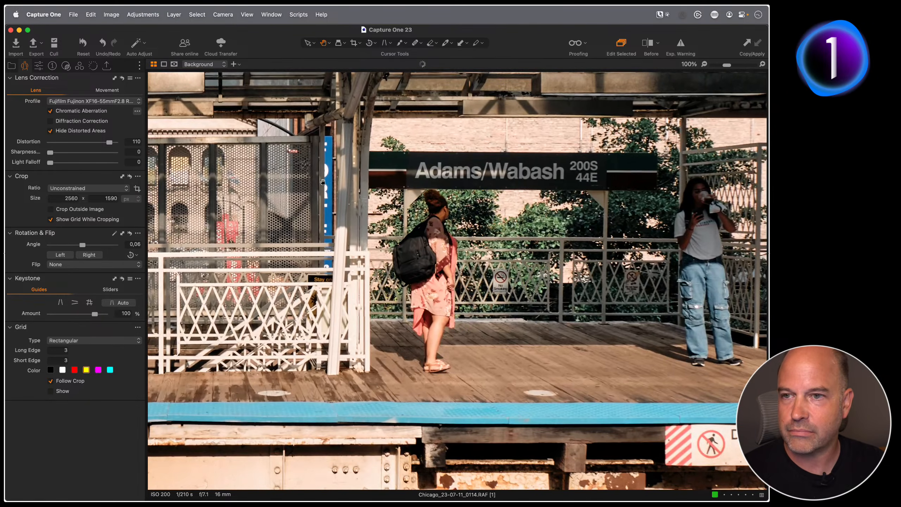
pyautogui.click(50, 120)
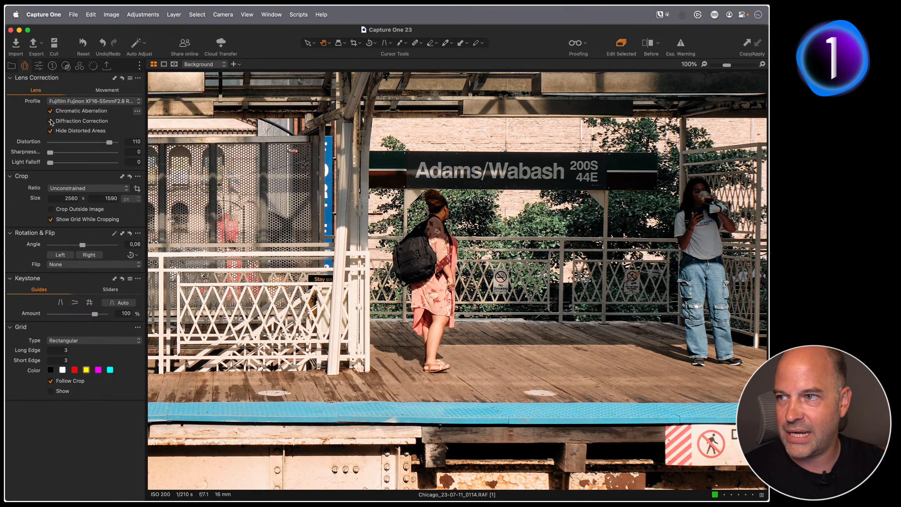
pyautogui.click(50, 120)
pyautogui.doubleClick(405, 300)
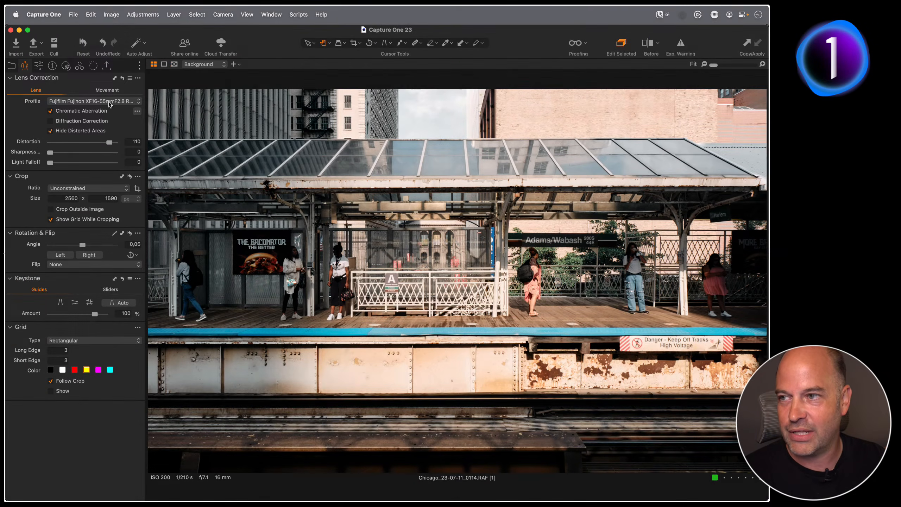
# - Try the Generic lens profile on the station photo, and restore the Fujifilm Fujinon XF16-55mmF2.8 R LM WR profile
pyautogui.click(121, 101)
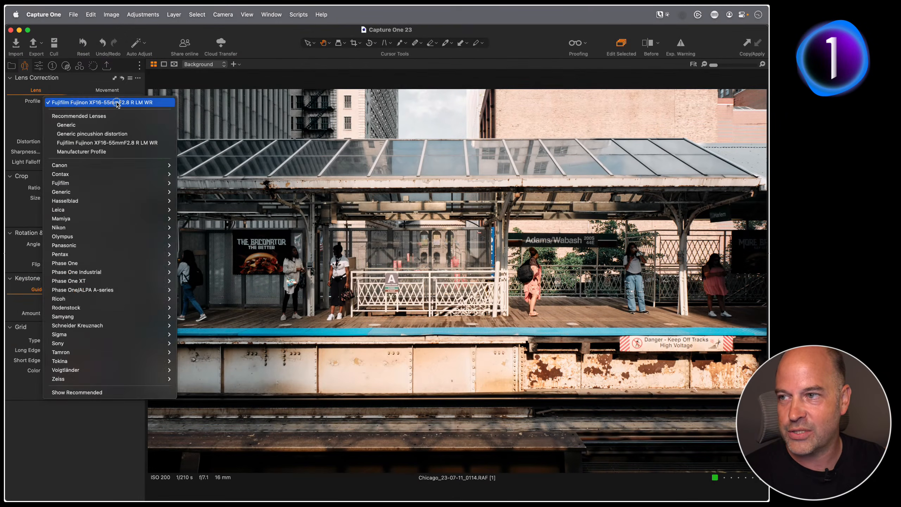
pyautogui.click(117, 124)
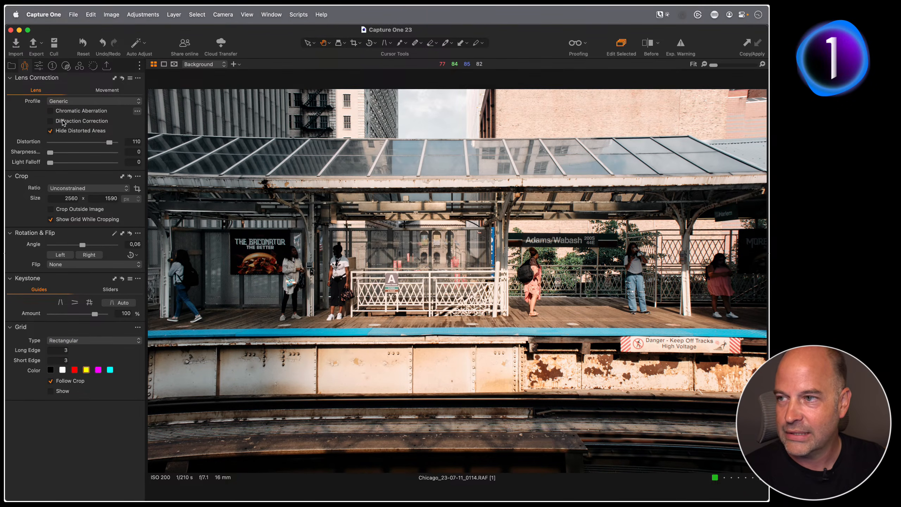
pyautogui.click(94, 102)
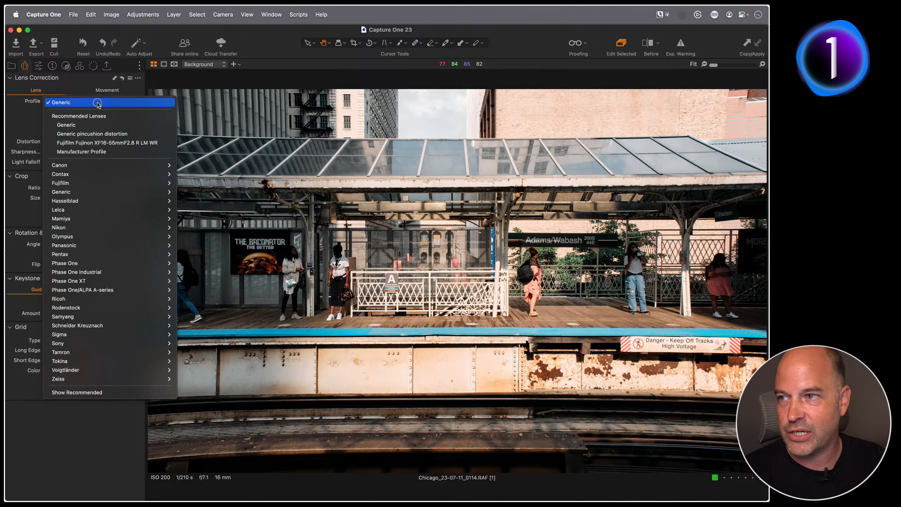
pyautogui.click(108, 143)
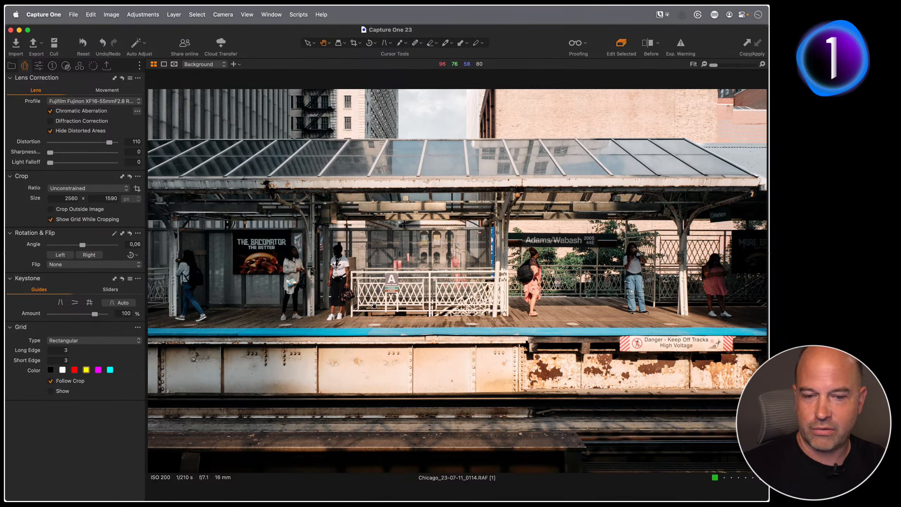
# - View the first variant of the train photo Bonneville_23-07-12_0291 with its lens correction settings, and return to the thumbnails
pyautogui.press('g')
pyautogui.scroll(-3, 434, 293)
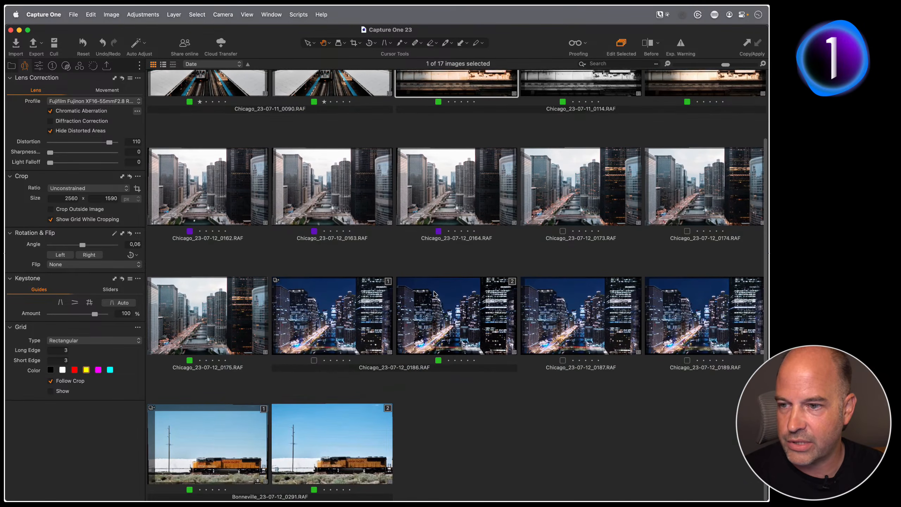
pyautogui.doubleClick(252, 444)
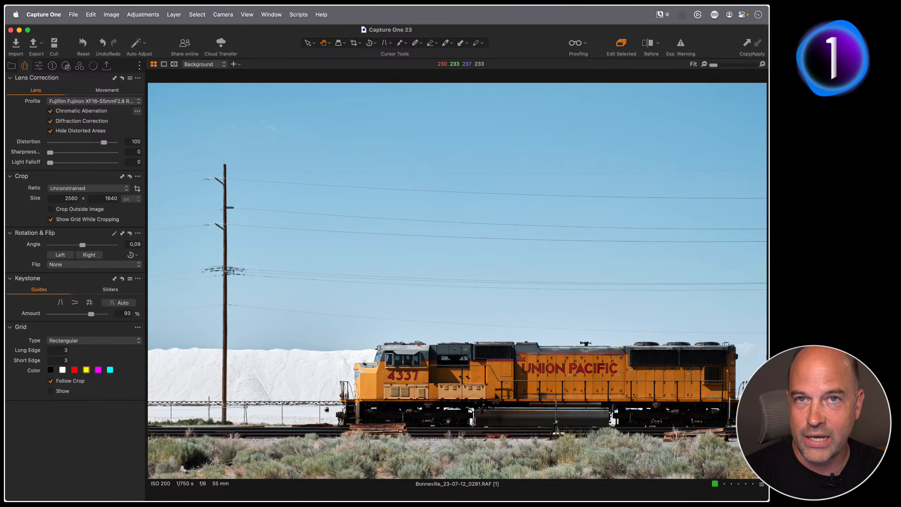
pyautogui.press('space')
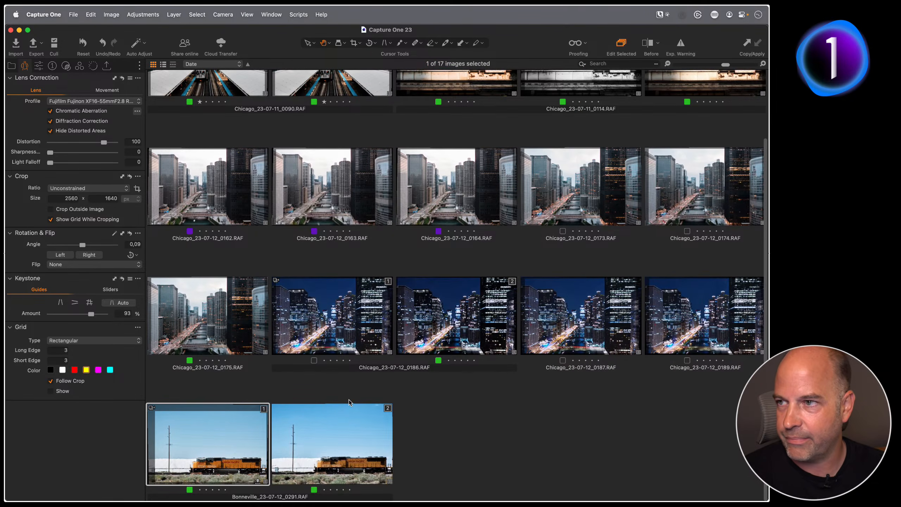
# - Open the train photo Bonneville_23-07-12_0291 from the Applying Sharpening album
pyautogui.click(14, 67)
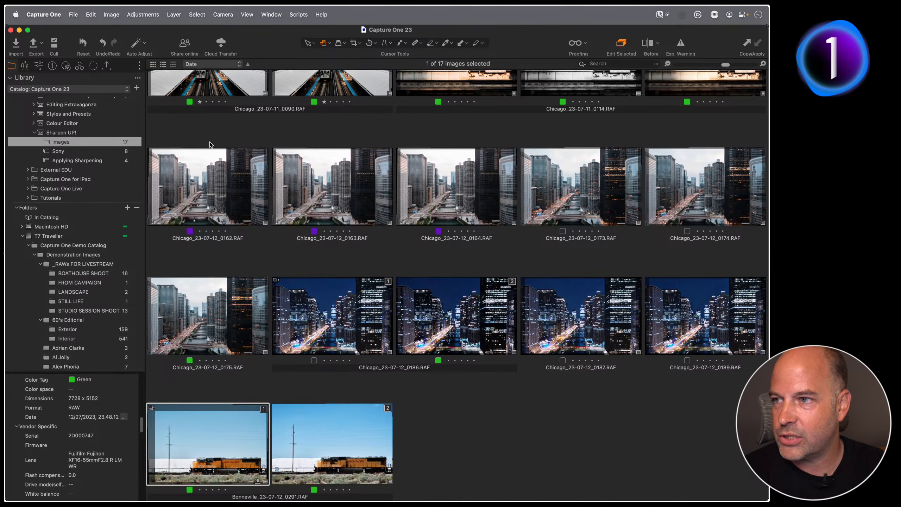
pyautogui.click(84, 153)
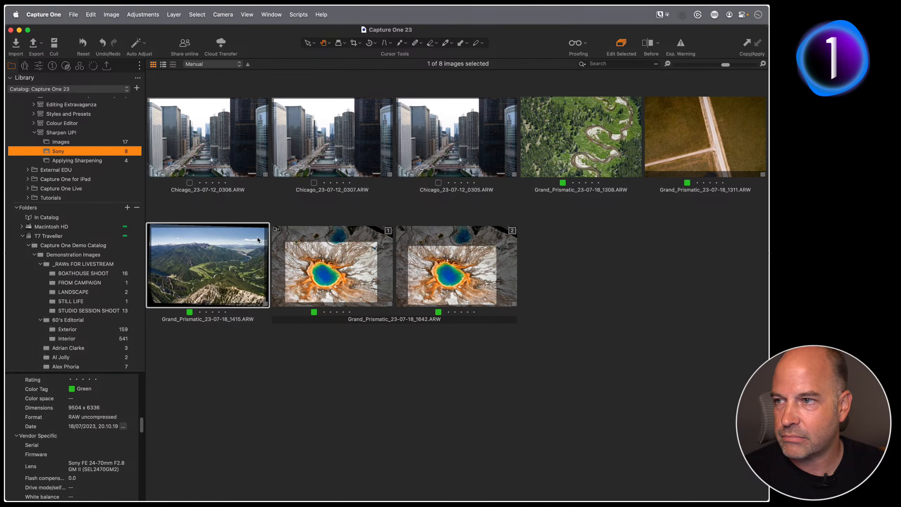
pyautogui.click(106, 160)
pyautogui.click(527, 340)
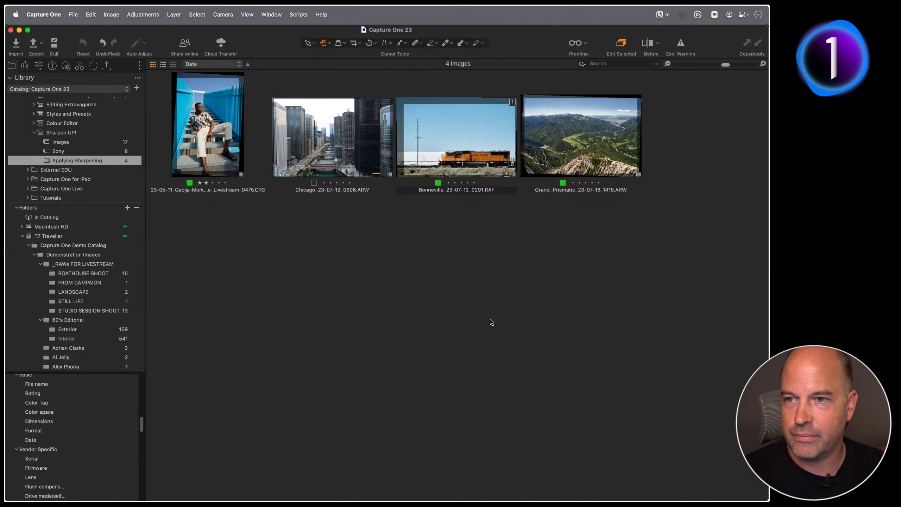
pyautogui.click(416, 152)
pyautogui.doubleClick(416, 153)
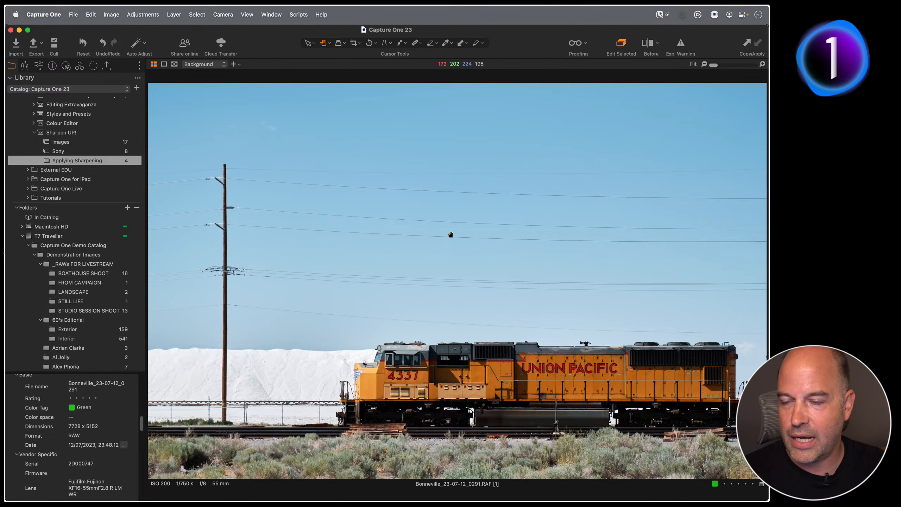
# - Show the sharpening and noise reduction tools, and detach the Sharpening tool so that it floats over the train photo
pyautogui.click(39, 66)
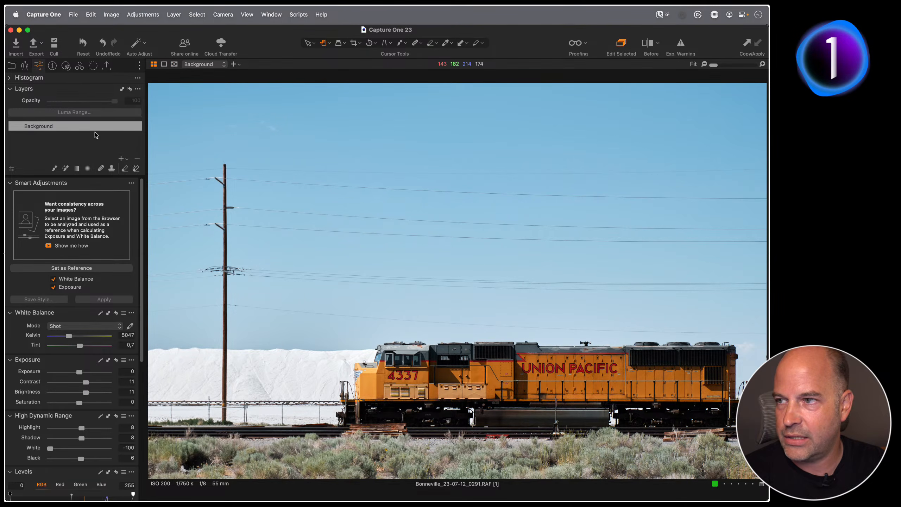
pyautogui.click(92, 66)
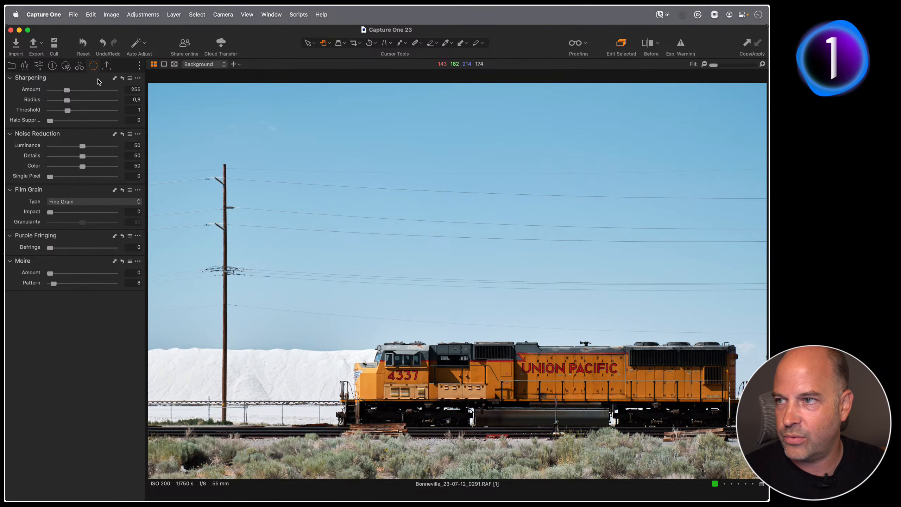
pyautogui.moveTo(93, 78); pyautogui.dragTo(245, 103)
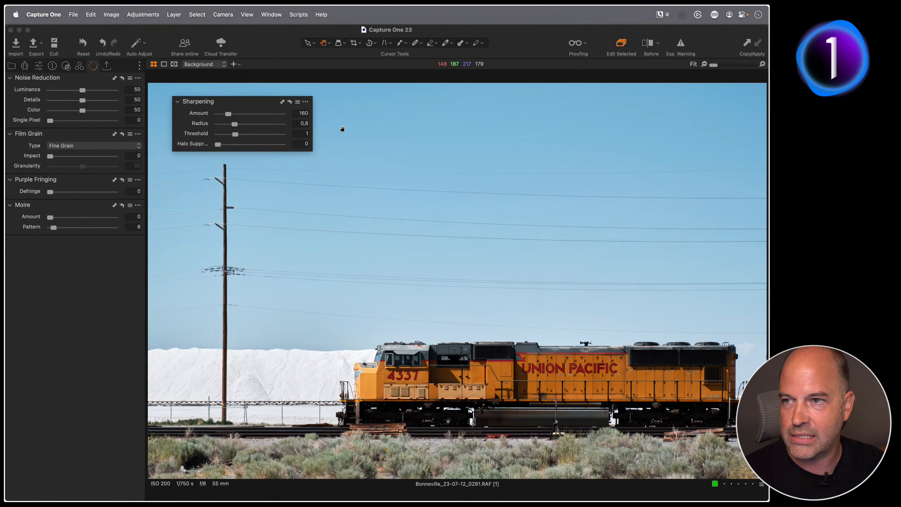
# - Open Grand_Prismatic_23-07-18_1415 to check its Sharpening settings, move the floating Sharpening tool slightly lower, and return to the thumbnails
pyautogui.press('alt+super+n')
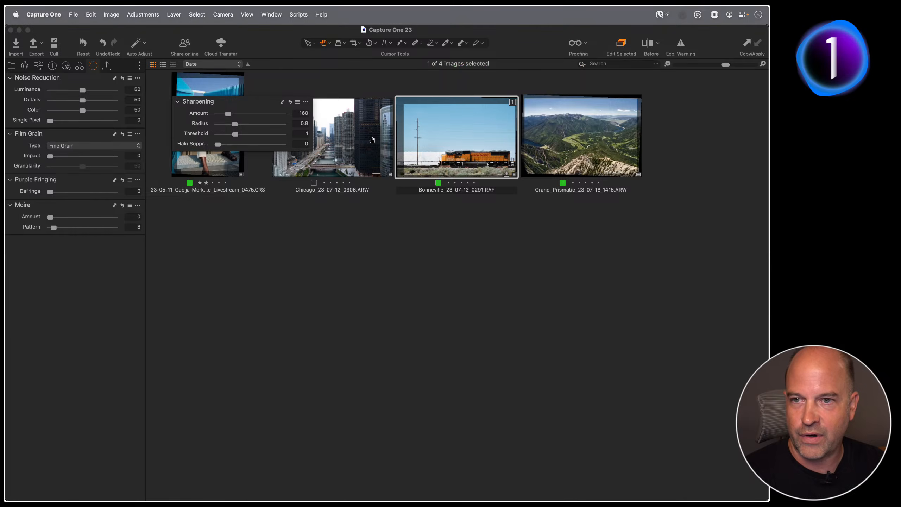
pyautogui.click(537, 140)
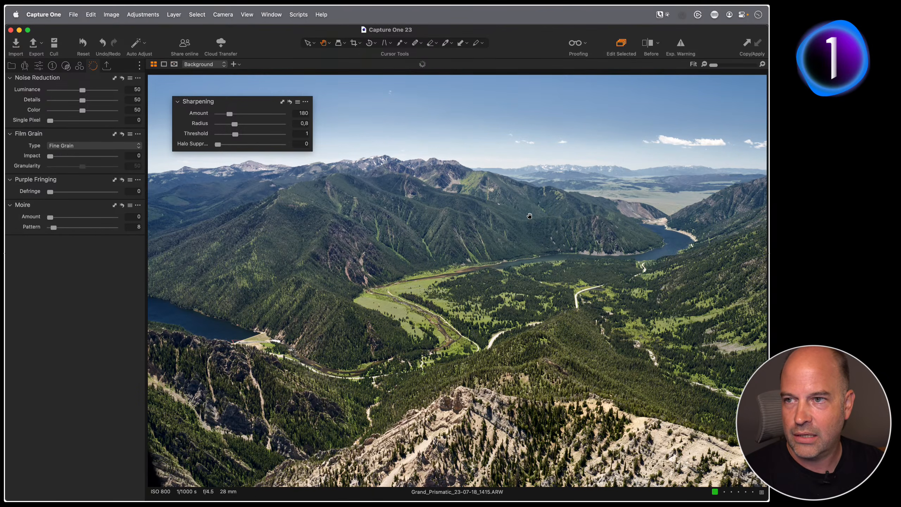
pyautogui.click(289, 102)
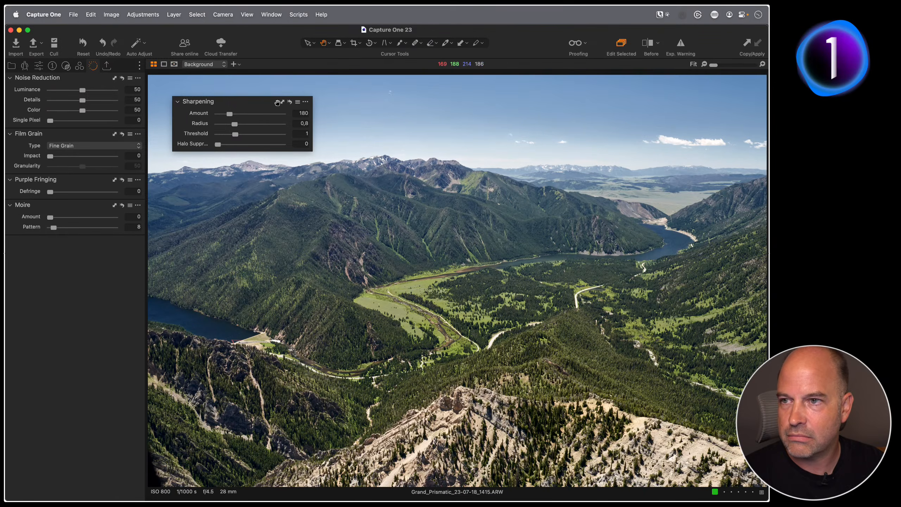
pyautogui.moveTo(252, 101); pyautogui.dragTo(252, 118)
pyautogui.click(290, 118)
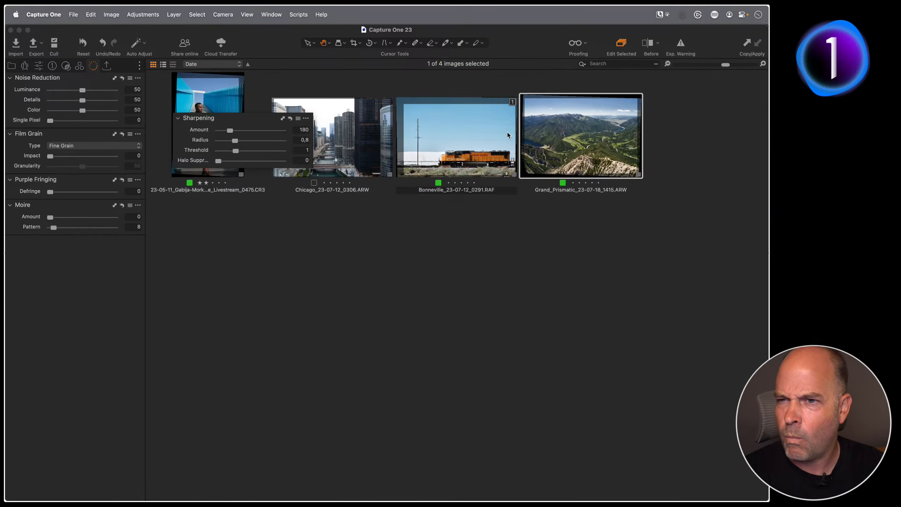
# - Compare the Sharpening settings of Bonneville_23-07-12_0291 with those of Grand_Prismatic_23-07-18_1415
pyautogui.click(474, 134)
pyautogui.doubleClick(432, 130)
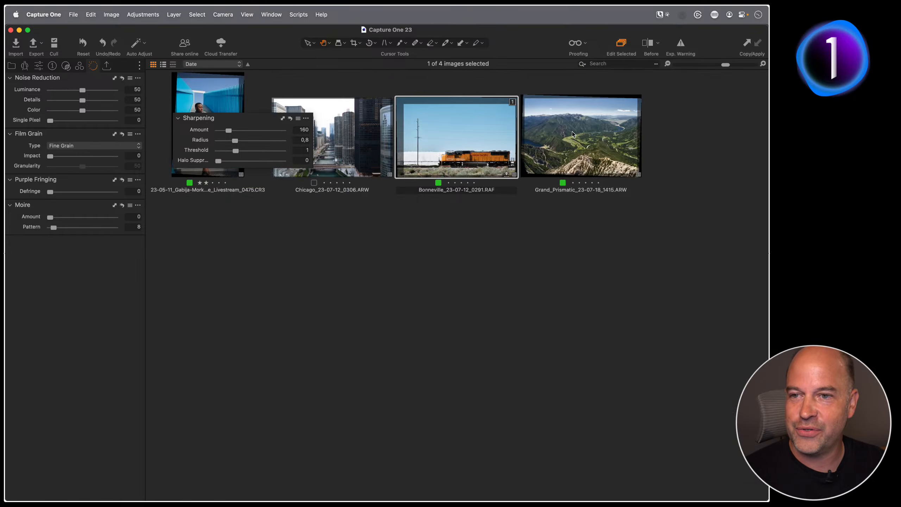
pyautogui.doubleClick(572, 131)
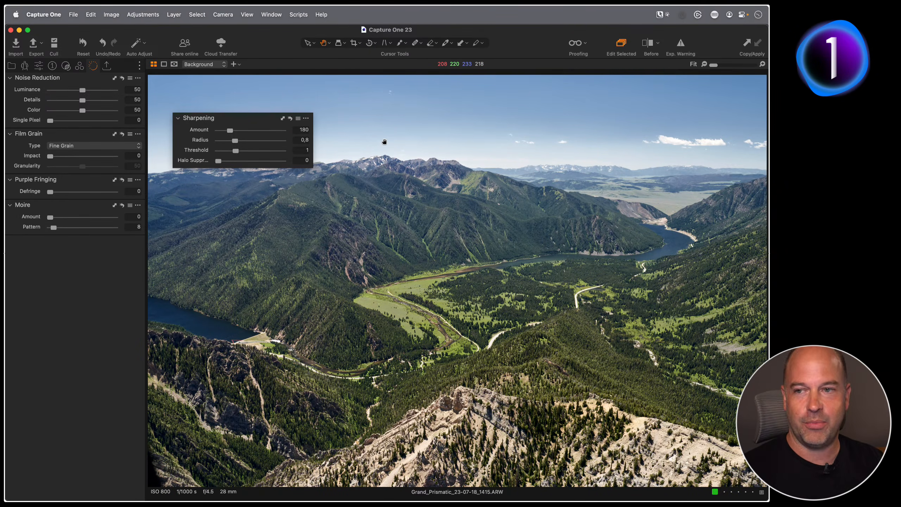
pyautogui.press('alt+super+v')
# - Open the CR3 portrait on the blue staircase to check its Sharpening settings, and return to the thumbnails
pyautogui.click(216, 105)
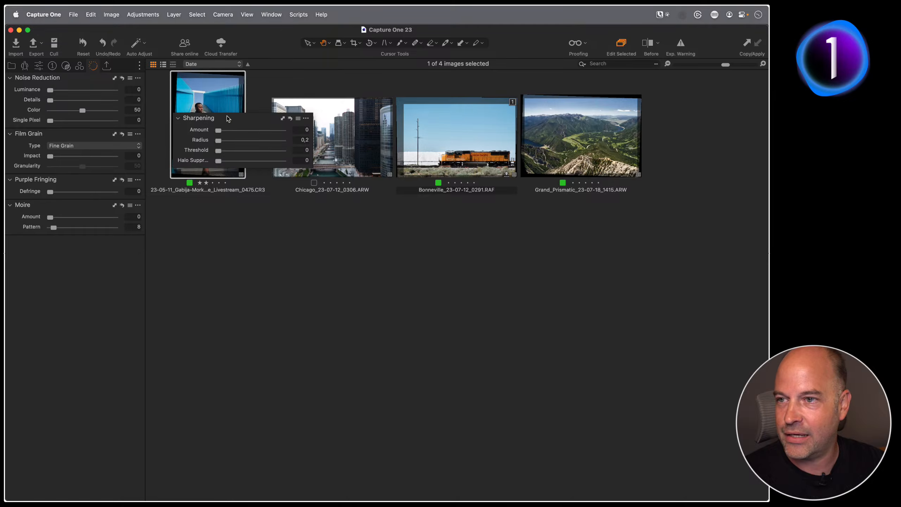
pyautogui.press('alt+super+v')
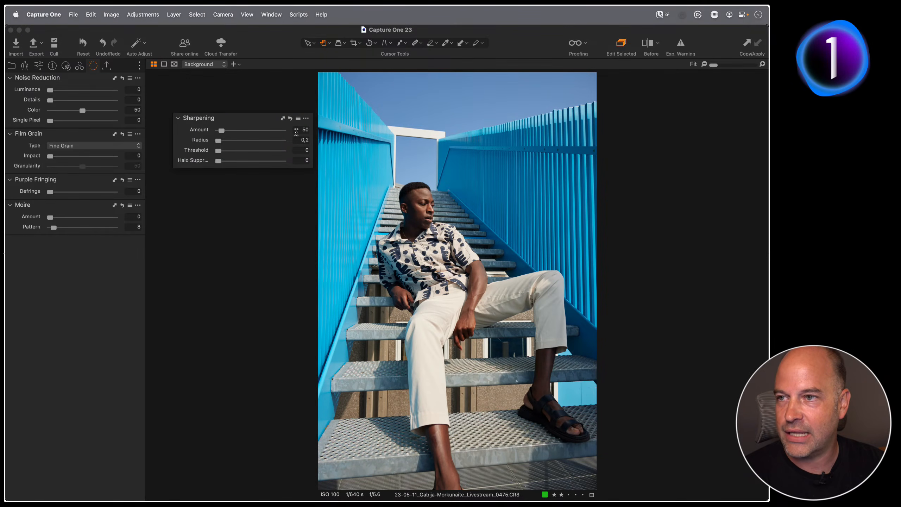
pyautogui.press('alt+super+v')
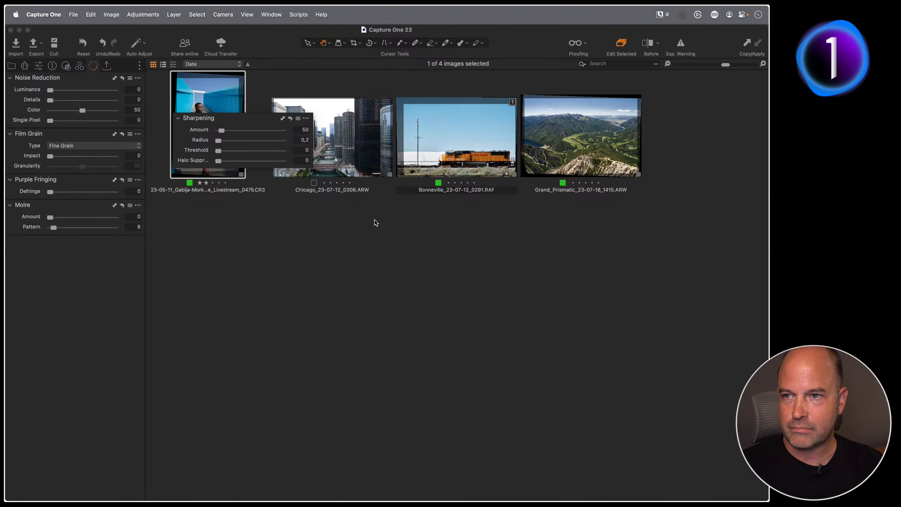
# - Move the floating Sharpening tool below the thumbnails, open Bonneville_23-07-12_0291, and show its Lens Correction settings
pyautogui.moveTo(249, 120); pyautogui.dragTo(264, 254)
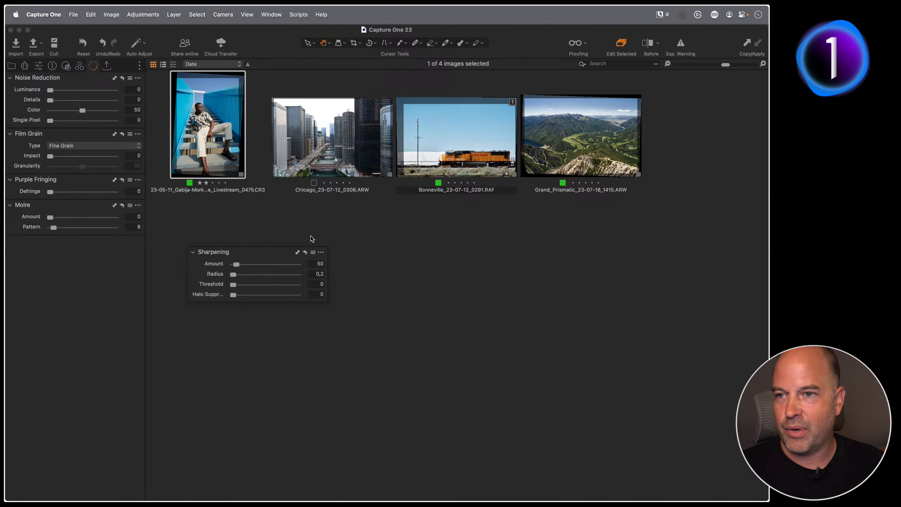
pyautogui.doubleClick(445, 139)
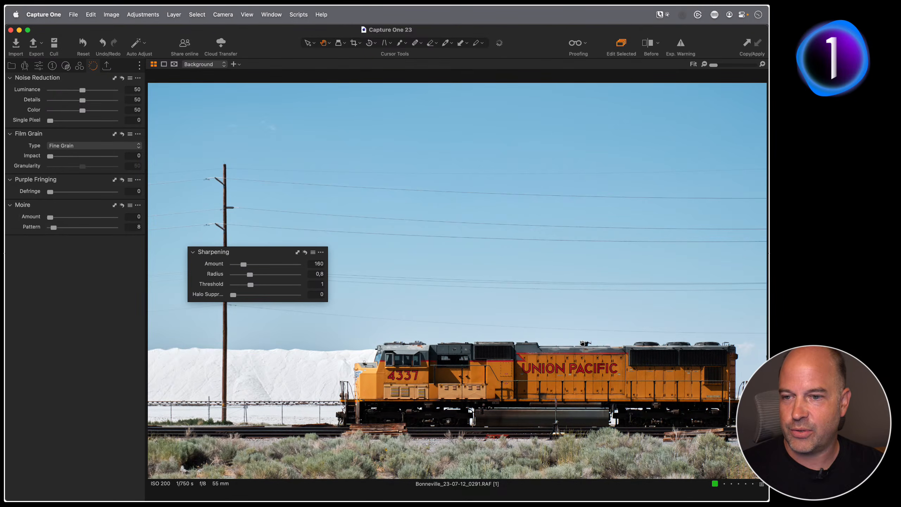
pyautogui.click(39, 68)
pyautogui.click(24, 66)
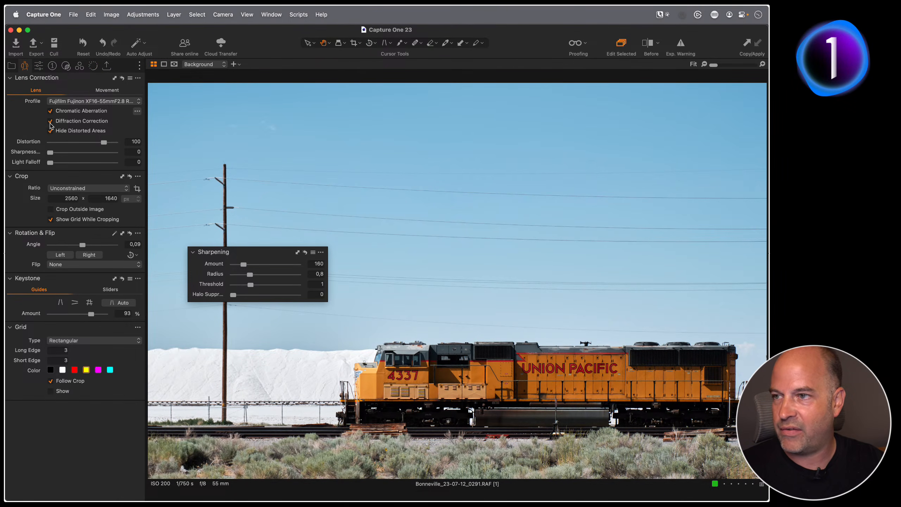
# - Magnify the locomotive's cab to 100% and move the floating Sharpening tool up over the sky
pyautogui.doubleClick(398, 365)
pyautogui.moveTo(543, 289); pyautogui.dragTo(444, 130)
pyautogui.moveTo(252, 251); pyautogui.dragTo(234, 97)
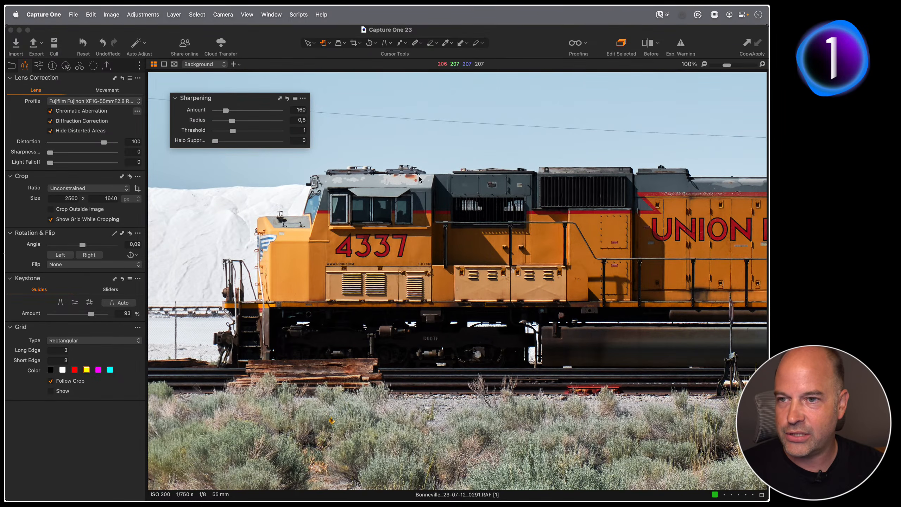
pyautogui.moveTo(494, 207); pyautogui.dragTo(394, 215)
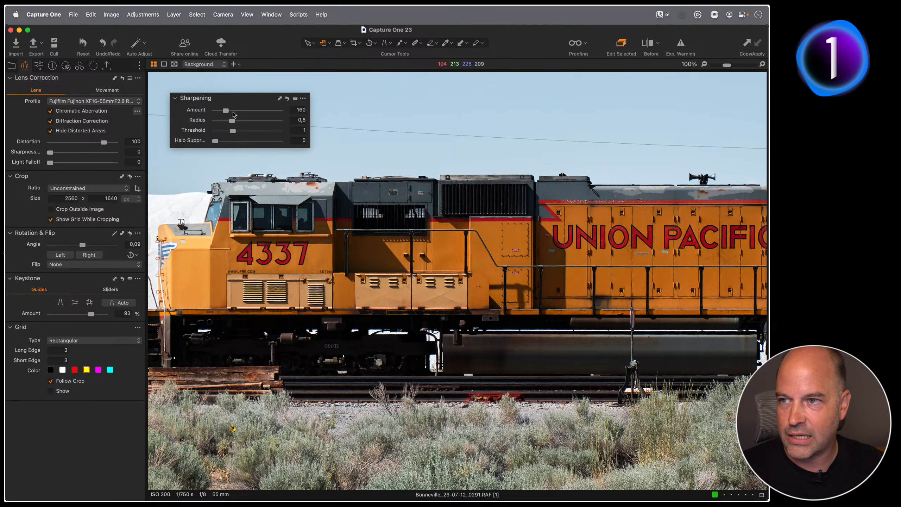
# - Try sharpening Amounts of 290 and about 974 on the locomotive, and bring the Amount back down to 430
pyautogui.moveTo(233, 113); pyautogui.dragTo(234, 111)
pyautogui.moveTo(268, 206); pyautogui.dragTo(416, 231)
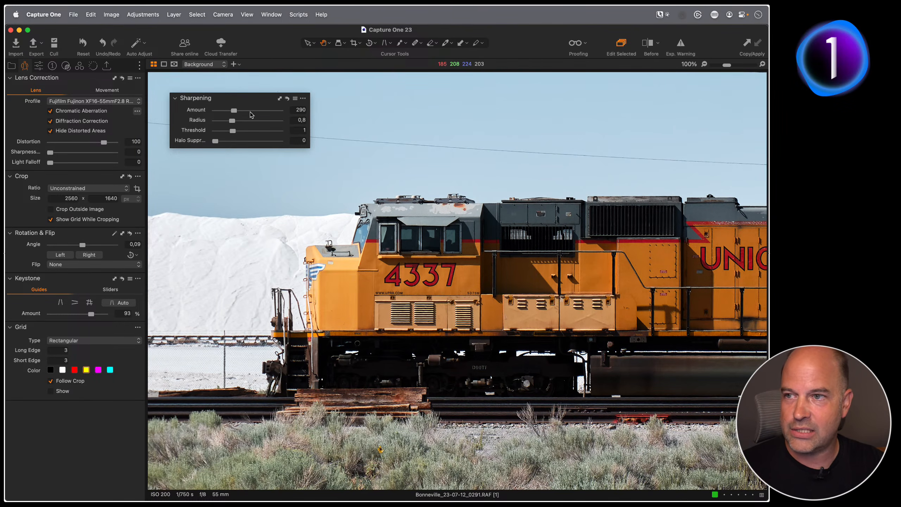
pyautogui.moveTo(233, 110); pyautogui.dragTo(284, 111)
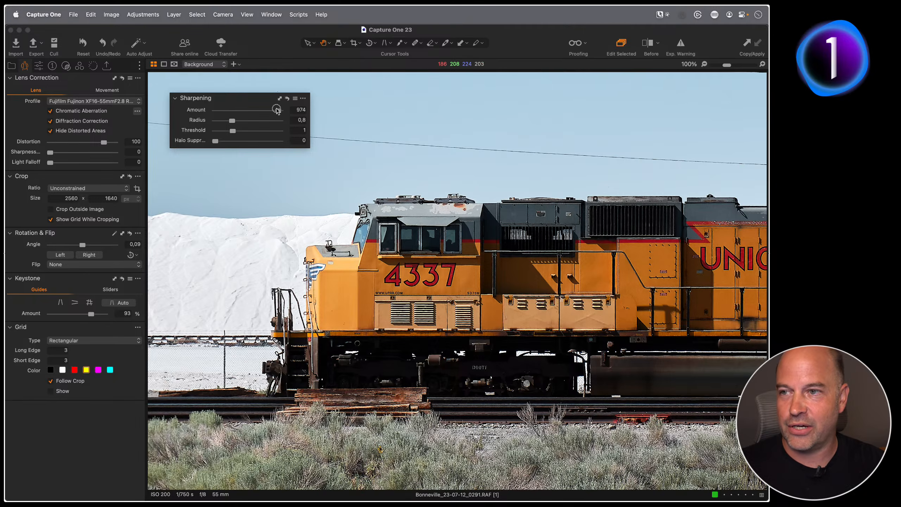
pyautogui.moveTo(279, 110); pyautogui.dragTo(244, 111)
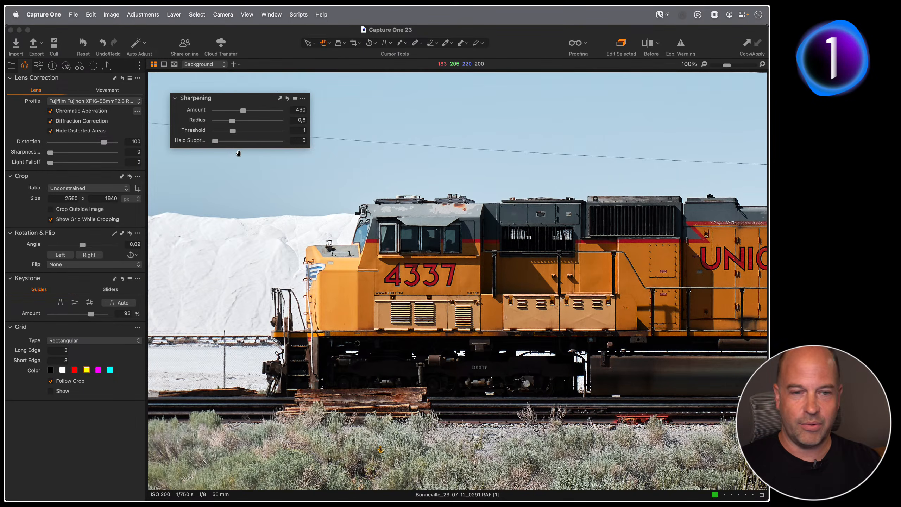
# - Over-sharpen the locomotive at 200% with Radius 2.3 and Amount 913, and reset the Sharpening tool
pyautogui.press('super+plus')
pyautogui.moveTo(400, 192)
pyautogui.mouseDown()
pyautogui.moveTo(557, 208)
pyautogui.moveTo(416, 195)
pyautogui.mouseUp()
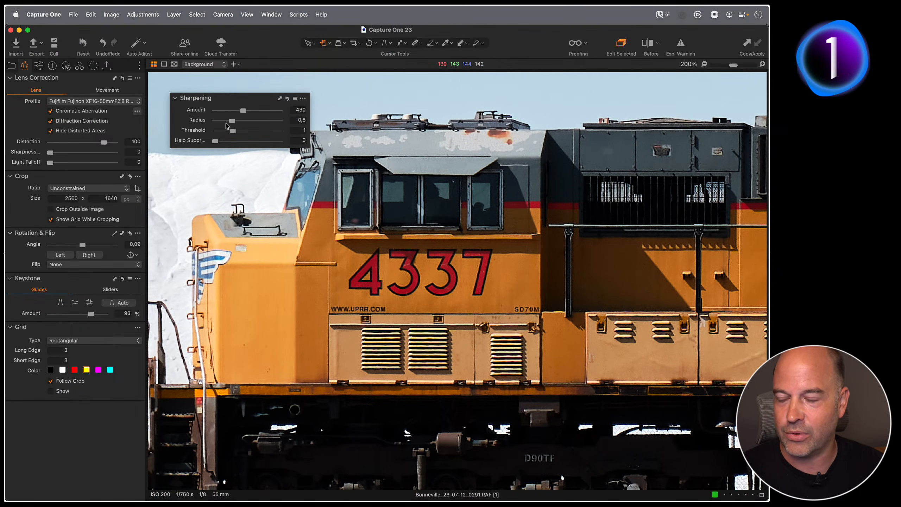
pyautogui.moveTo(232, 121); pyautogui.dragTo(279, 112)
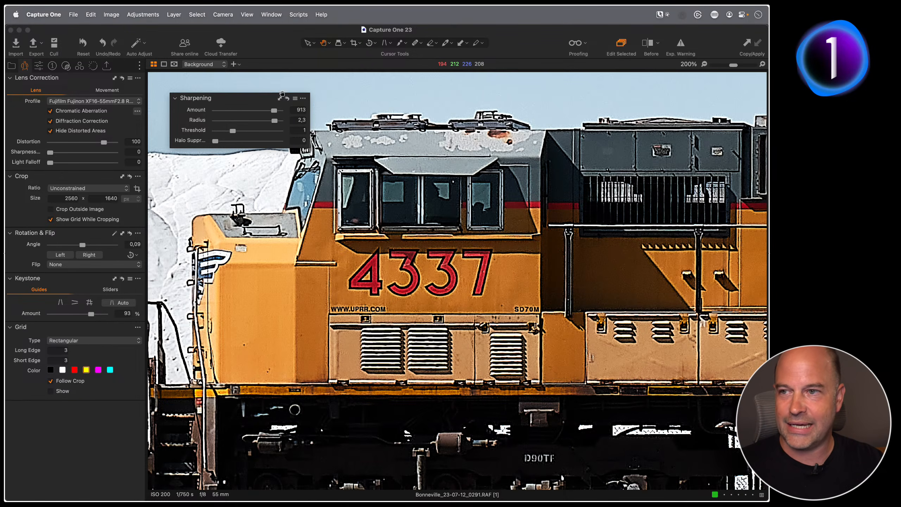
pyautogui.click(287, 98)
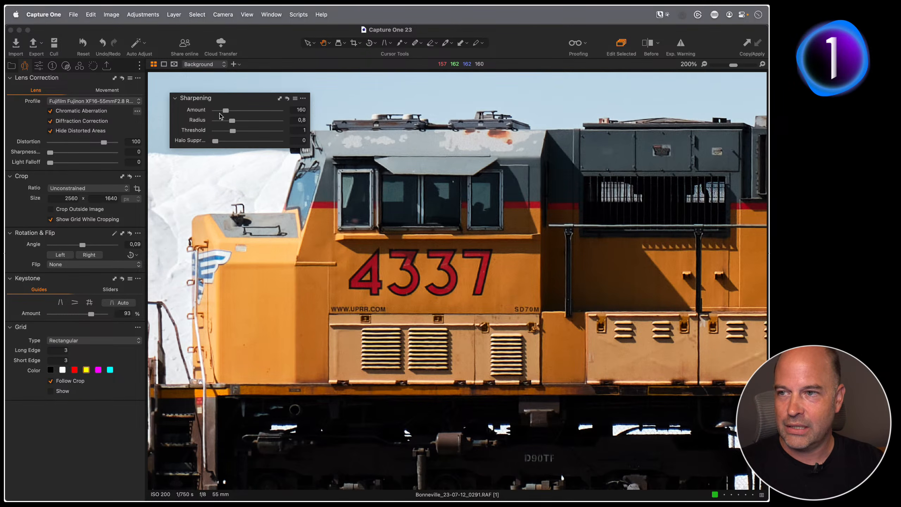
# - Set the train photo's sharpening to Amount 515, Radius 1 and Halo Suppression 70
pyautogui.moveTo(225, 111); pyautogui.dragTo(246, 113)
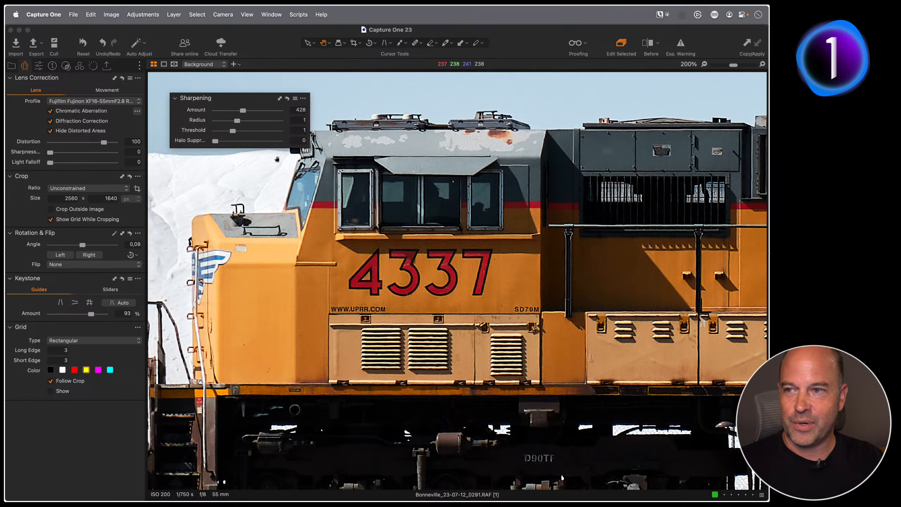
pyautogui.moveTo(242, 111); pyautogui.dragTo(250, 114)
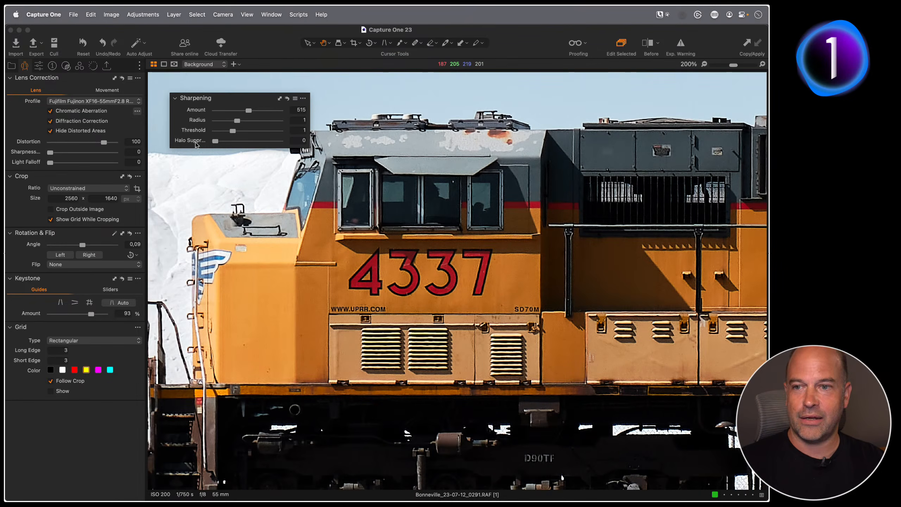
pyautogui.moveTo(215, 143); pyautogui.dragTo(260, 144)
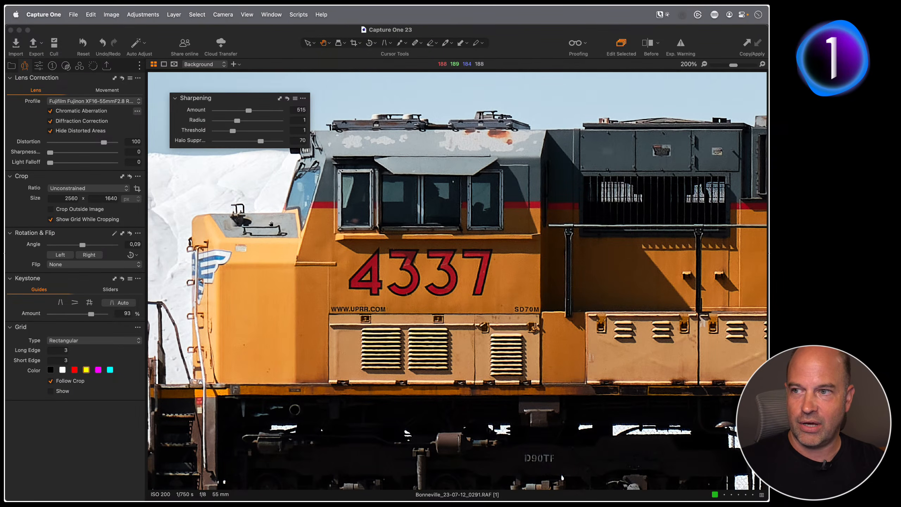
# - Compare Sharpening Threshold values of 0 and 1.3 on the plain sky above the train at 800%
pyautogui.moveTo(414, 180); pyautogui.dragTo(584, 314)
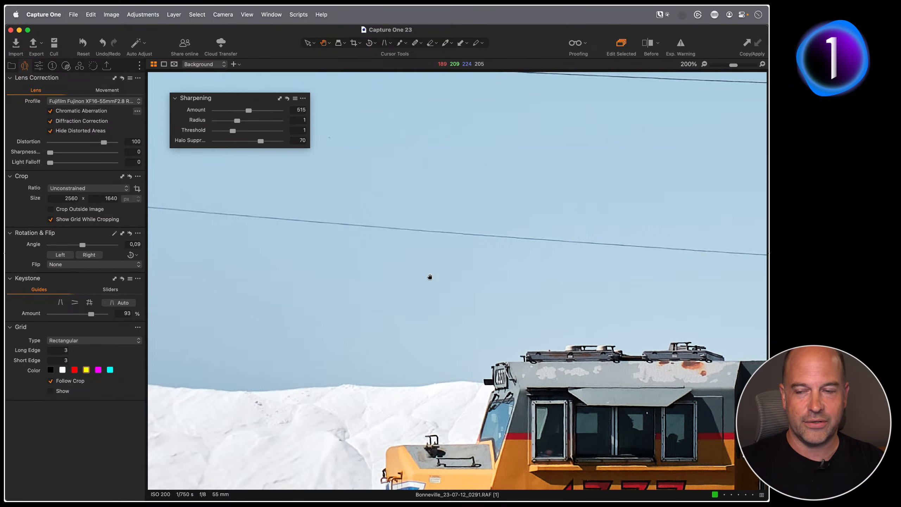
pyautogui.moveTo(423, 268); pyautogui.dragTo(483, 307)
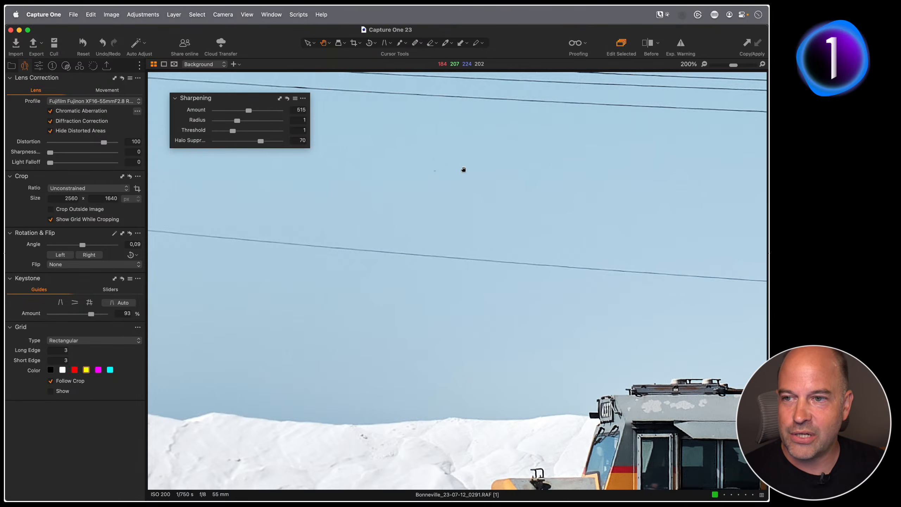
pyautogui.press('F1')
pyautogui.press('F1')
pyautogui.moveTo(441, 174); pyautogui.dragTo(461, 187)
pyautogui.moveTo(343, 209); pyautogui.dragTo(569, 255)
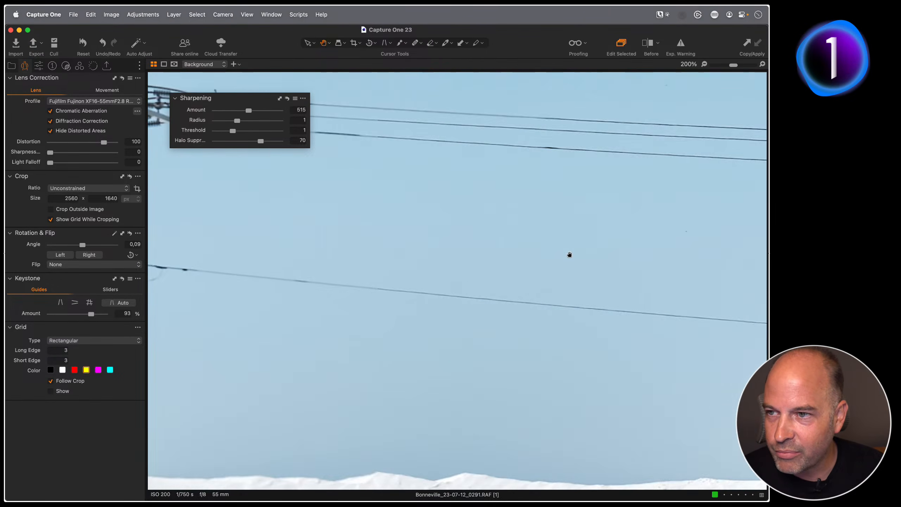
pyautogui.moveTo(243, 218)
pyautogui.mouseDown()
pyautogui.moveTo(478, 246)
pyautogui.moveTo(452, 266)
pyautogui.moveTo(430, 328)
pyautogui.moveTo(412, 319)
pyautogui.moveTo(432, 239)
pyautogui.moveTo(376, 205)
pyautogui.moveTo(426, 143)
pyautogui.moveTo(453, 234)
pyautogui.moveTo(496, 106)
pyautogui.mouseUp()
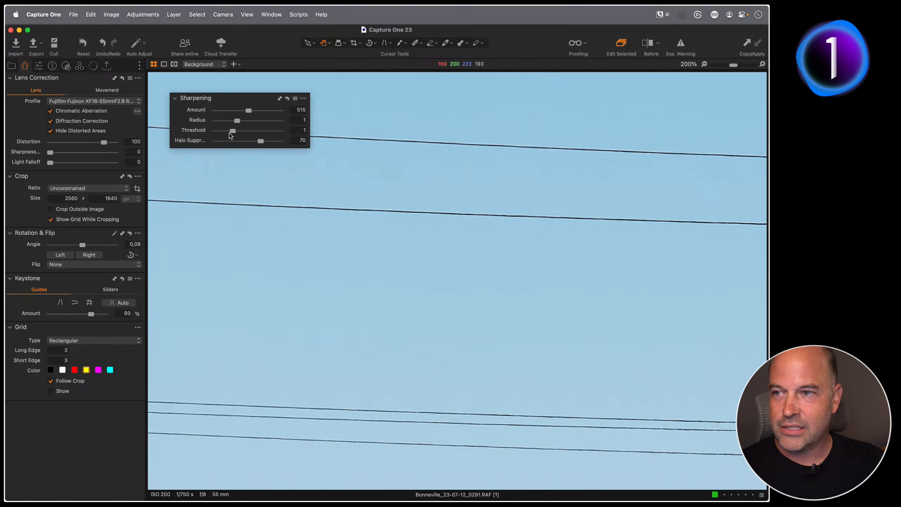
pyautogui.press('super+plus')
pyautogui.press('super+plus')
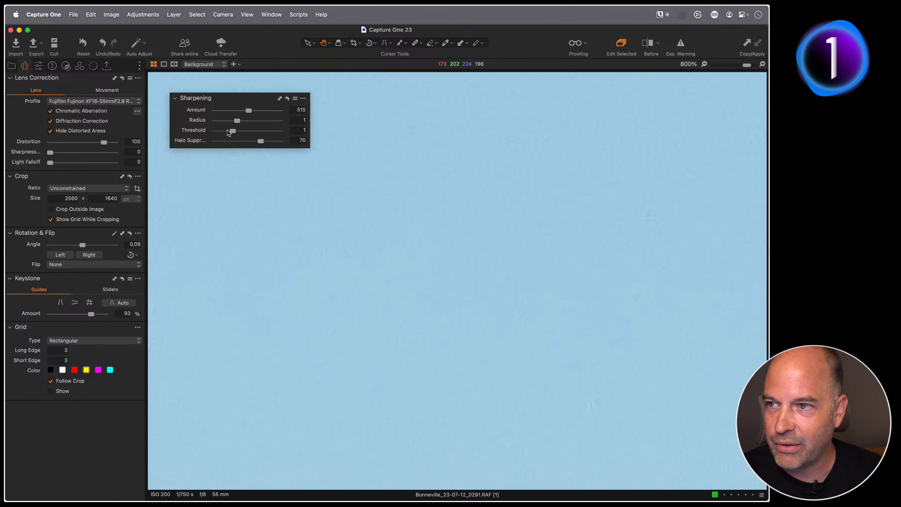
pyautogui.moveTo(233, 131); pyautogui.dragTo(215, 131)
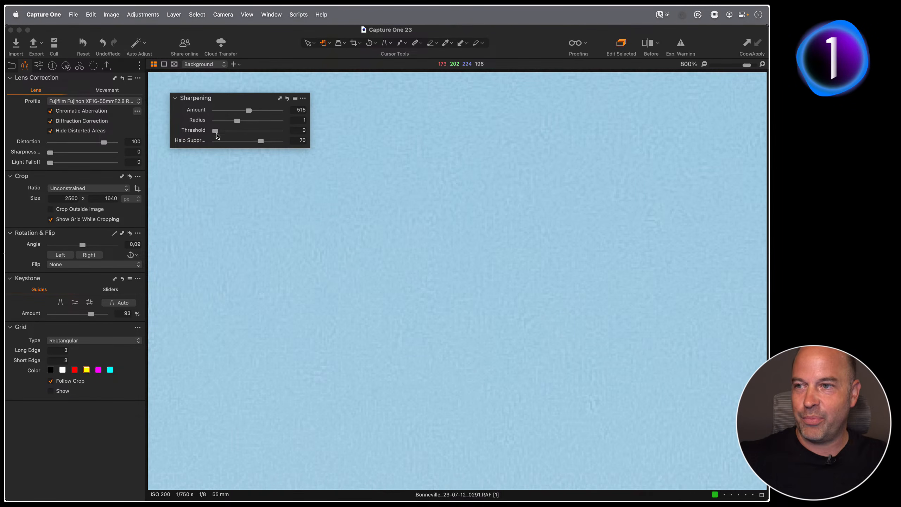
pyautogui.moveTo(215, 131); pyautogui.dragTo(237, 131)
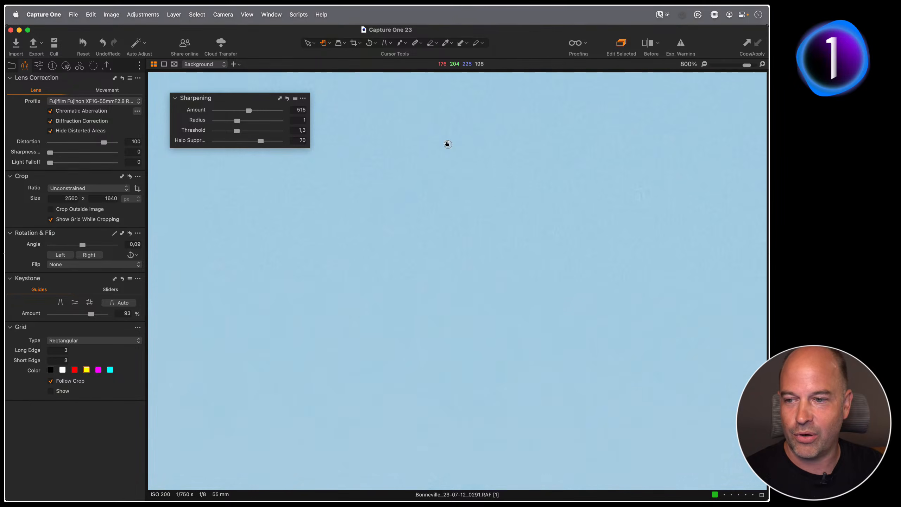
# - Try Threshold 0 on the locomotive's cab, and set the Threshold to 1
pyautogui.scroll(-5, 438, 249)
pyautogui.scroll(-10, 441, 245)
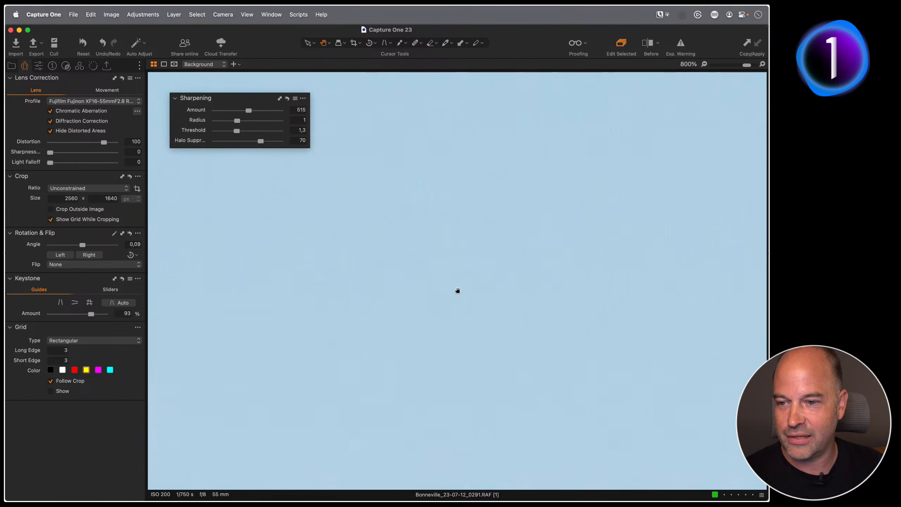
pyautogui.scroll(-10, 421, 143)
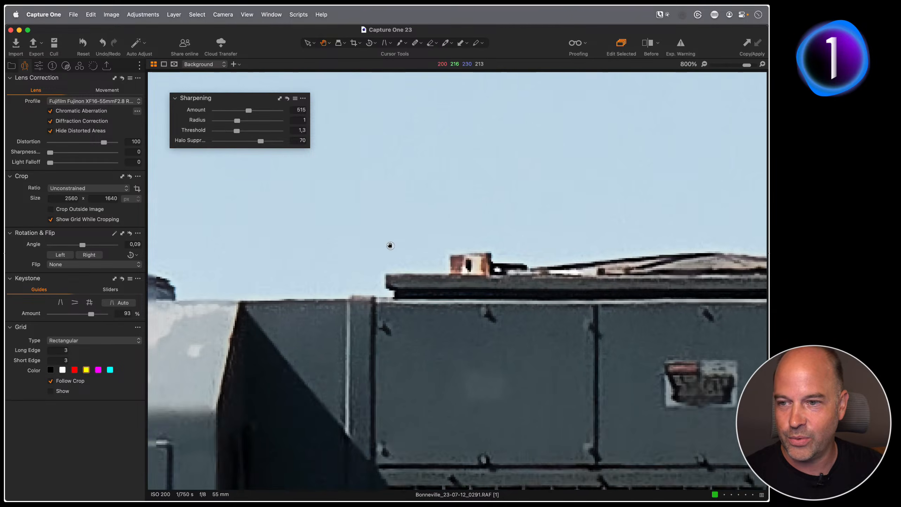
pyautogui.scroll(-8, 455, 225)
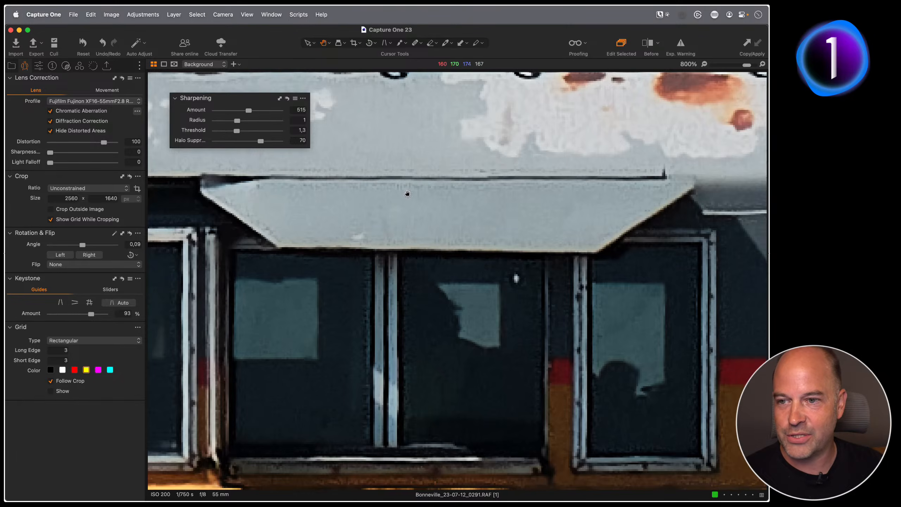
pyautogui.hscroll(-8, 406, 195)
pyautogui.hscroll(-5, 416, 194)
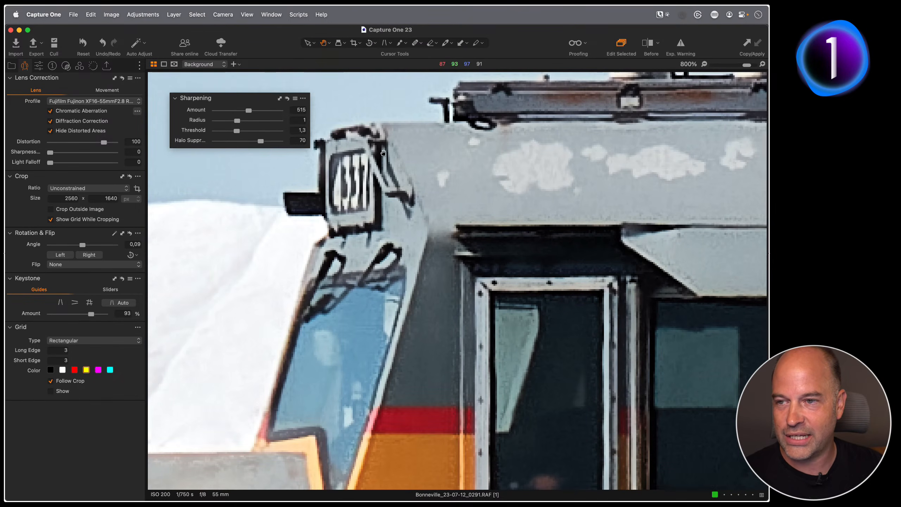
pyautogui.moveTo(235, 131); pyautogui.dragTo(178, 132)
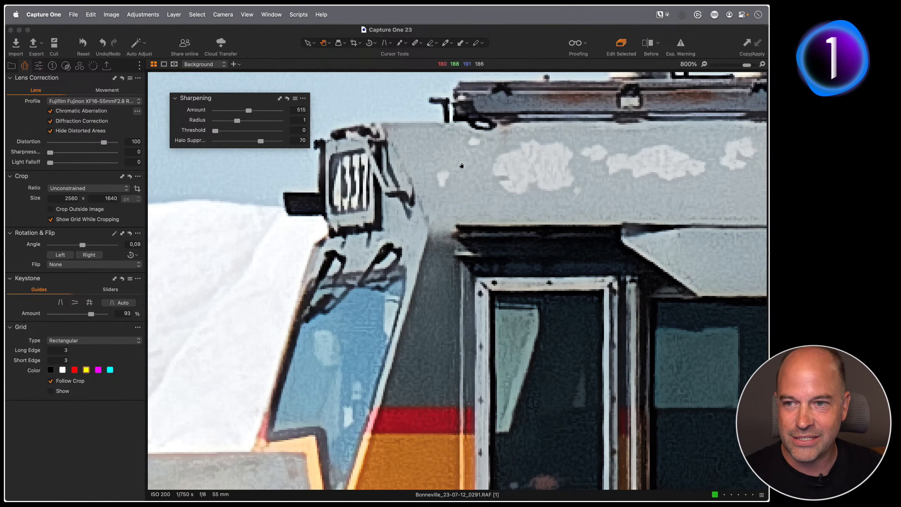
pyautogui.moveTo(215, 130); pyautogui.dragTo(233, 131)
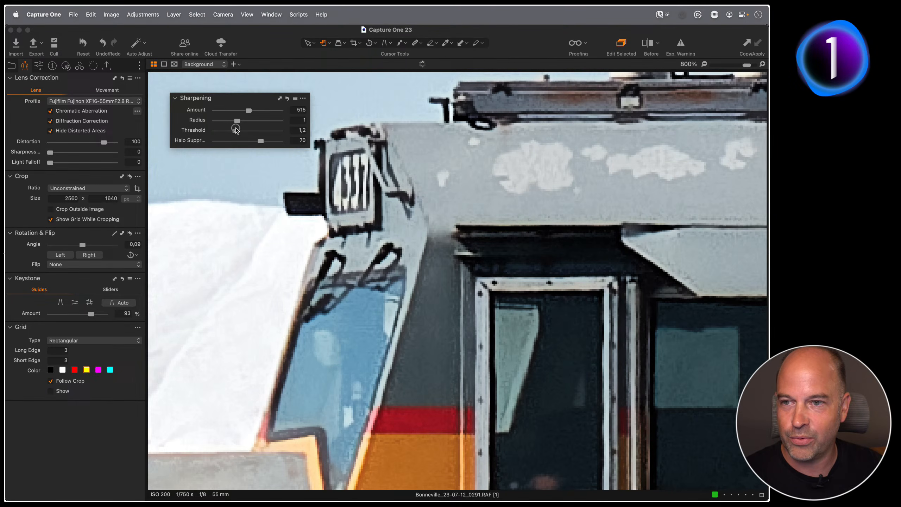
pyautogui.doubleClick(452, 353)
pyautogui.doubleClick(394, 374)
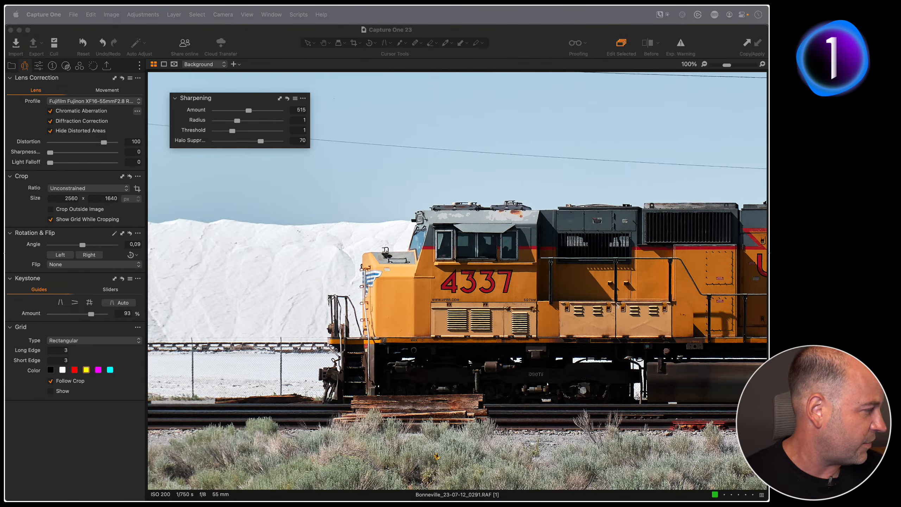
# - Switch the lens profile to Manufacturer Profile and back to Fujifilm Fujinon XF16-55mmF2.8 R LM WR
pyautogui.click(93, 101)
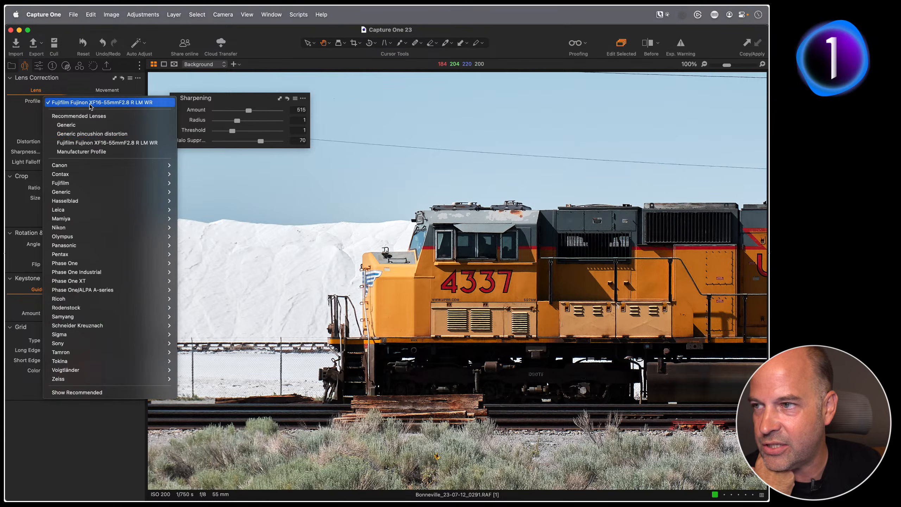
pyautogui.click(125, 152)
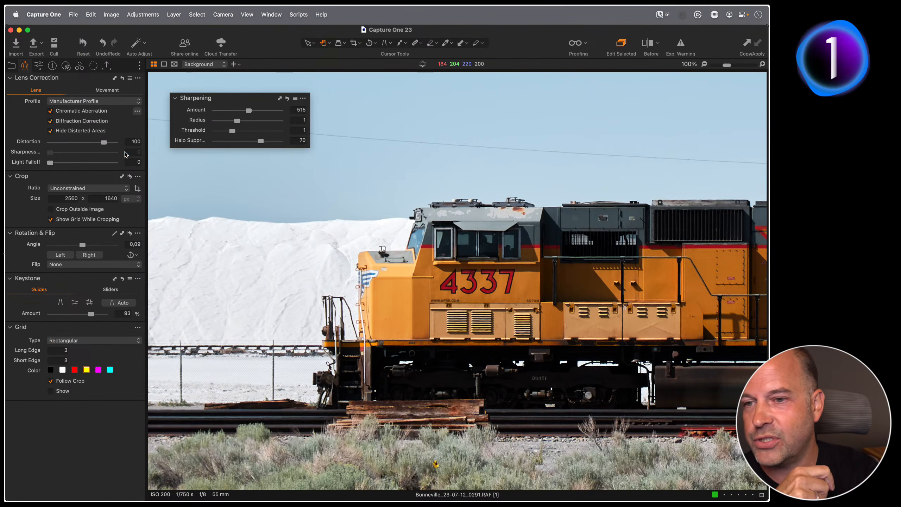
pyautogui.click(85, 102)
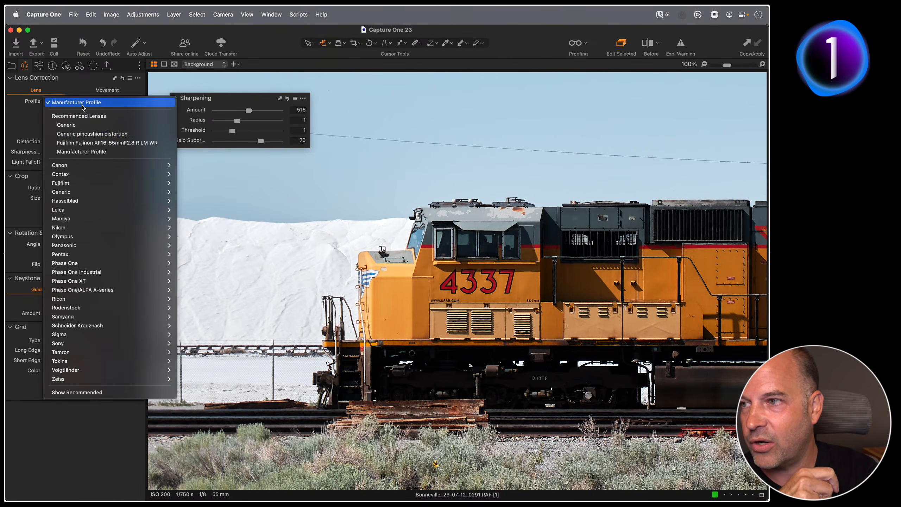
pyautogui.click(95, 143)
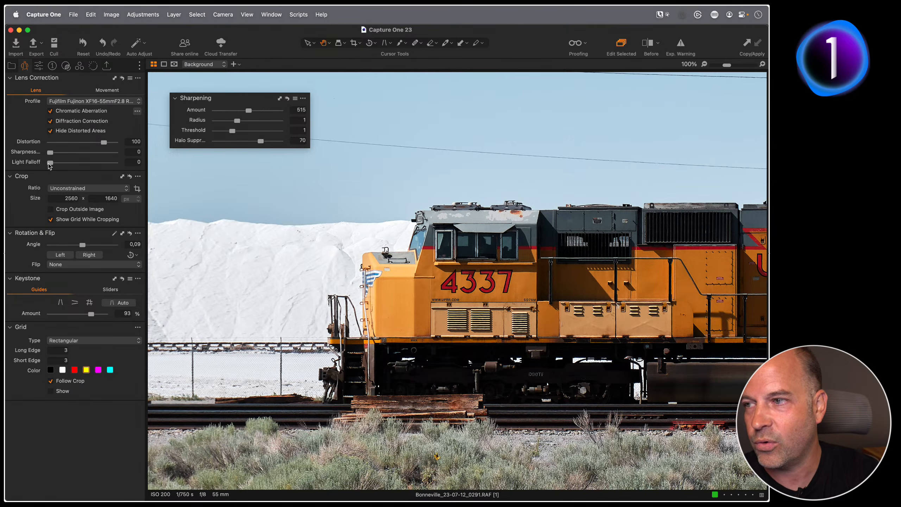
# - Inspect the area around the utility pole at 100%, view the whole train photo, and return to the thumbnails
pyautogui.click(306, 288)
pyautogui.click(210, 388)
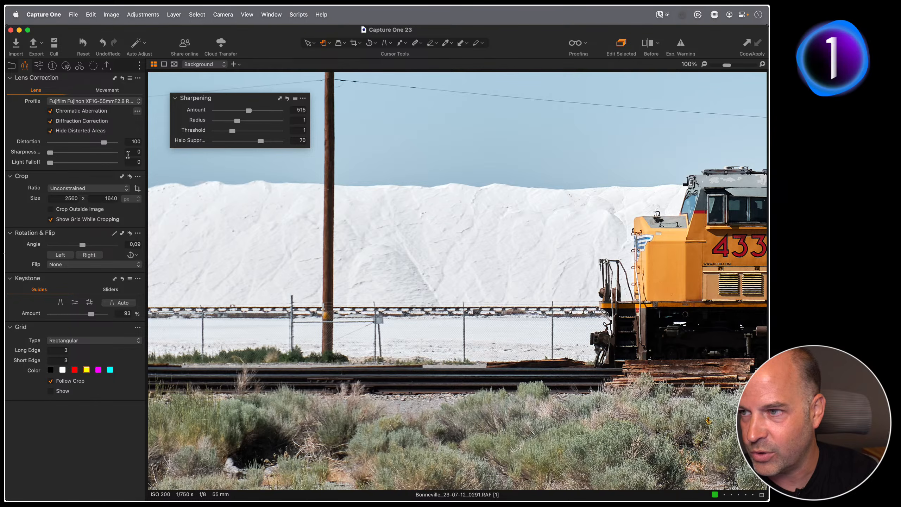
pyautogui.click(250, 352)
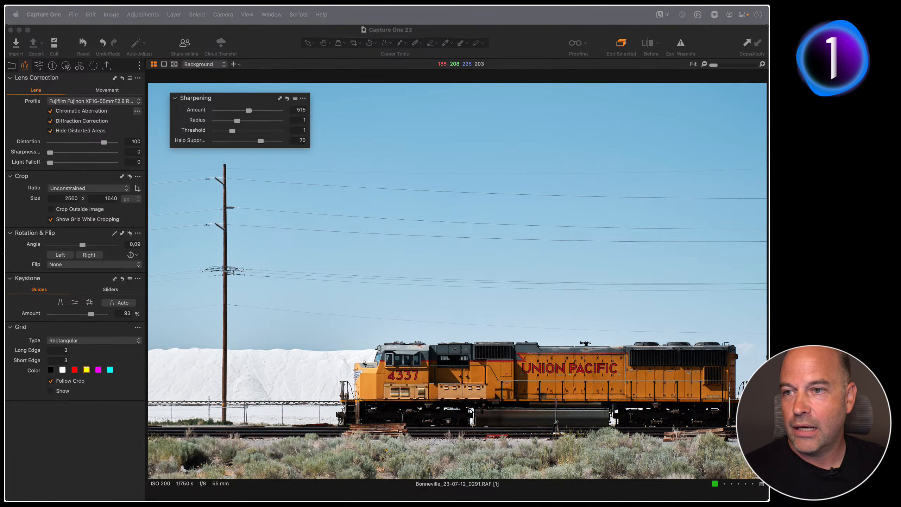
pyautogui.click(423, 296)
pyautogui.press('g')
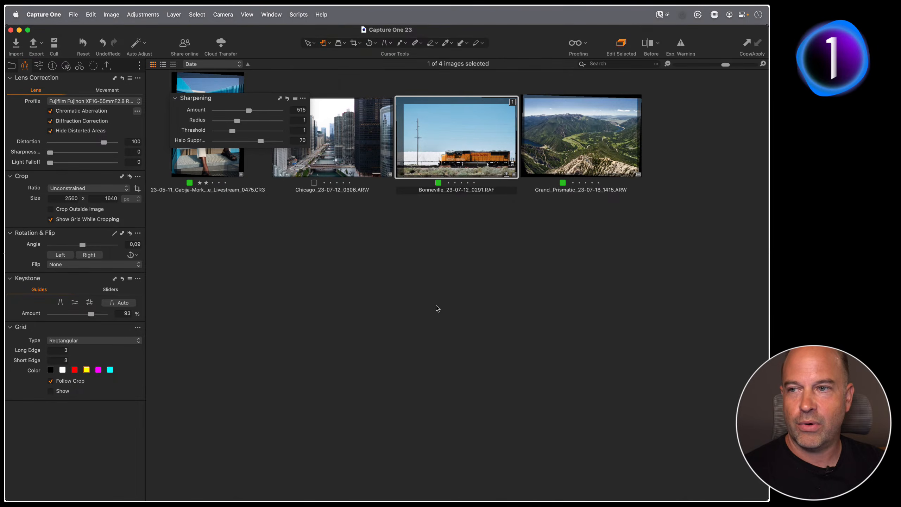
# - Set the Bonneville train photo's Sharpening Amount to 416, check the locomotive at 100%, and return to the thumbnails
pyautogui.press('g')
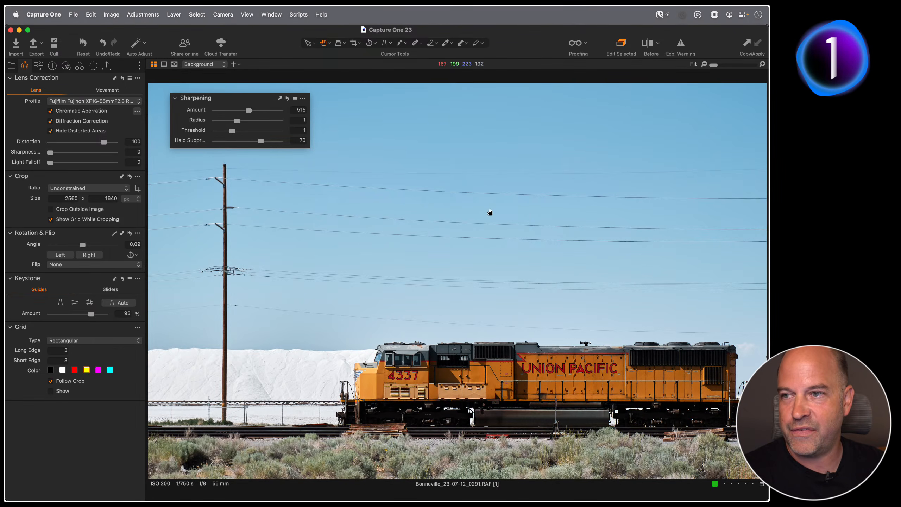
pyautogui.moveTo(249, 110); pyautogui.dragTo(242, 111)
pyautogui.click(411, 368)
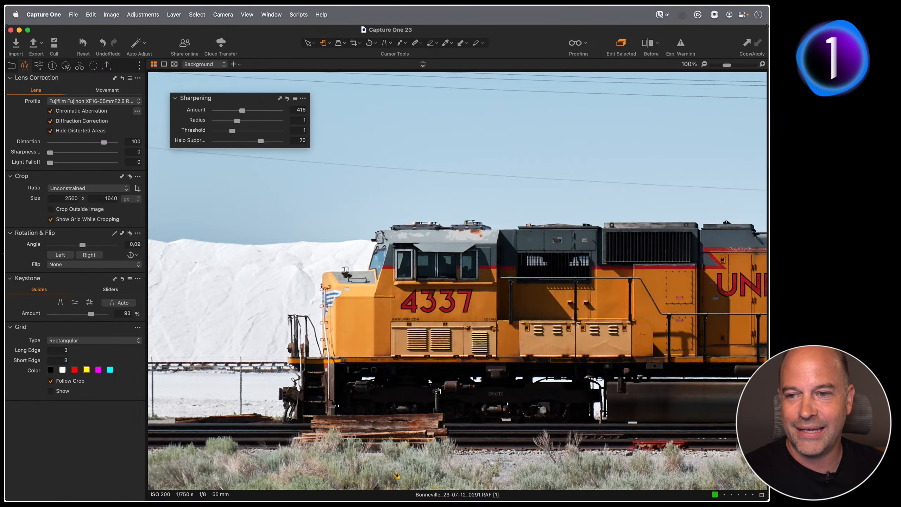
pyautogui.press('g')
pyautogui.click(543, 233)
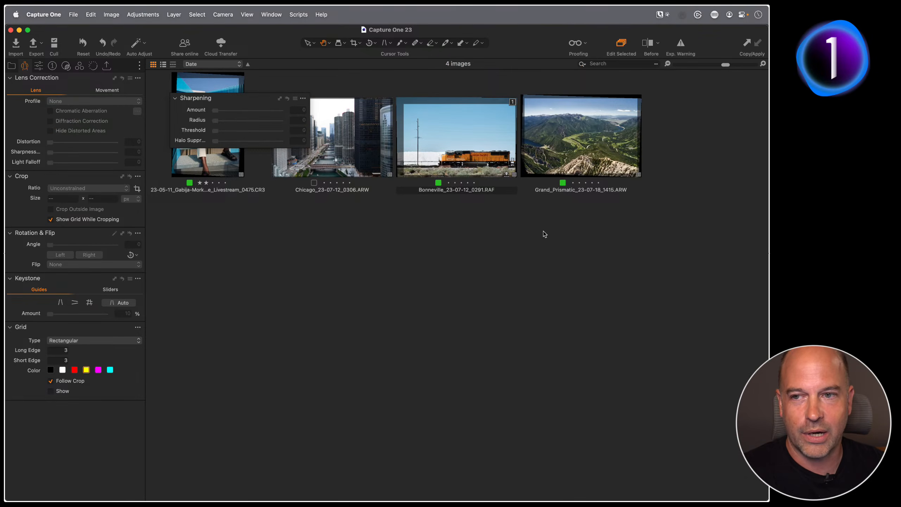
# - Open the Grand_Prismatic_23-07-18_1415.ARW mountain landscape in the full viewer
pyautogui.click(563, 149)
pyautogui.press('g')
pyautogui.click(595, 297)
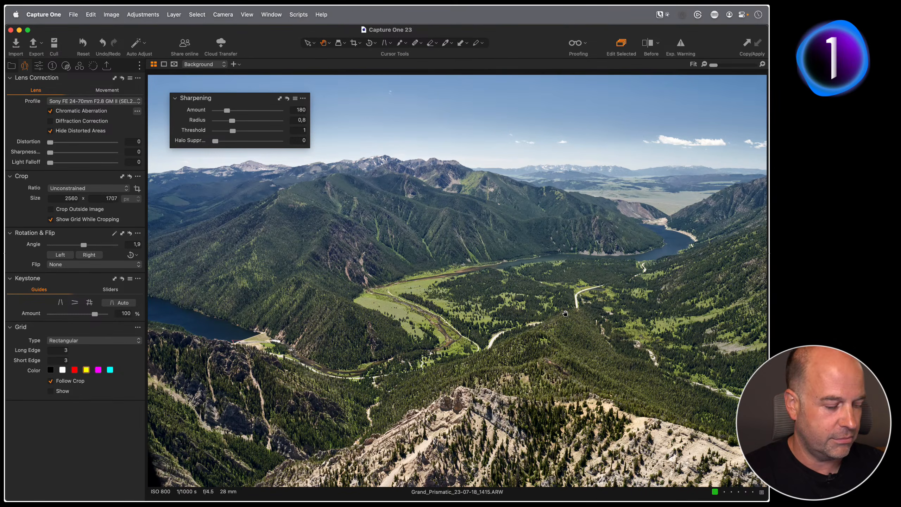
pyautogui.press('Left')
pyautogui.press('Right')
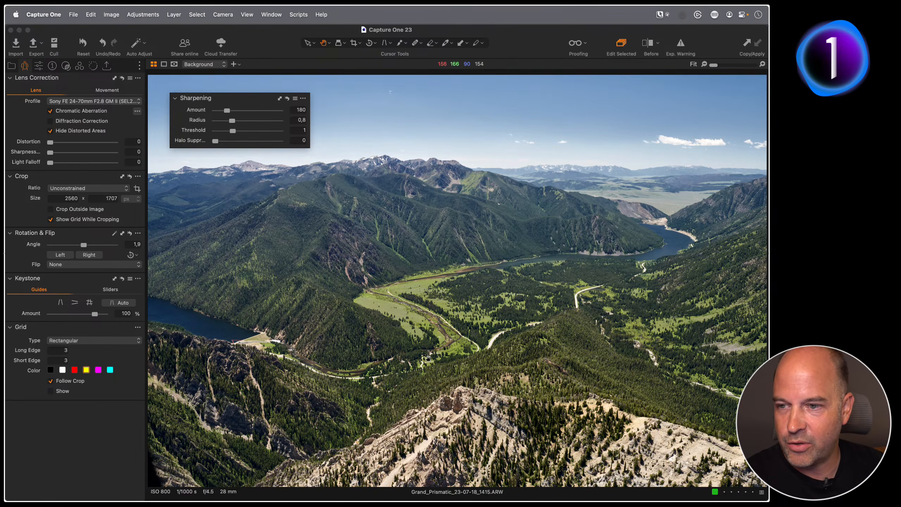
# - Examine the sharpening of the forest, river and rocky ridge in the mountain landscape at 100%
pyautogui.click(286, 349)
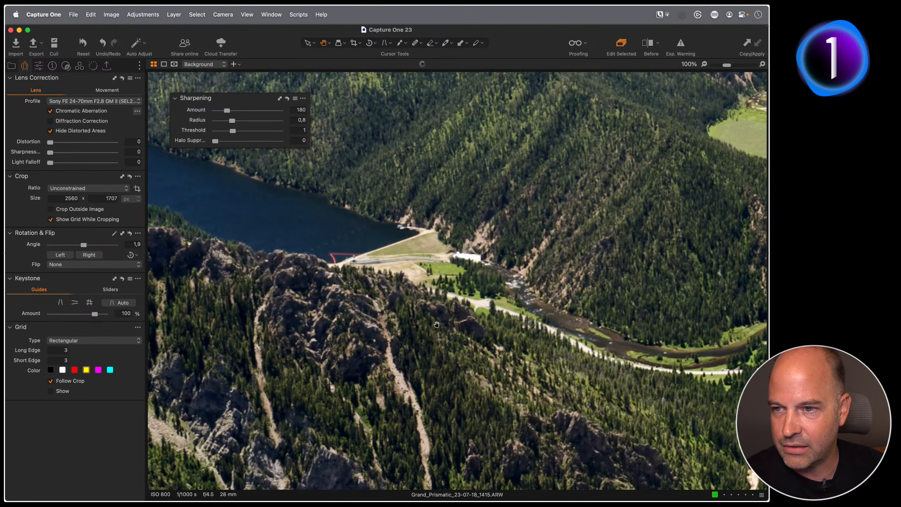
pyautogui.moveTo(695, 343); pyautogui.dragTo(402, 301)
pyautogui.moveTo(603, 320); pyautogui.dragTo(398, 255)
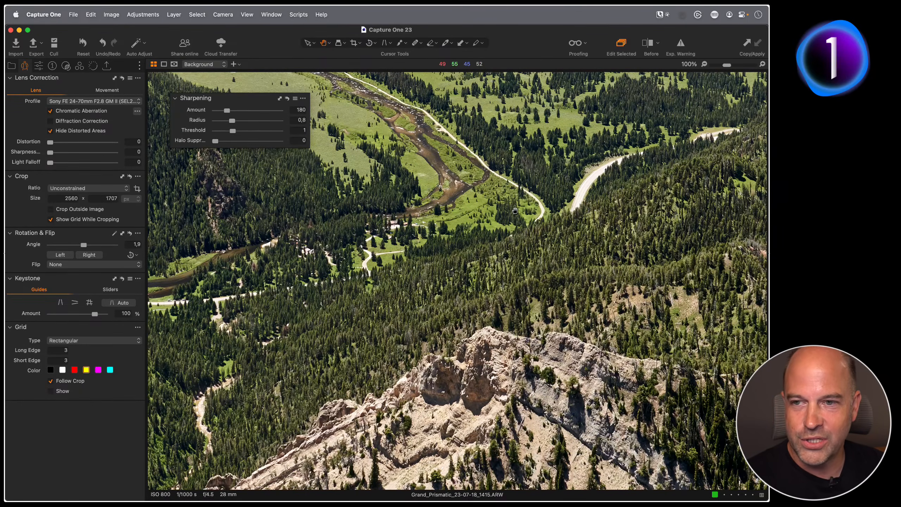
pyautogui.moveTo(494, 210); pyautogui.dragTo(492, 265)
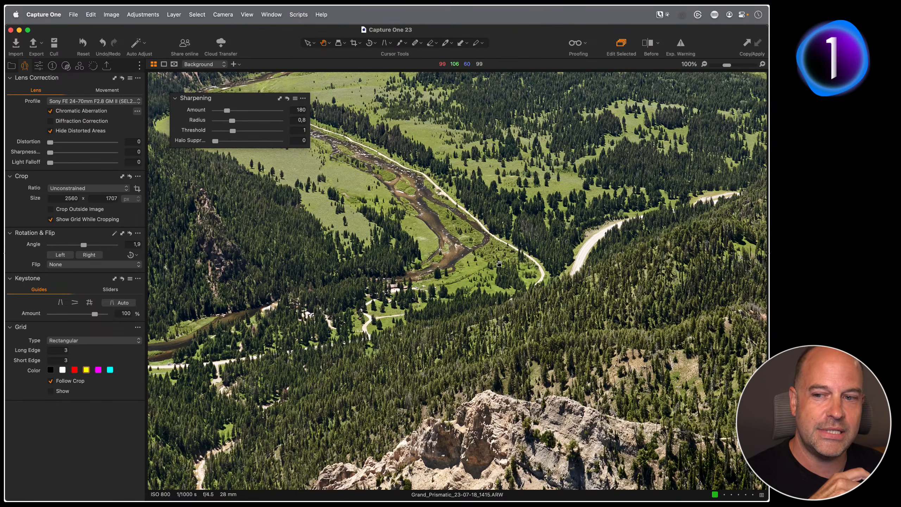
pyautogui.moveTo(484, 326); pyautogui.dragTo(476, 262)
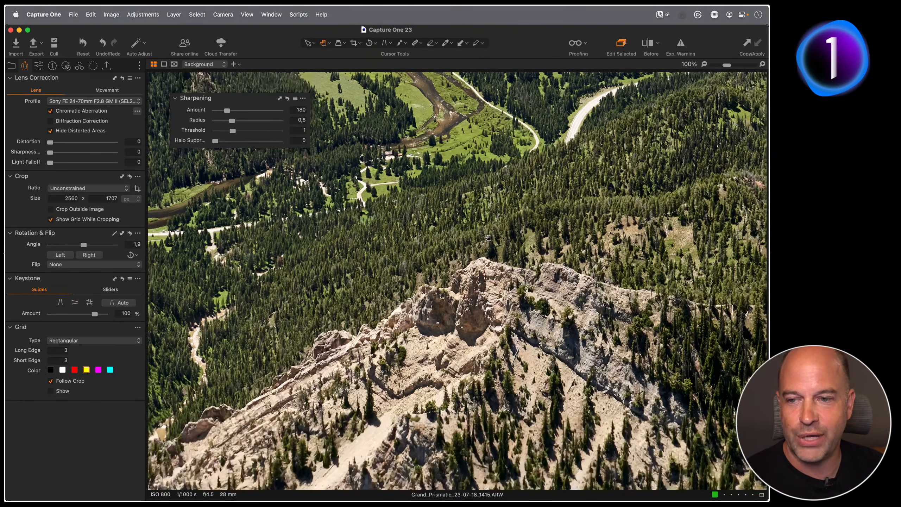
pyautogui.moveTo(489, 318); pyautogui.dragTo(481, 253)
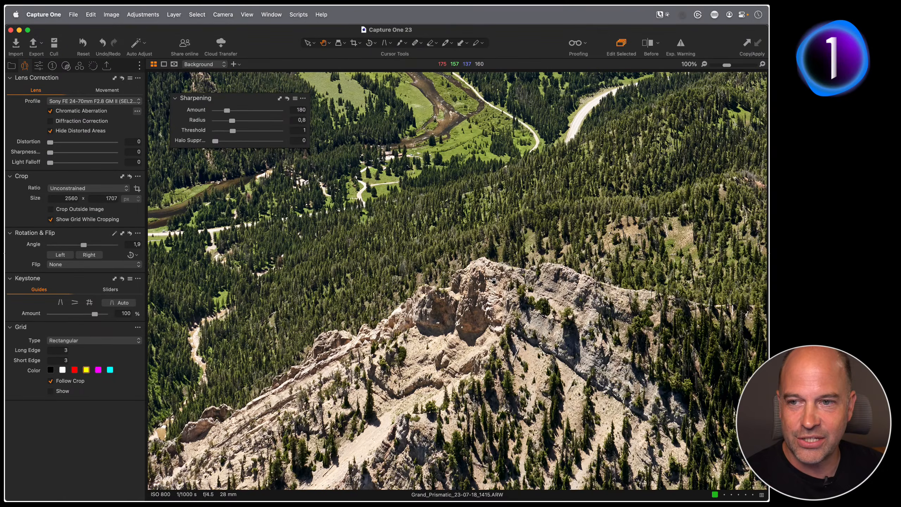
pyautogui.moveTo(462, 135); pyautogui.dragTo(465, 194)
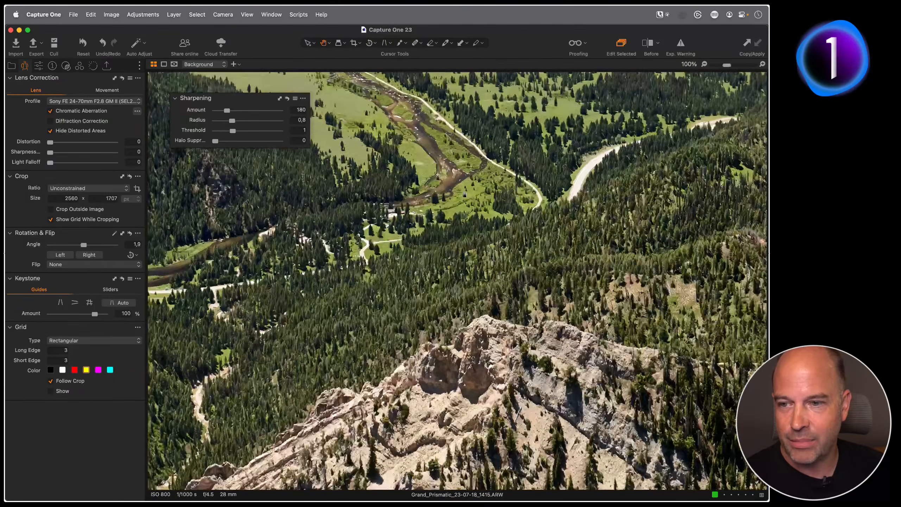
pyautogui.scroll(-5, 465, 195)
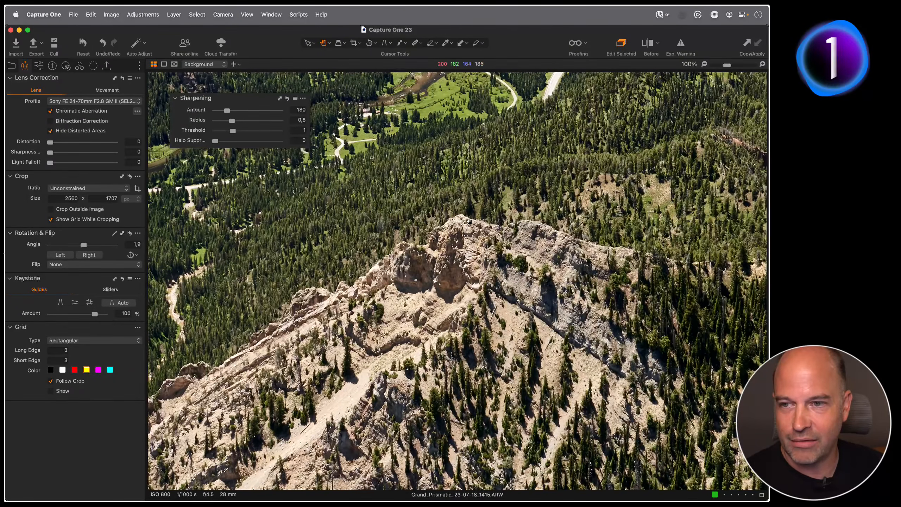
pyautogui.moveTo(470, 221); pyautogui.dragTo(503, 324)
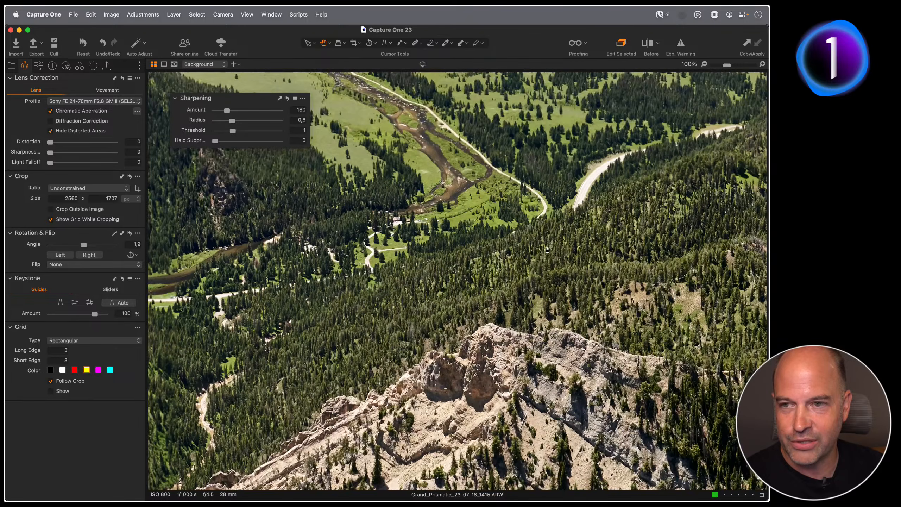
pyautogui.scroll(10, 547, 250)
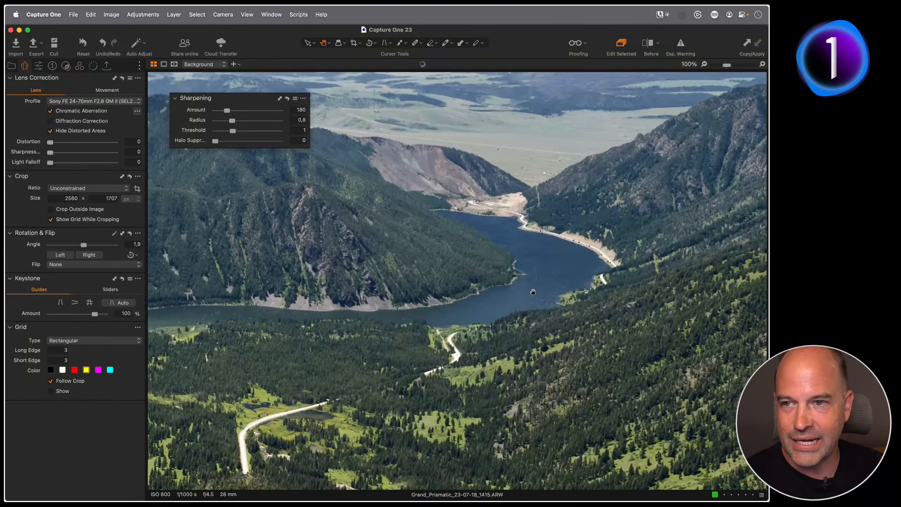
# - Set the mountain landscape's Sharpening Amount to 210 and check the lake and forest at 100% before viewing the whole photo
pyautogui.scroll(5, 533, 292)
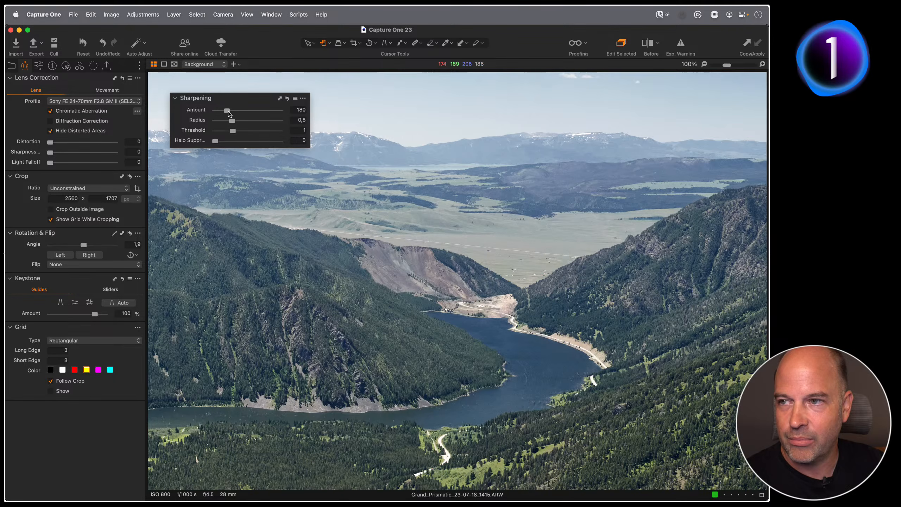
pyautogui.moveTo(227, 111); pyautogui.dragTo(230, 113)
pyautogui.moveTo(447, 326); pyautogui.dragTo(527, 306)
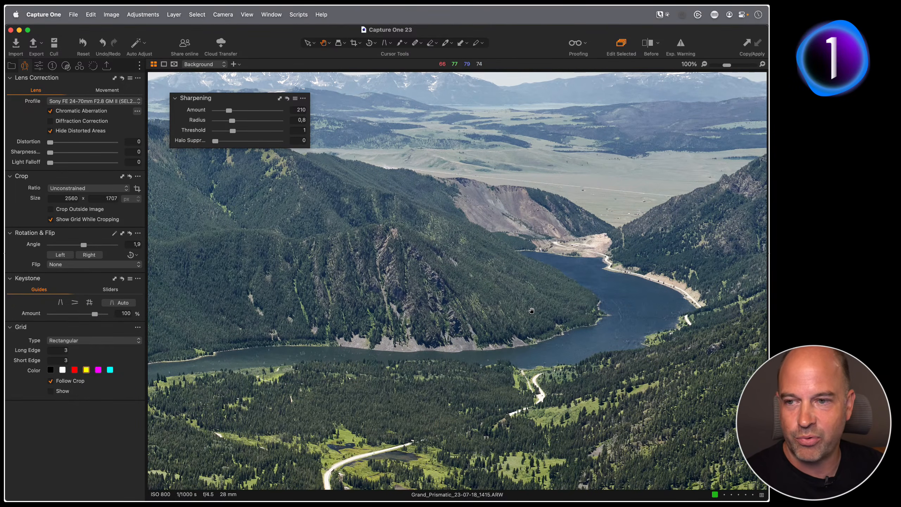
pyautogui.doubleClick(531, 310)
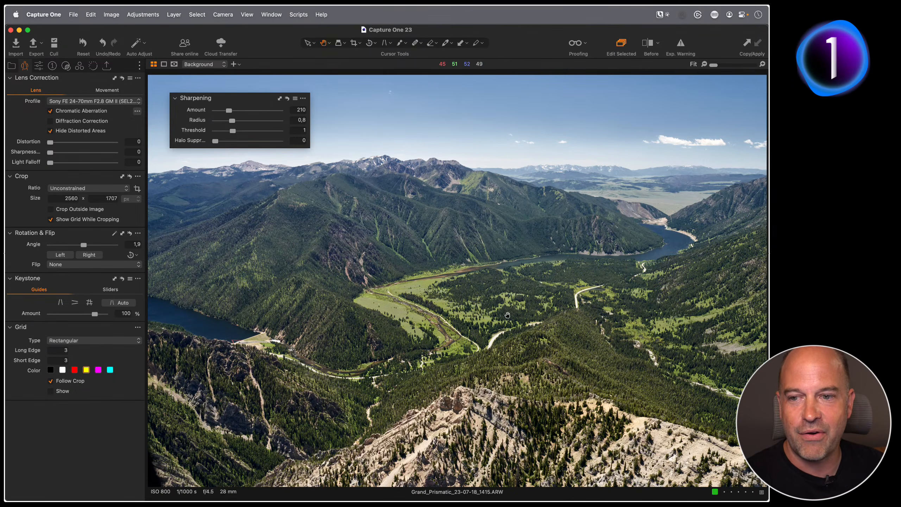
pyautogui.doubleClick(510, 326)
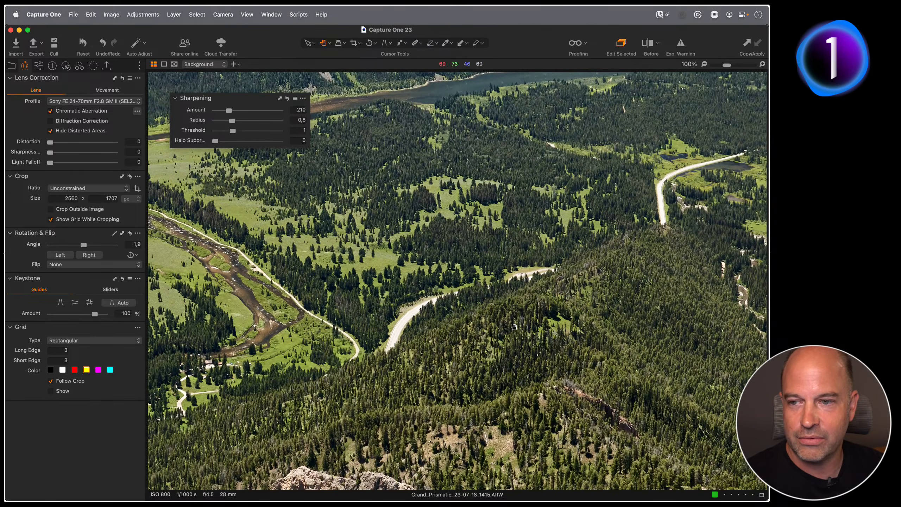
pyautogui.moveTo(514, 327); pyautogui.dragTo(457, 417)
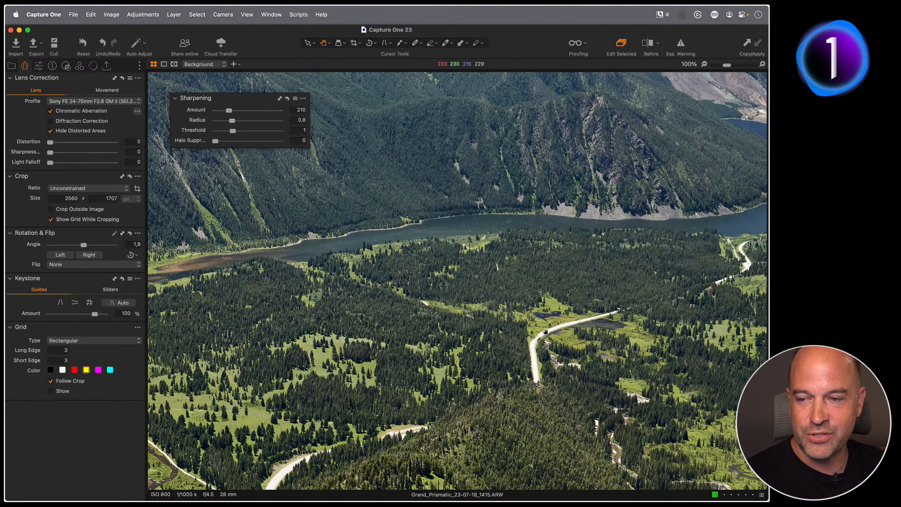
pyautogui.click(507, 350)
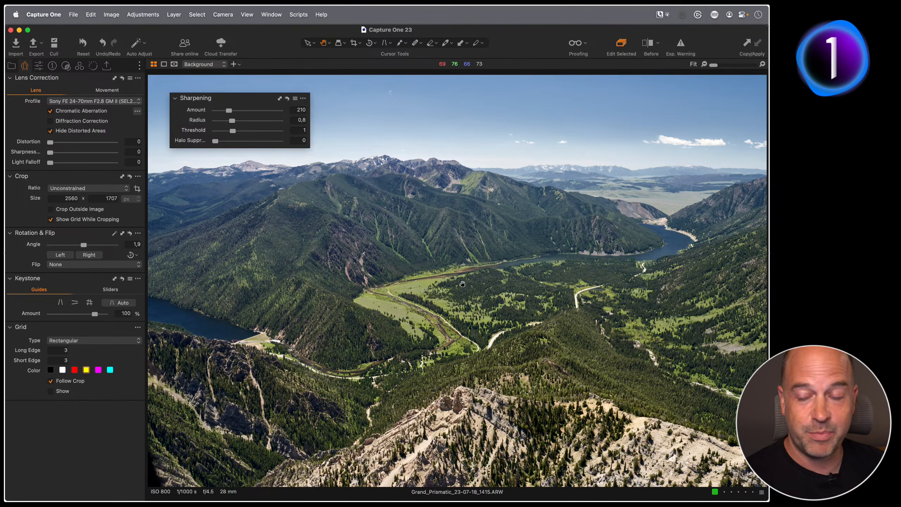
# - Switch to the Sony album and open the first Grand_Prismatic_23-07-18_1642.ARW hot spring variant
pyautogui.press('alt+super+v')
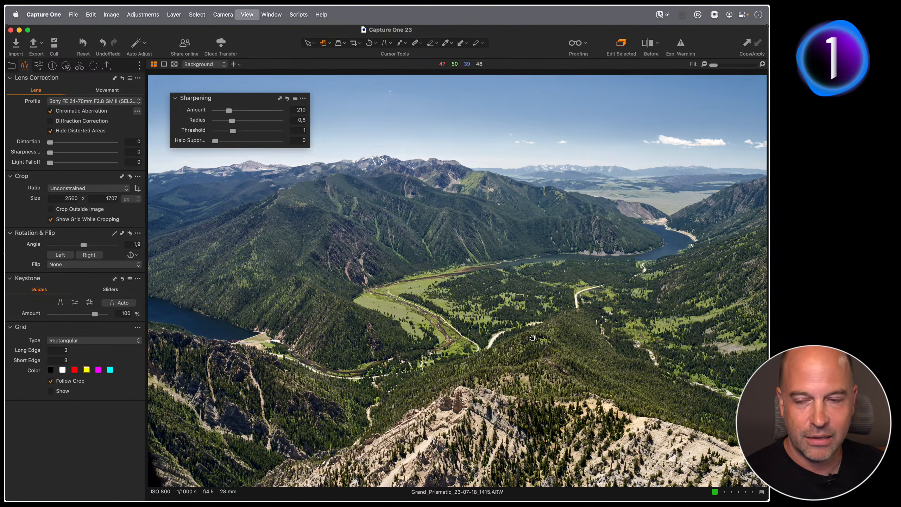
pyautogui.click(11, 66)
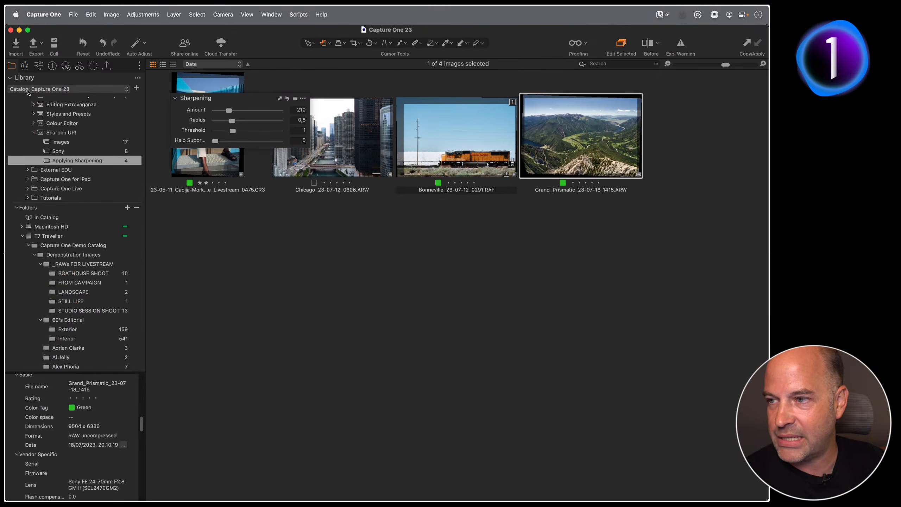
pyautogui.click(80, 149)
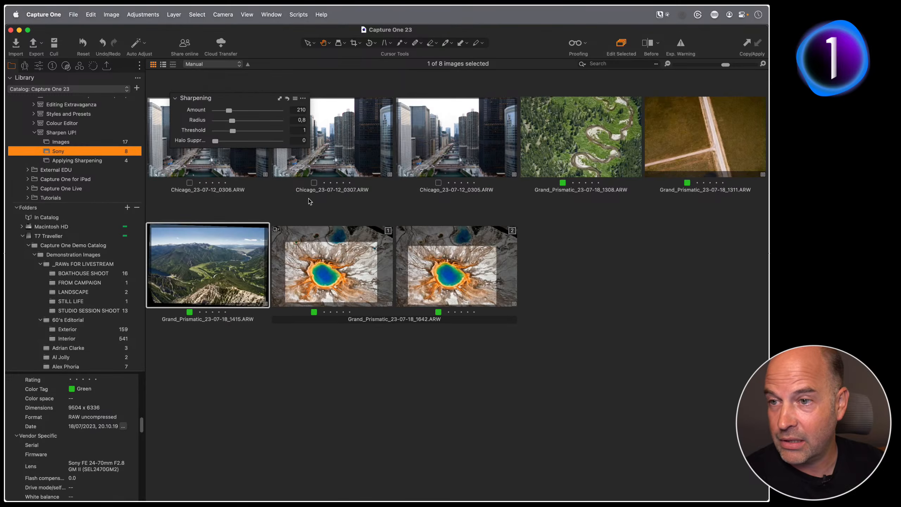
pyautogui.doubleClick(347, 277)
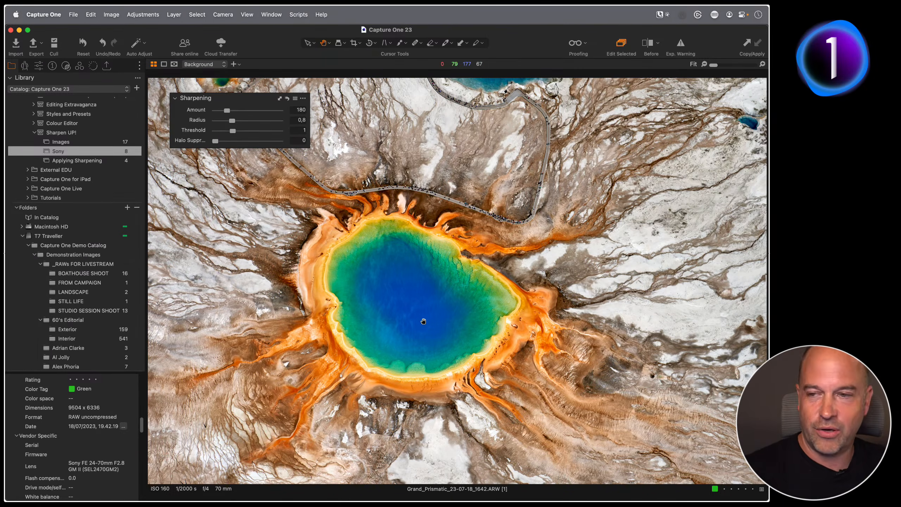
# - Reopen the mountain landscape from the Sony album and check the valley's forest at 100%
pyautogui.press('g')
pyautogui.doubleClick(215, 279)
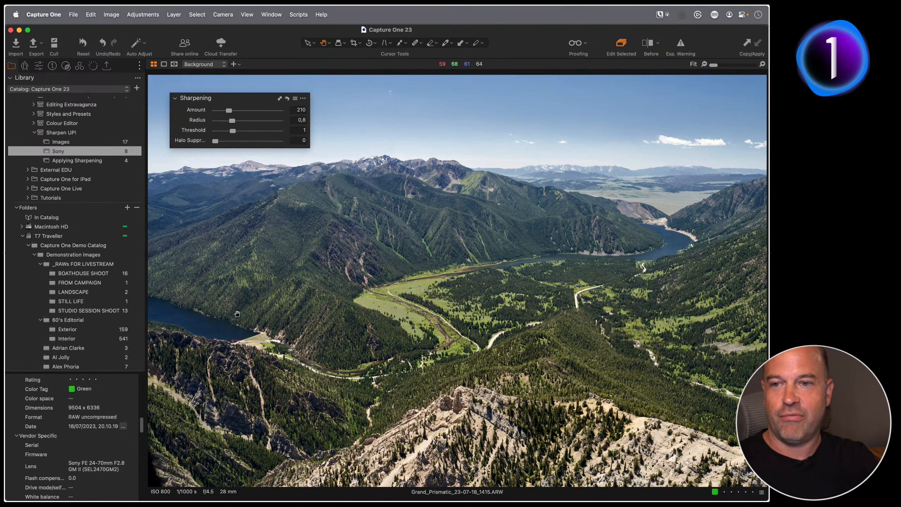
pyautogui.click(493, 302)
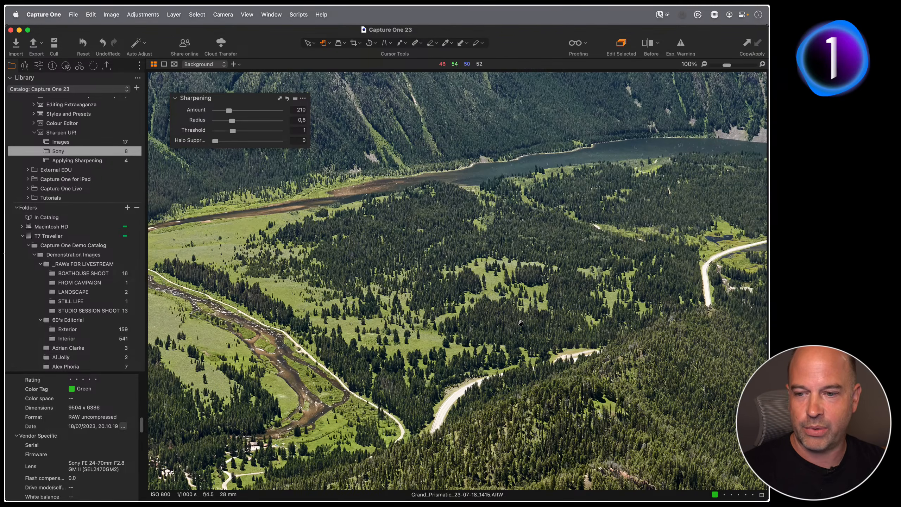
pyautogui.doubleClick(520, 324)
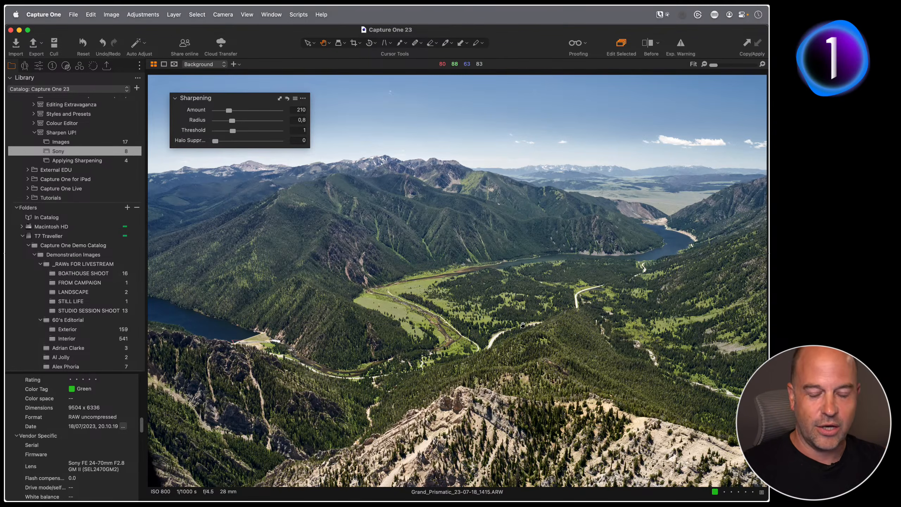
# - Open the blue staircase portrait from the Applying Sharpening album and delete its Adjustment Layer 1
pyautogui.press('g')
pyautogui.click(57, 163)
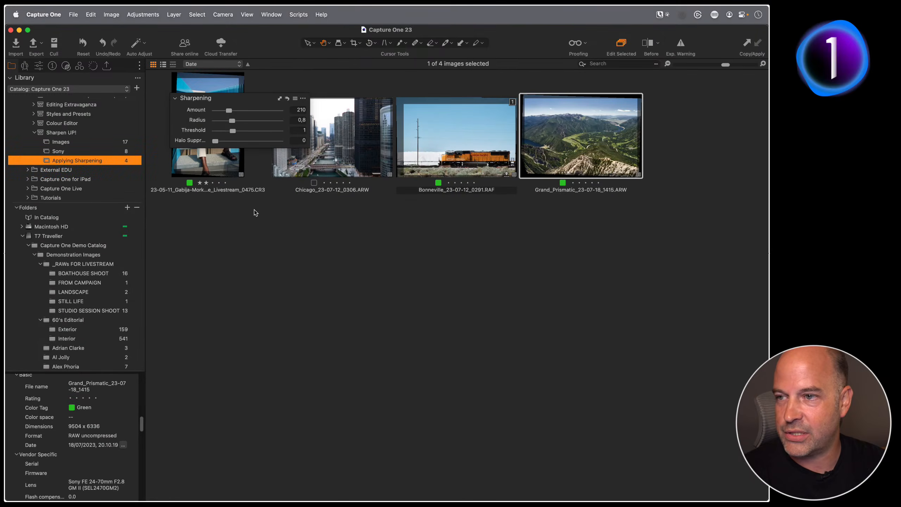
pyautogui.doubleClick(220, 168)
pyautogui.click(38, 66)
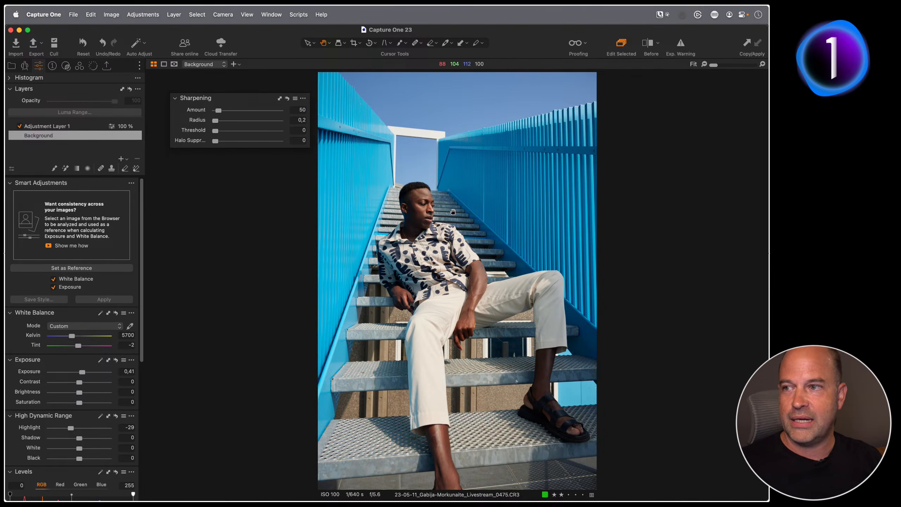
pyautogui.click(74, 128)
pyautogui.click(138, 160)
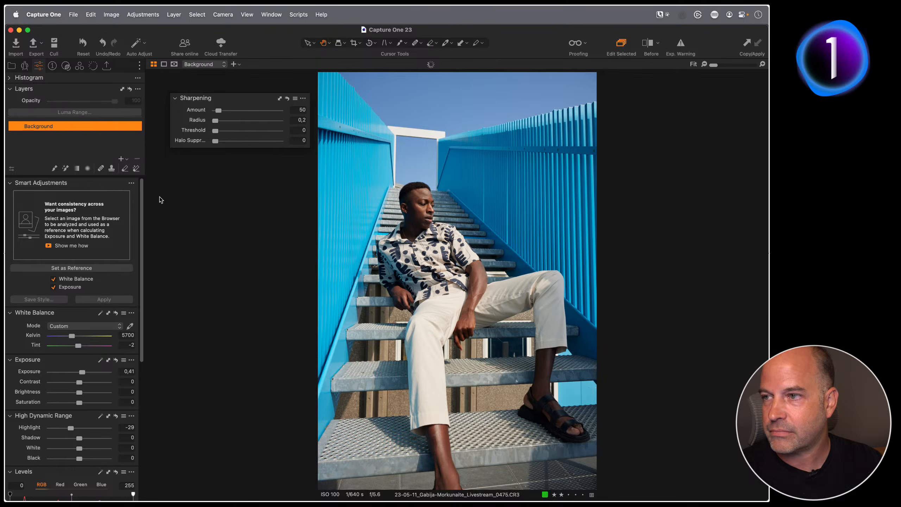
# - Examine the portrait's sky, face, patterned shirt and metal steps at 100%
pyautogui.moveTo(457, 250); pyautogui.dragTo(385, 445)
pyautogui.moveTo(419, 194); pyautogui.dragTo(495, 283)
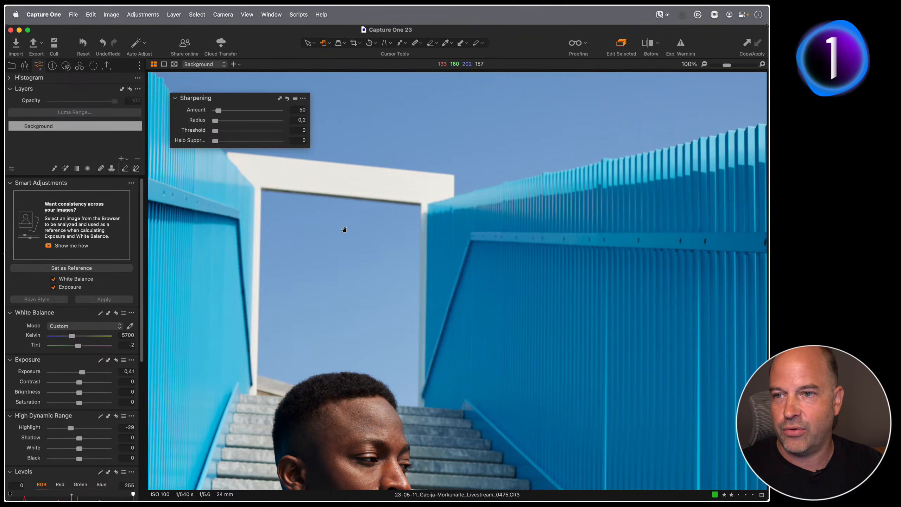
pyautogui.moveTo(495, 376); pyautogui.dragTo(482, 212)
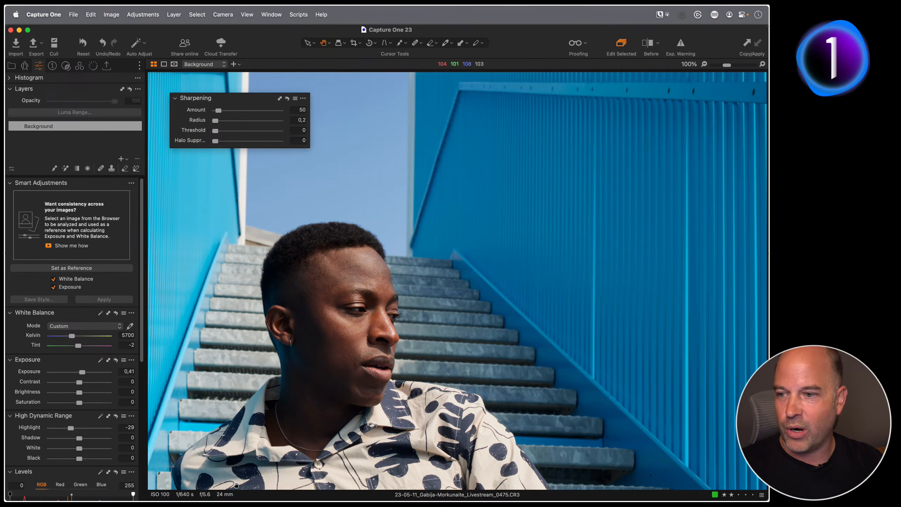
pyautogui.scroll(-20, 477, 88)
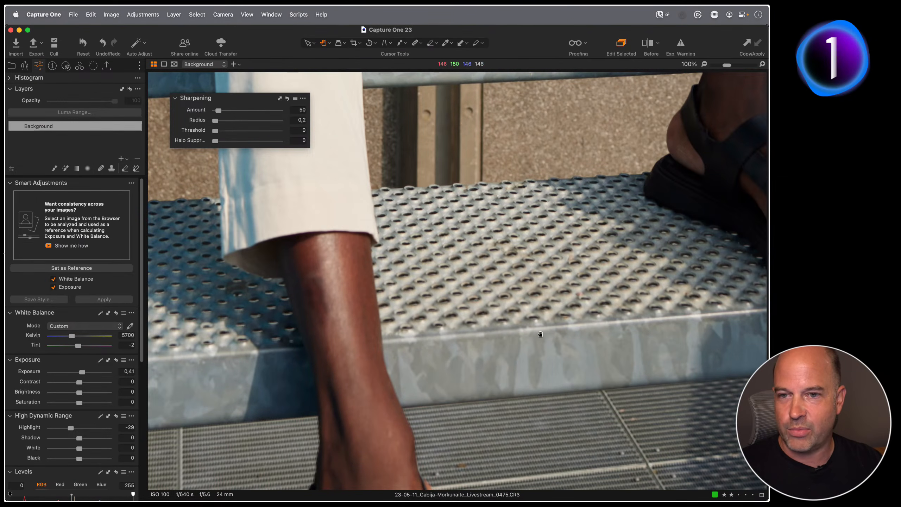
pyautogui.scroll(15, 541, 334)
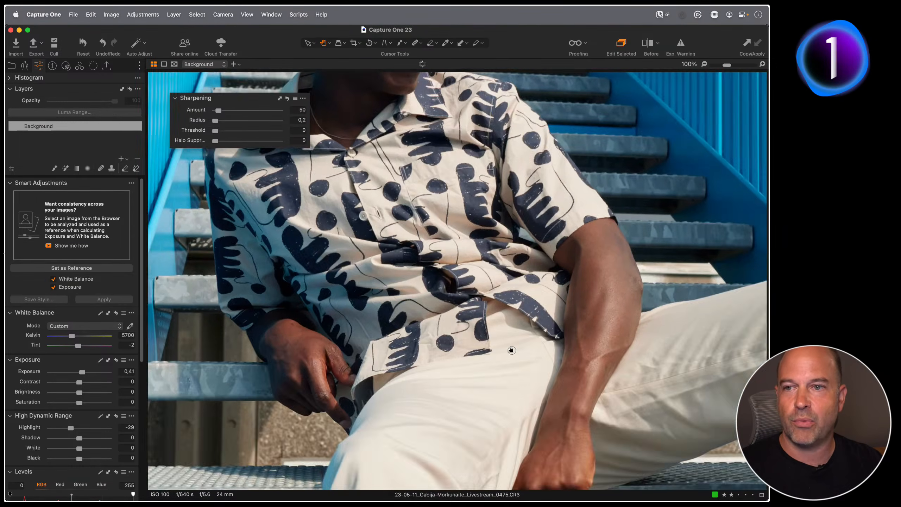
pyautogui.scroll(8, 511, 350)
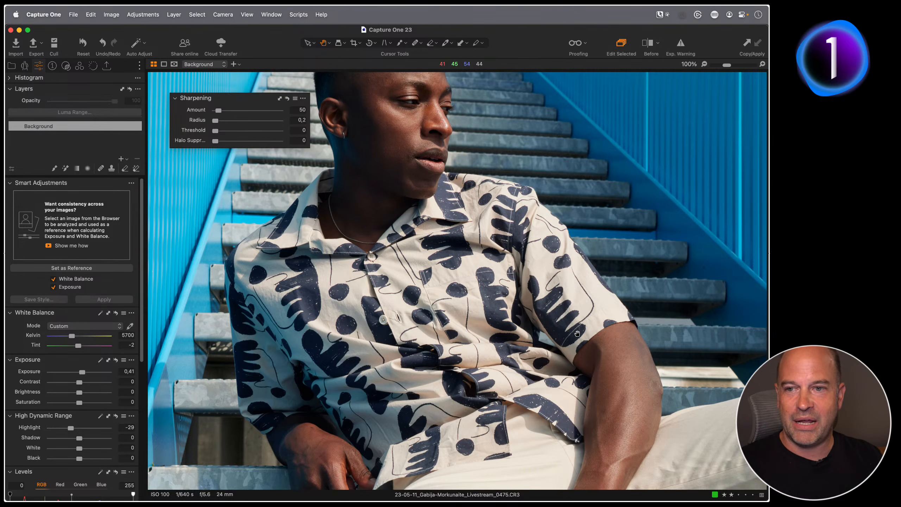
# - Set the Background layer's sharpening Amount to 0 for the staircase portrait
pyautogui.scroll(5, 531, 313)
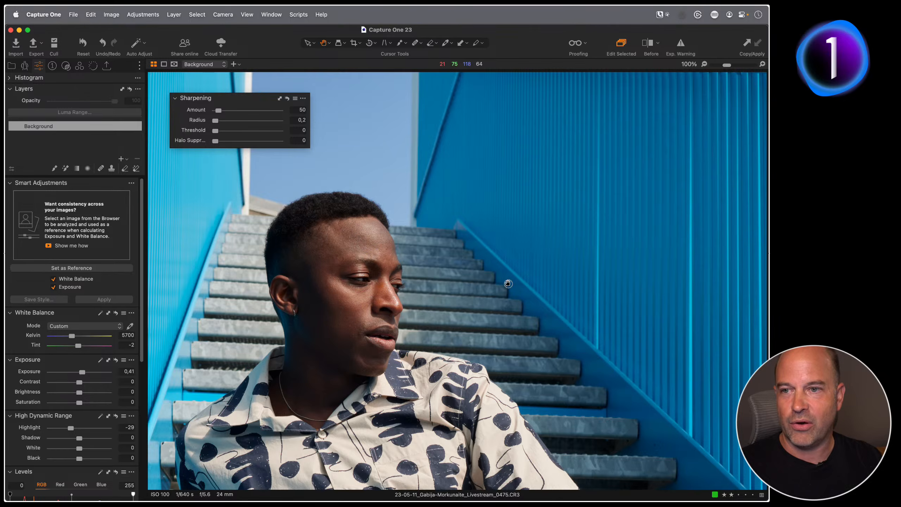
pyautogui.scroll(6, 507, 282)
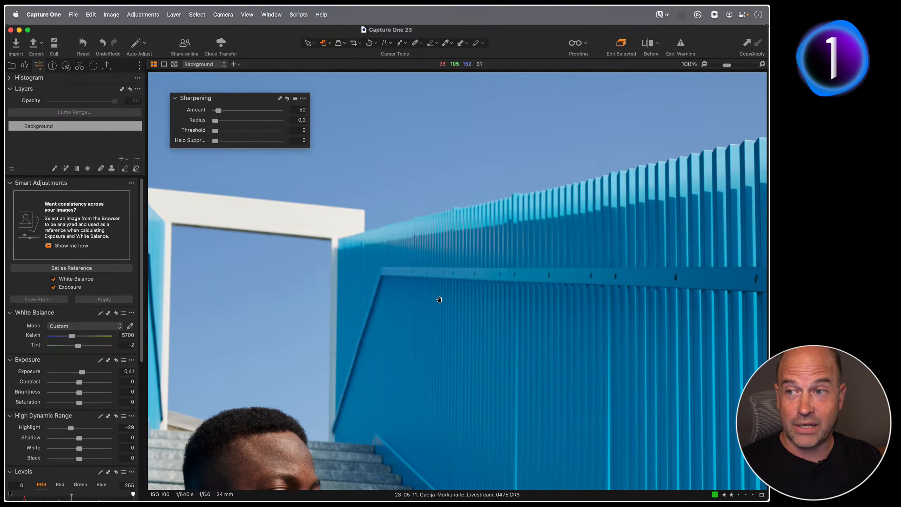
pyautogui.scroll(-10, 424, 318)
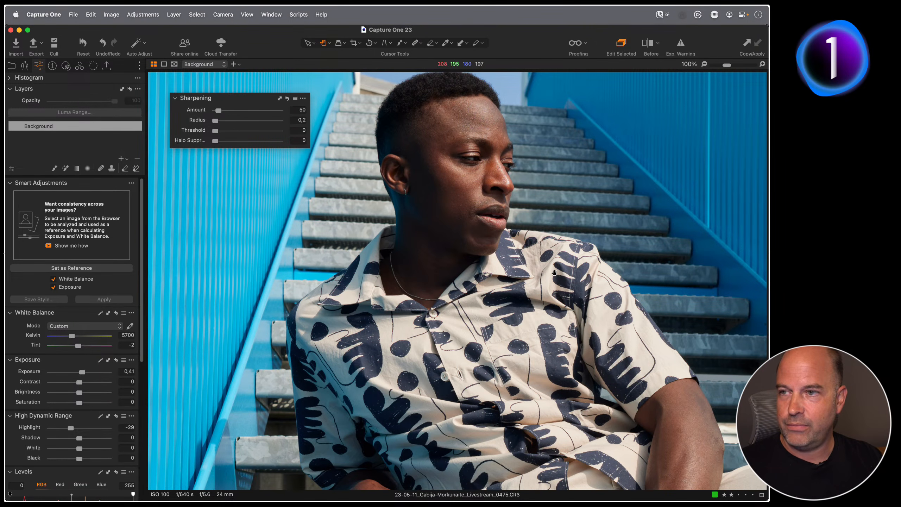
pyautogui.scroll(2, 555, 272)
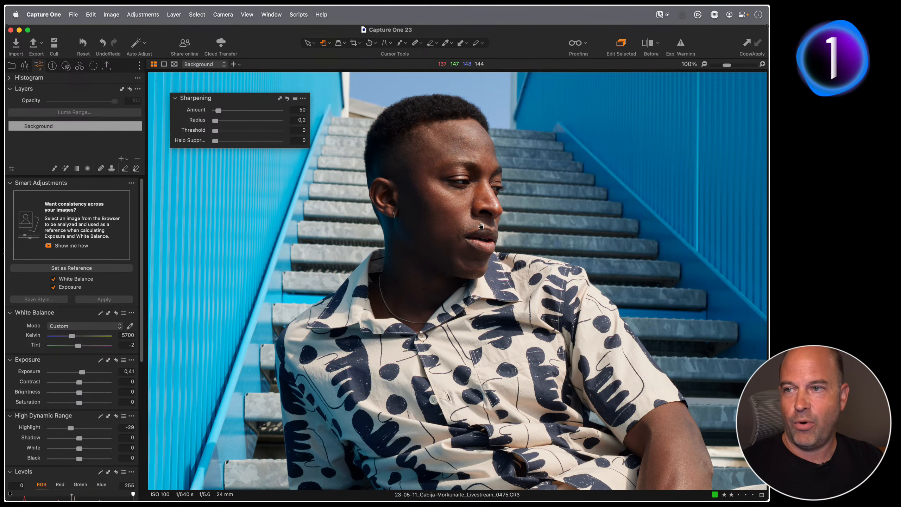
pyautogui.moveTo(219, 112); pyautogui.dragTo(214, 113)
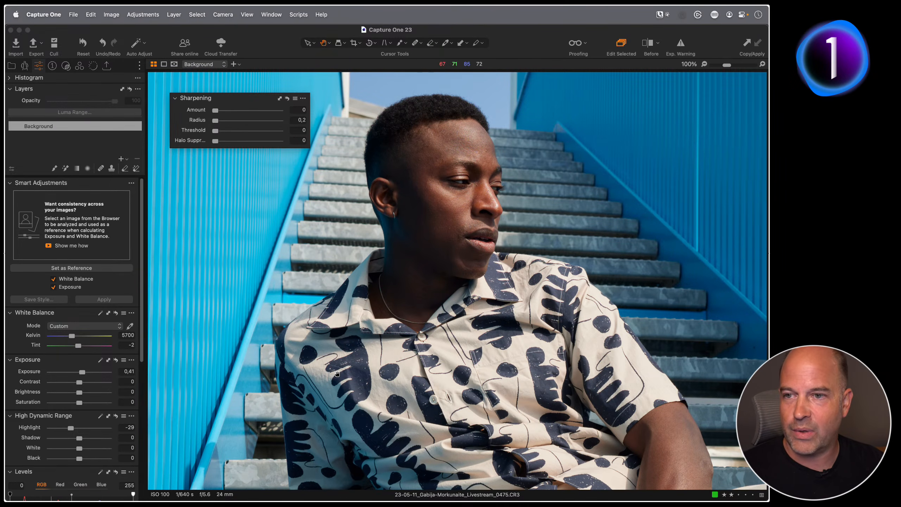
# - Add a new filled adjustment layer named Sharpening and check its mask coverage
pyautogui.click(122, 159)
pyautogui.click(137, 159)
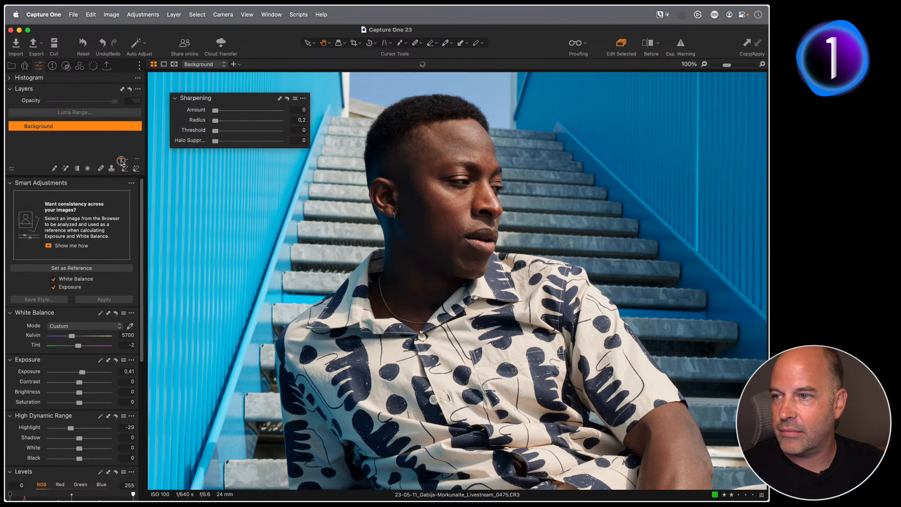
pyautogui.click(121, 160)
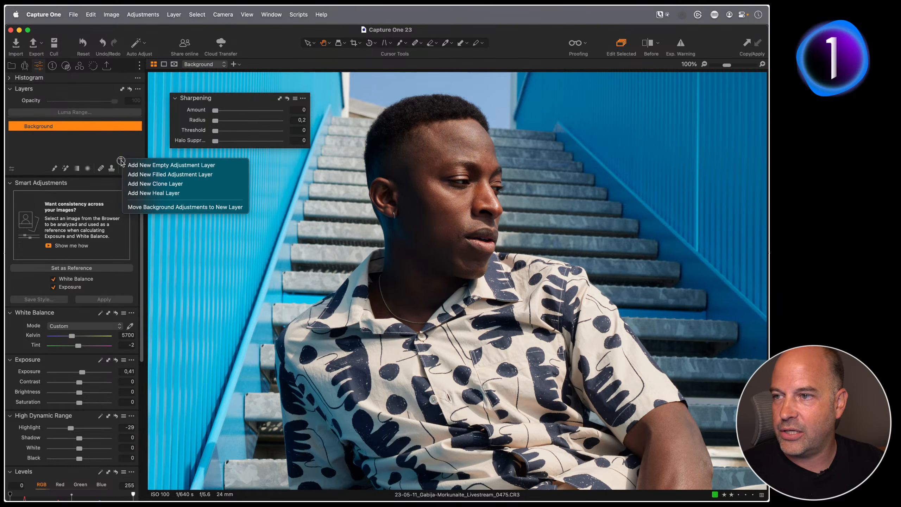
pyautogui.click(138, 175)
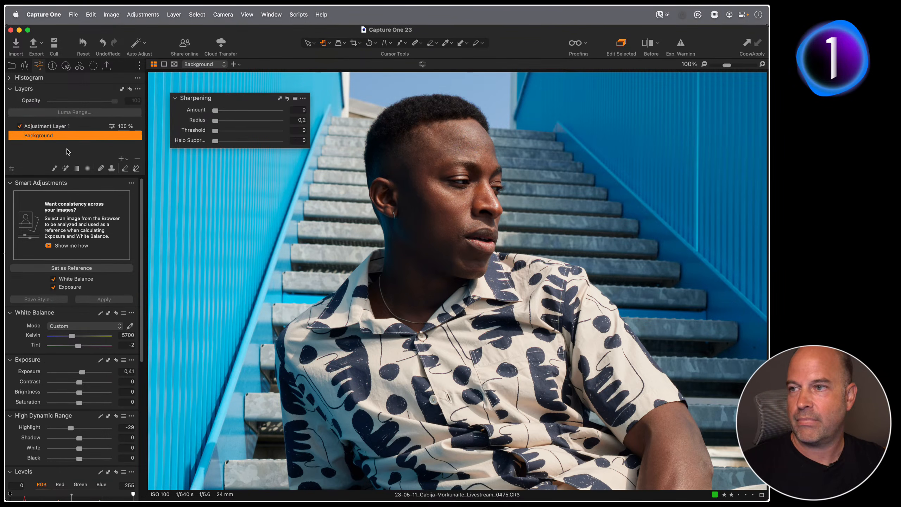
pyautogui.doubleClick(62, 127)
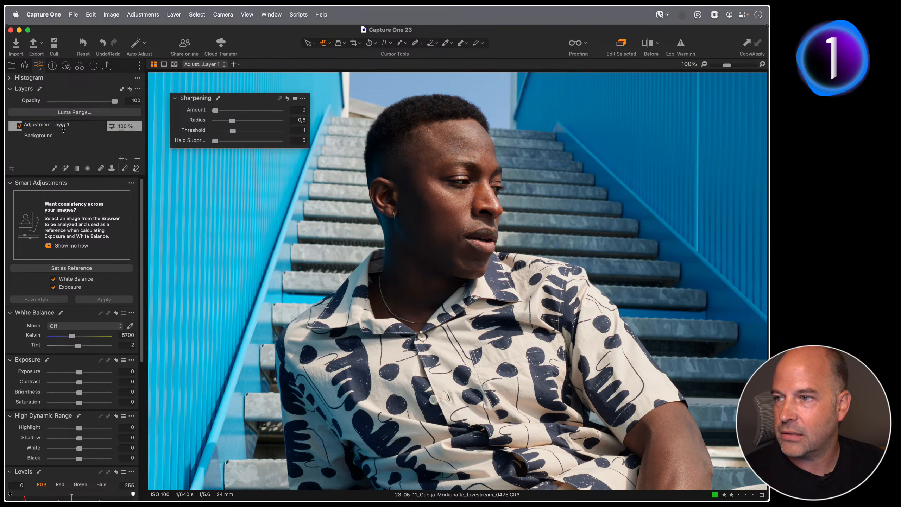
pyautogui.write('Sha')
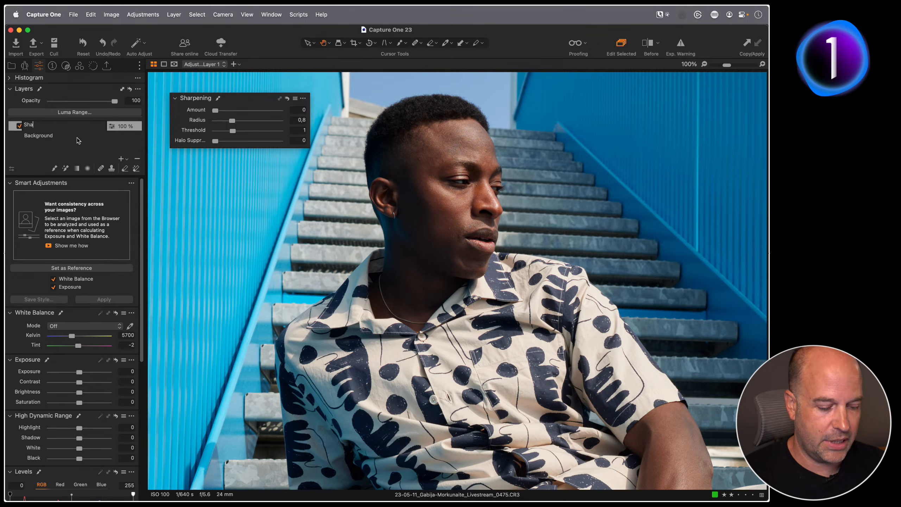
pyautogui.write('rpening')
pyautogui.press('Return')
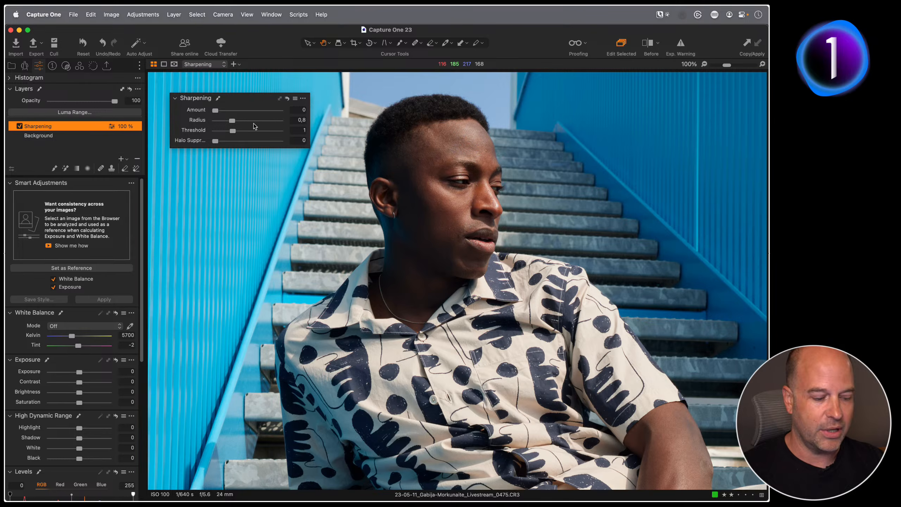
pyautogui.press('m')
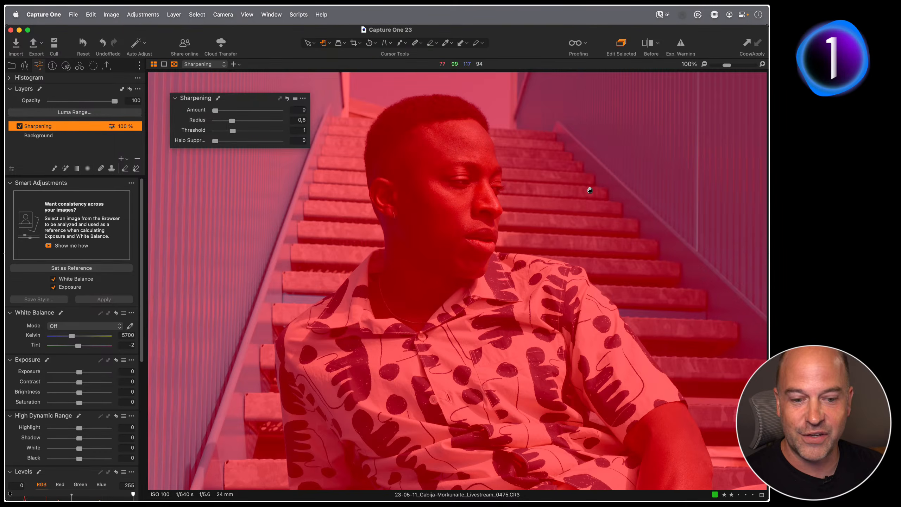
pyautogui.press('m')
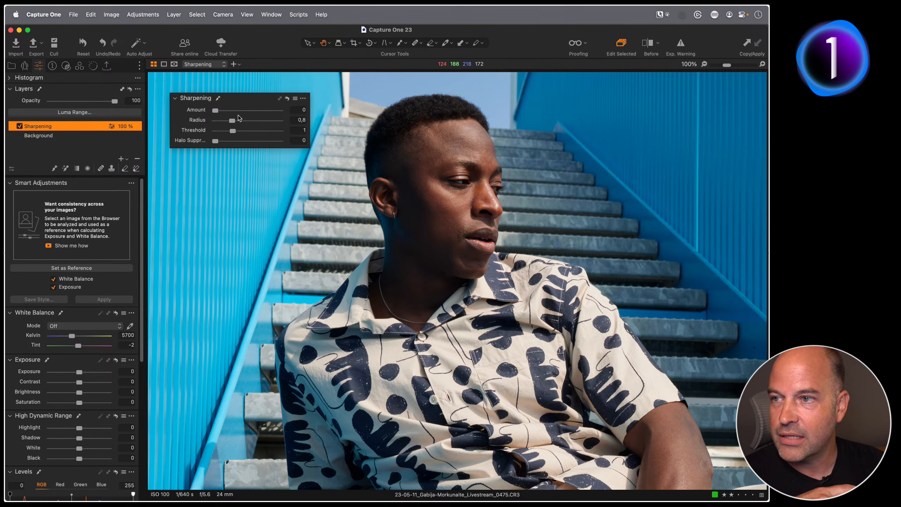
# - Set the Sharpening layer's Amount to 294 while judging the man's face at 200%
pyautogui.moveTo(213, 113); pyautogui.dragTo(234, 112)
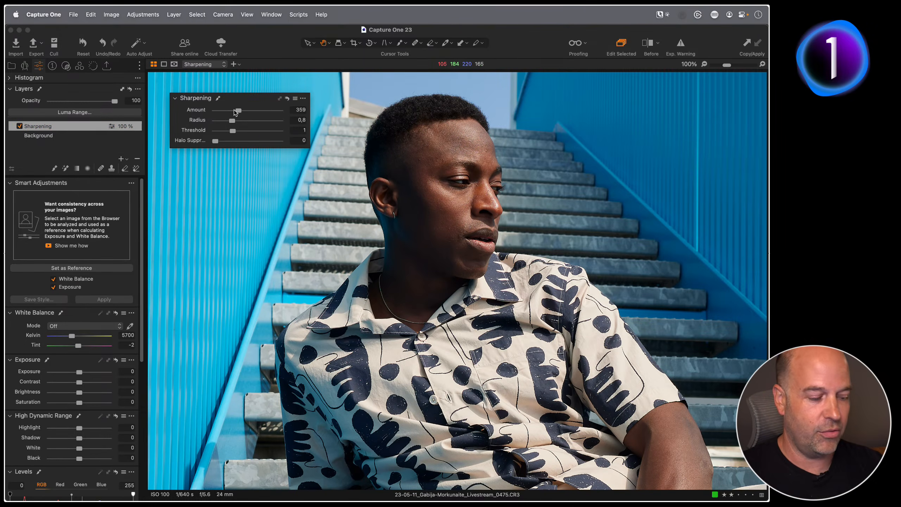
pyautogui.press('super+plus')
pyautogui.moveTo(479, 139); pyautogui.dragTo(540, 263)
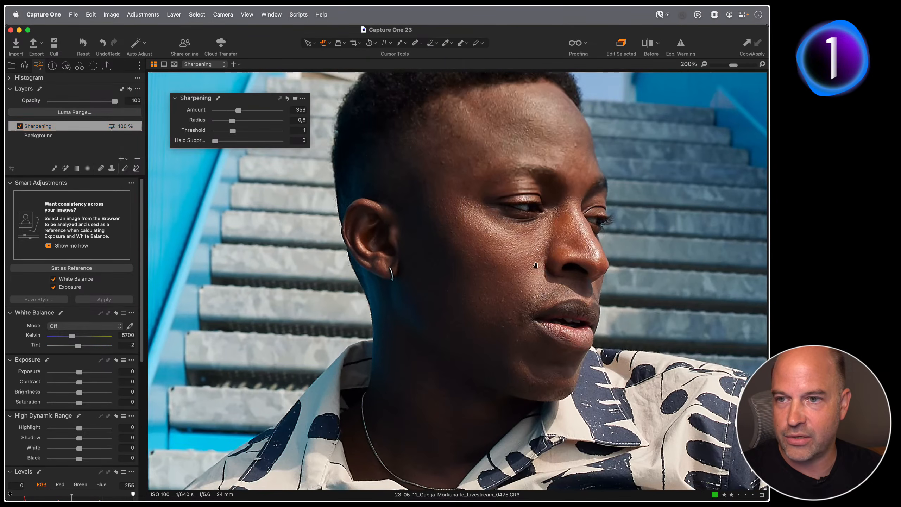
pyautogui.moveTo(240, 110)
pyautogui.mouseDown()
pyautogui.moveTo(205, 109)
pyautogui.moveTo(276, 112)
pyautogui.moveTo(225, 111)
pyautogui.moveTo(235, 113)
pyautogui.mouseUp()
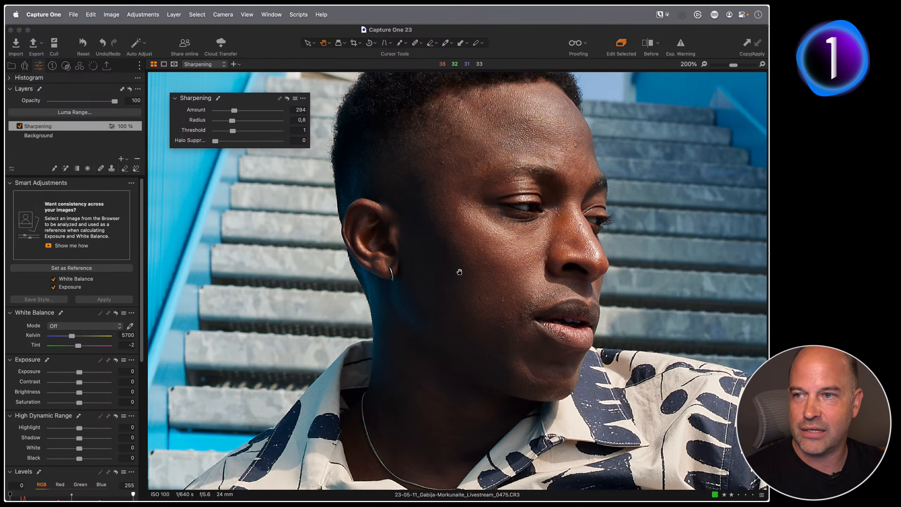
# - Clear the Sharpening layer's mask and choose the brush for painting a new one
pyautogui.rightClick(75, 126)
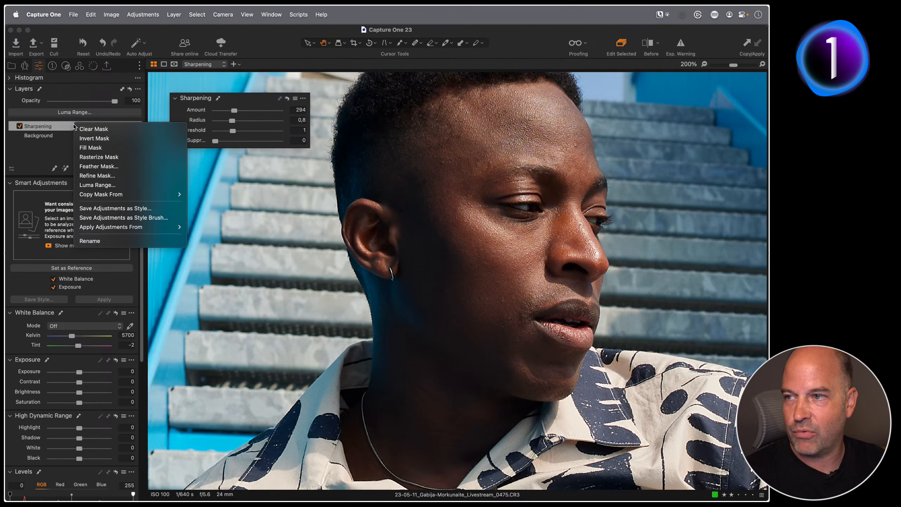
pyautogui.click(119, 130)
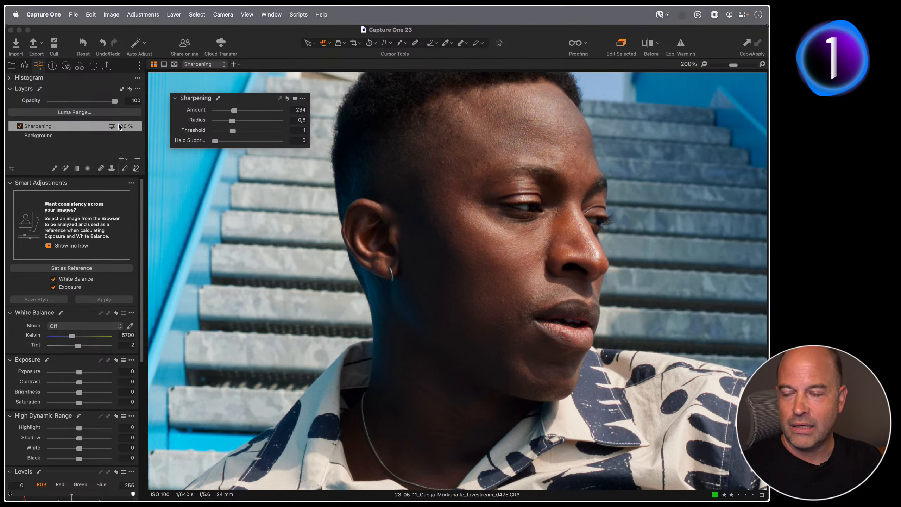
pyautogui.click(55, 169)
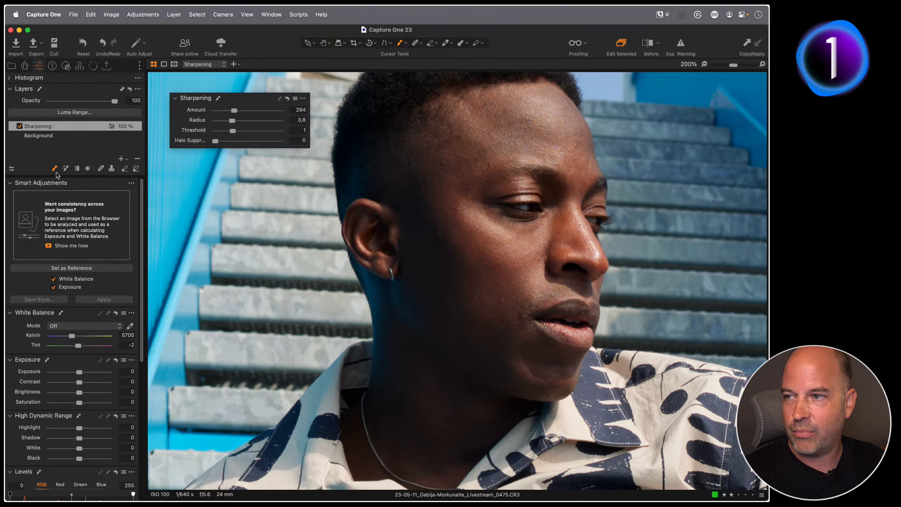
# - Try painting sharpening around the man's eye with a much higher brush Flow, and clear the mask again
pyautogui.rightClick(510, 219)
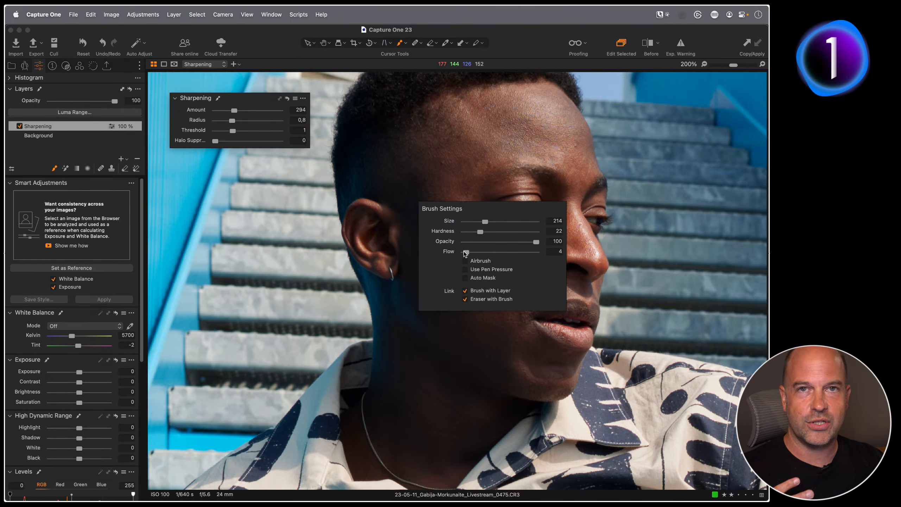
pyautogui.moveTo(470, 253); pyautogui.dragTo(536, 252)
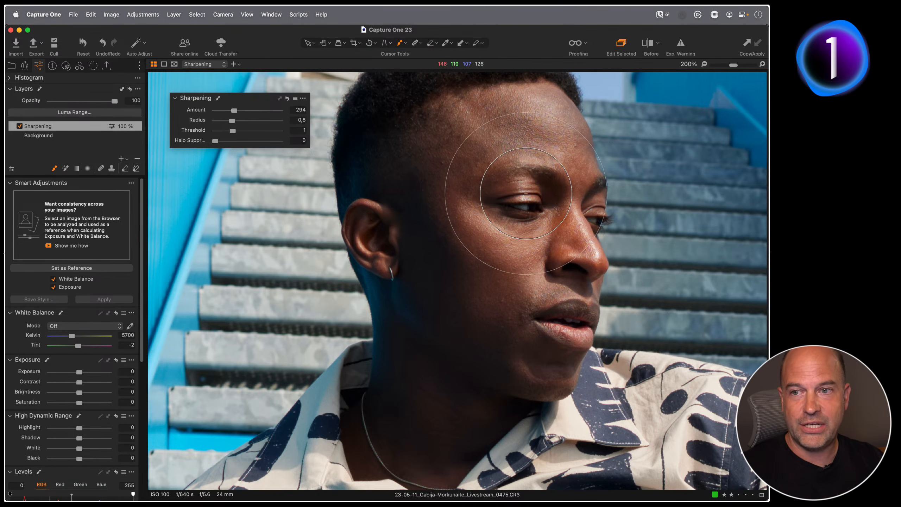
pyautogui.moveTo(526, 193)
pyautogui.mouseDown()
pyautogui.moveTo(510, 195)
pyautogui.moveTo(517, 175)
pyautogui.mouseUp()
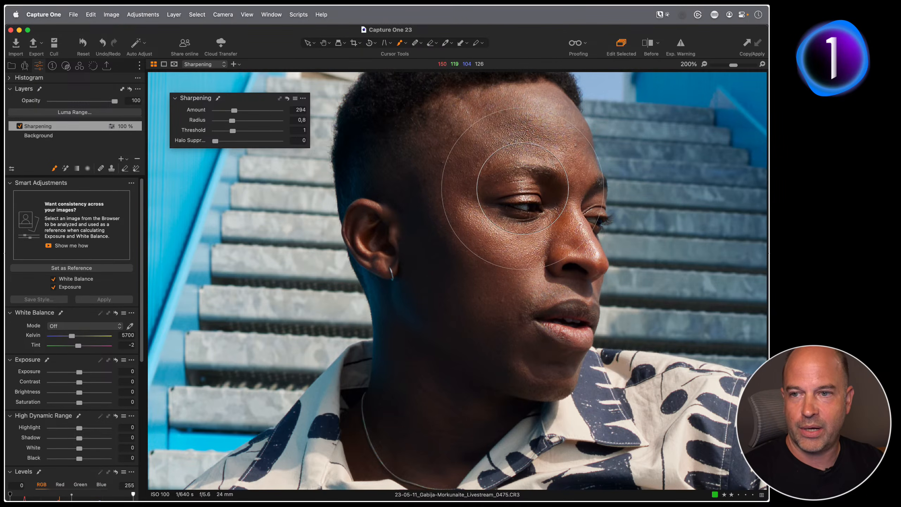
pyautogui.rightClick(69, 129)
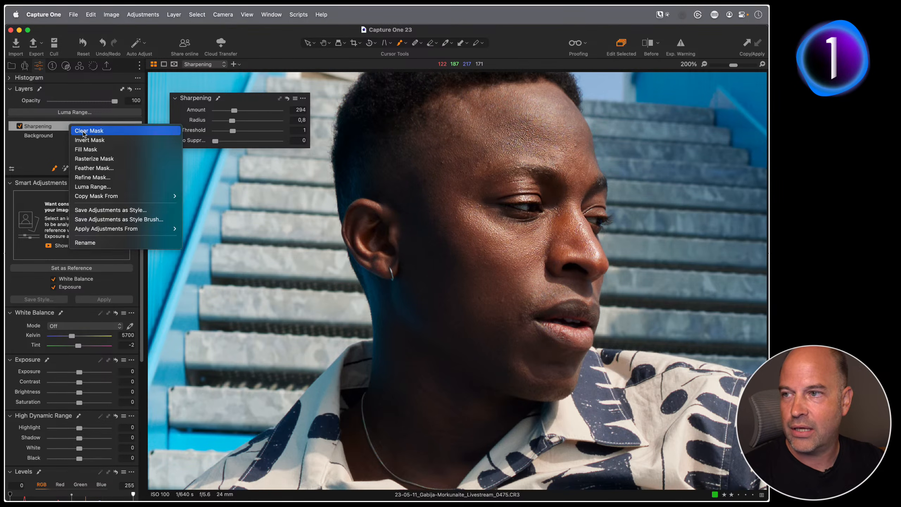
pyautogui.press('Escape')
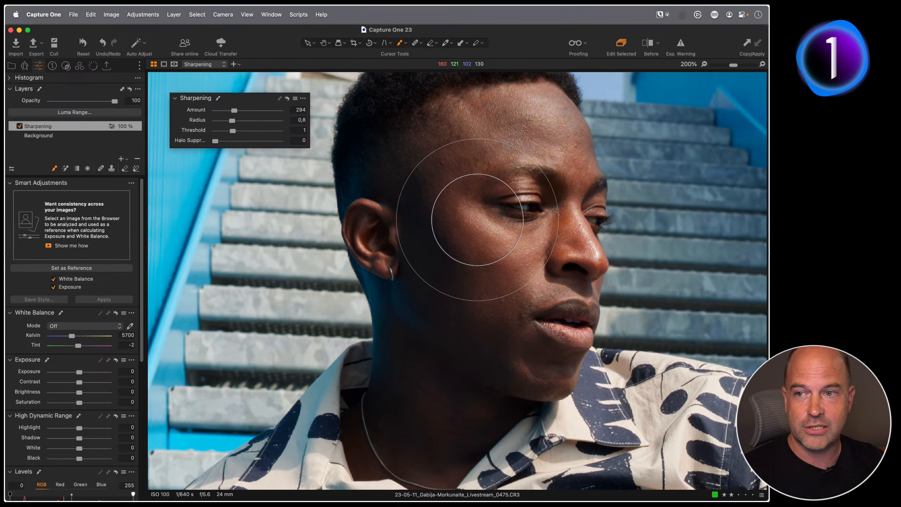
# - Set the brush Flow to 5 and paint sharpening gradually from the eye area down the cheek
pyautogui.rightClick(465, 206)
pyautogui.moveTo(493, 248); pyautogui.dragTo(459, 248)
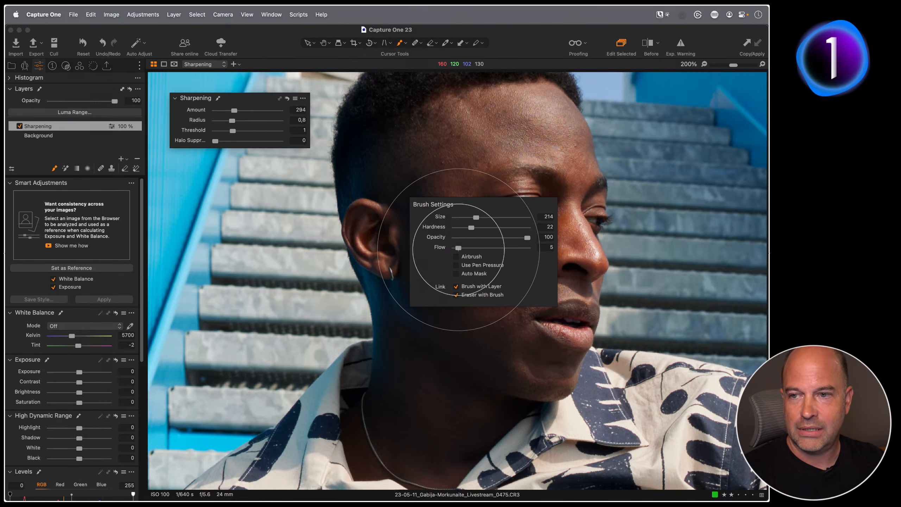
pyautogui.click(496, 165)
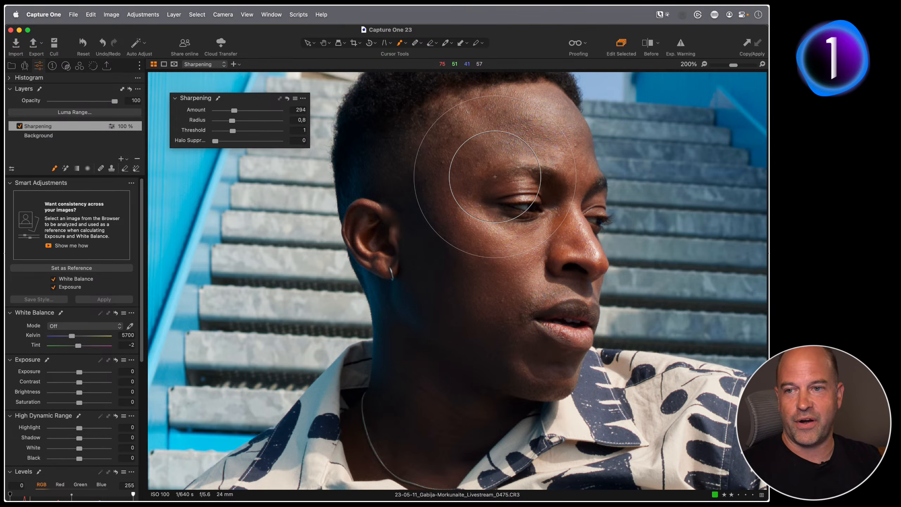
pyautogui.moveTo(495, 177)
pyautogui.mouseDown()
pyautogui.moveTo(482, 160)
pyautogui.moveTo(512, 294)
pyautogui.moveTo(499, 281)
pyautogui.moveTo(547, 291)
pyautogui.moveTo(542, 174)
pyautogui.moveTo(563, 199)
pyautogui.moveTo(541, 157)
pyautogui.moveTo(407, 141)
pyautogui.moveTo(403, 149)
pyautogui.moveTo(416, 143)
pyautogui.moveTo(375, 191)
pyautogui.moveTo(418, 241)
pyautogui.moveTo(494, 297)
pyautogui.moveTo(560, 296)
pyautogui.moveTo(544, 155)
pyautogui.moveTo(526, 183)
pyautogui.moveTo(496, 183)
pyautogui.moveTo(498, 210)
pyautogui.moveTo(545, 279)
pyautogui.moveTo(548, 212)
pyautogui.moveTo(517, 132)
pyautogui.moveTo(520, 297)
pyautogui.mouseUp()
# - Enlarge the brush to size 467 and paint sharpening over the patterned shirt down to the trousers
pyautogui.press('super+minus')
pyautogui.press('super+minus')
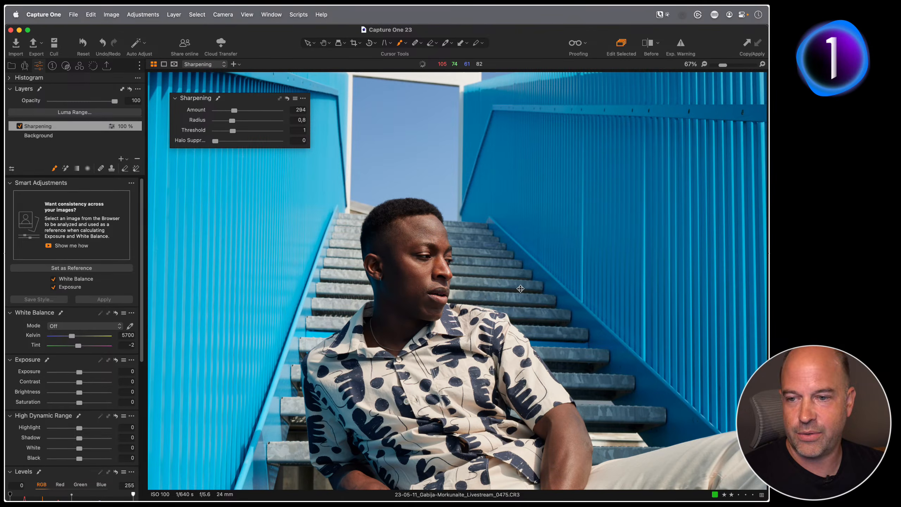
pyautogui.moveTo(523, 395); pyautogui.dragTo(618, 258)
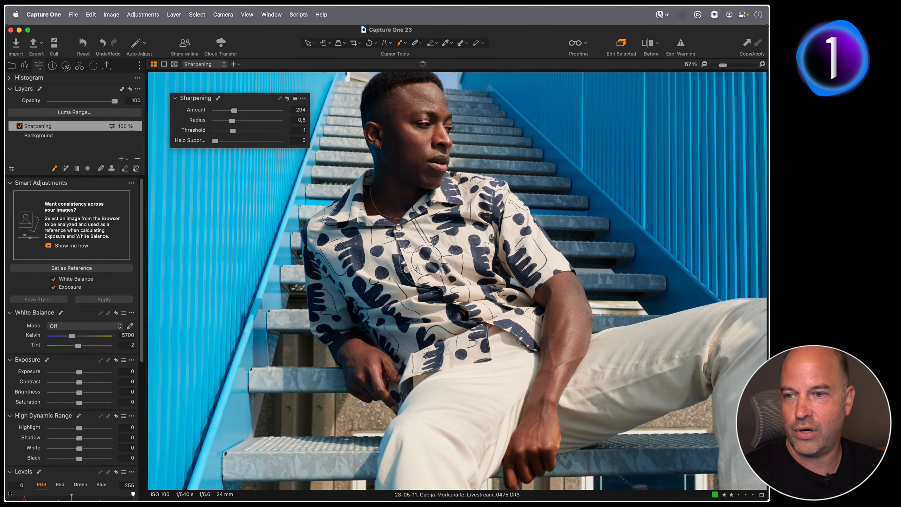
pyautogui.moveTo(442, 263); pyautogui.dragTo(460, 263)
pyautogui.moveTo(381, 214)
pyautogui.mouseDown()
pyautogui.moveTo(396, 197)
pyautogui.moveTo(378, 234)
pyautogui.moveTo(390, 313)
pyautogui.moveTo(449, 337)
pyautogui.moveTo(504, 256)
pyautogui.moveTo(519, 254)
pyautogui.moveTo(478, 224)
pyautogui.moveTo(397, 190)
pyautogui.moveTo(335, 294)
pyautogui.moveTo(417, 323)
pyautogui.moveTo(468, 269)
pyautogui.moveTo(432, 230)
pyautogui.mouseUp()
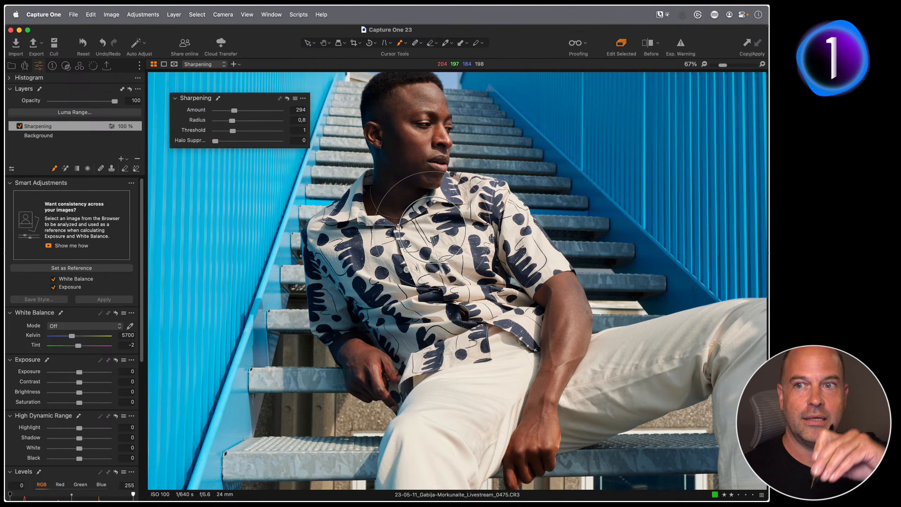
pyautogui.moveTo(391, 240); pyautogui.dragTo(377, 261)
pyautogui.rightClick(377, 261)
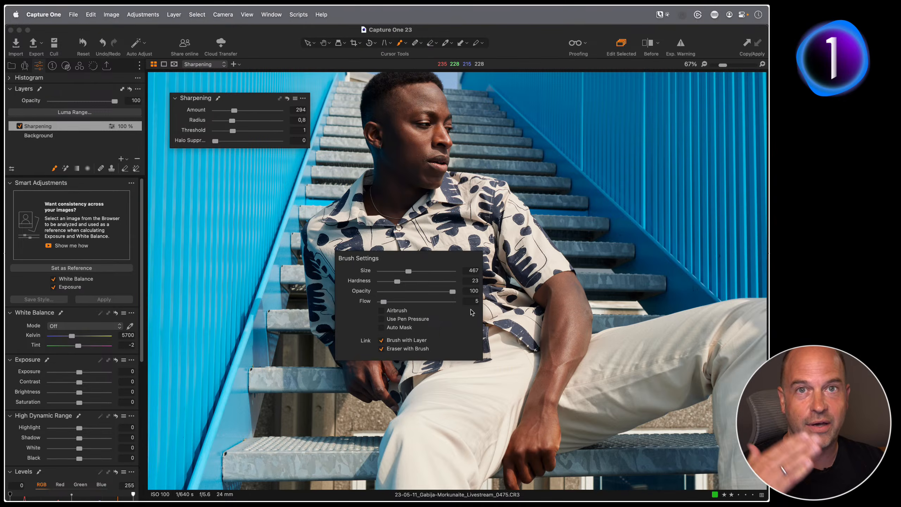
pyautogui.moveTo(427, 204)
pyautogui.mouseDown()
pyautogui.moveTo(370, 210)
pyautogui.moveTo(337, 272)
pyautogui.moveTo(372, 330)
pyautogui.moveTo(436, 332)
pyautogui.moveTo(532, 262)
pyautogui.moveTo(417, 150)
pyautogui.moveTo(417, 220)
pyautogui.moveTo(483, 422)
pyautogui.mouseUp()
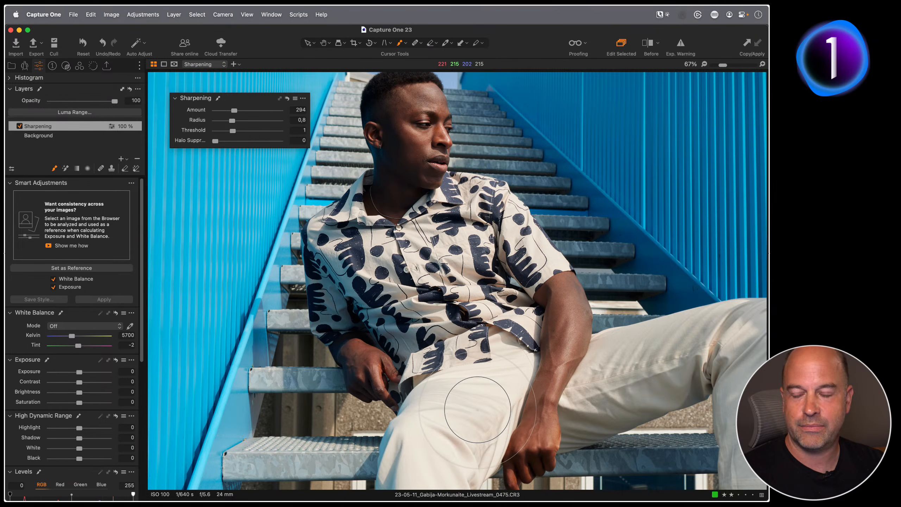
# - Compare the man's face and collar at 200% with the Sharpening layer turned off and back on
pyautogui.press('super+plus')
pyautogui.press('super+plus')
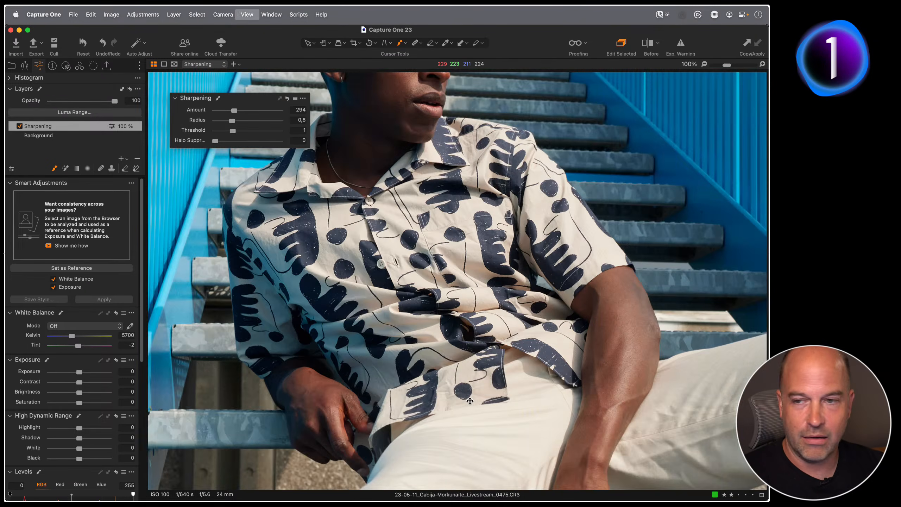
pyautogui.moveTo(474, 142); pyautogui.dragTo(674, 400)
pyautogui.moveTo(549, 258); pyautogui.dragTo(495, 370)
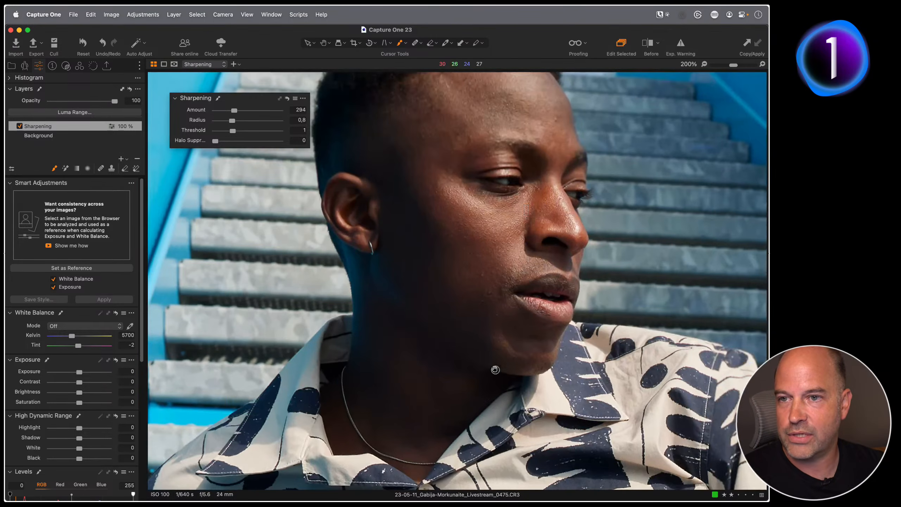
pyautogui.click(19, 126)
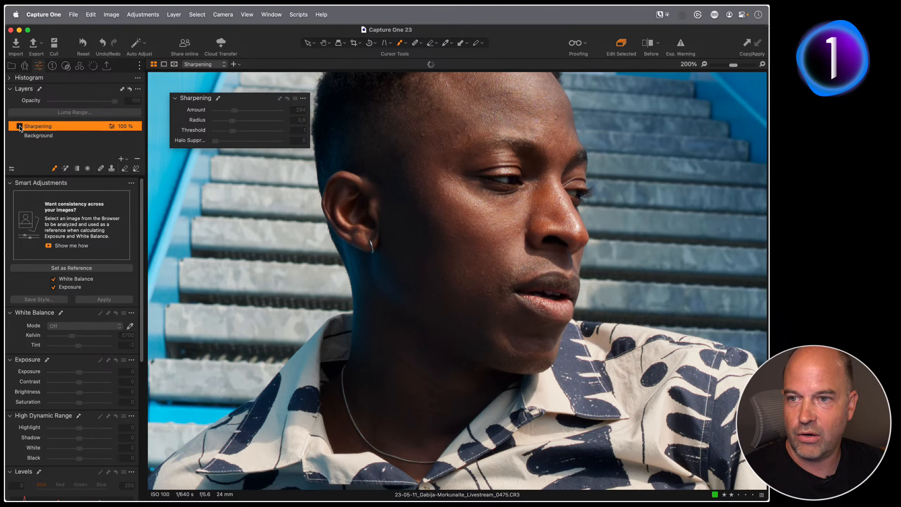
pyautogui.click(20, 126)
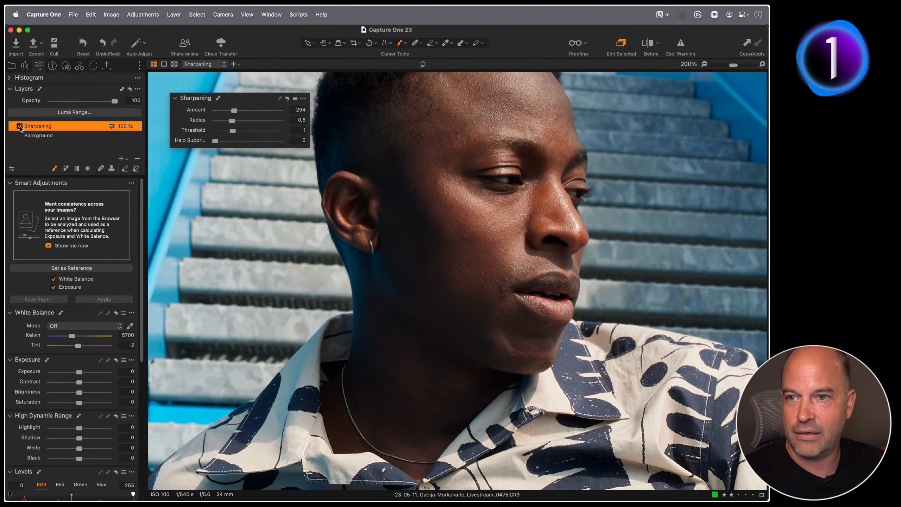
# - Fit the whole portrait in view and display the Sharpening layer's mask in grayscale
pyautogui.moveTo(489, 387)
pyautogui.mouseDown()
pyautogui.moveTo(476, 226)
pyautogui.moveTo(766, 266)
pyautogui.mouseUp()
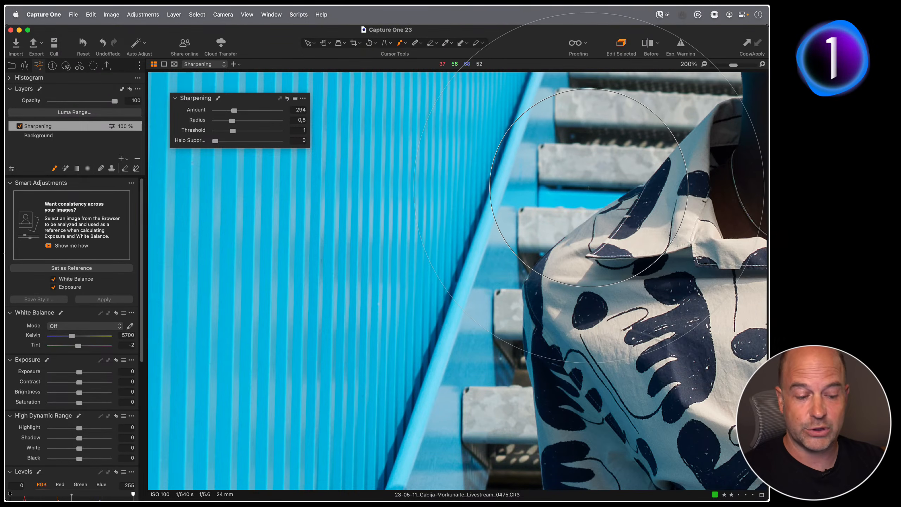
pyautogui.press('h')
pyautogui.doubleClick(645, 322)
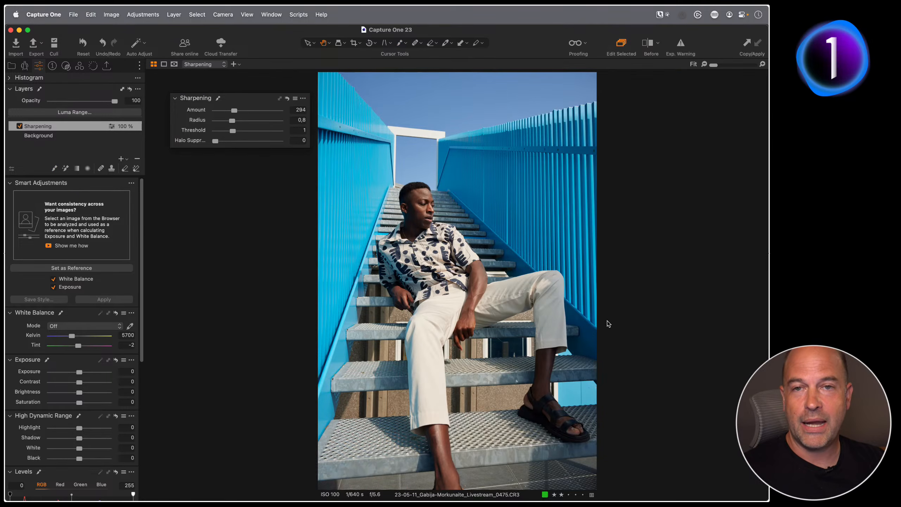
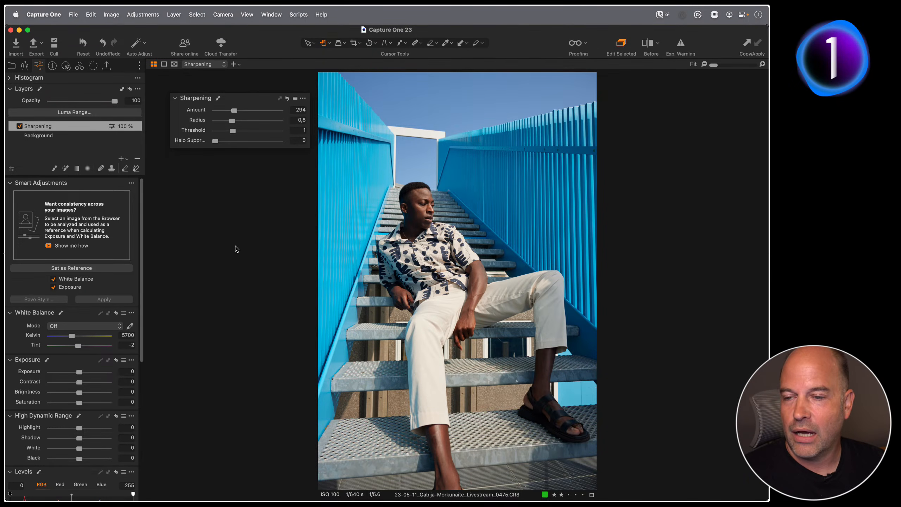
pyautogui.click(174, 64)
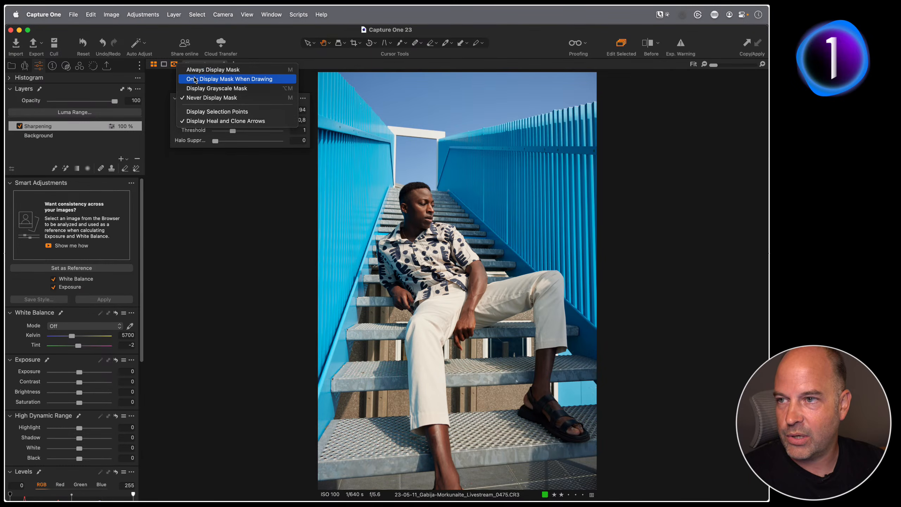
pyautogui.click(196, 88)
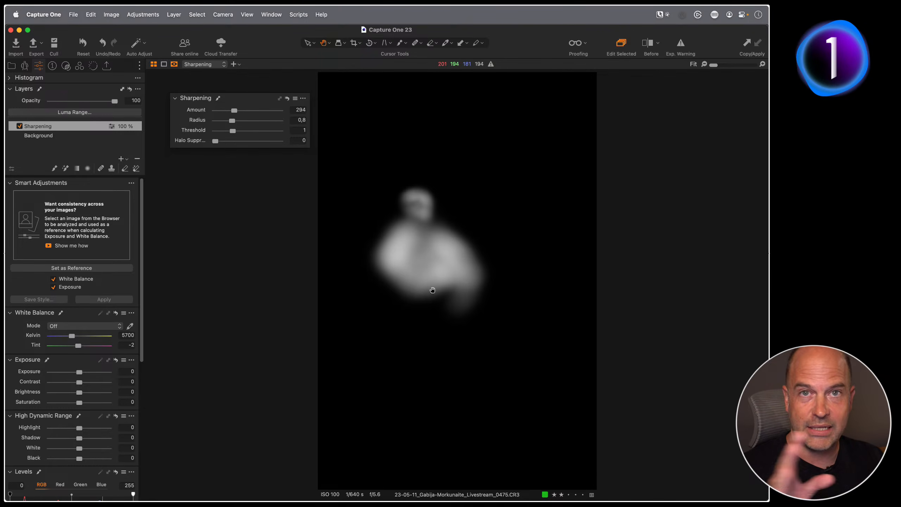
# - Check the Sharpening settings on the Background layer, return to the Sharpening layer and hide its mask
pyautogui.click(205, 65)
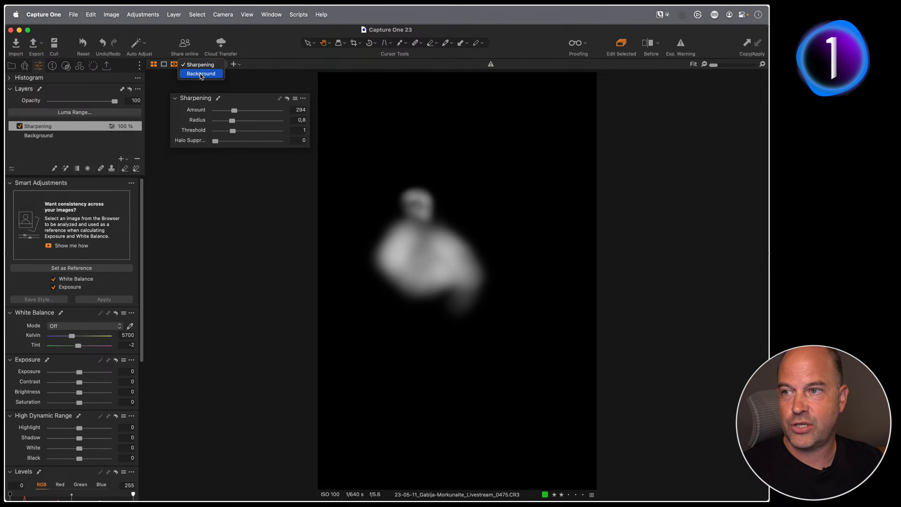
pyautogui.click(201, 74)
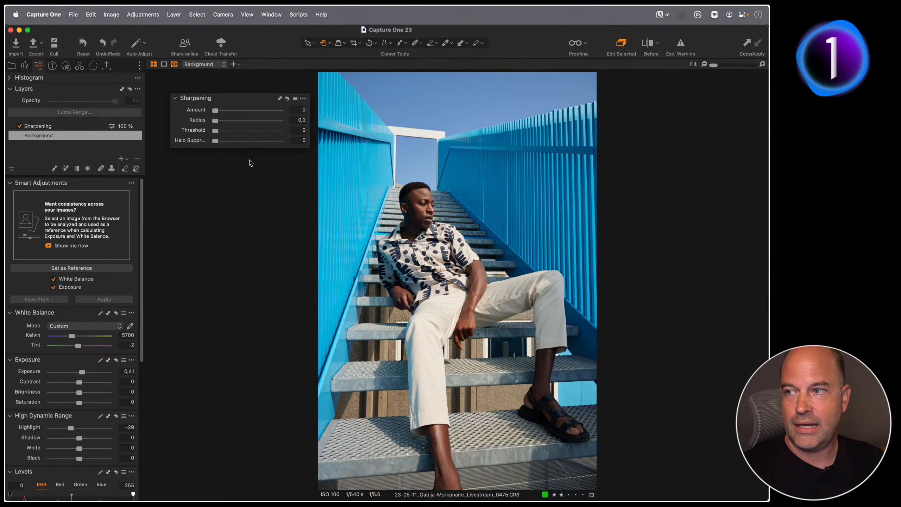
pyautogui.click(50, 127)
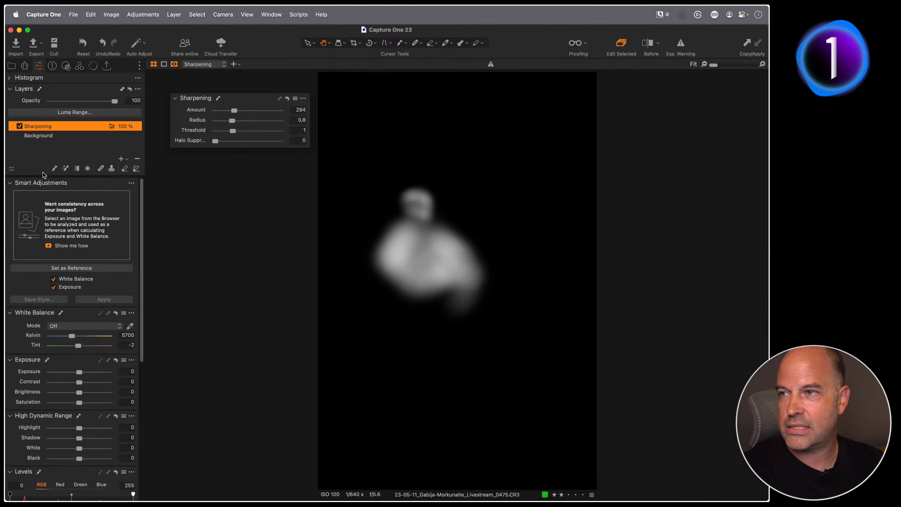
pyautogui.click(52, 66)
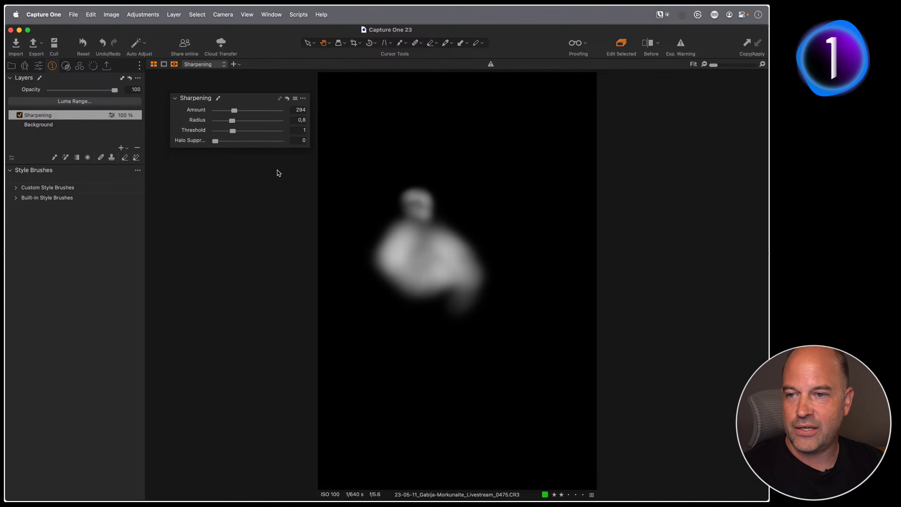
pyautogui.press('m')
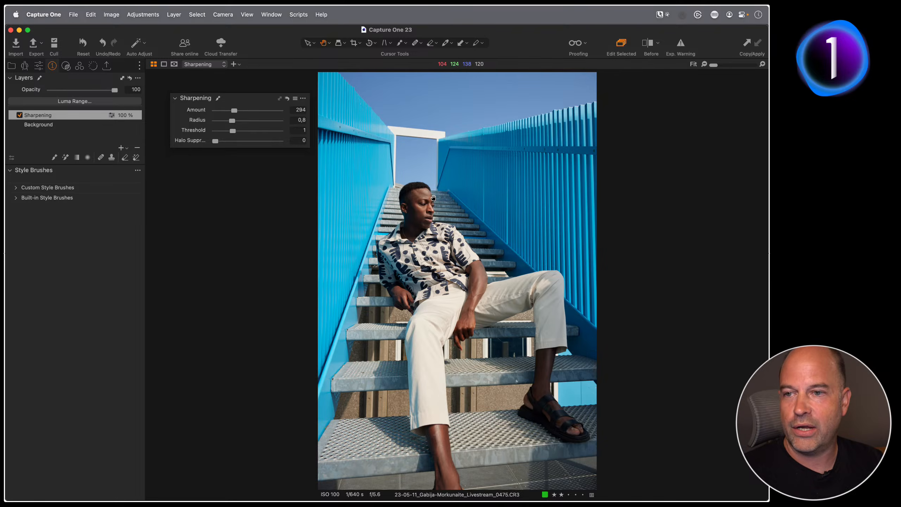
# - Start a new style brush from the Sharpening layer's brush and review its Details, Brush Settings and Eraser Settings options
pyautogui.click(54, 157)
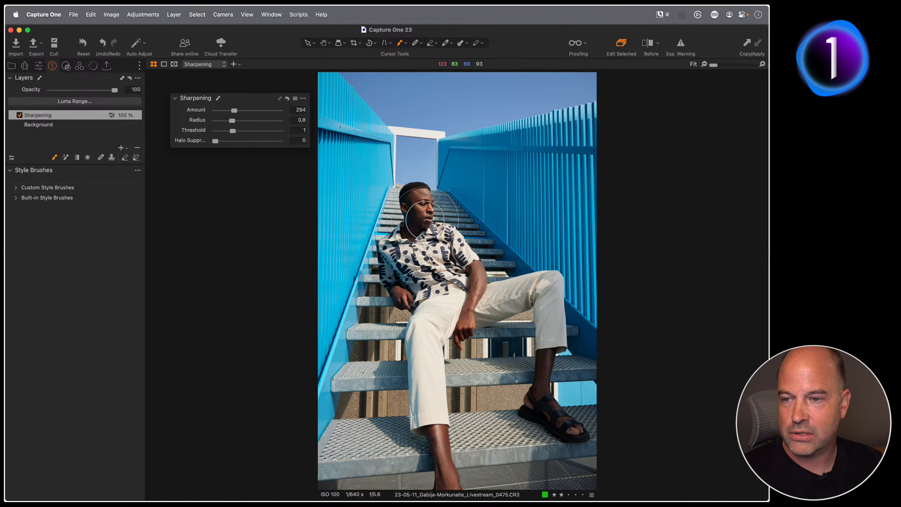
pyautogui.click(138, 171)
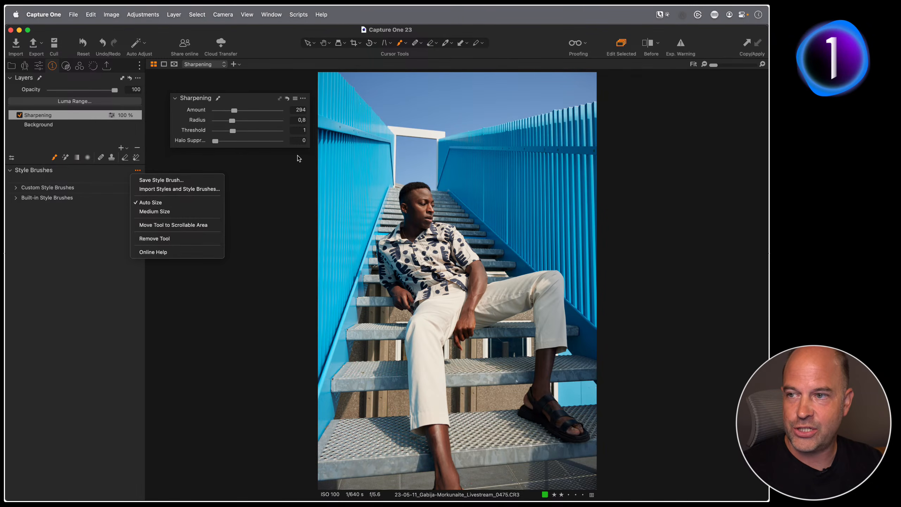
pyautogui.click(171, 180)
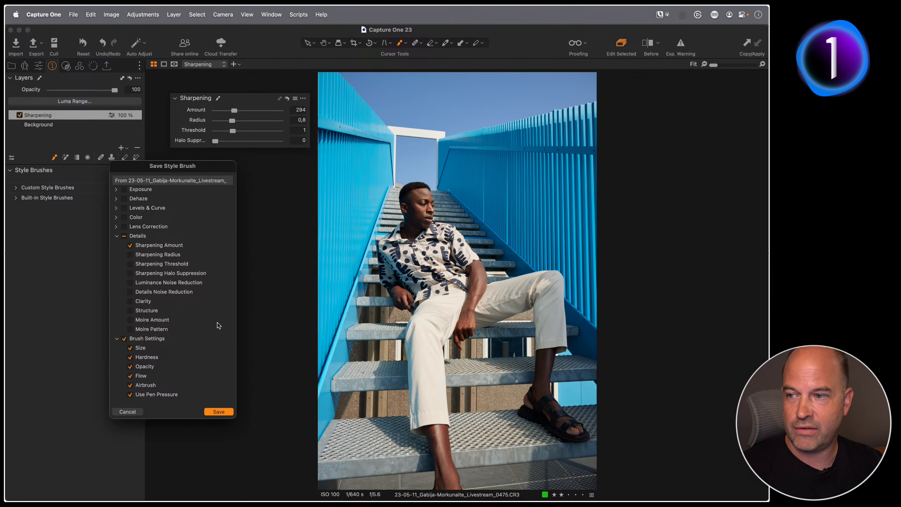
pyautogui.scroll(-2, 213, 313)
pyautogui.scroll(-5, 212, 312)
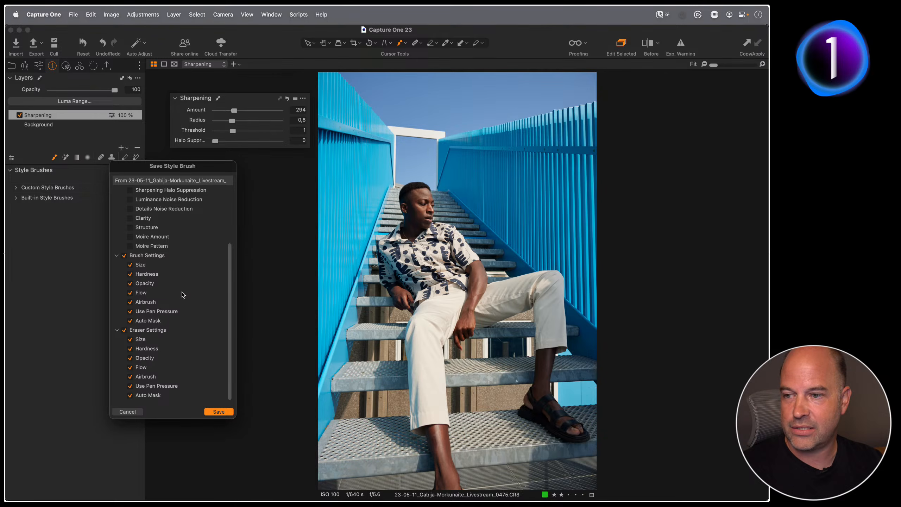
# - Save the style brush as "+ Sharpen 300" in the StyleBrushes folder
pyautogui.click(224, 412)
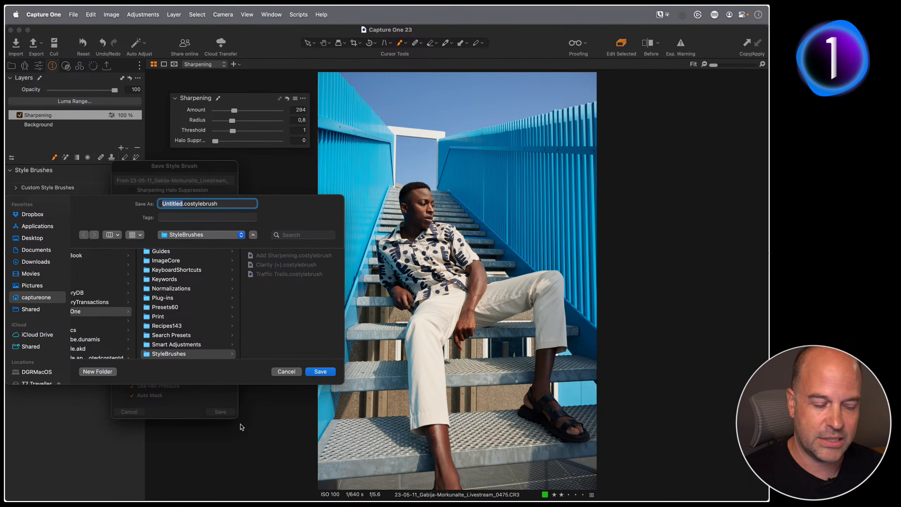
pyautogui.write('+ SHar')
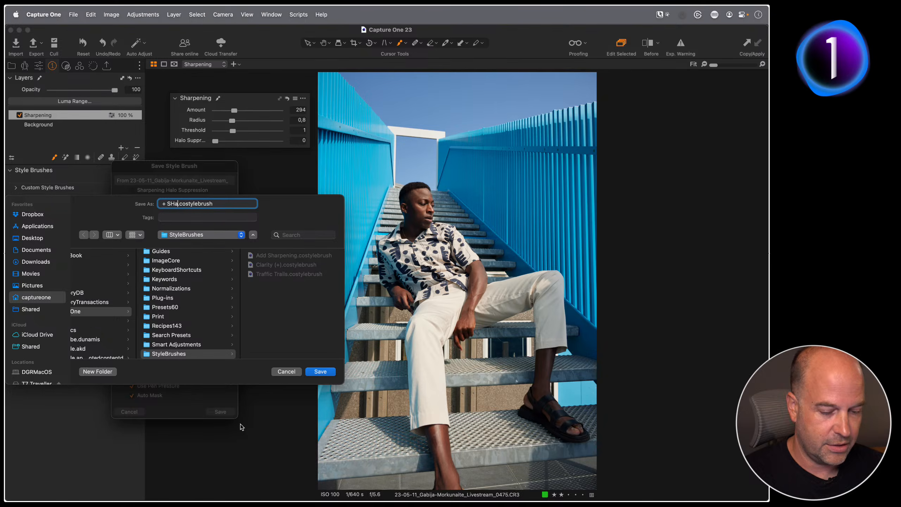
pyautogui.press('BackSpace')
pyautogui.press('BackSpace')
pyautogui.press('BackSpace')
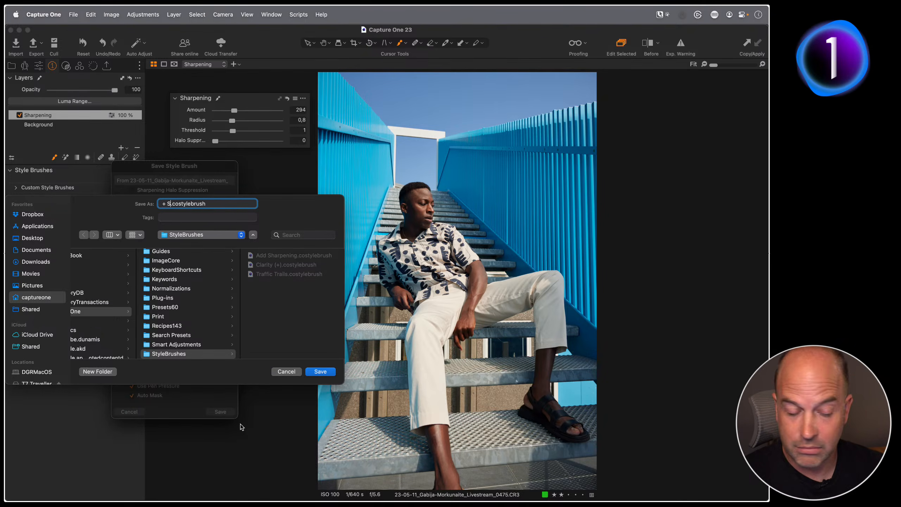
pyautogui.write('harpen ')
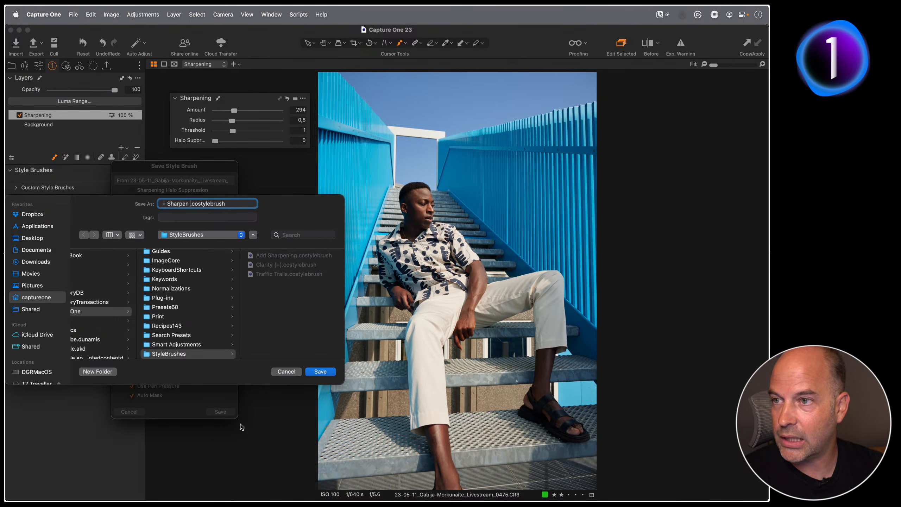
pyautogui.write('300')
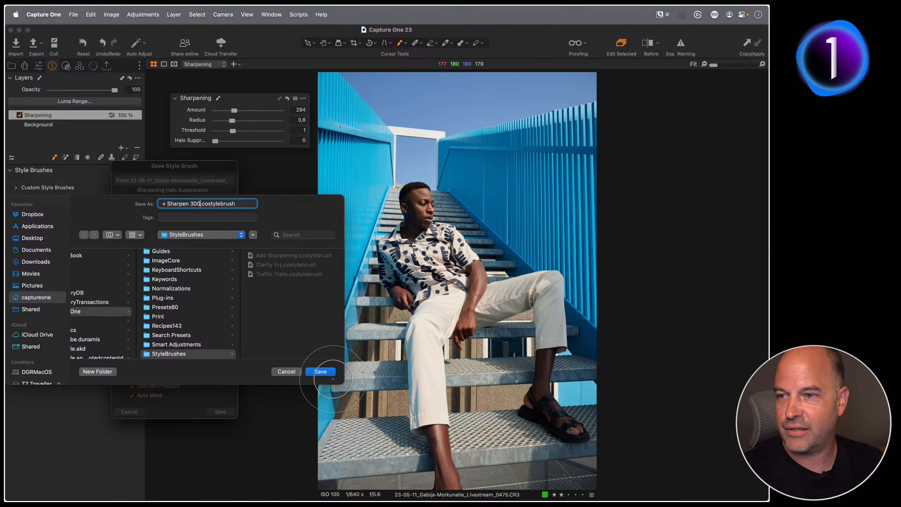
pyautogui.click(321, 372)
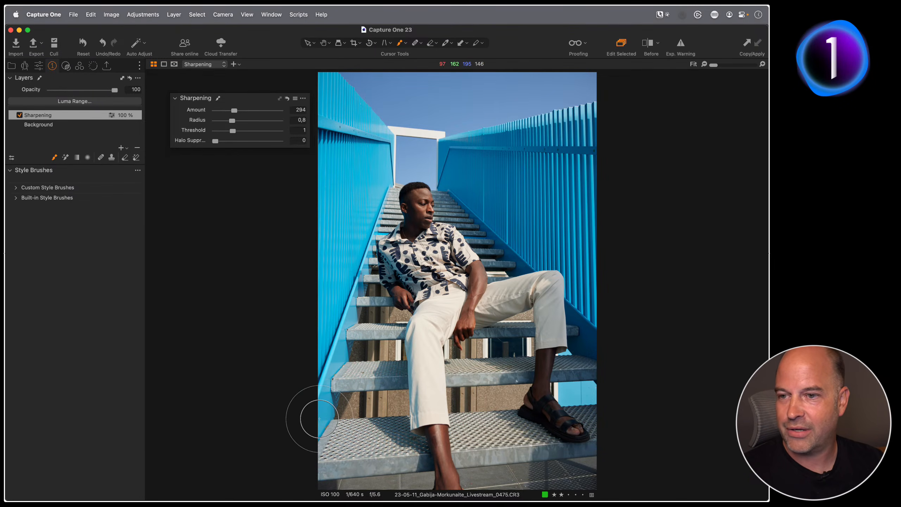
# - Open the photo 23-03-01_BoathouseShootRAW_0159.CR3 from the BOATHOUSE SHOOT folder
pyautogui.press('alt+super+v')
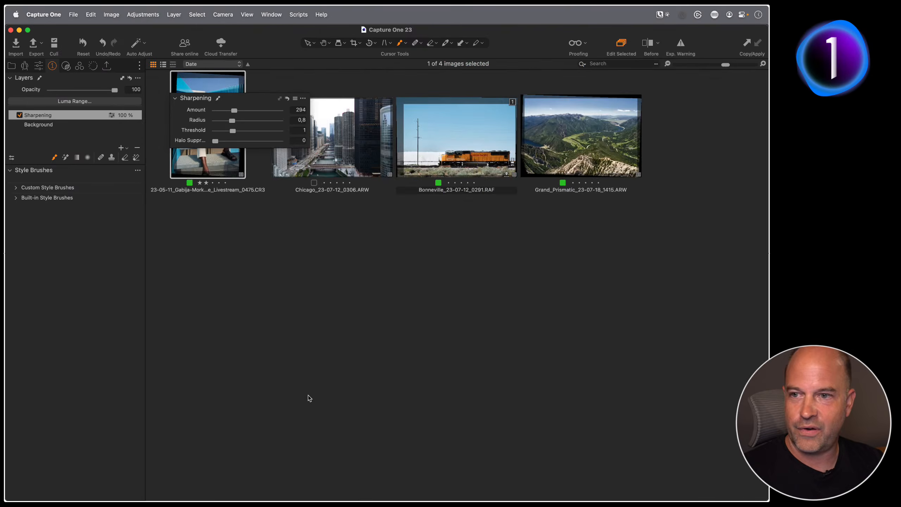
pyautogui.click(12, 66)
pyautogui.click(88, 273)
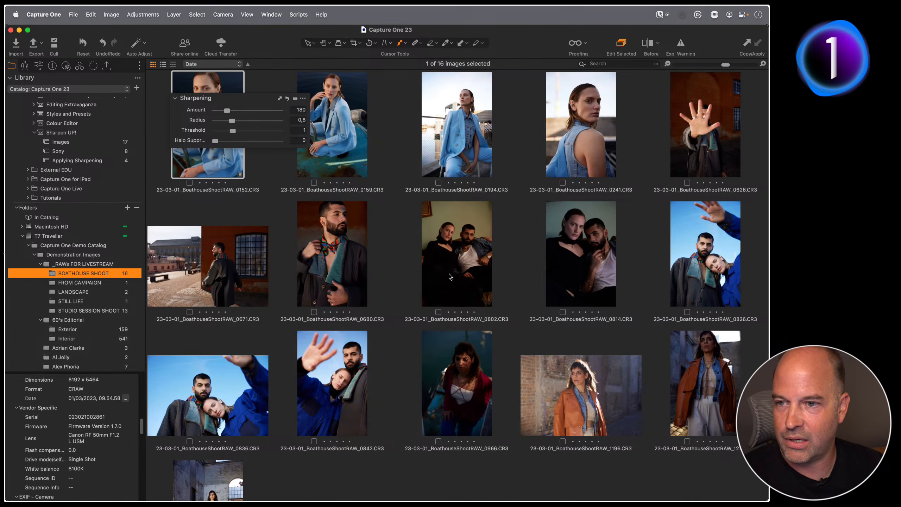
pyautogui.doubleClick(591, 125)
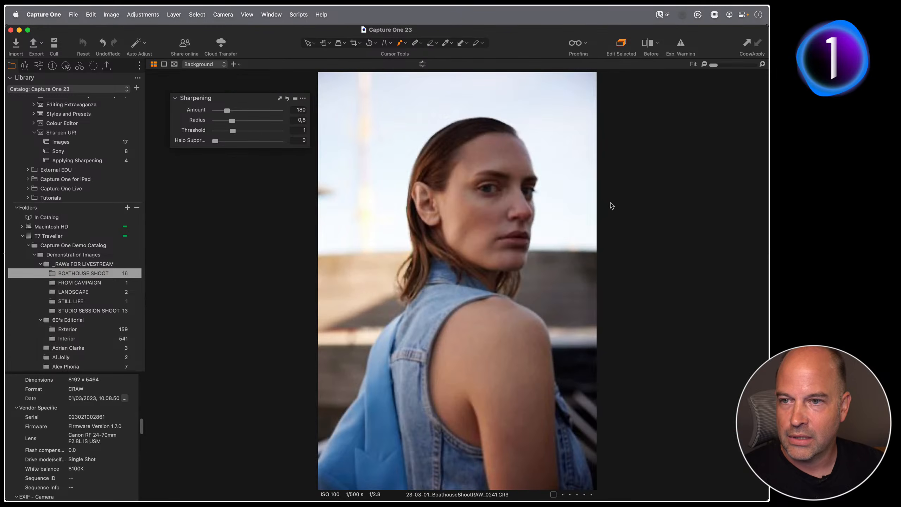
pyautogui.press('alt+super+v')
pyautogui.doubleClick(355, 160)
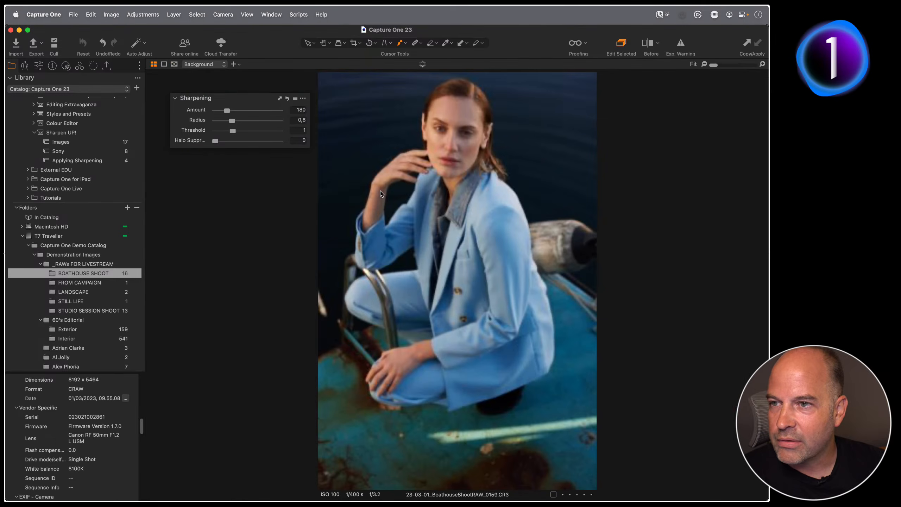
# - Paint sharpening down the woman's face from forehead to nose with the custom style brush "+ Sharpen 300"
pyautogui.press('super+plus')
pyautogui.press('super+plus')
pyautogui.press('super+plus')
pyautogui.press('super+plus')
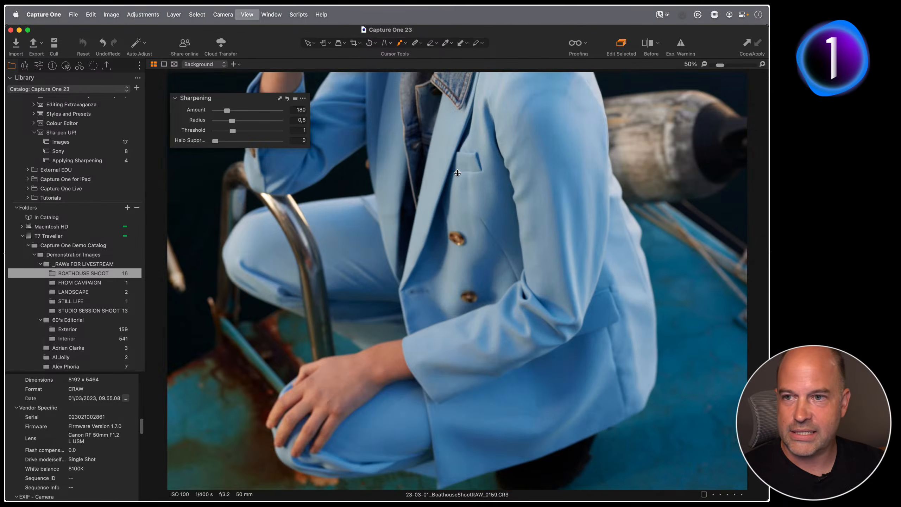
pyautogui.moveTo(481, 152); pyautogui.dragTo(504, 383)
pyautogui.moveTo(521, 160); pyautogui.dragTo(596, 373)
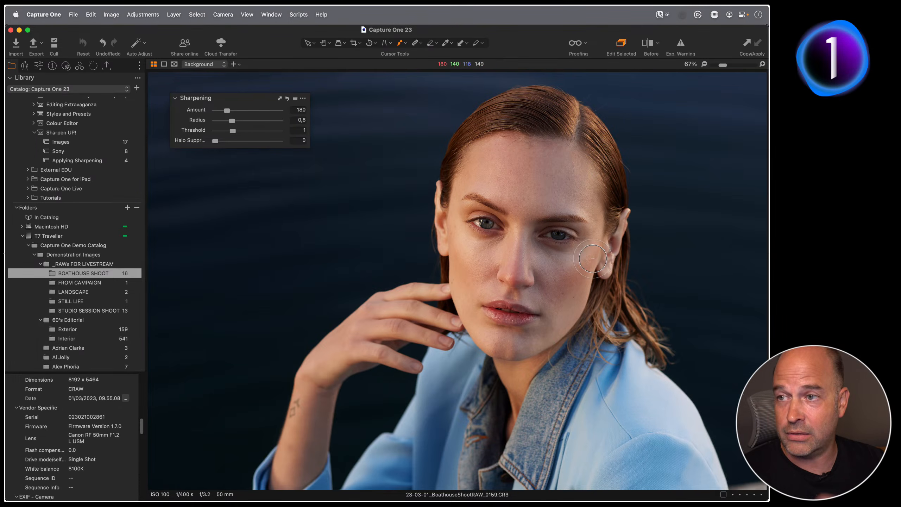
pyautogui.click(52, 66)
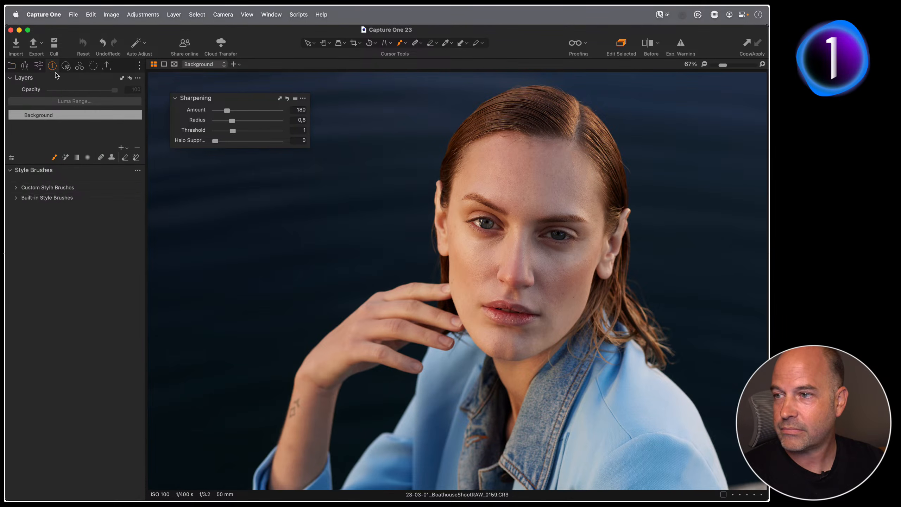
pyautogui.click(16, 188)
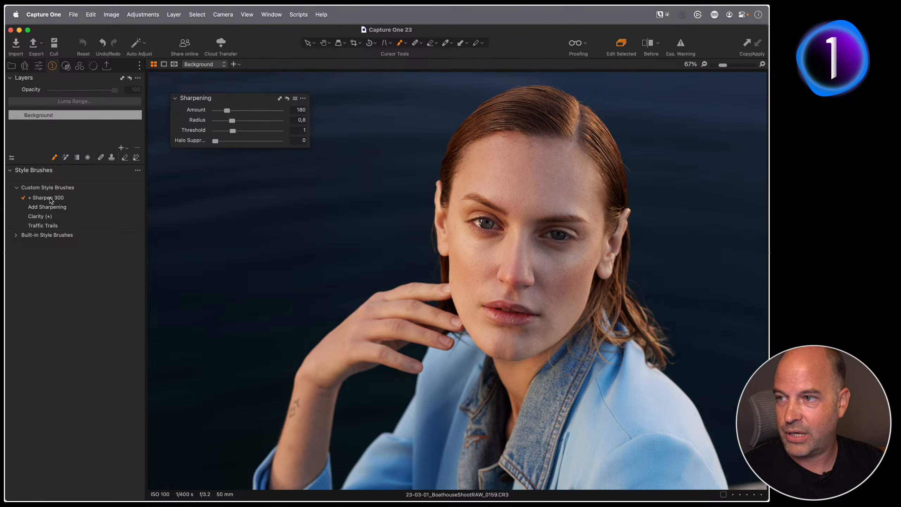
pyautogui.moveTo(534, 153)
pyautogui.mouseDown()
pyautogui.moveTo(498, 213)
pyautogui.moveTo(540, 283)
pyautogui.moveTo(507, 169)
pyautogui.moveTo(517, 296)
pyautogui.moveTo(523, 280)
pyautogui.mouseUp()
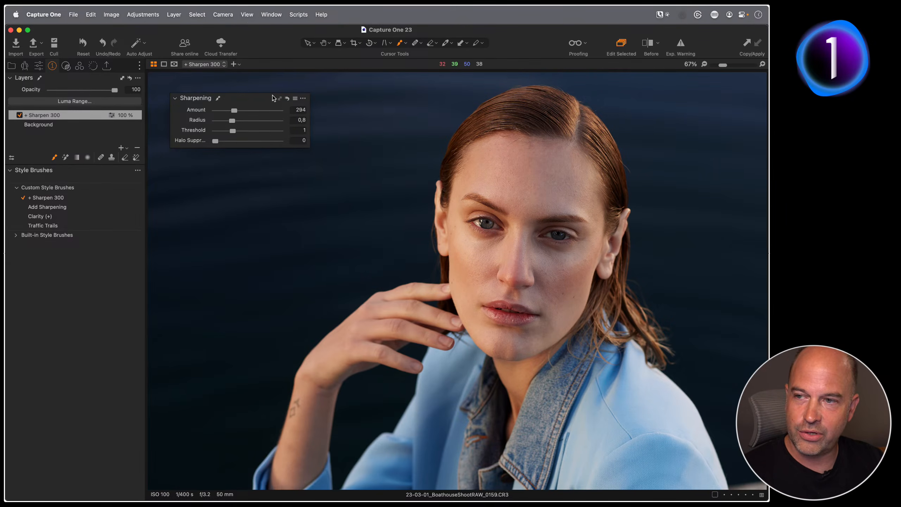
pyautogui.rightClick(482, 190)
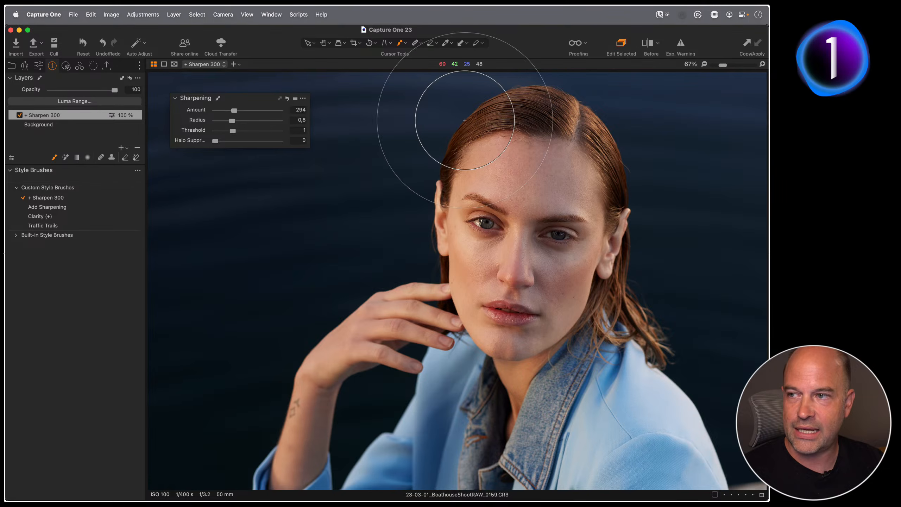
# - Set the sharpening Amount of the Background layer to 0
pyautogui.click(49, 124)
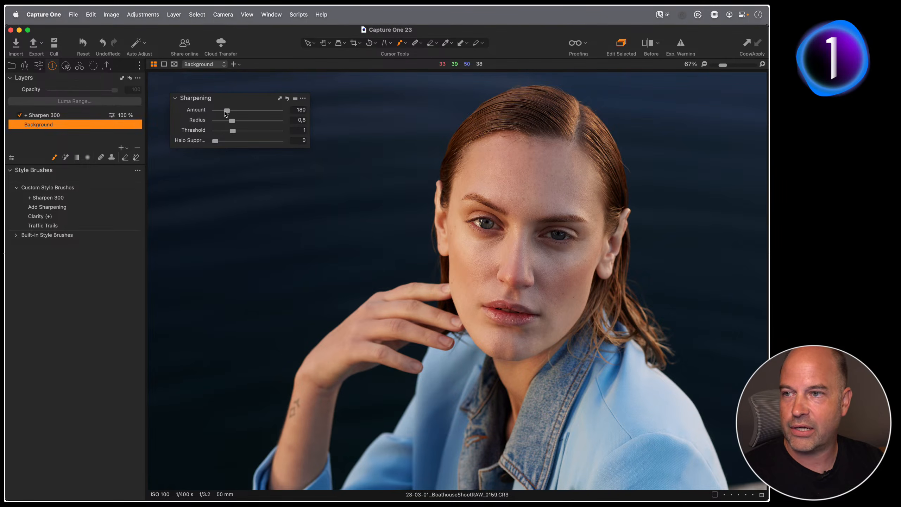
pyautogui.moveTo(226, 111); pyautogui.dragTo(214, 111)
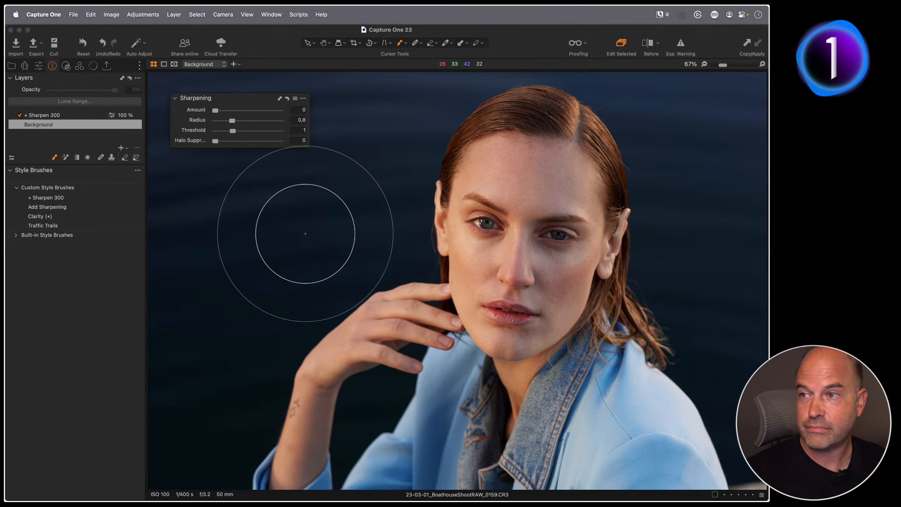
pyautogui.press('h')
pyautogui.doubleClick(407, 282)
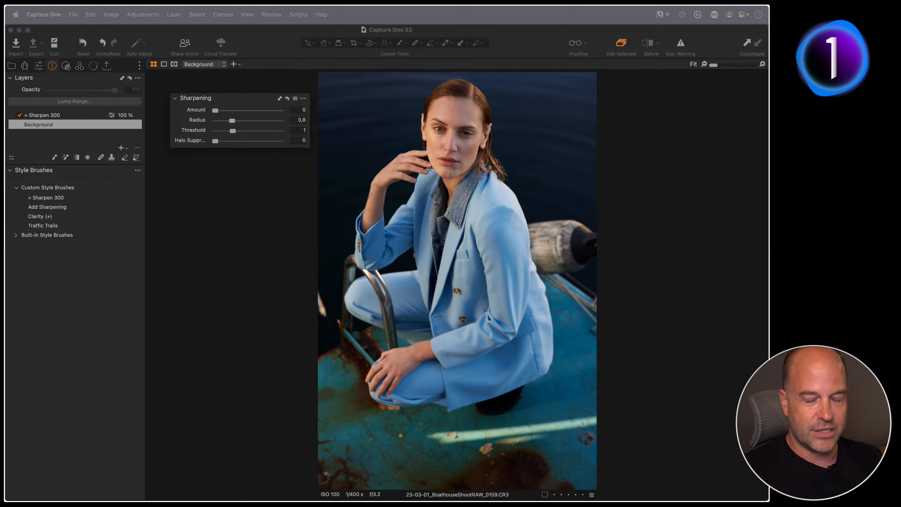
# - Review the Lens Correction settings and compare them with the Noise Reduction, Film Grain, Purple Fringing and Moire settings
pyautogui.click(27, 79)
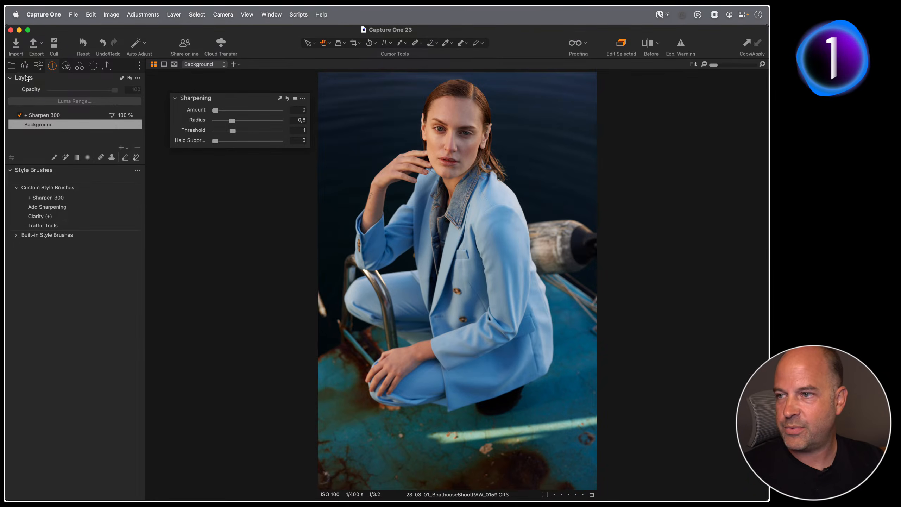
pyautogui.click(24, 66)
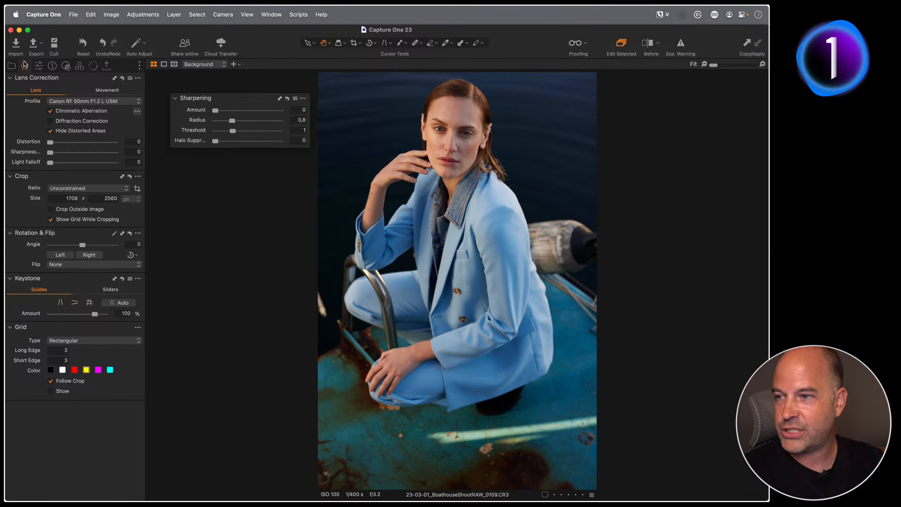
pyautogui.click(93, 66)
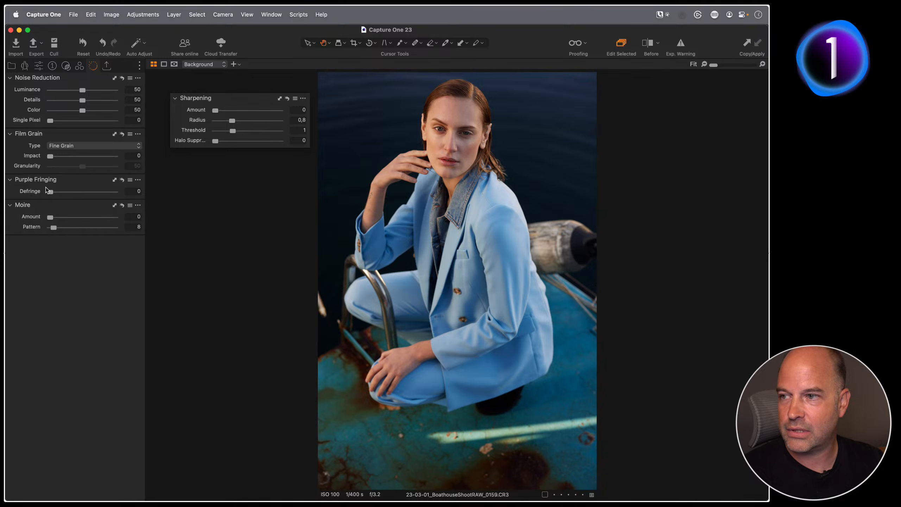
pyautogui.click(25, 67)
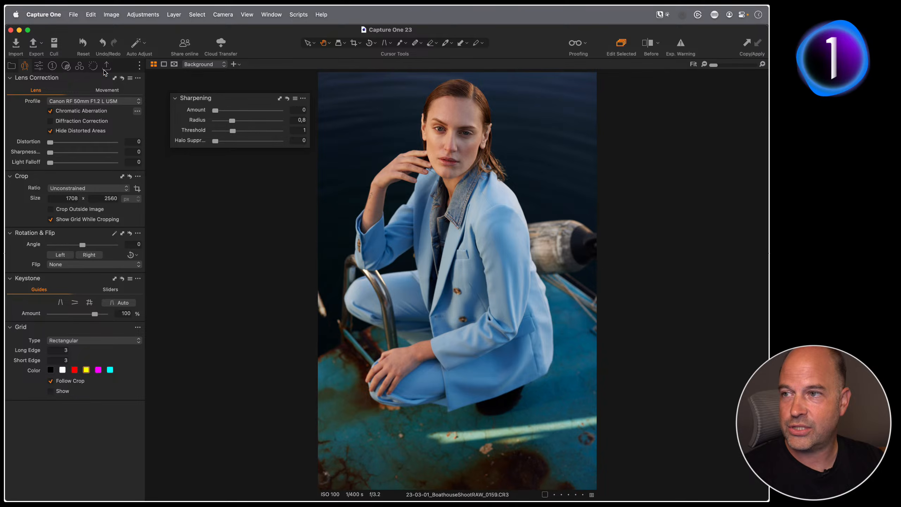
pyautogui.click(93, 66)
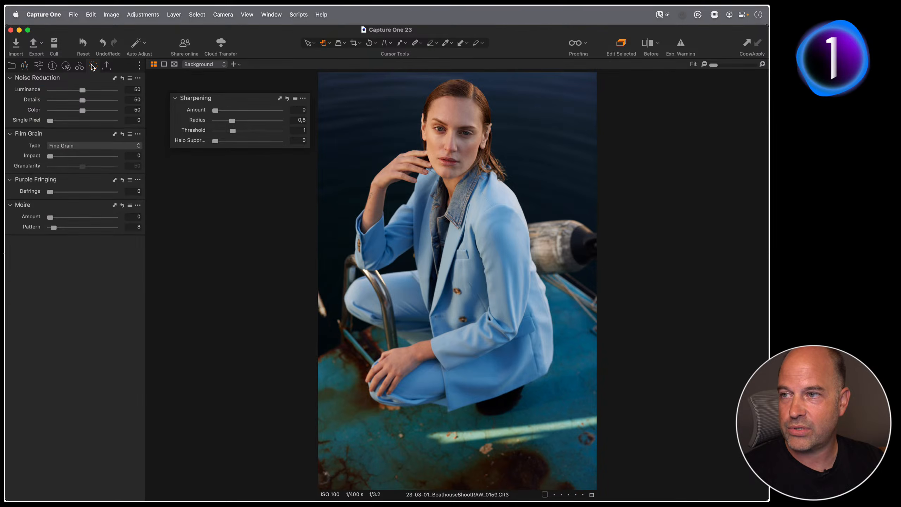
pyautogui.click(25, 66)
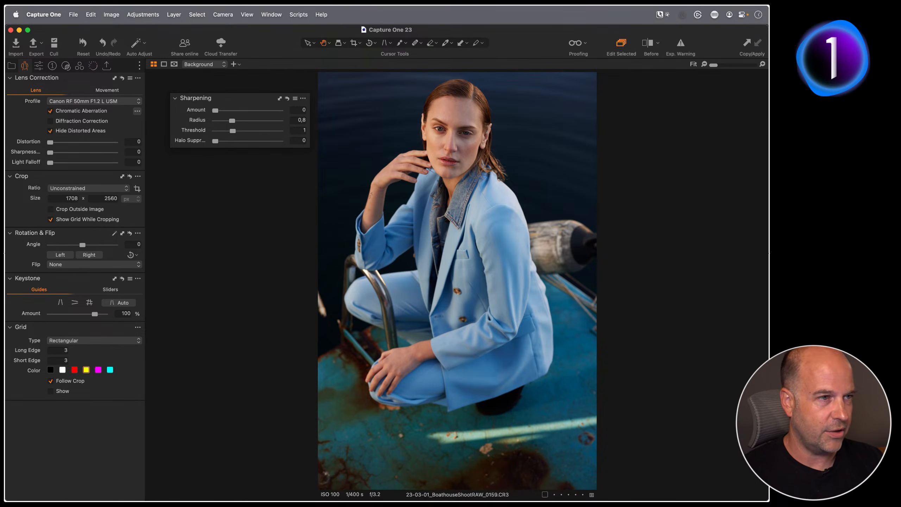
# - Browse the Applying Sharpening album and view the train photo Bonneville_23-07-12_0291.RAF
pyautogui.click(11, 65)
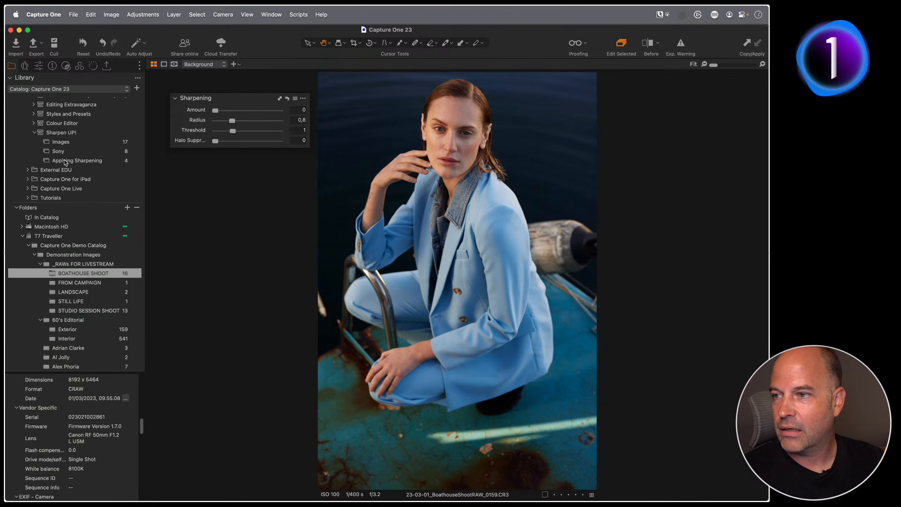
pyautogui.click(71, 160)
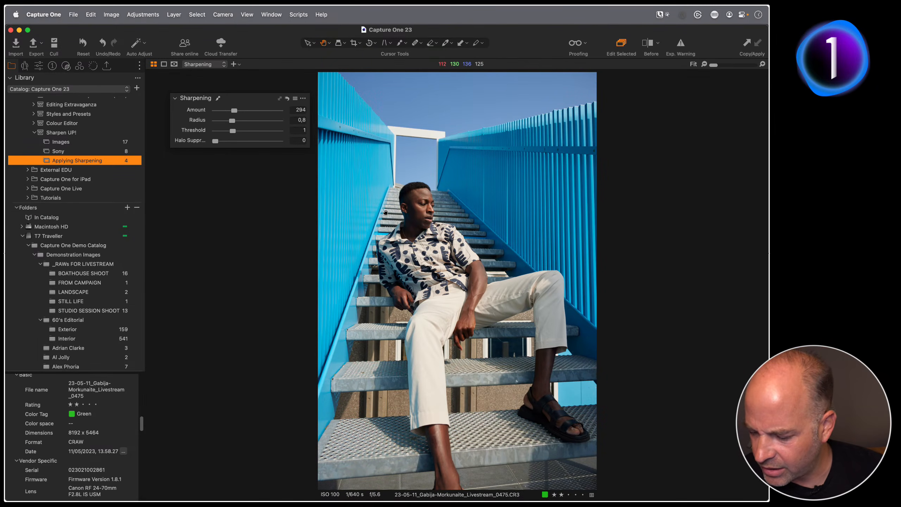
pyautogui.press('g')
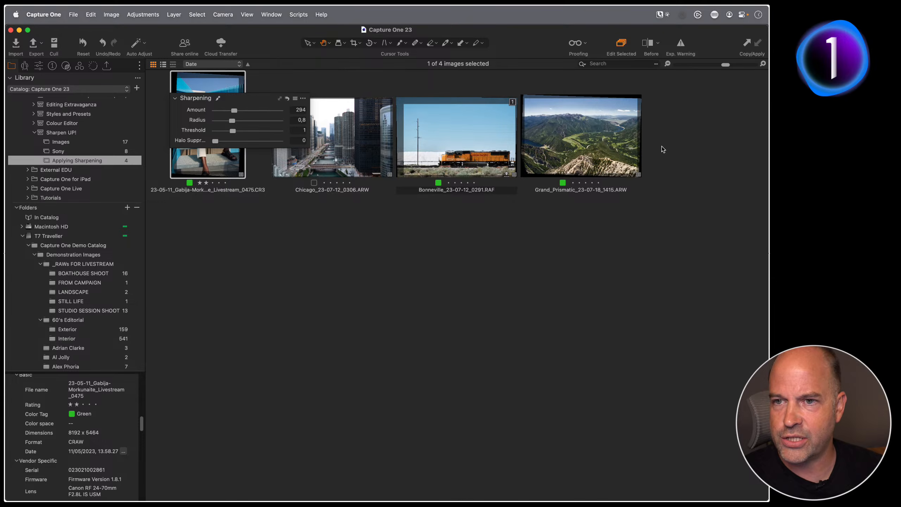
pyautogui.doubleClick(450, 158)
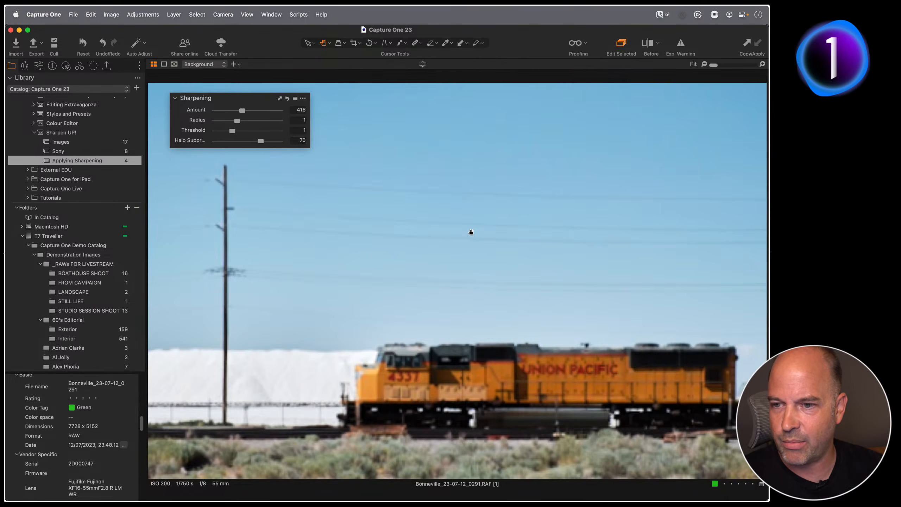
pyautogui.press('g')
# - Browse the Images album and view several of its Chicago station and river photos one after another
pyautogui.click(69, 144)
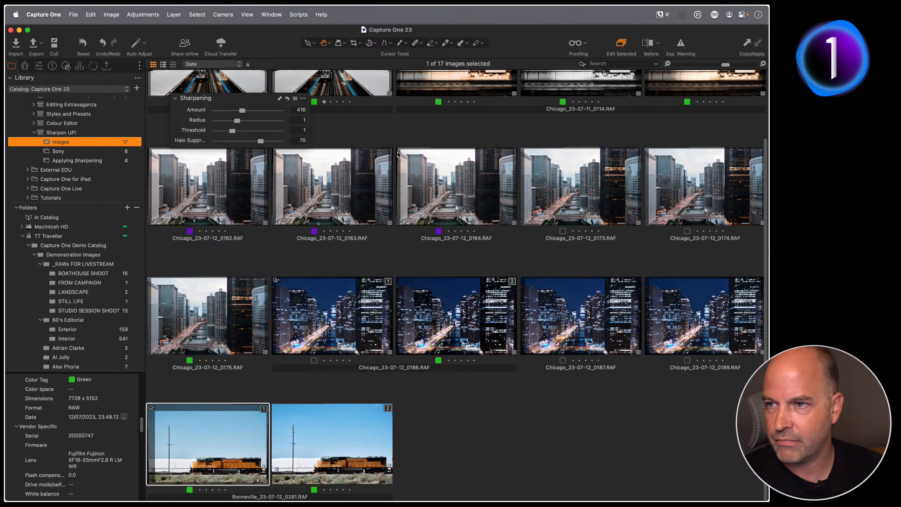
pyautogui.scroll(3, 441, 152)
pyautogui.doubleClick(447, 153)
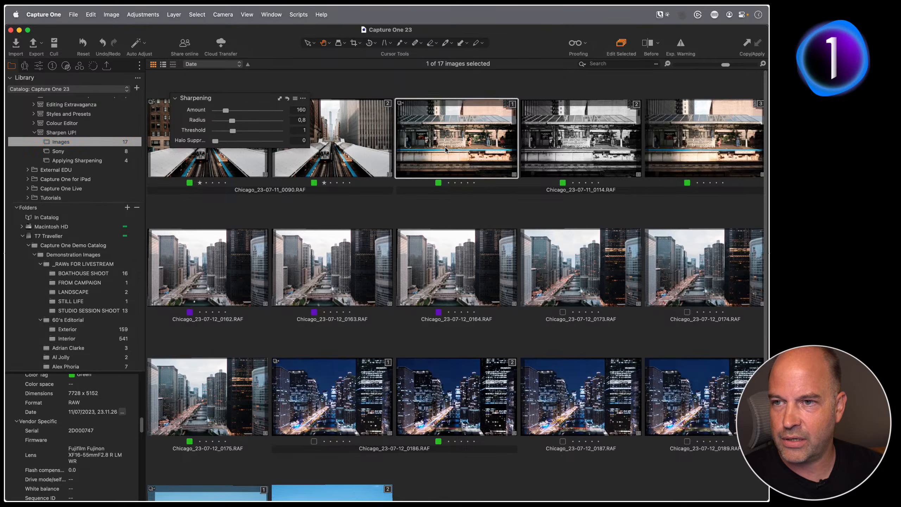
pyautogui.press('g')
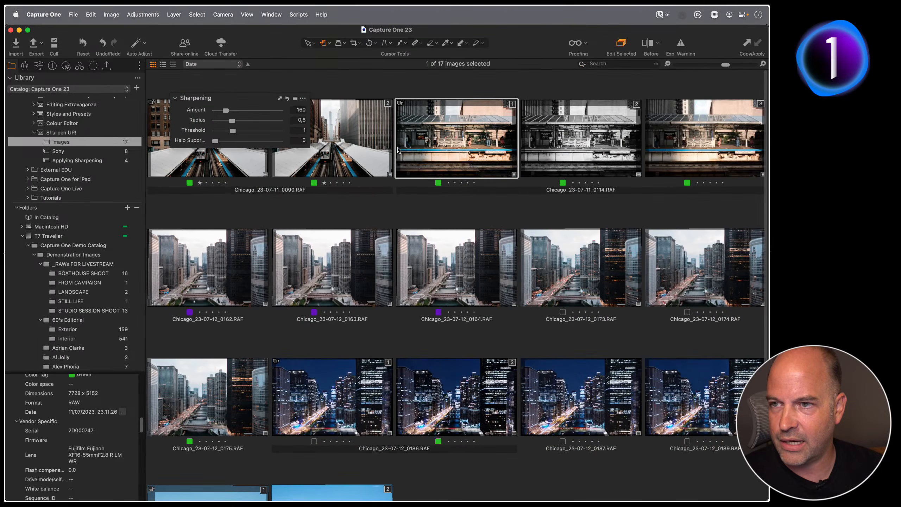
pyautogui.doubleClick(392, 189)
pyautogui.press('g')
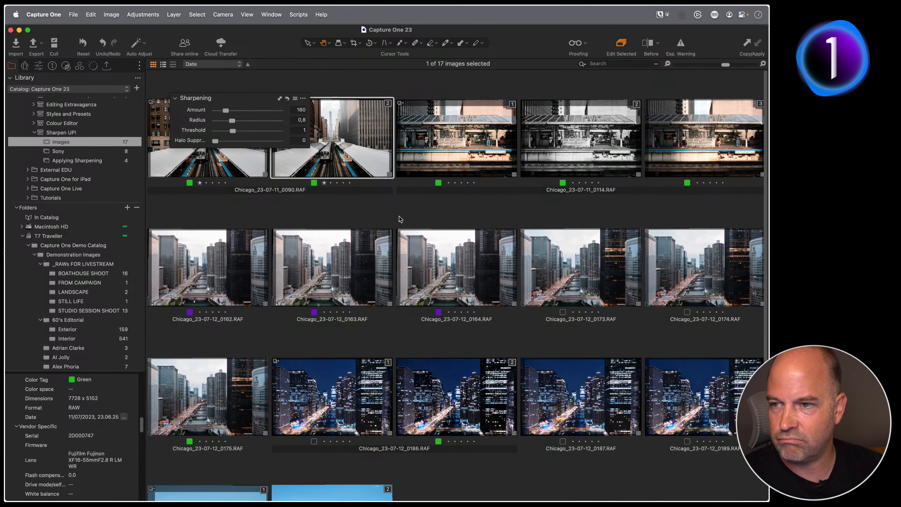
pyautogui.doubleClick(326, 286)
pyautogui.press('g')
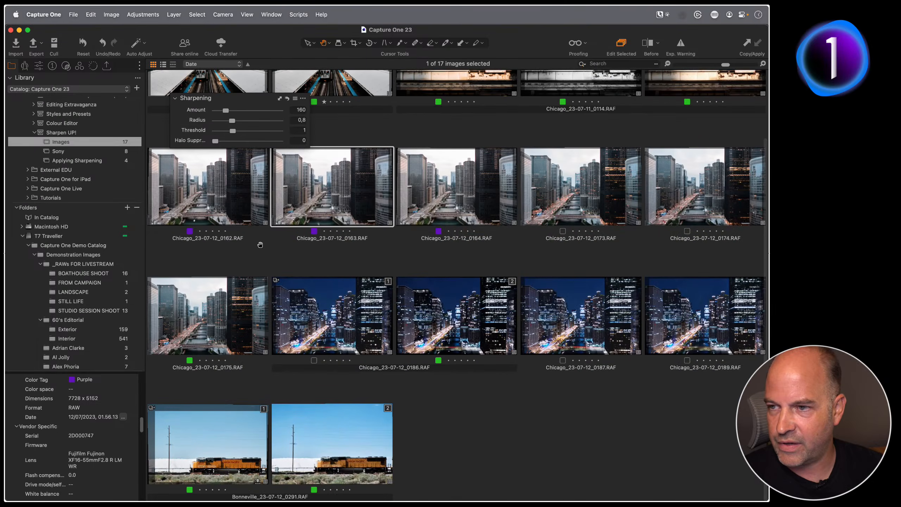
pyautogui.doubleClick(234, 220)
pyautogui.press('g')
# - Set Clarity to 41 with the Natural method on the Background layer of Chicago_23-07-12_0164.RAF and check the building detail
pyautogui.doubleClick(491, 191)
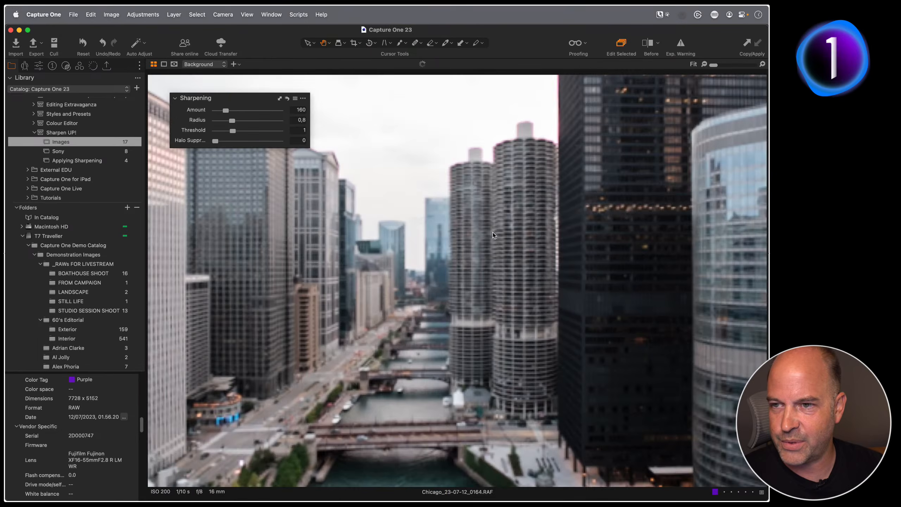
pyautogui.moveTo(483, 259); pyautogui.dragTo(475, 290)
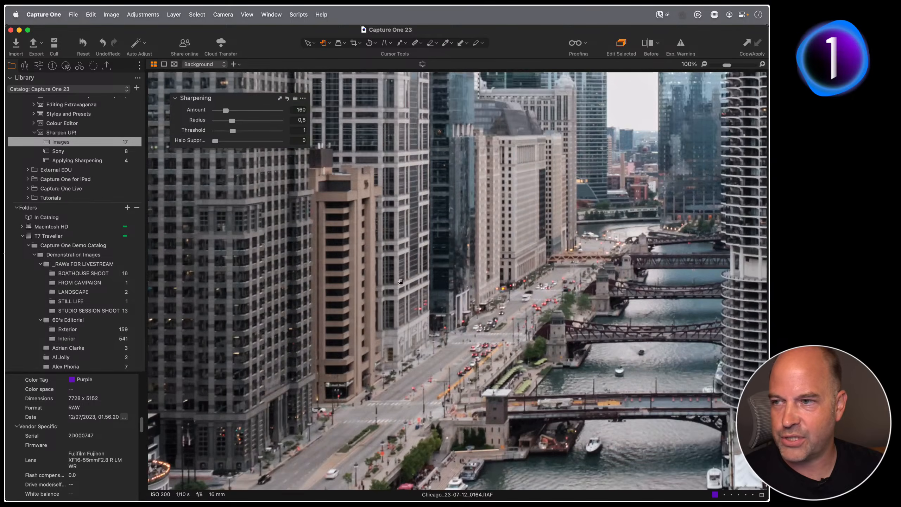
pyautogui.click(39, 67)
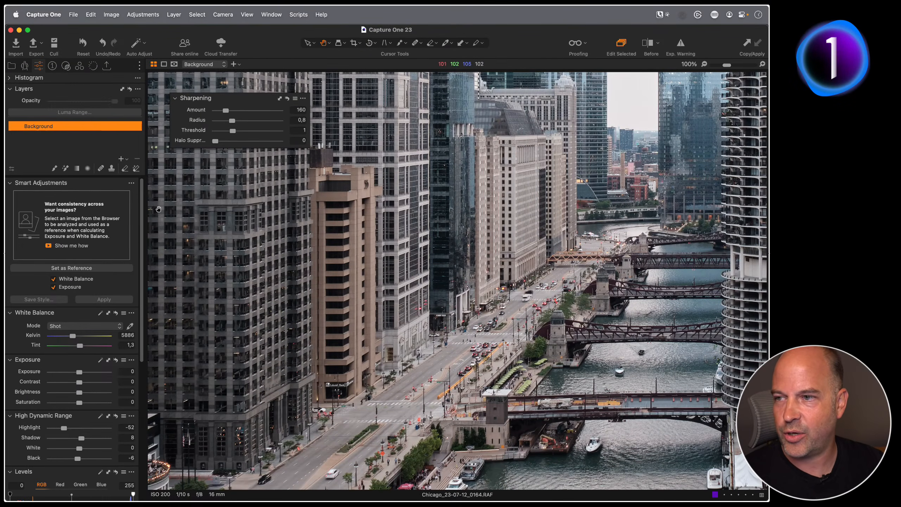
pyautogui.scroll(-10, 103, 302)
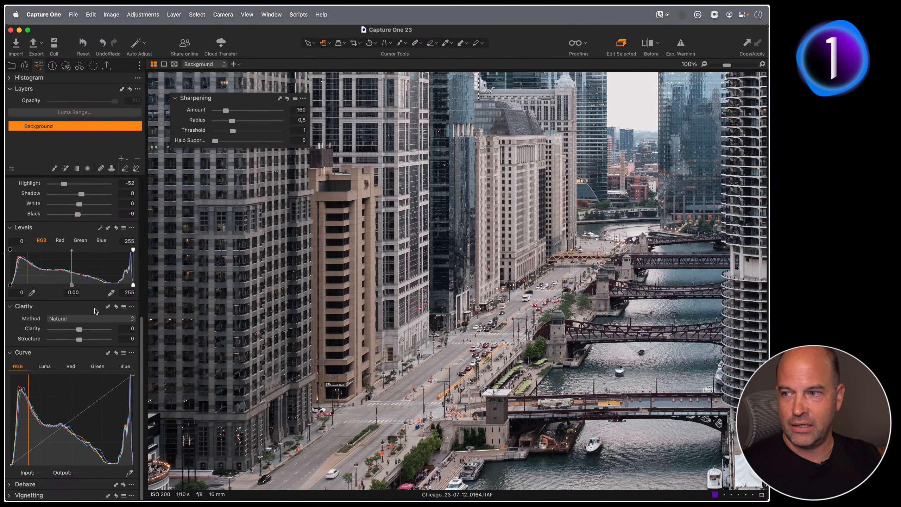
pyautogui.moveTo(79, 329); pyautogui.dragTo(91, 329)
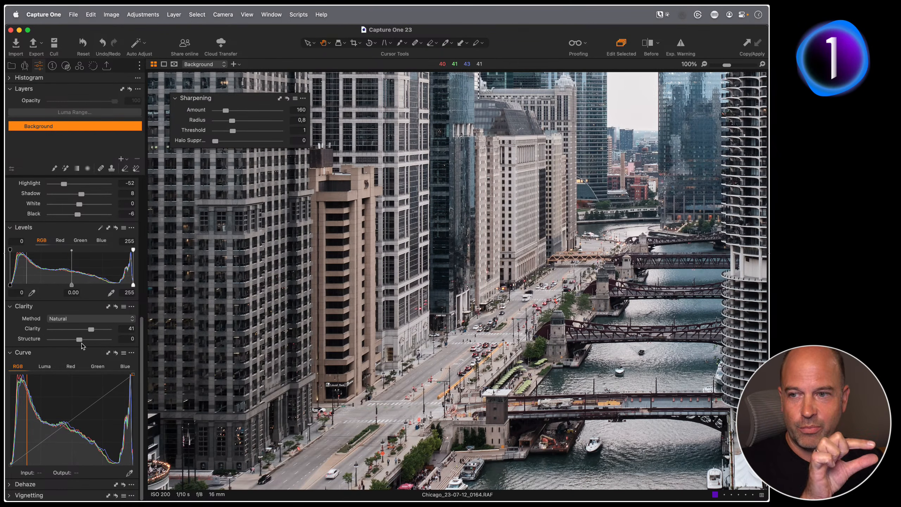
pyautogui.press('super+plus')
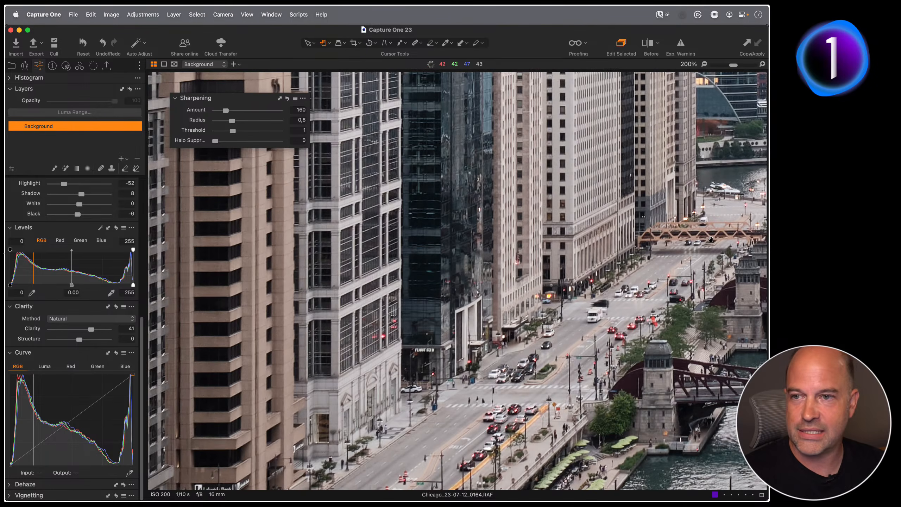
pyautogui.moveTo(394, 307); pyautogui.dragTo(321, 417)
# - Open the second variant of Chicago_23-07-11_0090.RAF and examine the train tracks at 200%
pyautogui.press('g')
pyautogui.scroll(1, 347, 175)
pyautogui.scroll(2, 348, 175)
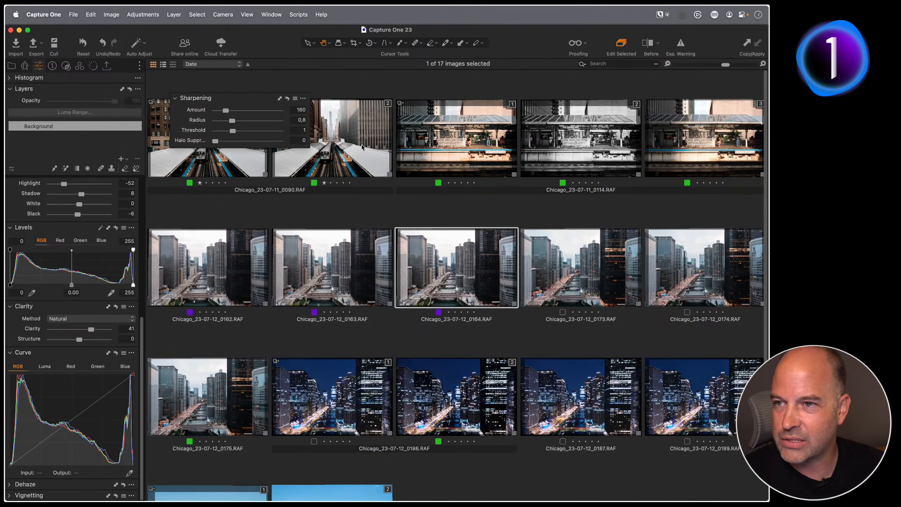
pyautogui.doubleClick(371, 166)
pyautogui.moveTo(681, 340)
pyautogui.mouseDown()
pyautogui.moveTo(483, 281)
pyautogui.moveTo(264, 164)
pyautogui.mouseUp()
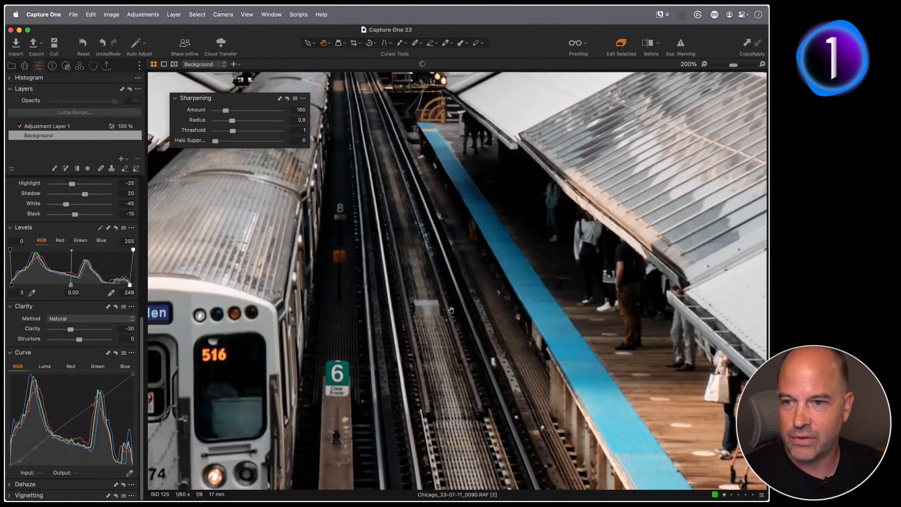
pyautogui.moveTo(525, 444); pyautogui.dragTo(468, 254)
pyautogui.moveTo(481, 349); pyautogui.dragTo(422, 171)
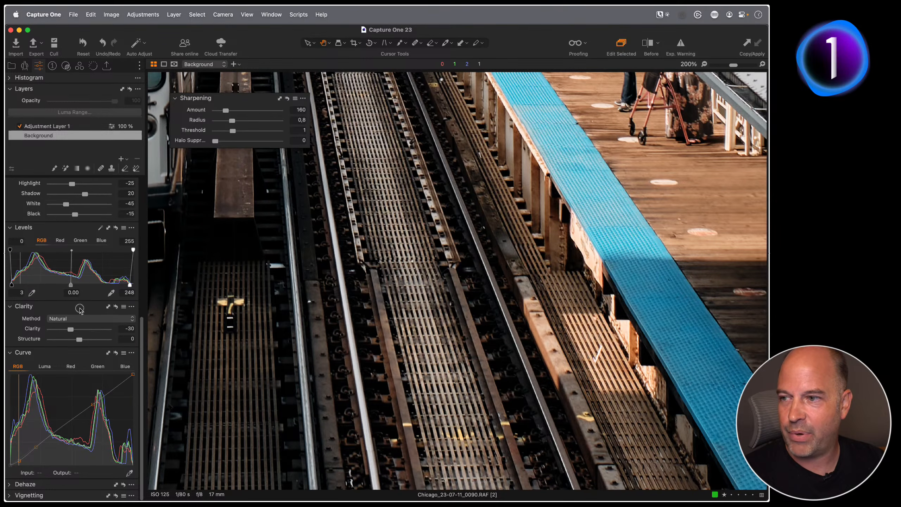
# - Detach the Clarity tool, place it directly below the floating Sharpening tool, and set Structure to 100
pyautogui.moveTo(76, 305); pyautogui.dragTo(293, 192)
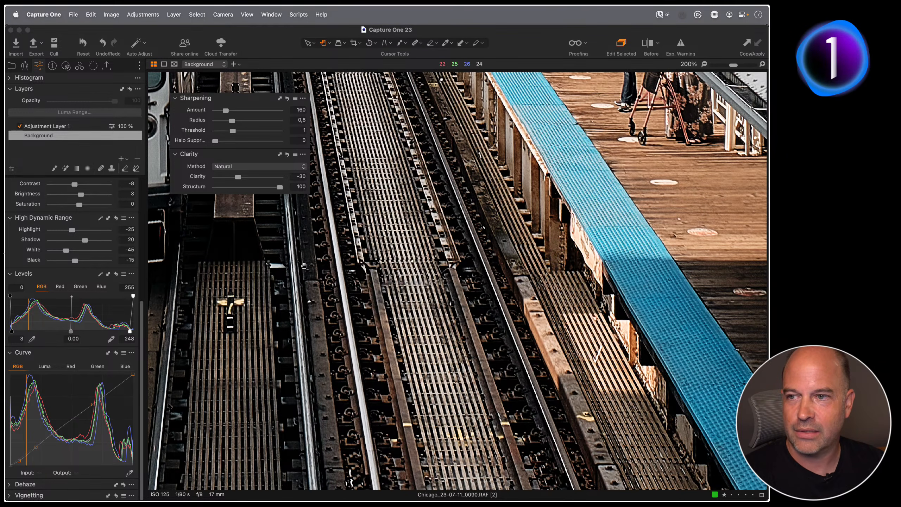
pyautogui.moveTo(635, 150); pyautogui.dragTo(417, 382)
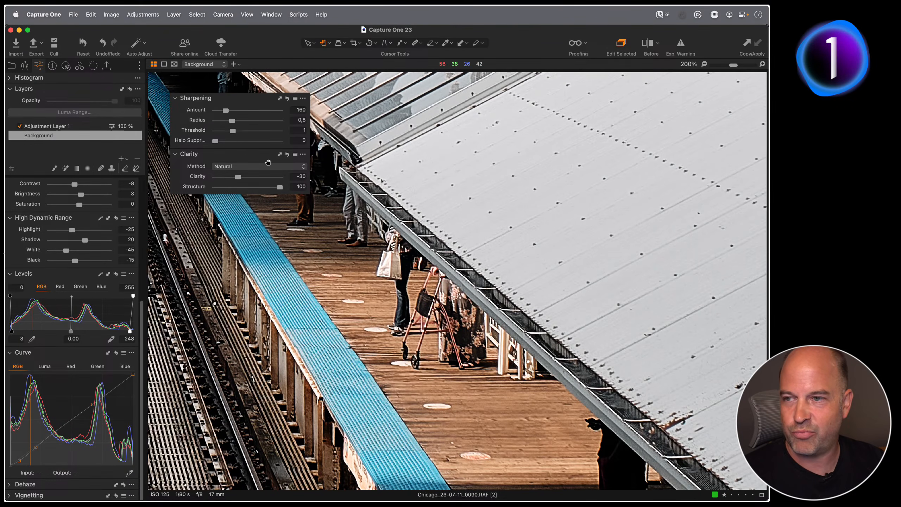
# - Reduce Structure to 1 on the Background layer and inspect the front of the train
pyautogui.click(238, 187)
pyautogui.moveTo(236, 189); pyautogui.dragTo(244, 189)
pyautogui.moveTo(280, 309); pyautogui.dragTo(607, 201)
pyautogui.moveTo(418, 251); pyautogui.dragTo(603, 299)
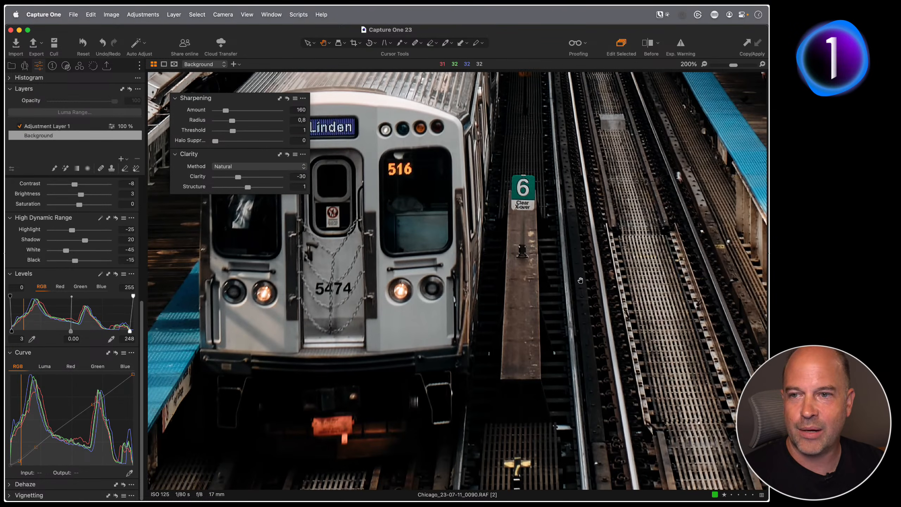
pyautogui.moveTo(511, 215); pyautogui.dragTo(503, 332)
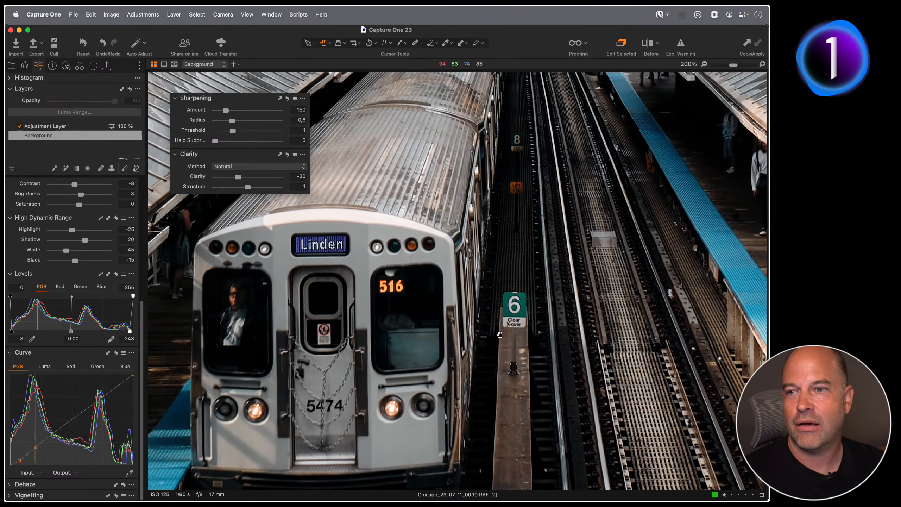
# - Set Structure to 12 on the Background layer and examine the train's front detail up to 300%
pyautogui.moveTo(247, 189); pyautogui.dragTo(252, 189)
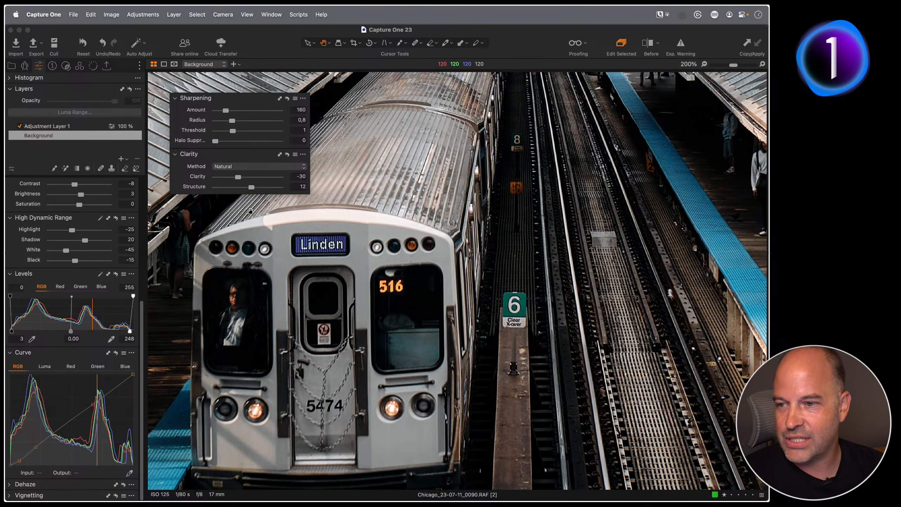
pyautogui.moveTo(250, 211); pyautogui.dragTo(338, 128)
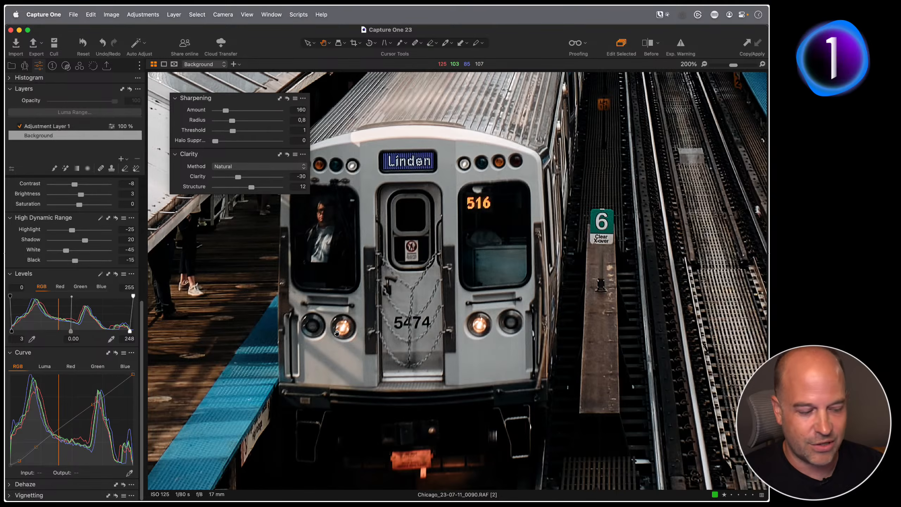
pyautogui.press('super+equal')
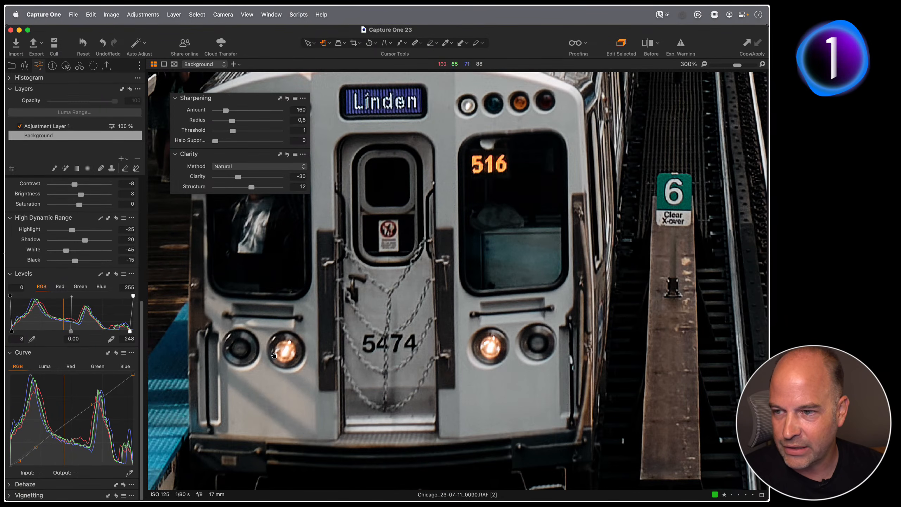
pyautogui.moveTo(269, 354); pyautogui.dragTo(367, 399)
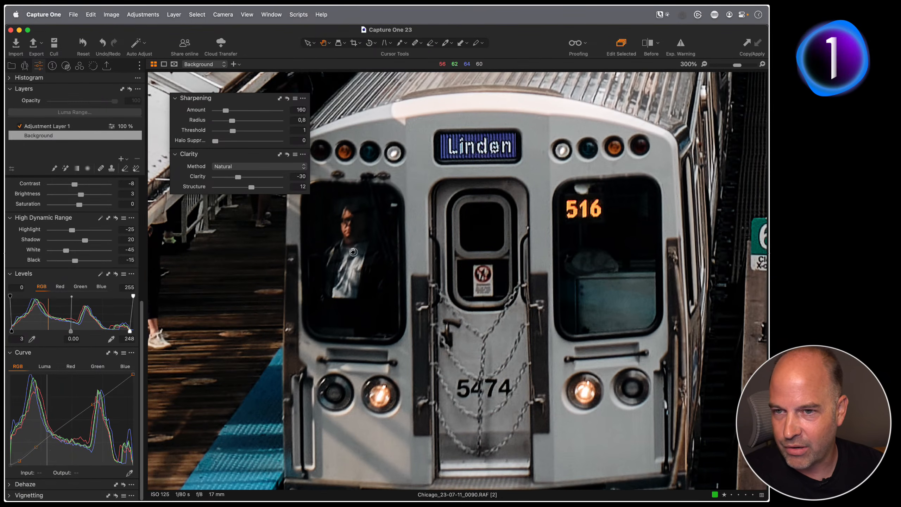
# - Reset Structure on the Background layer and set it to 5
pyautogui.moveTo(351, 229); pyautogui.dragTo(321, 187)
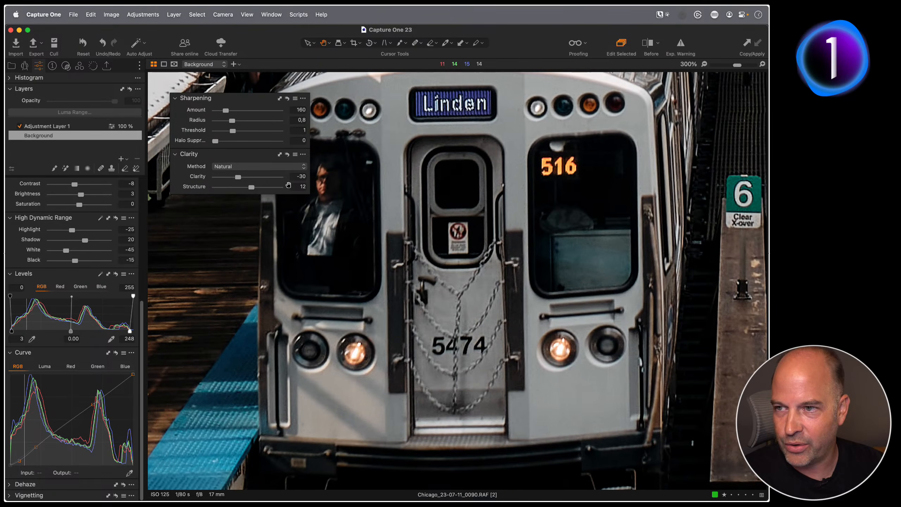
pyautogui.doubleClick(242, 187)
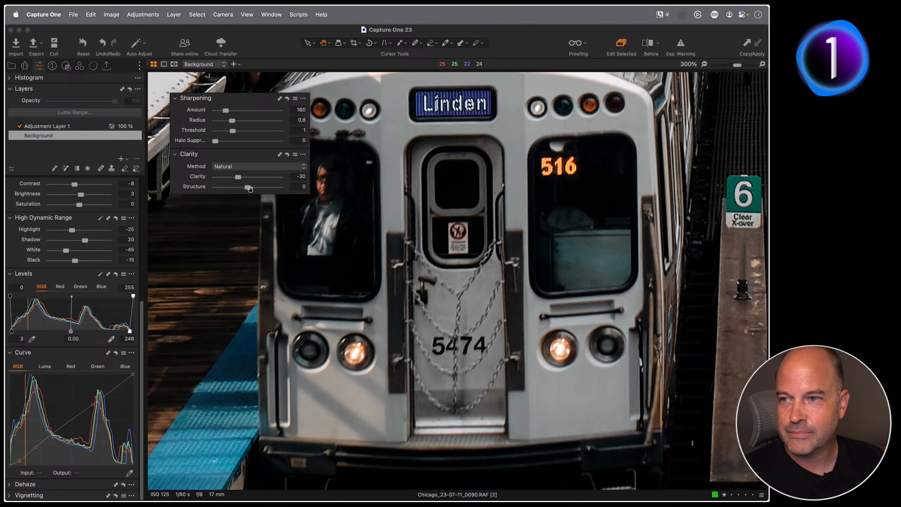
pyautogui.moveTo(247, 187)
pyautogui.mouseDown()
pyautogui.moveTo(274, 188)
pyautogui.moveTo(241, 188)
pyautogui.moveTo(250, 188)
pyautogui.mouseUp()
pyautogui.doubleClick(450, 298)
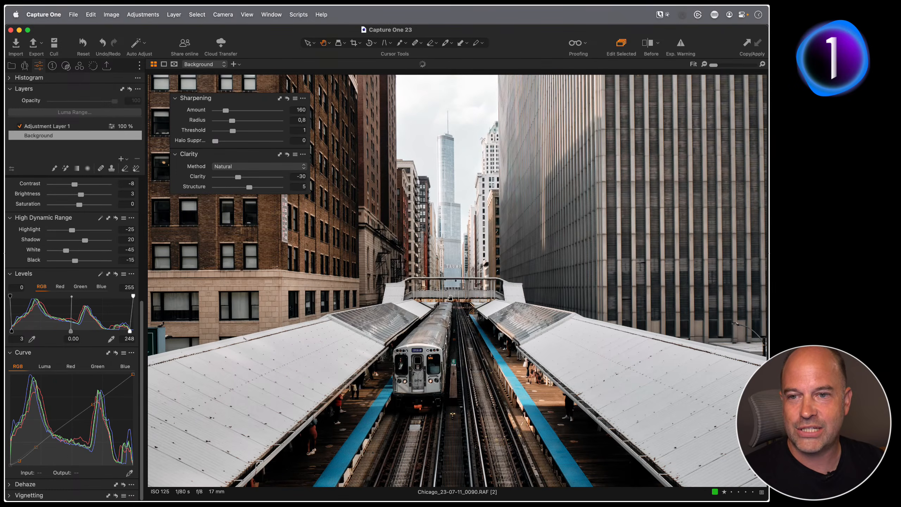
# - Set Structure to 16 on the Background layer and examine the city buildings and fire escapes at 200%
pyautogui.doubleClick(632, 255)
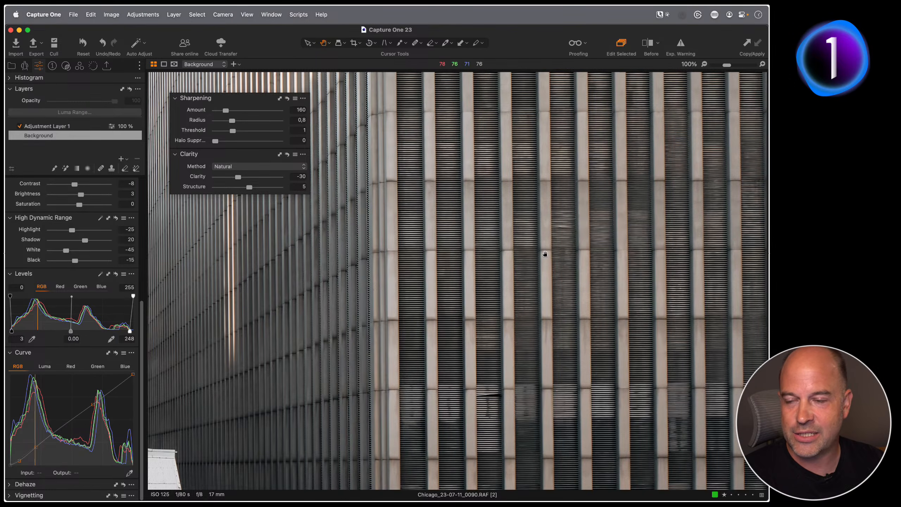
pyautogui.doubleClick(544, 254)
pyautogui.doubleClick(454, 244)
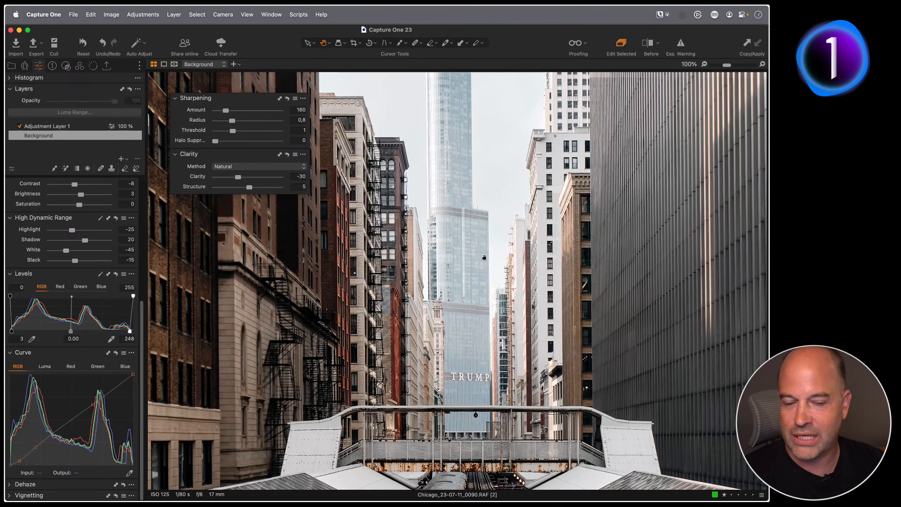
pyautogui.press('super+plus')
pyautogui.moveTo(505, 237); pyautogui.dragTo(508, 271)
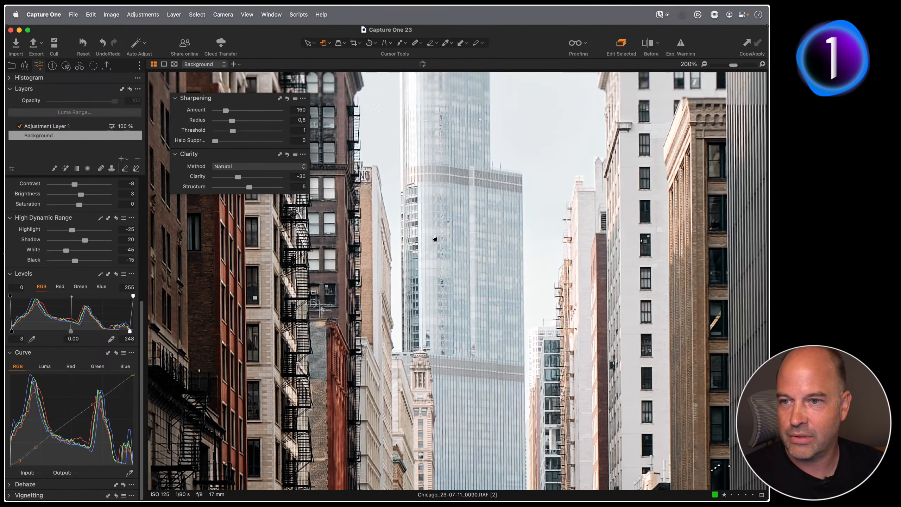
pyautogui.moveTo(250, 187); pyautogui.dragTo(254, 188)
pyautogui.moveTo(199, 289); pyautogui.dragTo(272, 247)
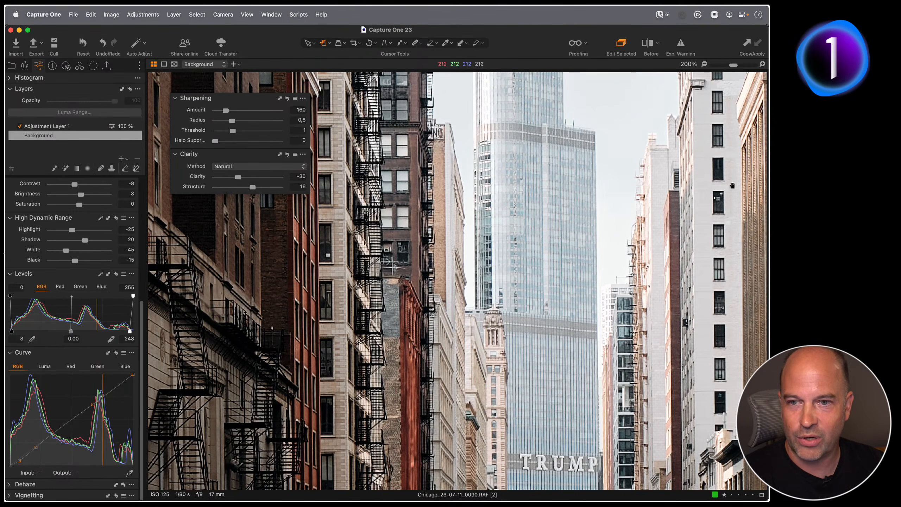
pyautogui.moveTo(272, 247); pyautogui.dragTo(412, 235)
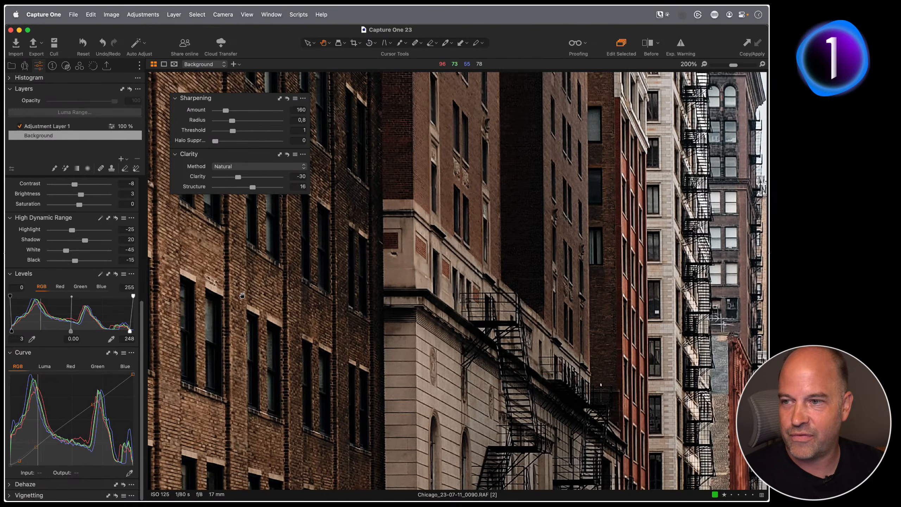
pyautogui.doubleClick(375, 300)
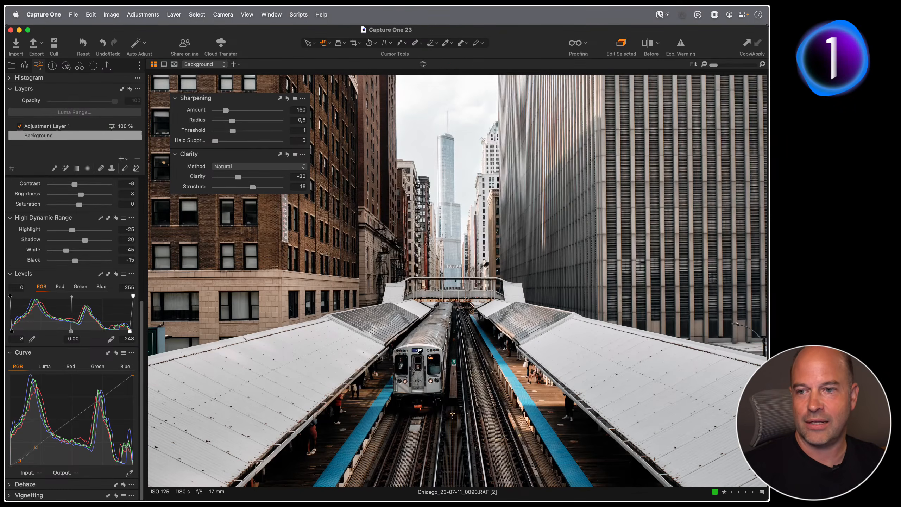
# - Set Structure to 6 on the Background layer, reopen the variant from the thumbnails and check the train at 100%
pyautogui.moveTo(253, 190); pyautogui.dragTo(250, 194)
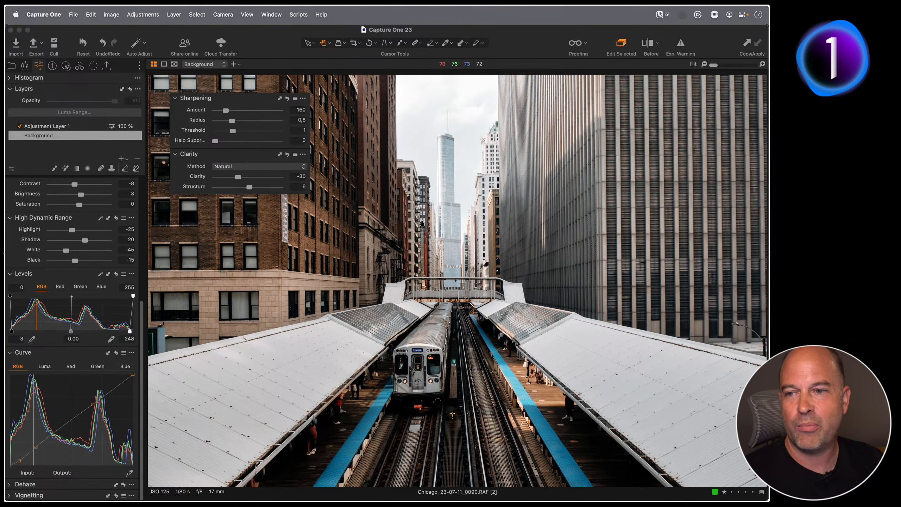
pyautogui.press('g')
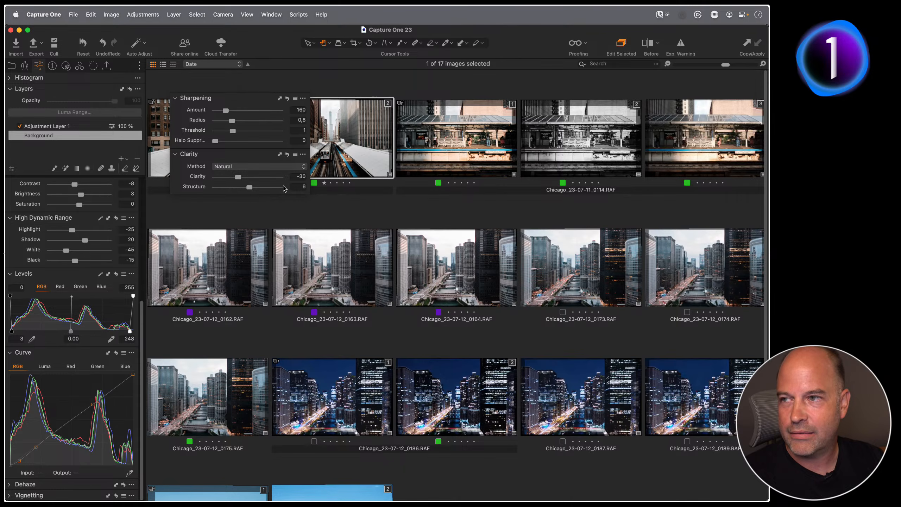
pyautogui.doubleClick(369, 129)
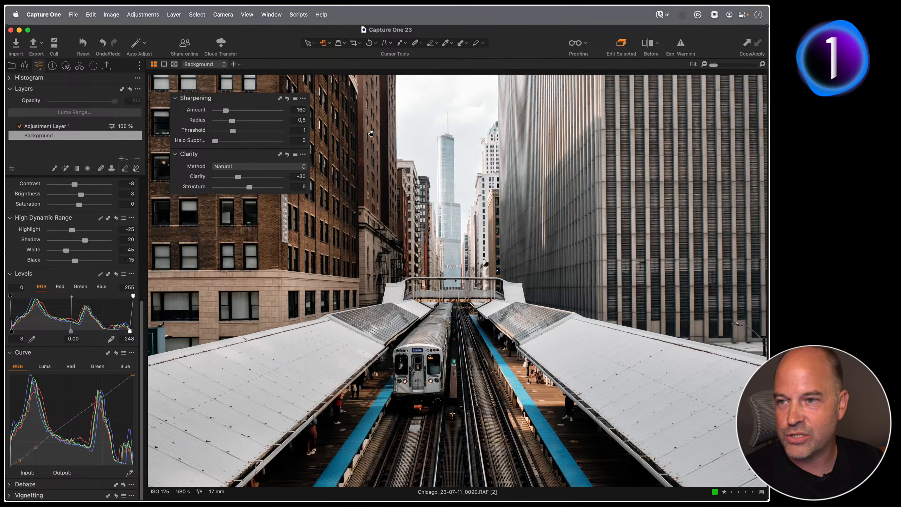
pyautogui.doubleClick(396, 372)
pyautogui.moveTo(525, 298); pyautogui.dragTo(457, 283)
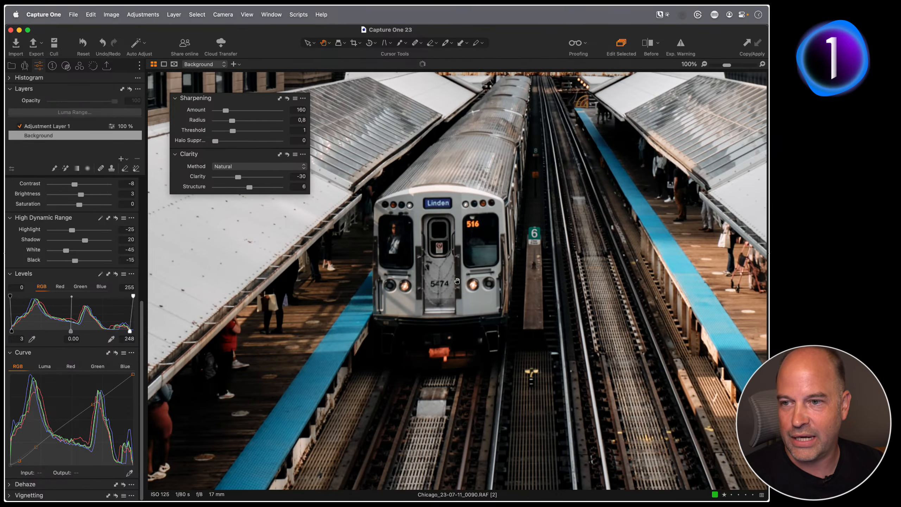
# - Browse the catalog's demonstration image folders in the Library and open the Japan folder
pyautogui.click(10, 65)
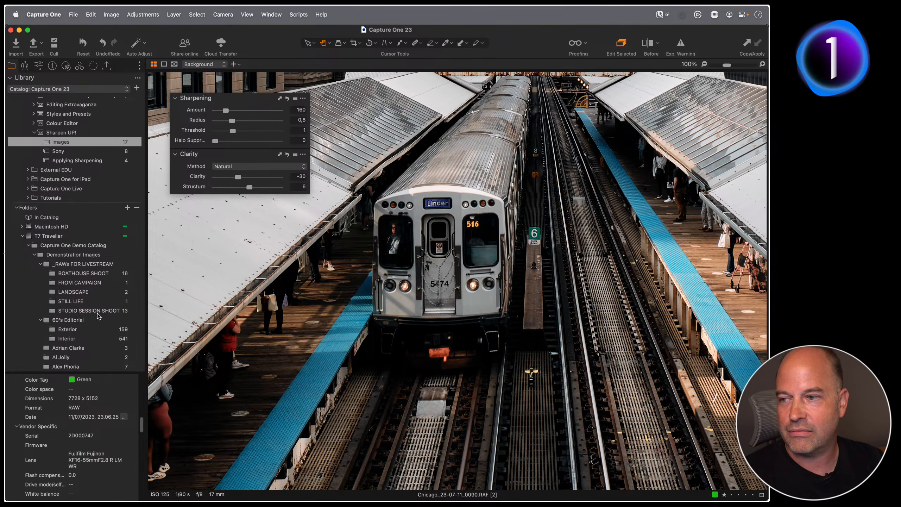
pyautogui.scroll(-4, 98, 316)
pyautogui.scroll(-2, 98, 316)
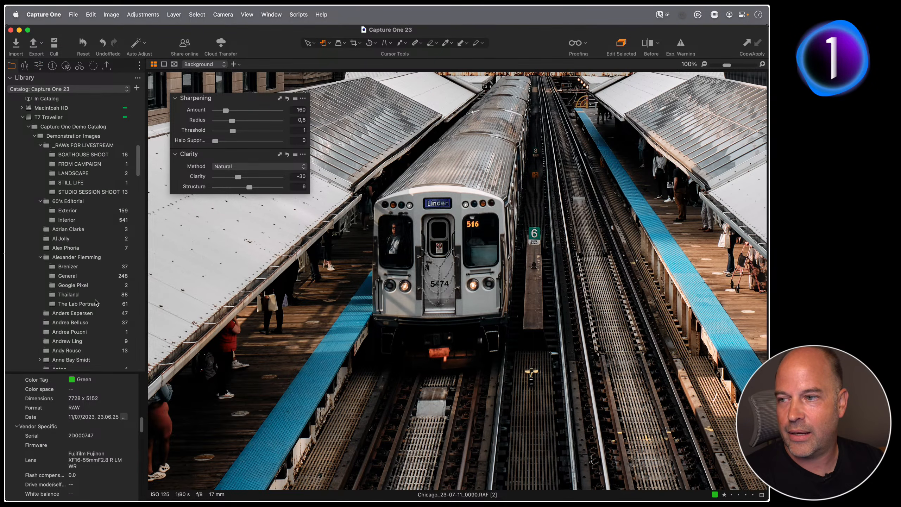
pyautogui.scroll(-15, 94, 302)
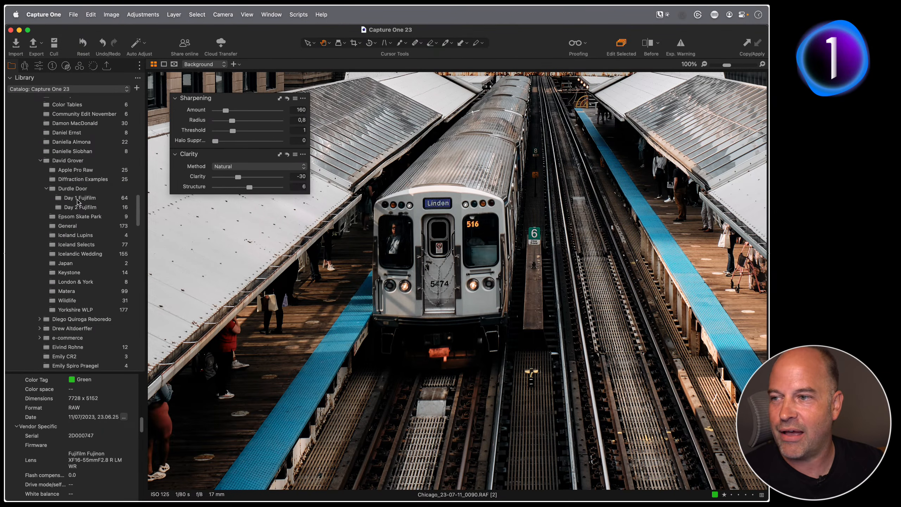
pyautogui.scroll(1, 79, 203)
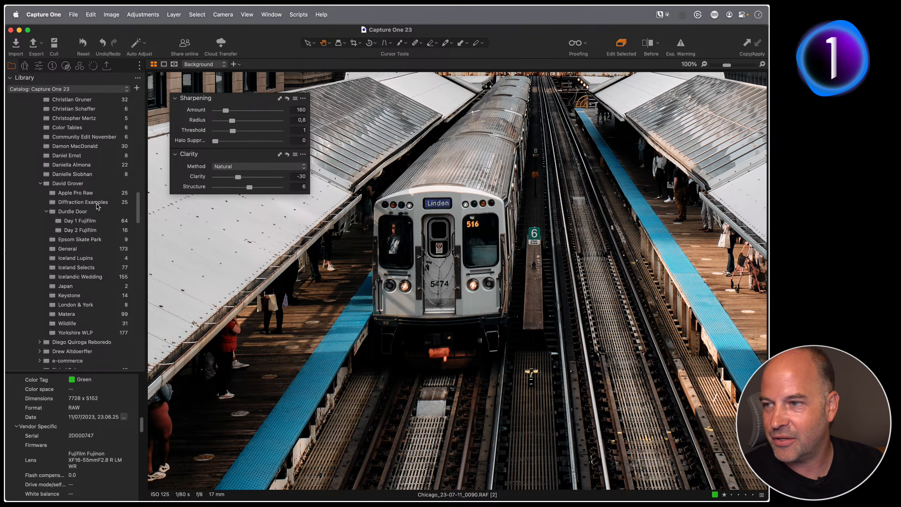
pyautogui.click(82, 286)
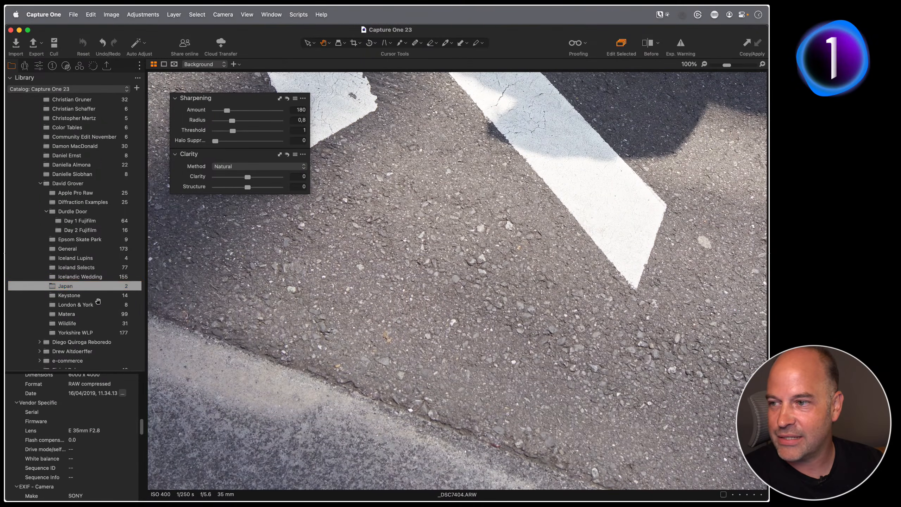
# - Open the Keystone folder, examine the castle photo _DSC4725.ARW at 100% and return to the thumbnails
pyautogui.press('Down')
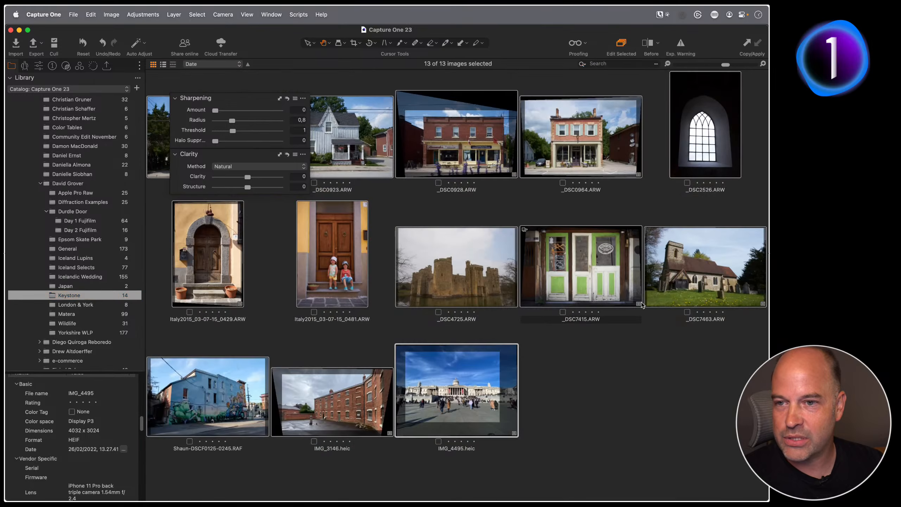
pyautogui.click(488, 280)
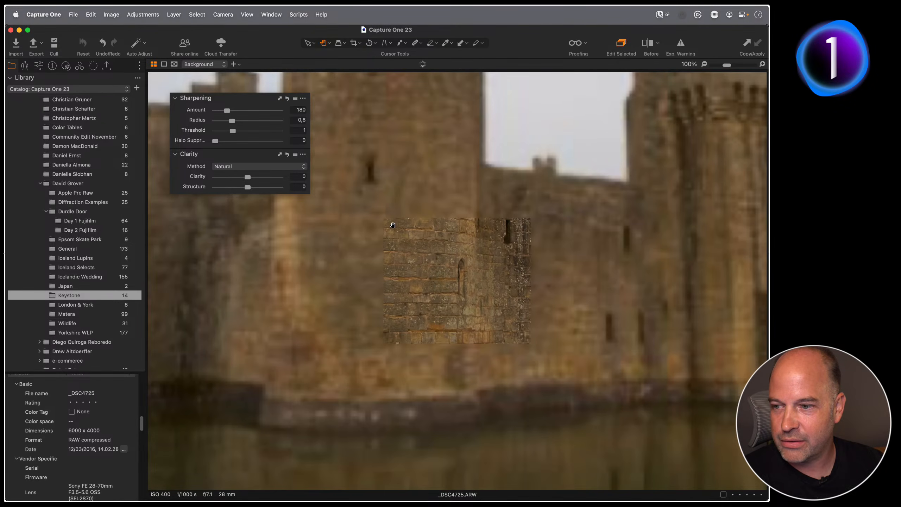
pyautogui.moveTo(393, 223); pyautogui.dragTo(498, 284)
pyautogui.press('g')
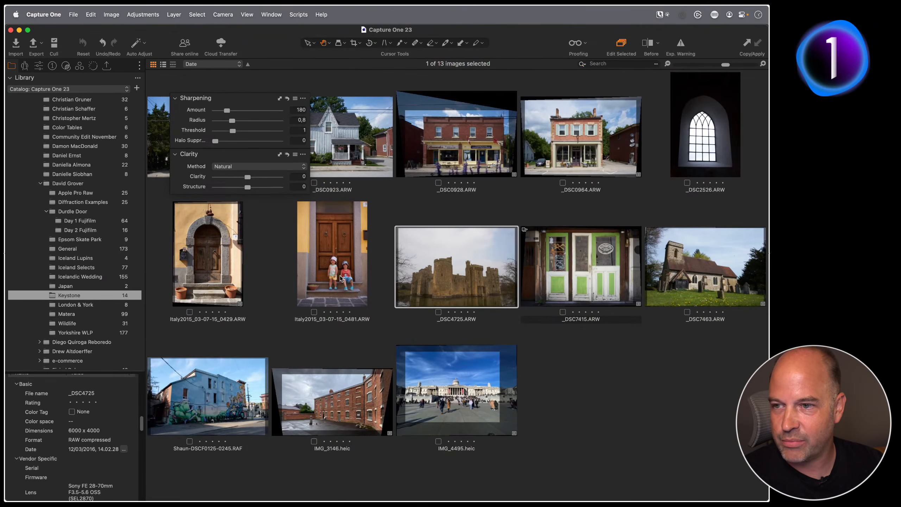
# - View IMG_3146.heic and Italy2015_03-07-15_0429.ARW at 100% and return to the Keystone thumbnails
pyautogui.doubleClick(350, 400)
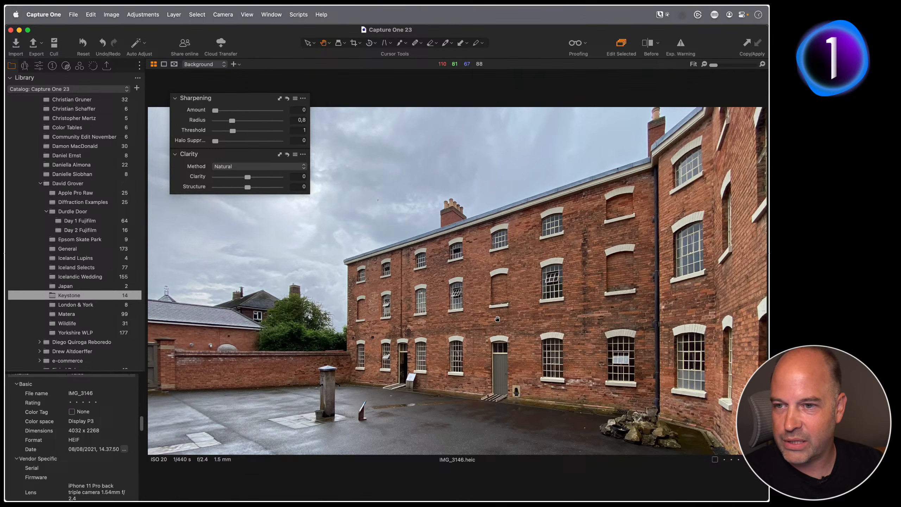
pyautogui.doubleClick(498, 318)
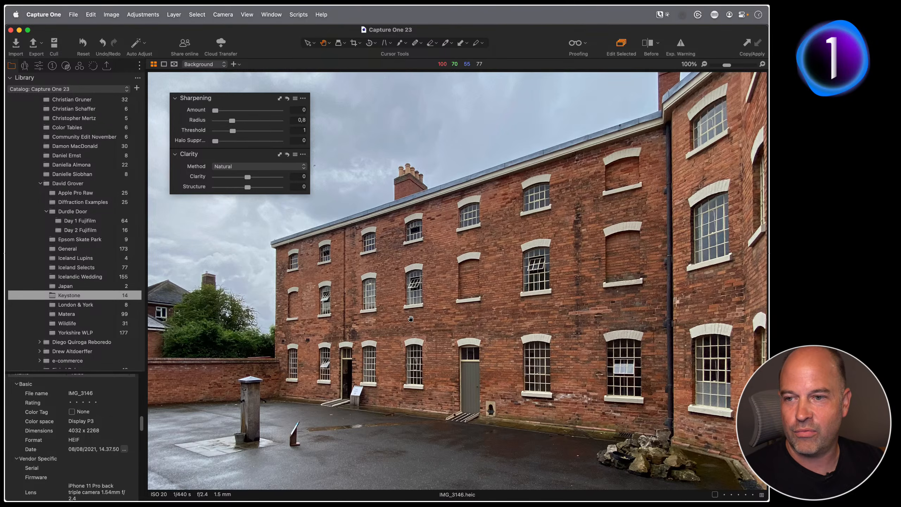
pyautogui.press('alt+super+v')
pyautogui.click(253, 310)
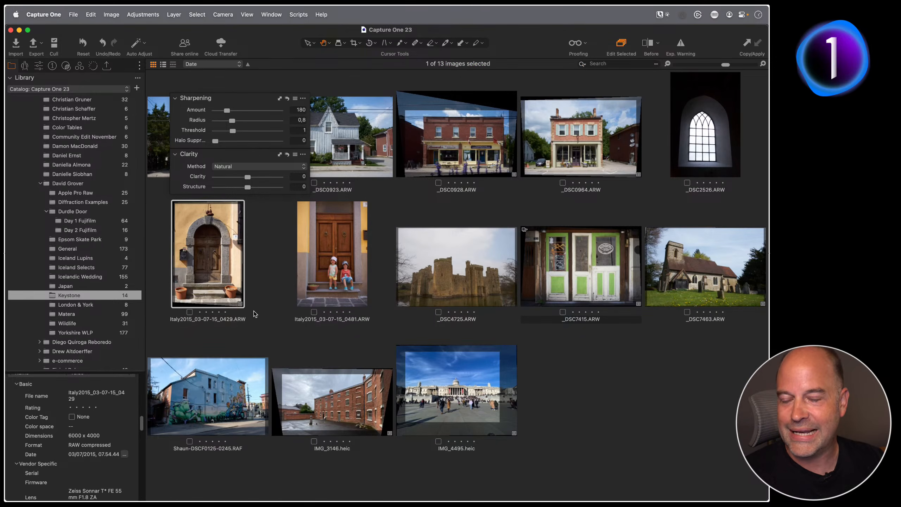
pyautogui.press('alt+super+v')
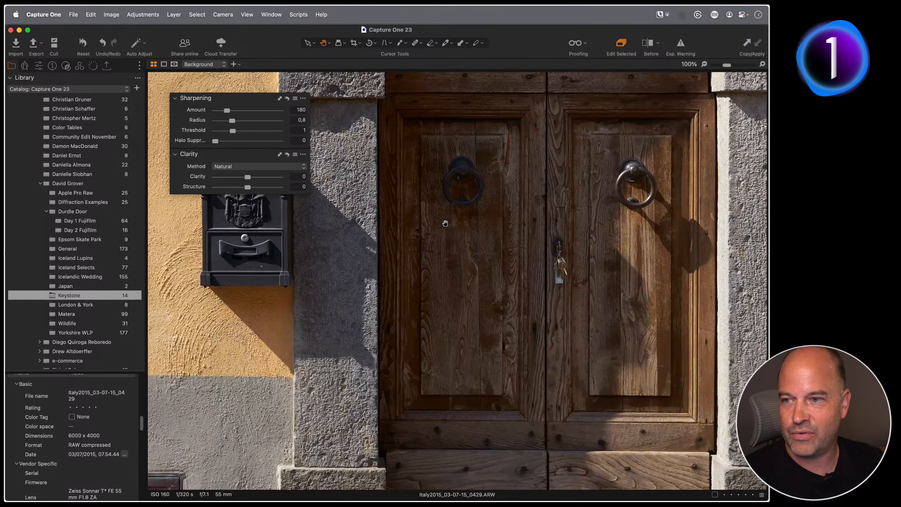
pyautogui.press('alt+super+v')
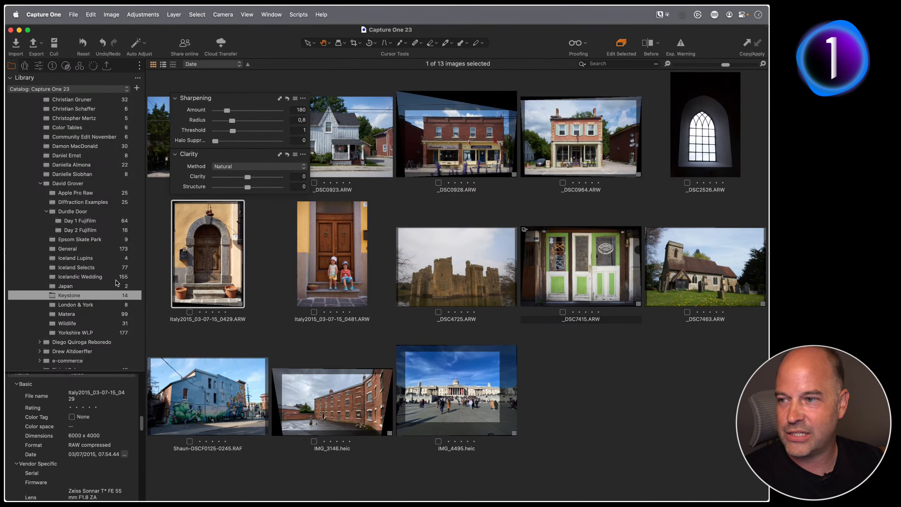
# - Open the first variant of London_21-08-16_0768.RAF from the London & York folder and examine the bridge and rooftops at 100%
pyautogui.scroll(-3, 117, 283)
pyautogui.click(87, 266)
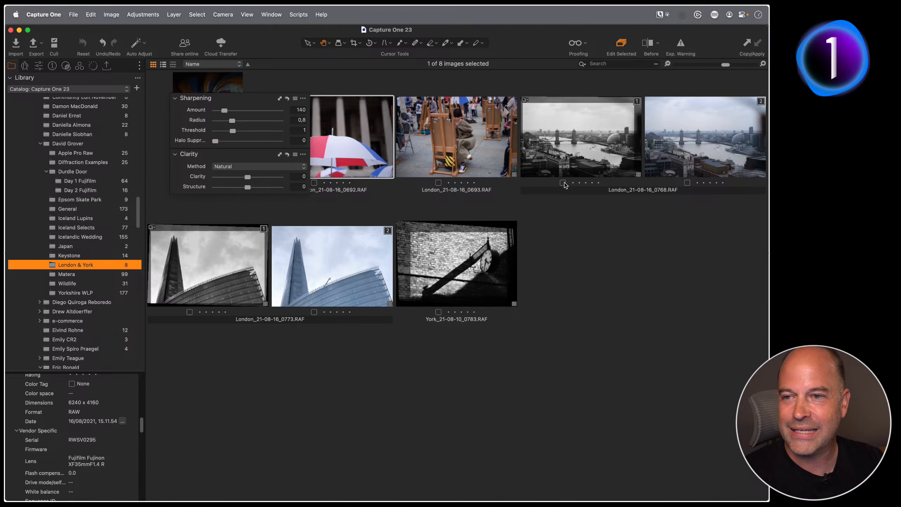
pyautogui.doubleClick(596, 162)
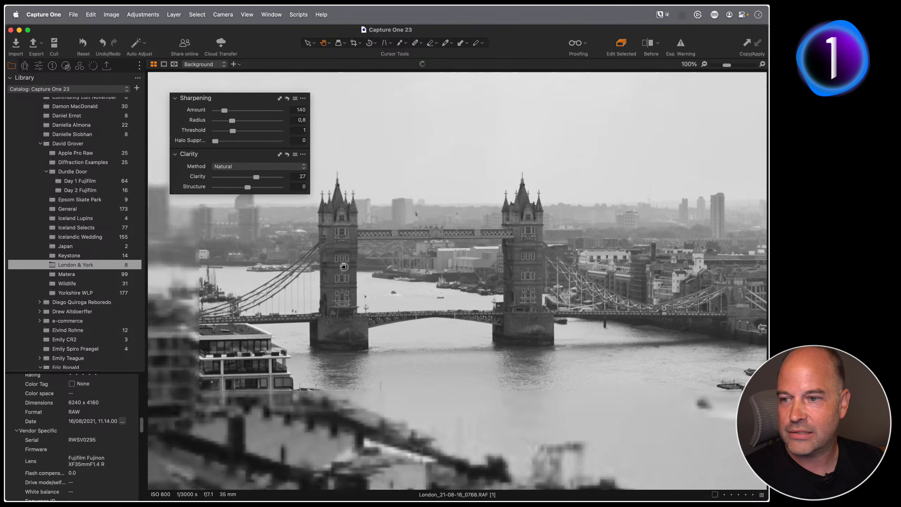
pyautogui.moveTo(343, 266); pyautogui.dragTo(348, 277)
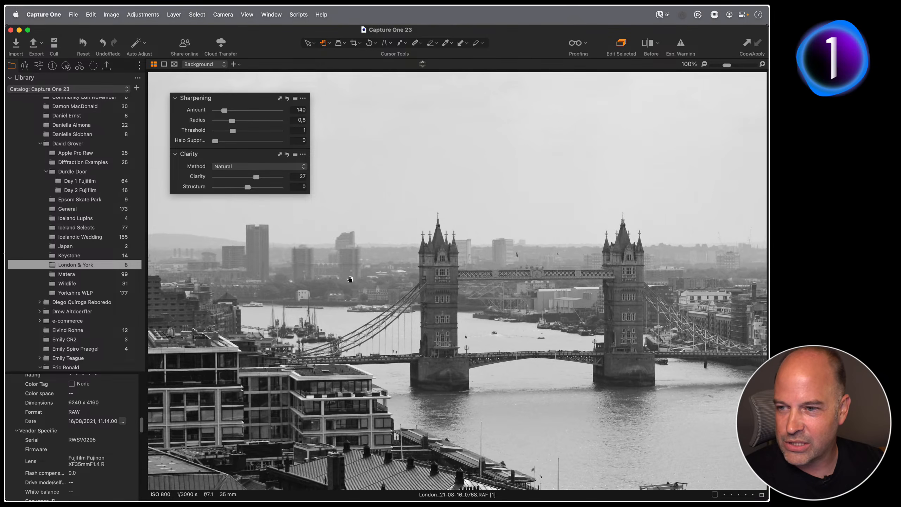
pyautogui.moveTo(348, 343); pyautogui.dragTo(376, 244)
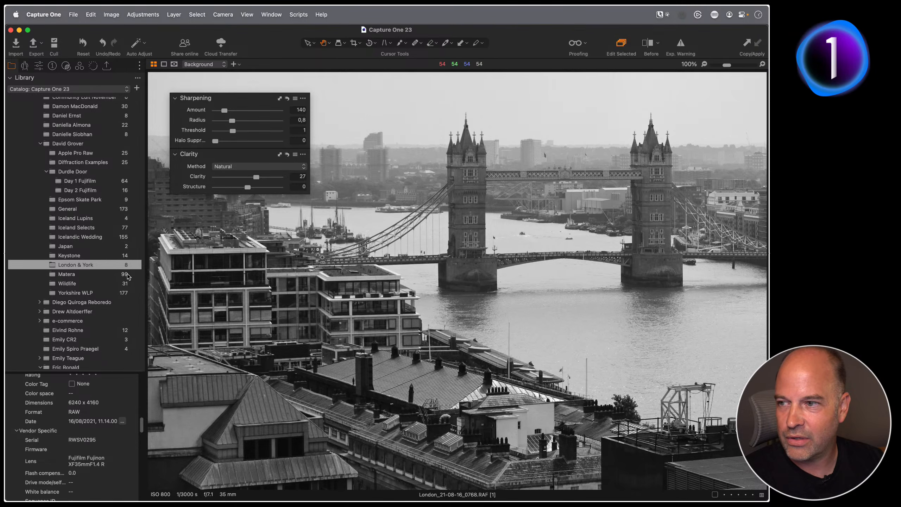
# - Open Matera_23-03-16_0012.RAF from the Matera folder, centre the facade at 100% and set the Sharpening Amount to 261
pyautogui.click(95, 275)
pyautogui.press('g')
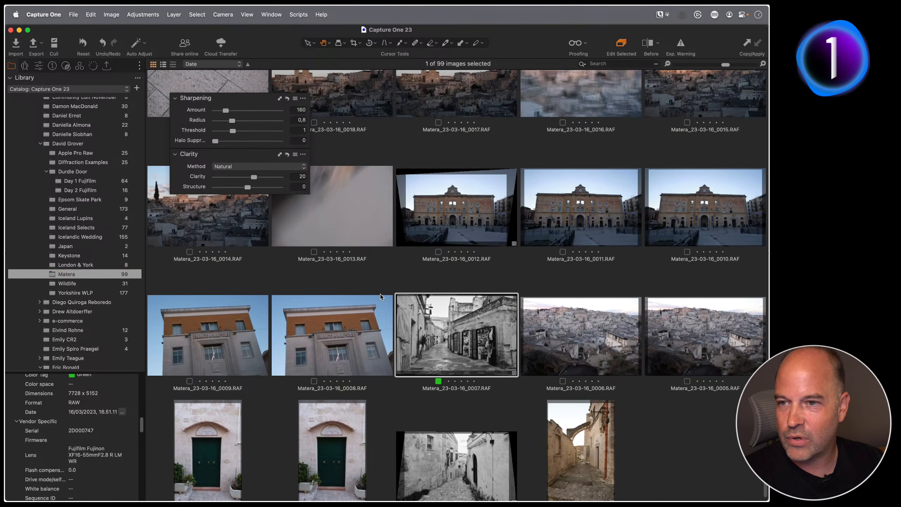
pyautogui.doubleClick(444, 223)
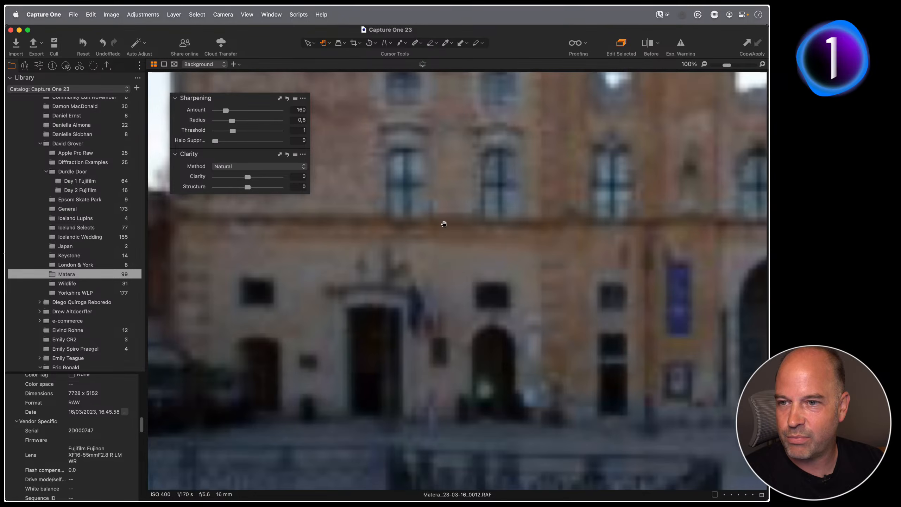
pyautogui.moveTo(445, 224); pyautogui.dragTo(514, 311)
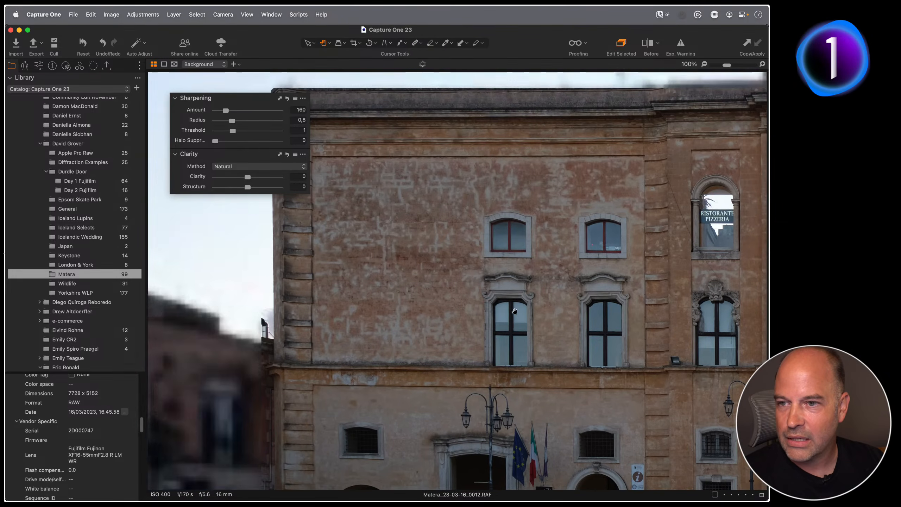
pyautogui.moveTo(539, 228); pyautogui.dragTo(321, 214)
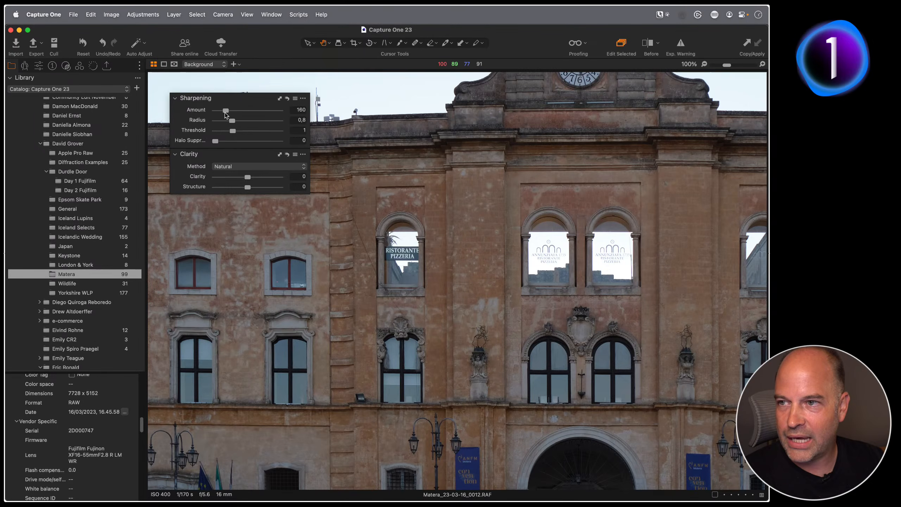
pyautogui.moveTo(226, 115); pyautogui.dragTo(232, 114)
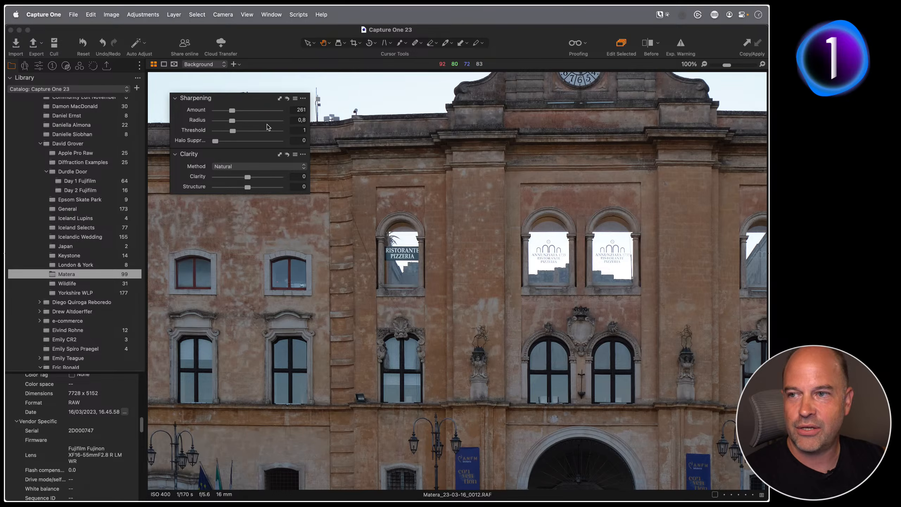
# - Open the Images album of the Sharpen UP! project and examine the skyscraper in Chicago_23-07-11_0090.RAF at 100%, returning to the full view
pyautogui.doubleClick(468, 261)
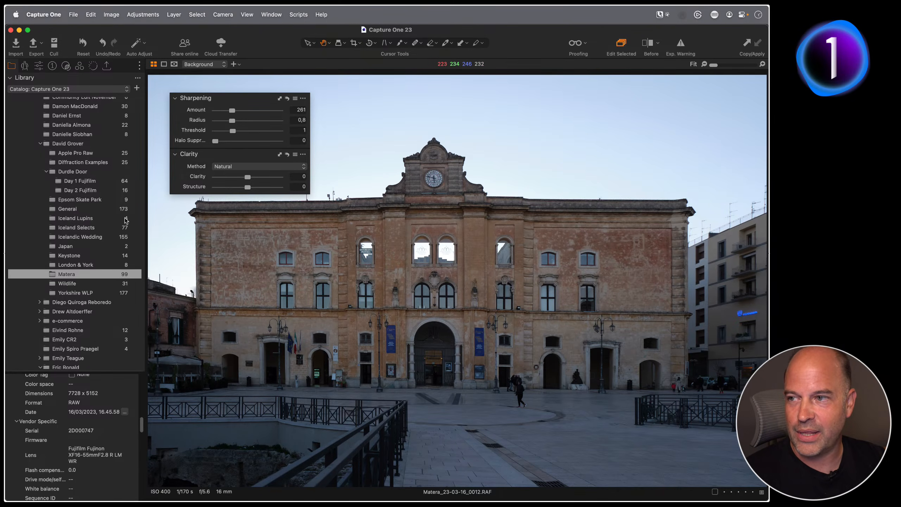
pyautogui.scroll(15, 87, 207)
pyautogui.scroll(10, 87, 206)
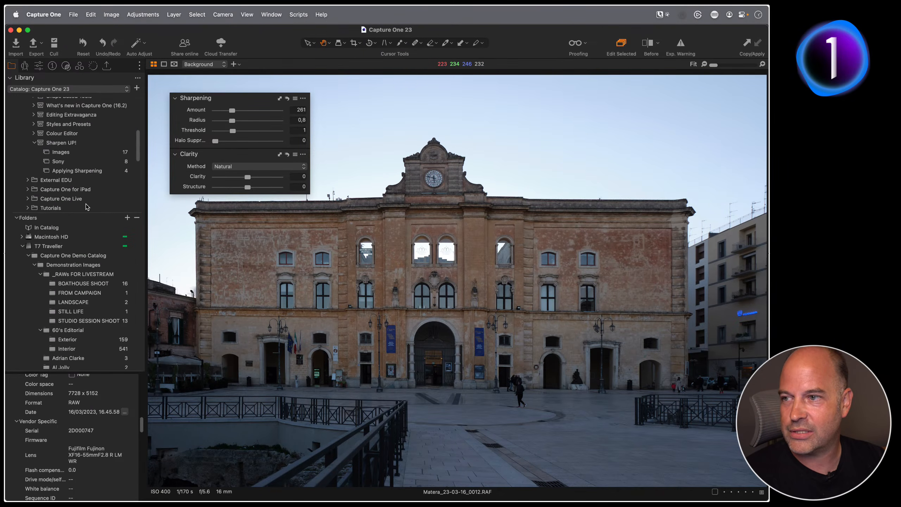
pyautogui.scroll(5, 115, 270)
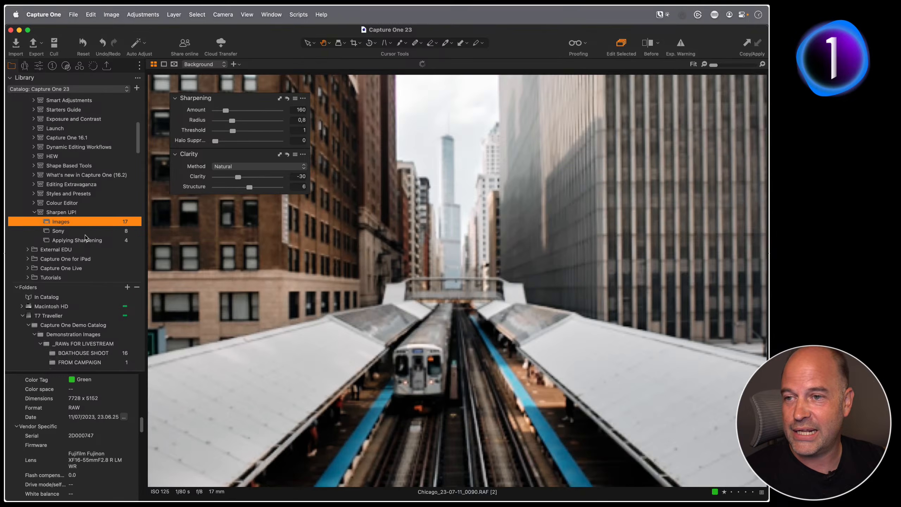
pyautogui.click(78, 221)
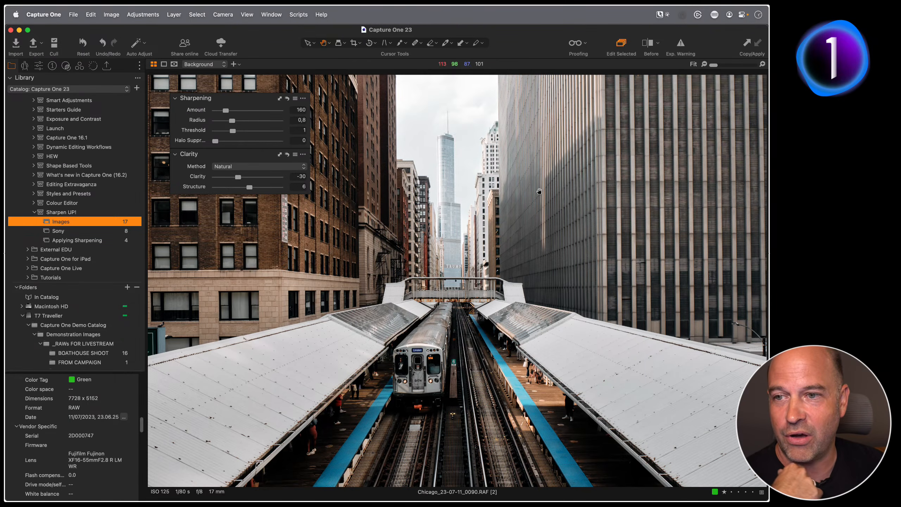
pyautogui.click(468, 185)
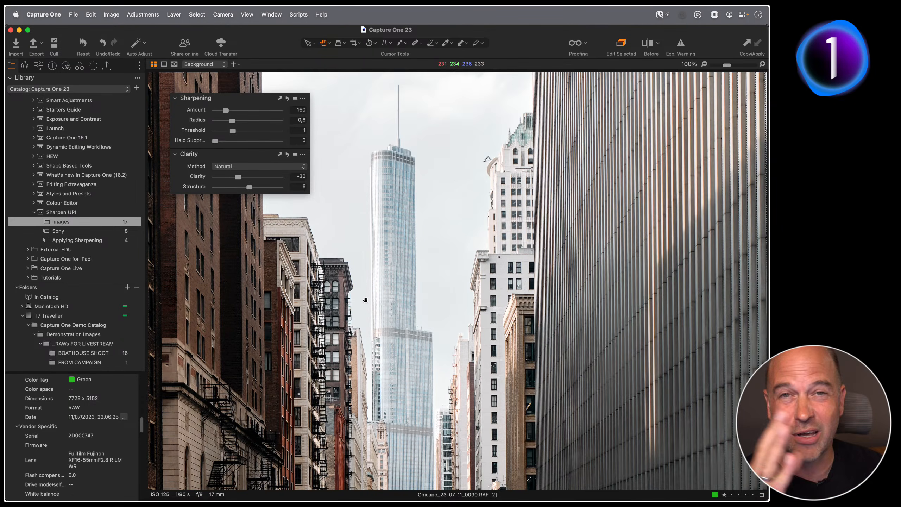
pyautogui.doubleClick(429, 336)
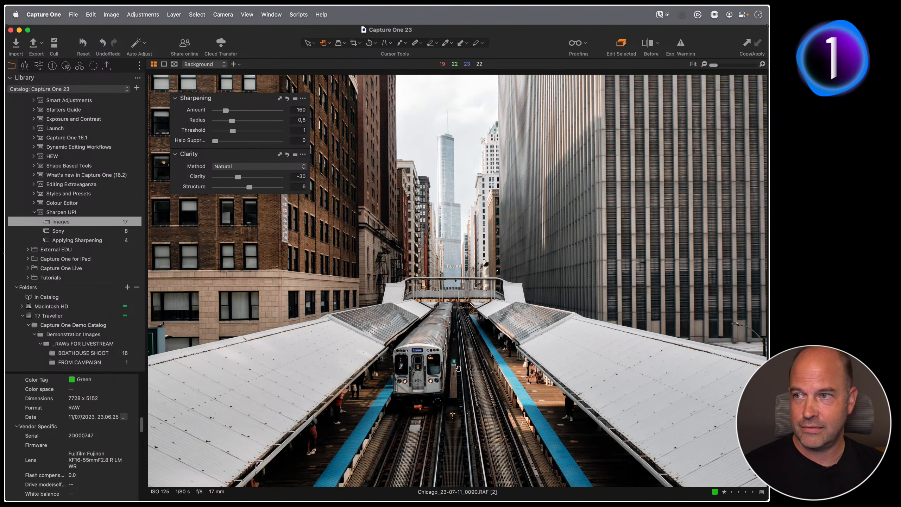
# - Switch to a workspace with the browser beside the viewer and select Adjustment Layer 1 of the Chicago train photo
pyautogui.click(271, 14)
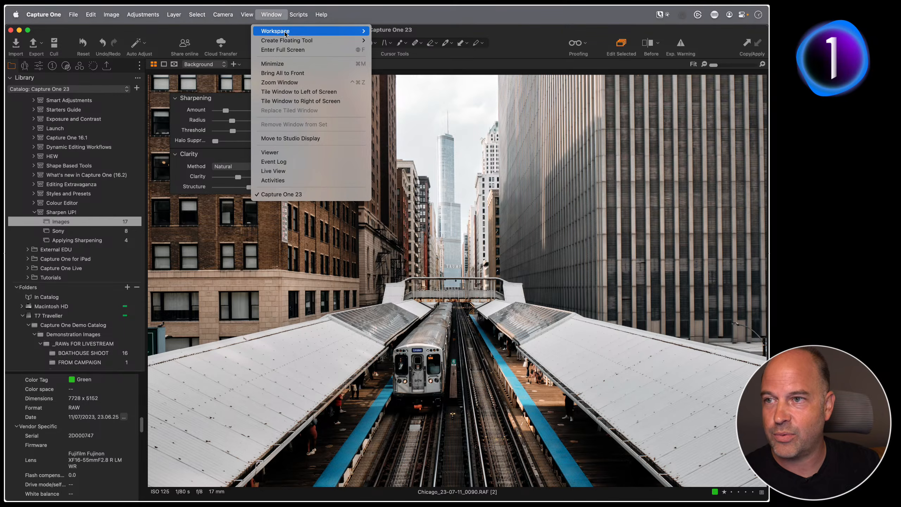
pyautogui.moveTo(354, 37)
pyautogui.click(390, 245)
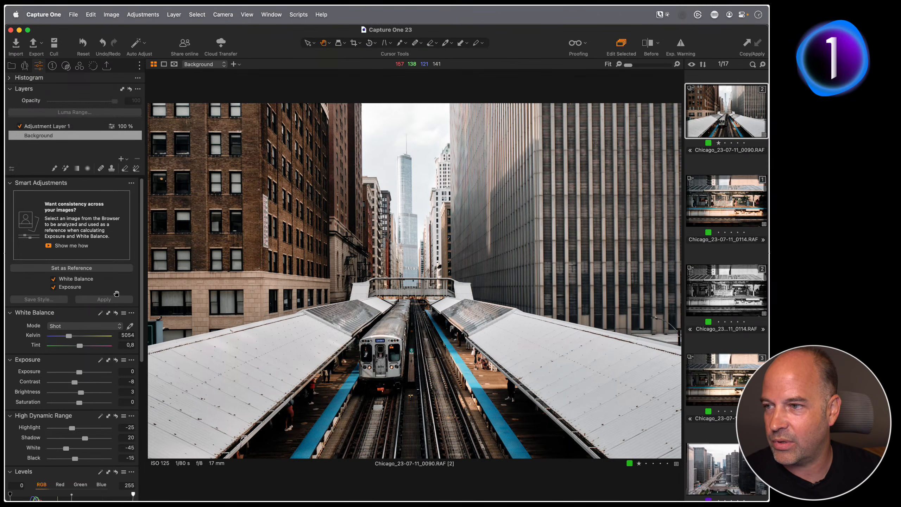
pyautogui.scroll(-2, 91, 306)
pyautogui.scroll(2, 90, 306)
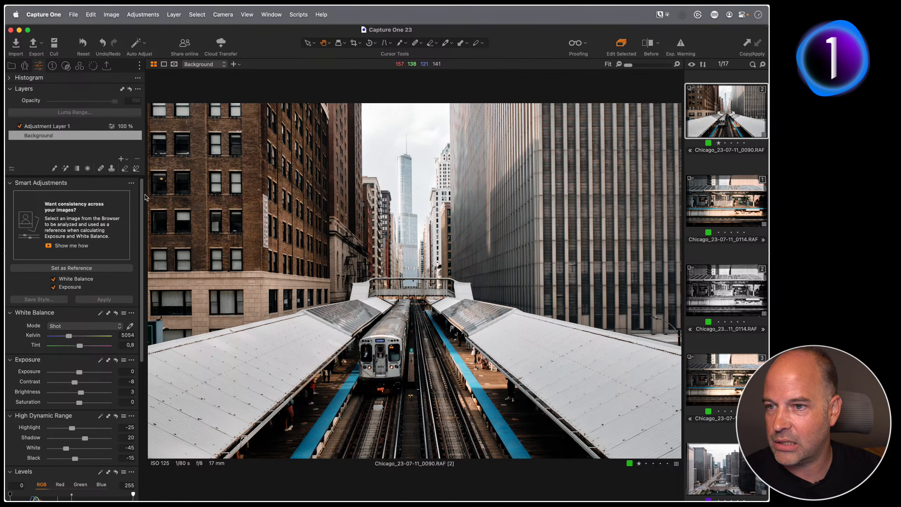
pyautogui.click(58, 126)
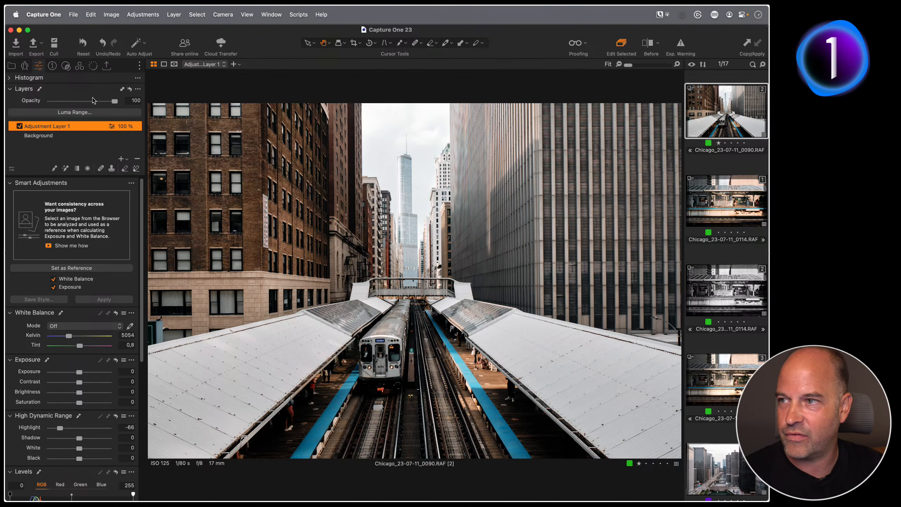
# - Compare the TIFF - Adobe RGB (1998) (8bit) and JPEG - 2560px for web use recipes at 100% in the export window, closing without exporting
pyautogui.click(34, 44)
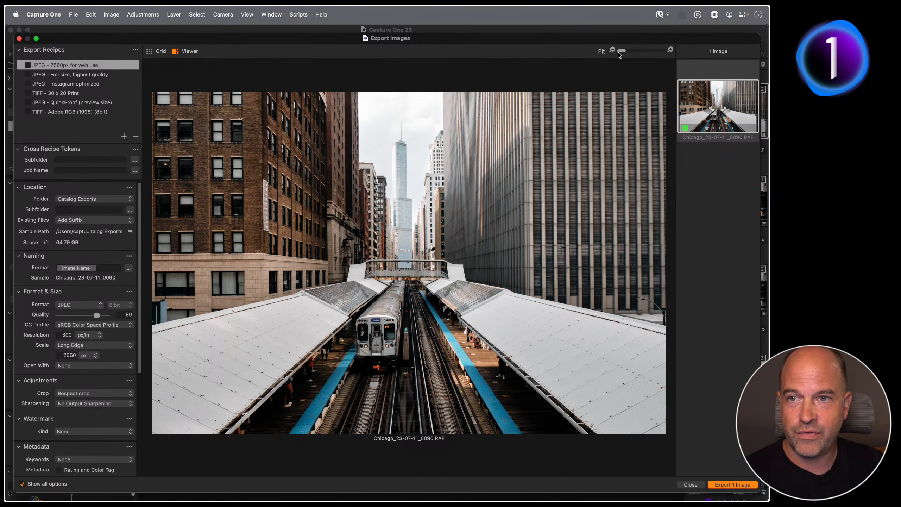
pyautogui.moveTo(621, 50); pyautogui.dragTo(638, 52)
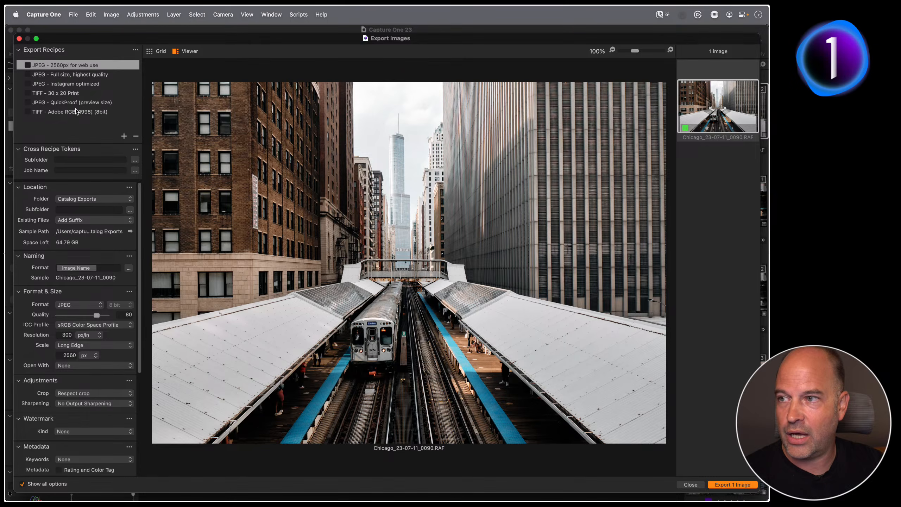
pyautogui.click(69, 113)
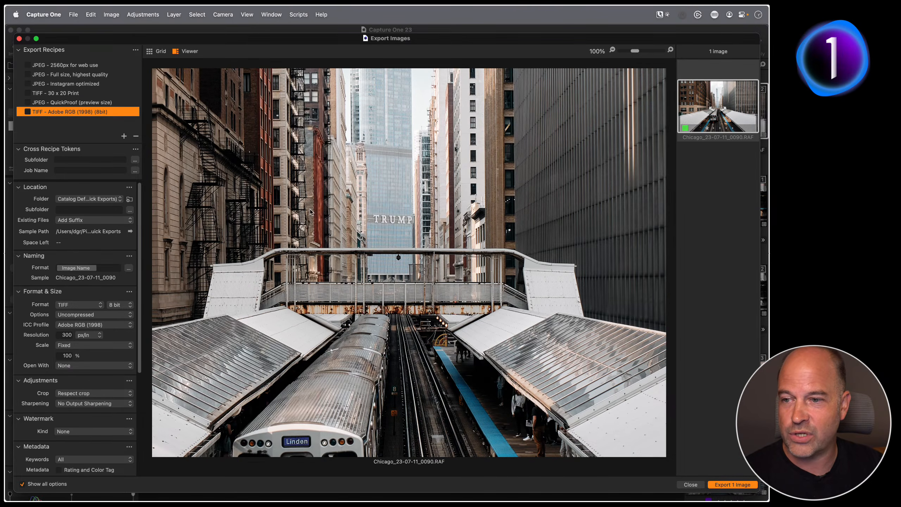
pyautogui.moveTo(346, 331); pyautogui.dragTo(469, 117)
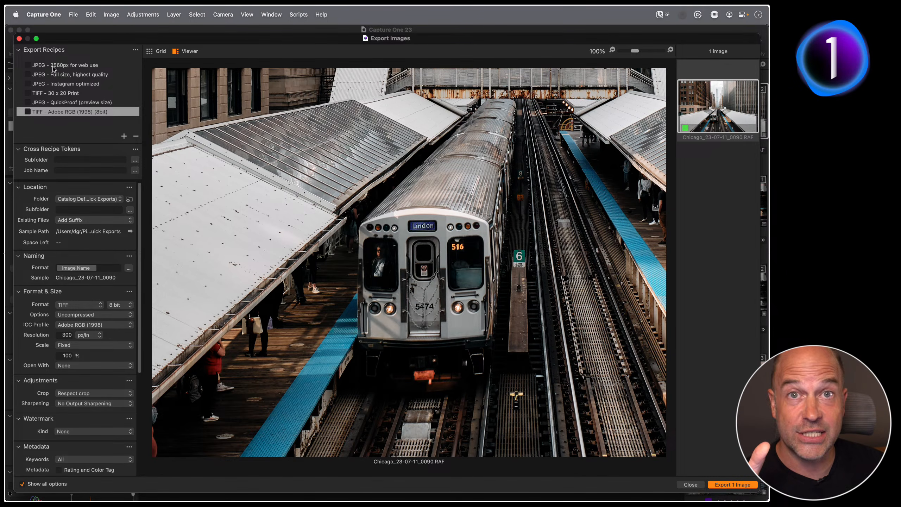
pyautogui.click(64, 67)
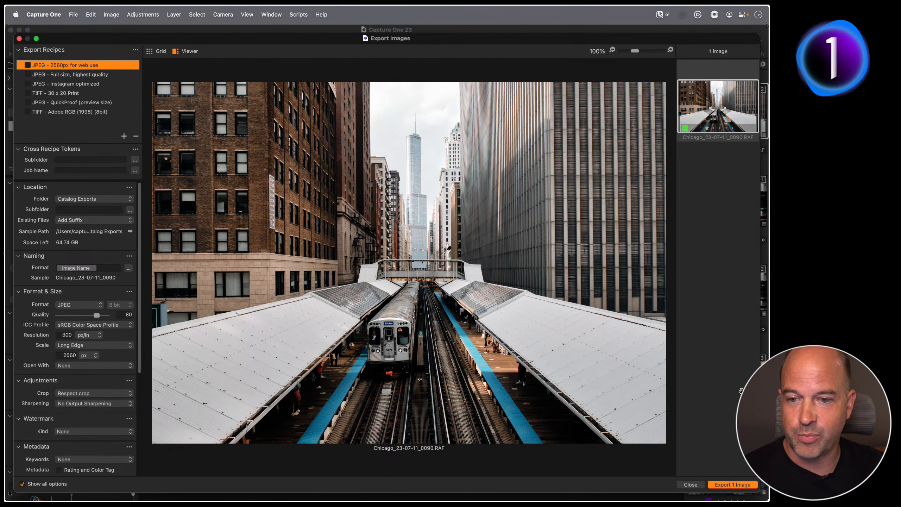
pyautogui.click(690, 489)
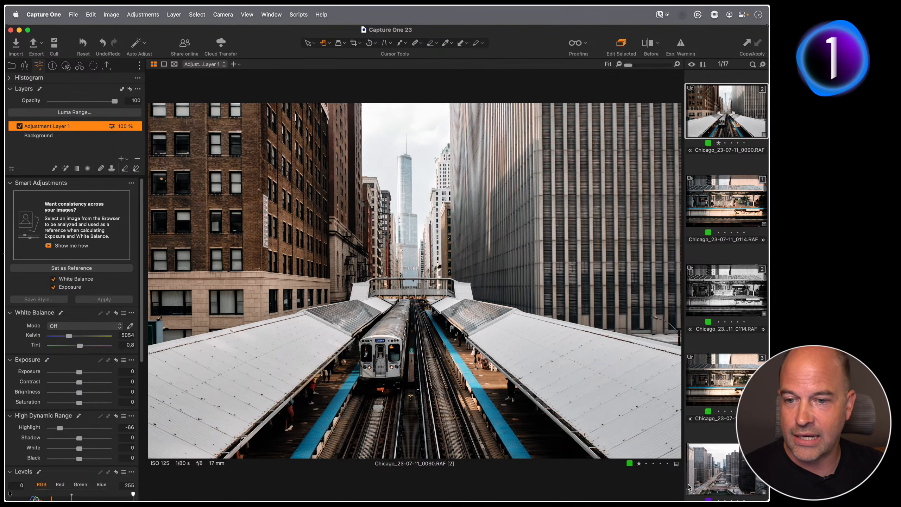
# - Show the list of export recipes in the main window and view the Chicago train photo at 100%
pyautogui.click(106, 66)
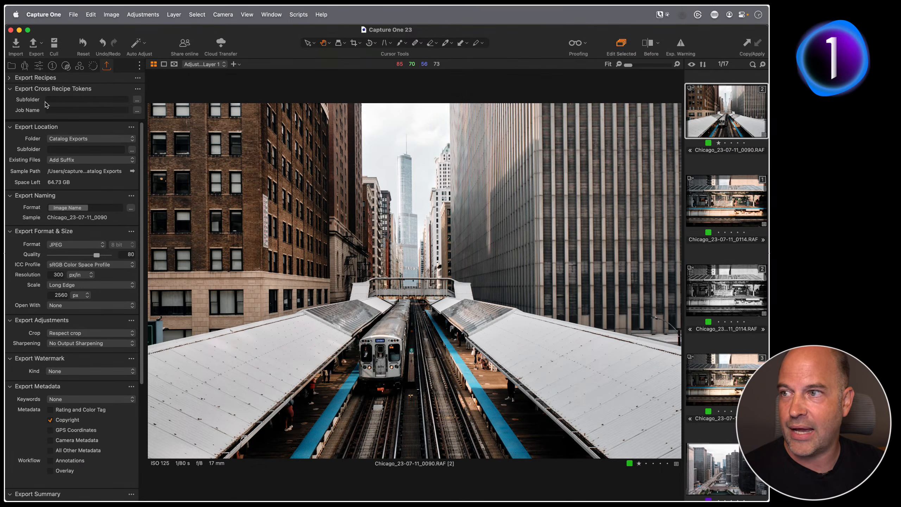
pyautogui.click(10, 78)
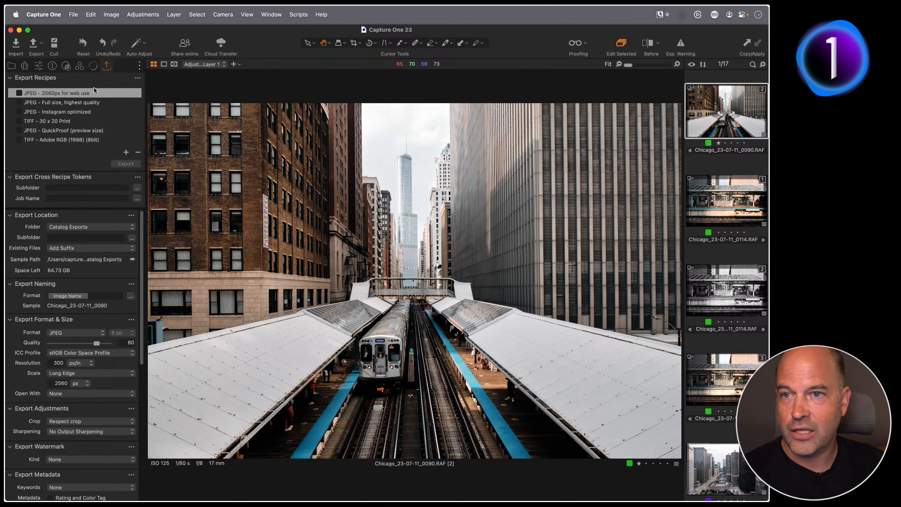
pyautogui.moveTo(628, 65); pyautogui.dragTo(644, 67)
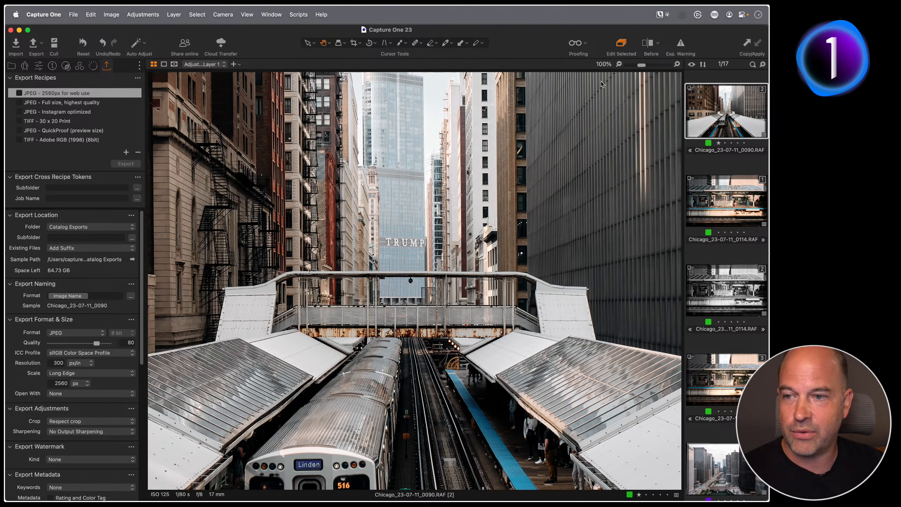
# - Go through the export recipes from Instagram optimized to TIFF - Adobe RGB and back to JPEG - 2560px for web use, watching the viewer
pyautogui.click(64, 111)
pyautogui.click(66, 122)
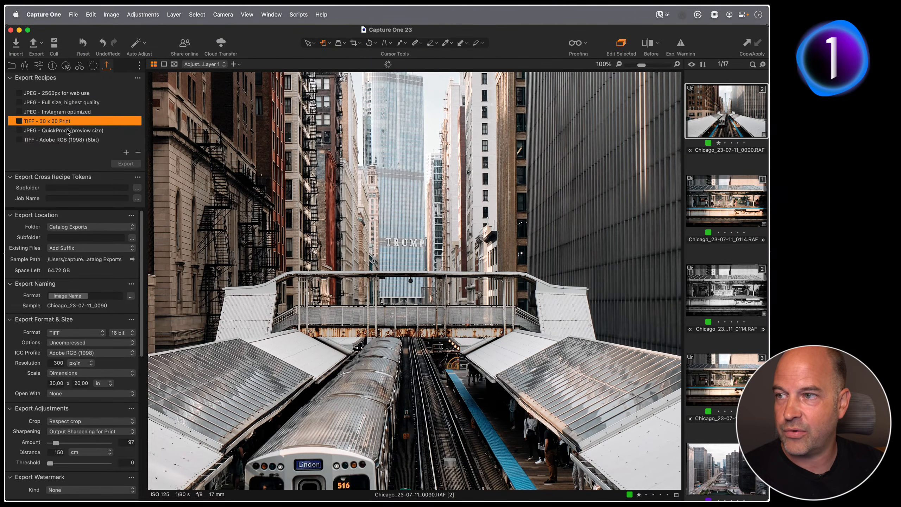
pyautogui.click(69, 131)
pyautogui.click(74, 139)
pyautogui.click(57, 128)
pyautogui.click(62, 119)
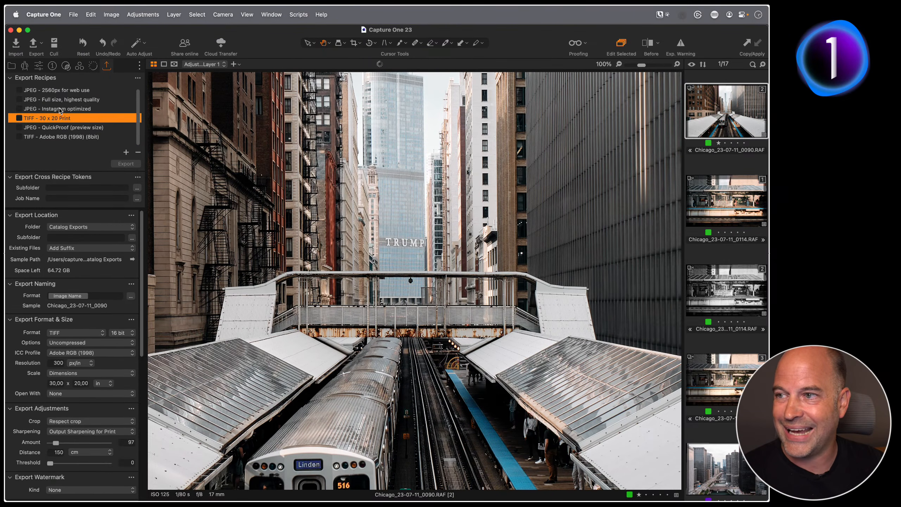
pyautogui.click(61, 109)
pyautogui.click(60, 99)
pyautogui.click(59, 90)
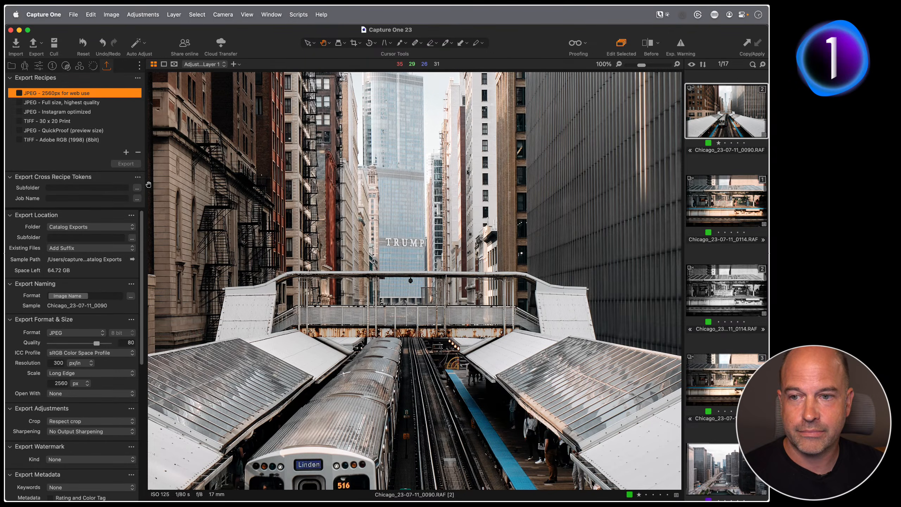
# - Turn on Recipe Proofing and compare the TIFF - Adobe RGB (1998) (8bit) recipe with JPEG - 2560px for web use in the viewer
pyautogui.click(245, 11)
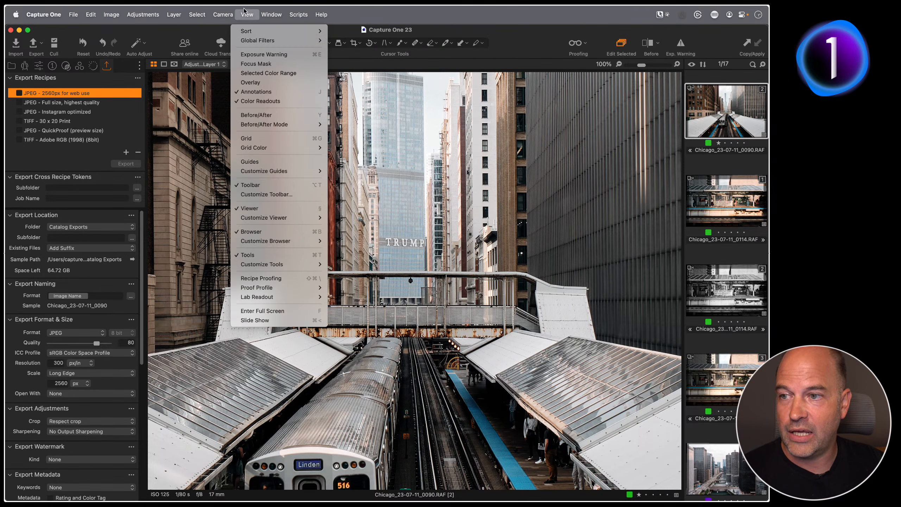
pyautogui.click(288, 281)
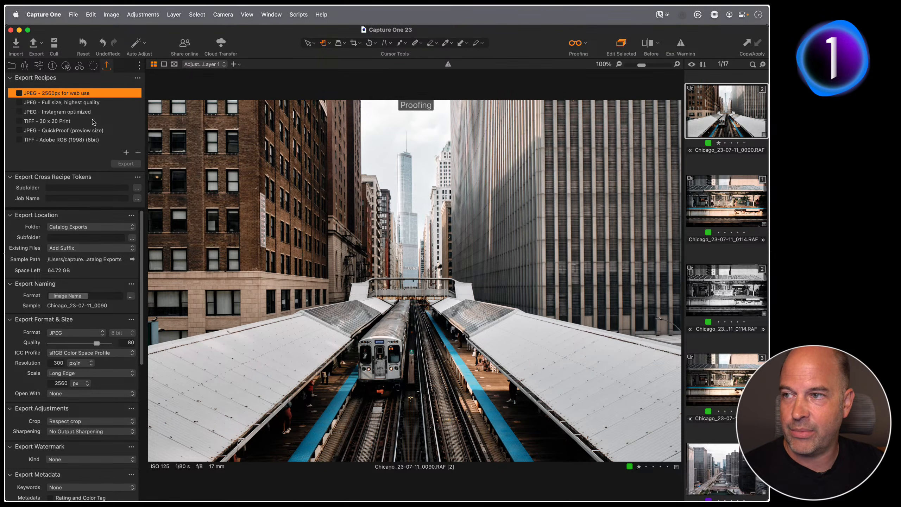
pyautogui.click(57, 139)
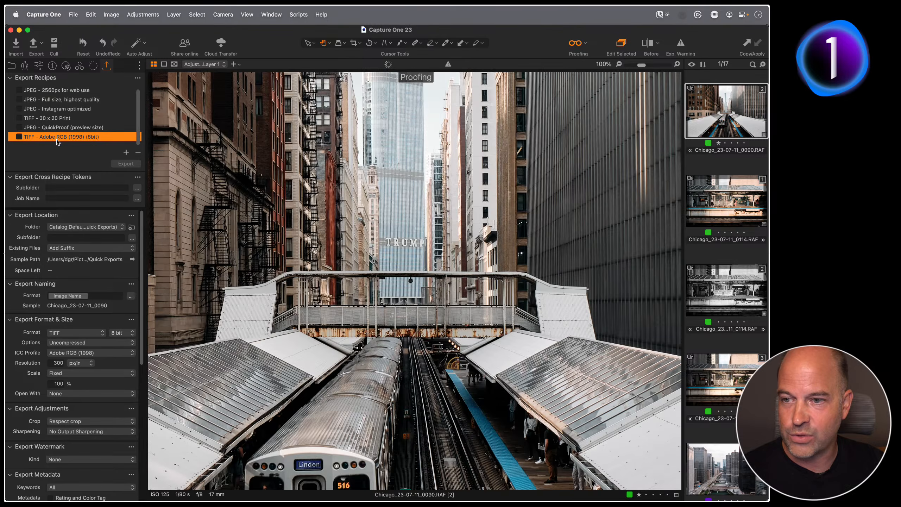
pyautogui.scroll(-5, 162, 215)
pyautogui.hscroll(-3, 162, 215)
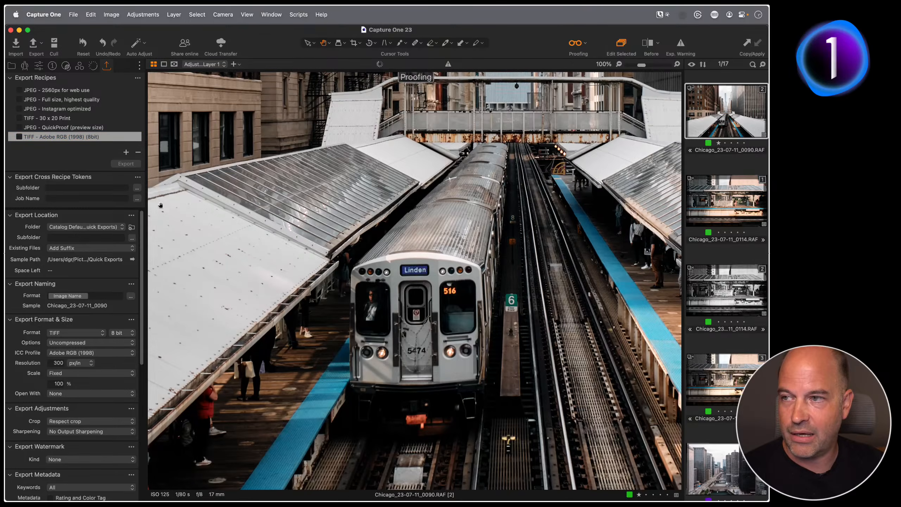
pyautogui.click(66, 92)
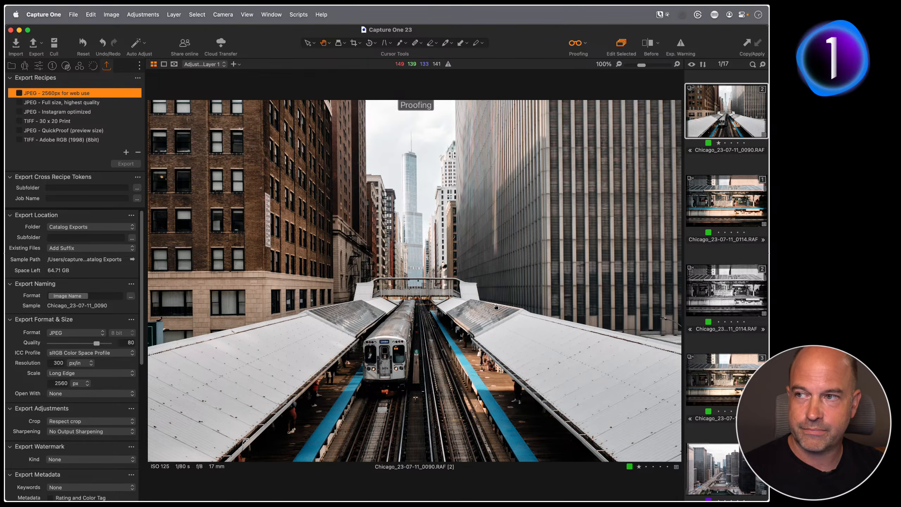
# - Turn off Recipe Proofing and preview the Chicago train photo at 100% in the export window
pyautogui.click(247, 15)
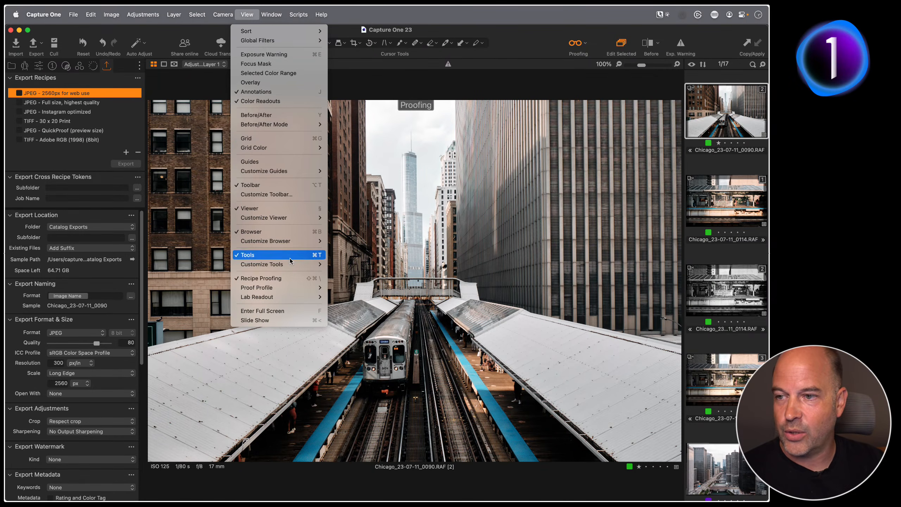
pyautogui.click(289, 281)
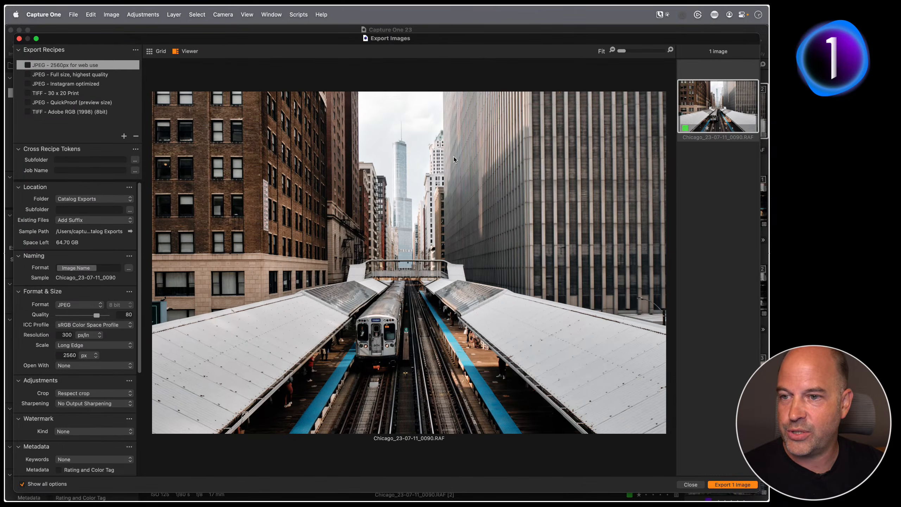
pyautogui.moveTo(621, 51); pyautogui.dragTo(635, 50)
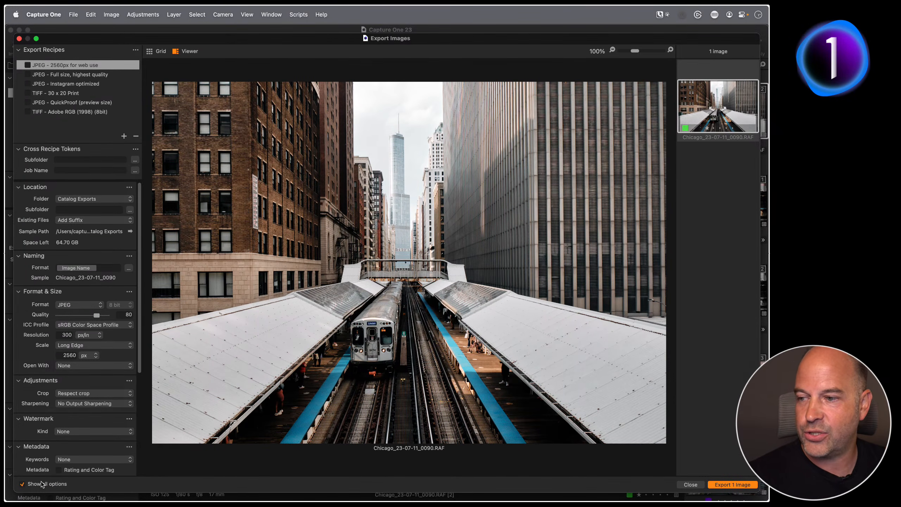
# - Reduce the export window to its basic options and bring all options back
pyautogui.press('F1')
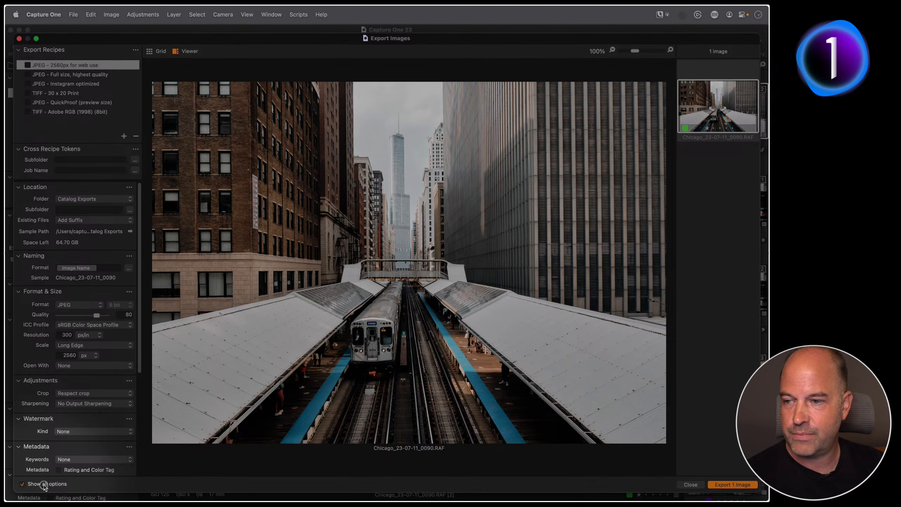
pyautogui.click(39, 485)
pyautogui.click(36, 485)
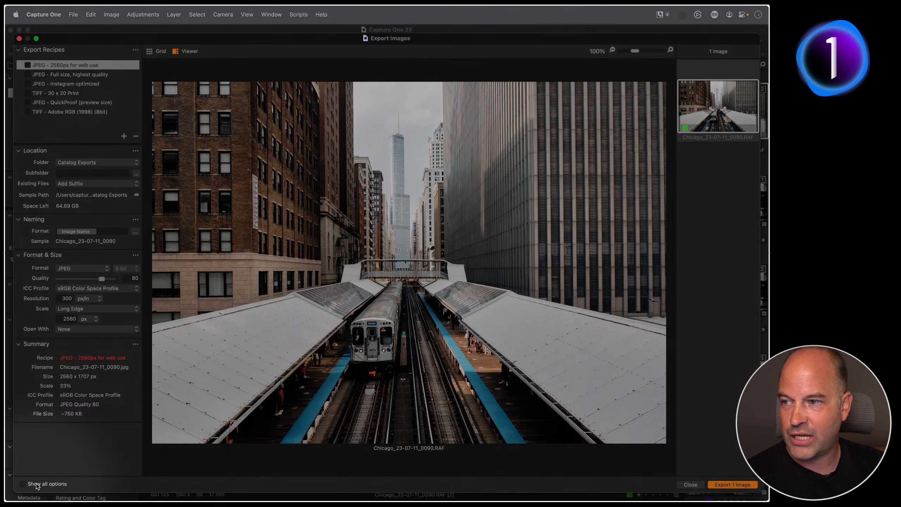
pyautogui.press('F1')
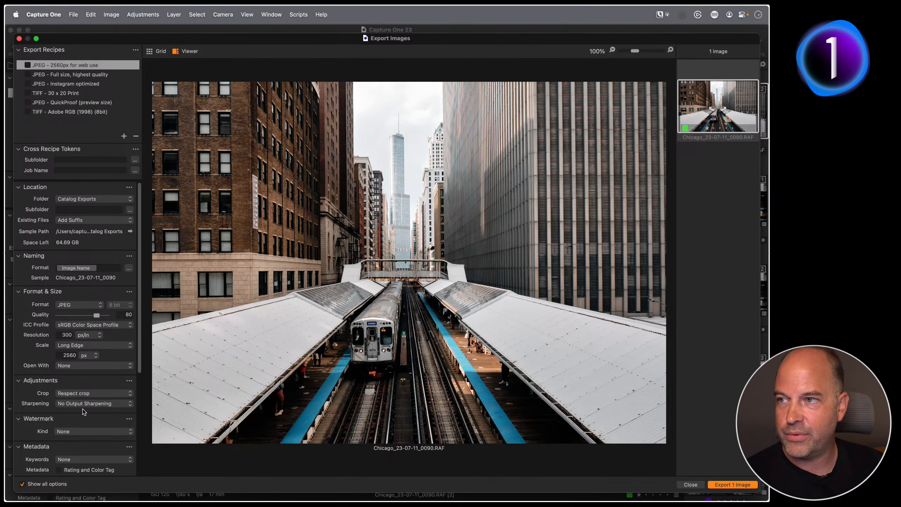
# - Enable the JPEG - 2560px for web use recipe and review its settings down to the export summary
pyautogui.click(28, 66)
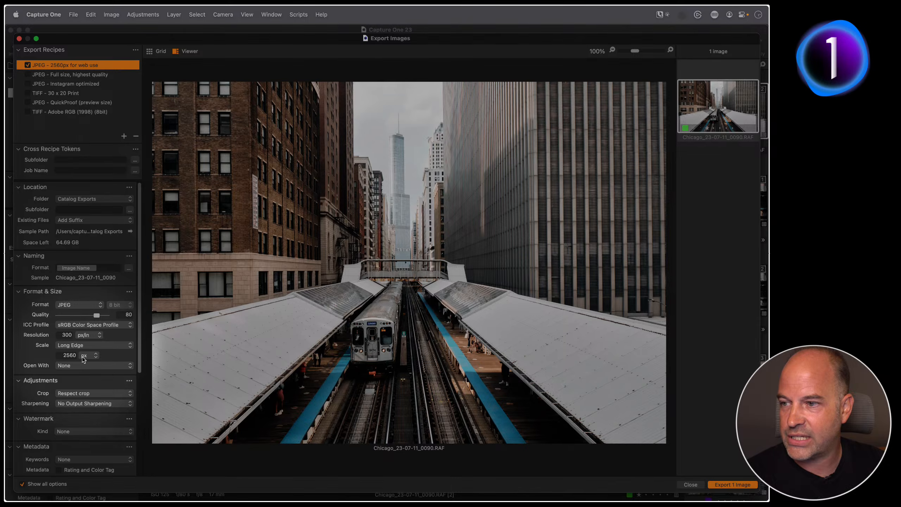
pyautogui.scroll(-5, 79, 364)
pyautogui.scroll(-2, 79, 365)
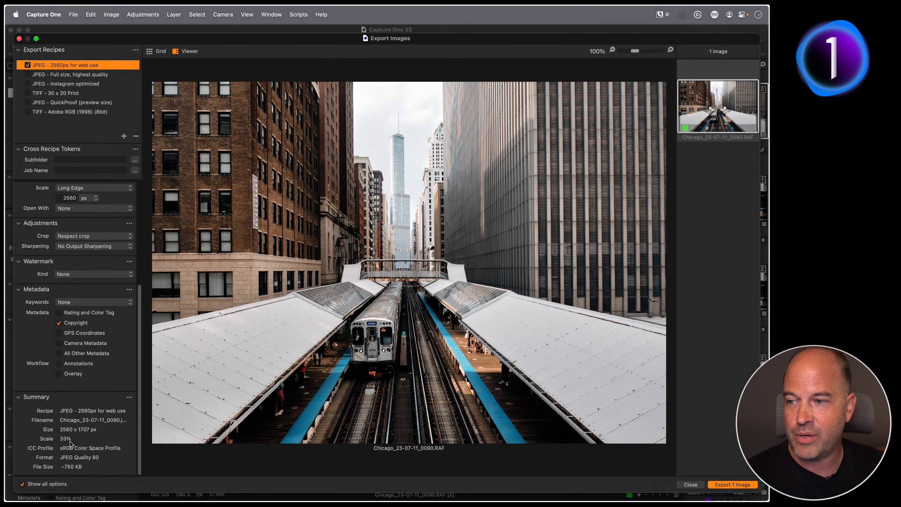
# - Set the JPEG - 2560px for web use recipe to Output Sharpening for Screen with an Amount of 123
pyautogui.scroll(8, 89, 366)
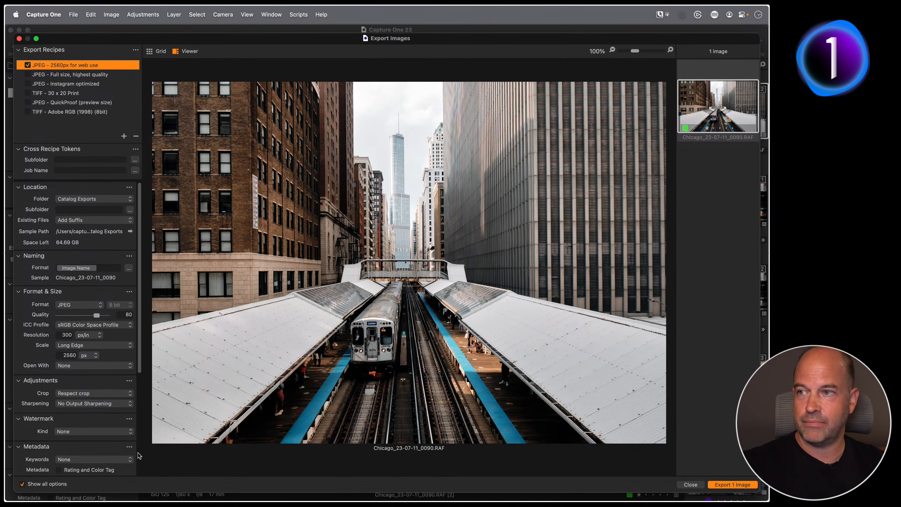
pyautogui.click(91, 405)
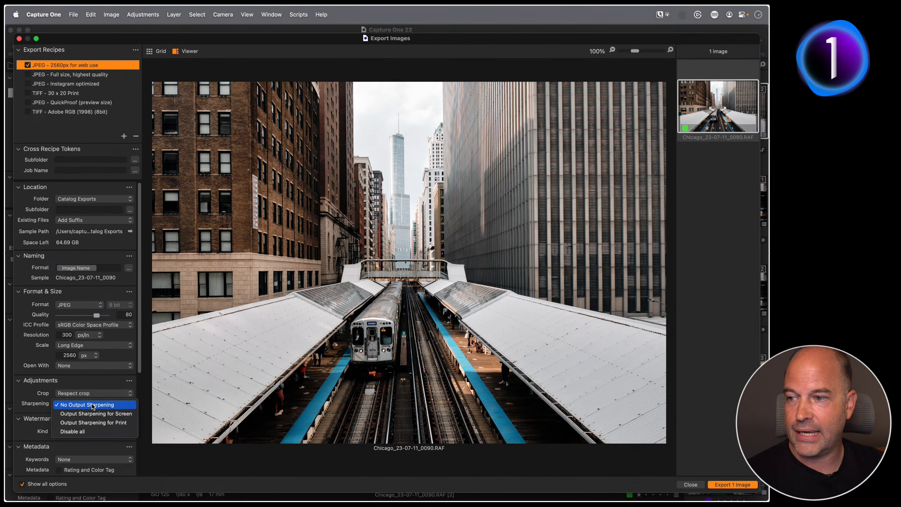
pyautogui.click(114, 416)
pyautogui.scroll(-3, 95, 386)
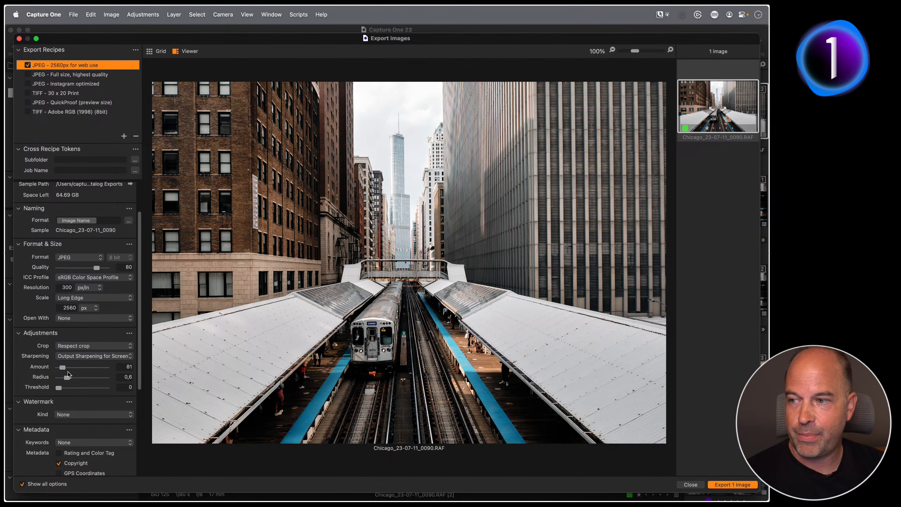
pyautogui.moveTo(63, 367); pyautogui.dragTo(106, 367)
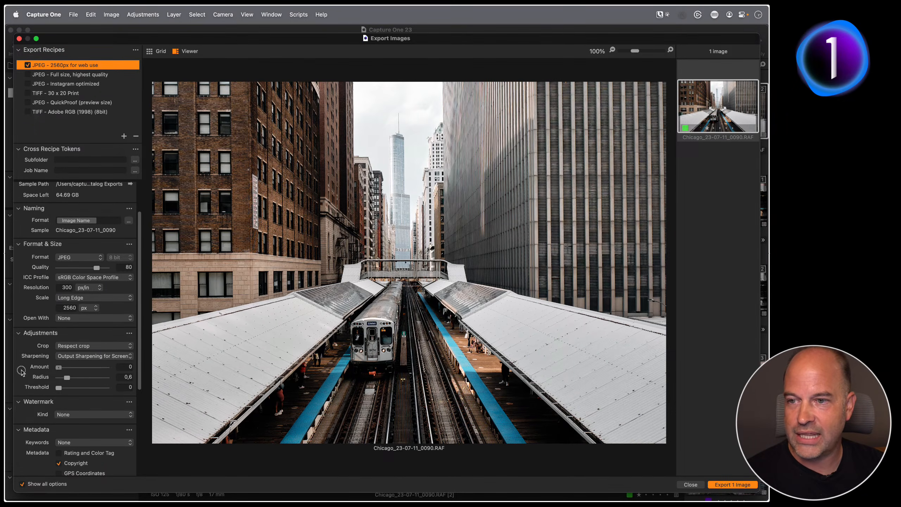
pyautogui.moveTo(106, 367); pyautogui.dragTo(67, 369)
pyautogui.doubleClick(91, 368)
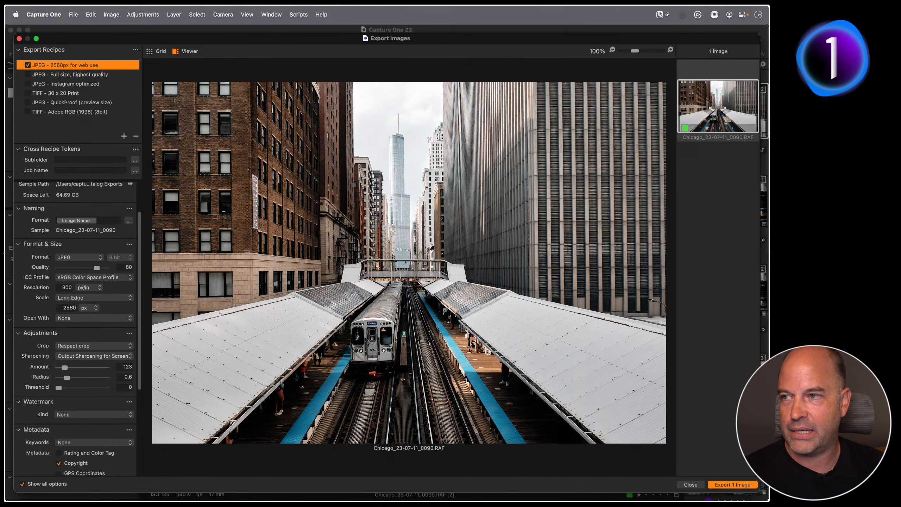
# - Check the recipe's settings and summary, export the Chicago train photo, and hide the thumbnail browser
pyautogui.scroll(3, 86, 280)
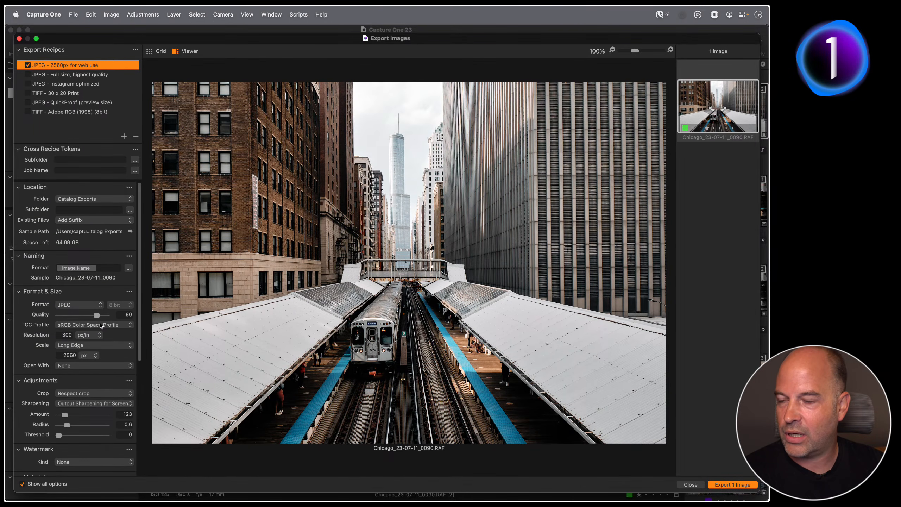
pyautogui.scroll(-10, 100, 323)
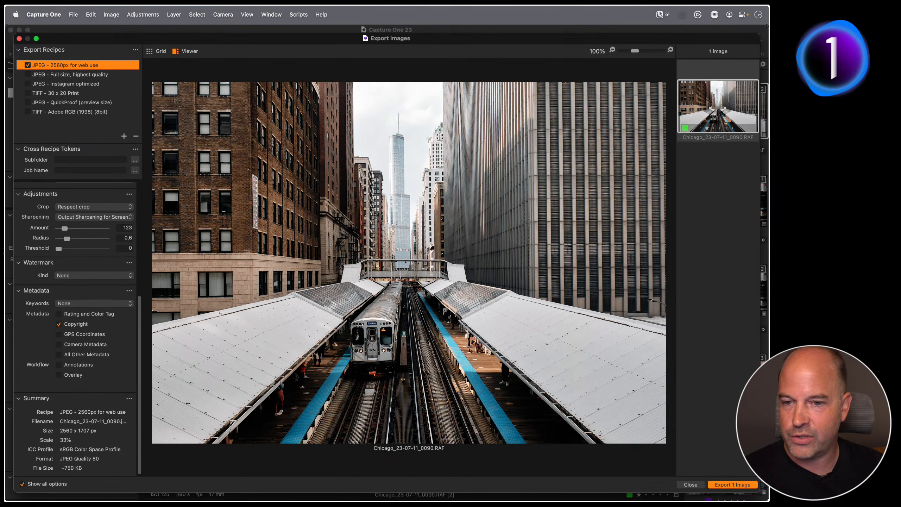
pyautogui.click(733, 485)
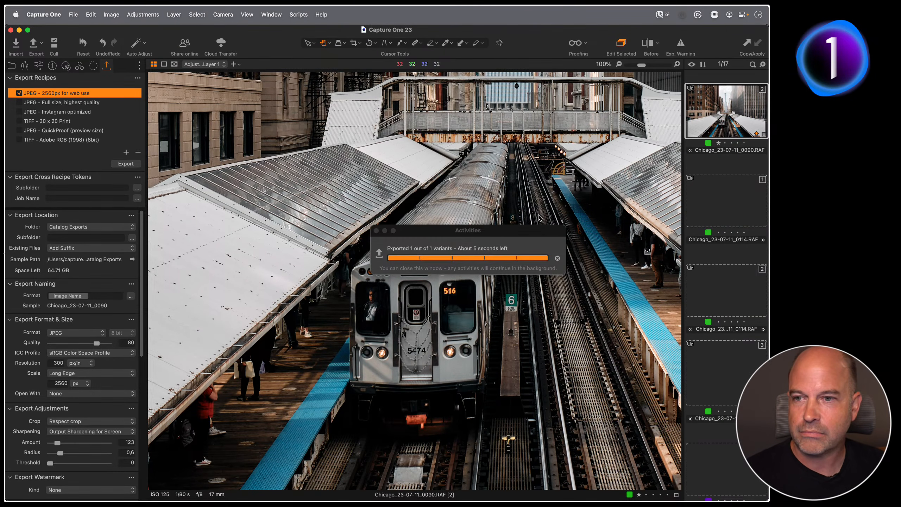
pyautogui.press('super+b')
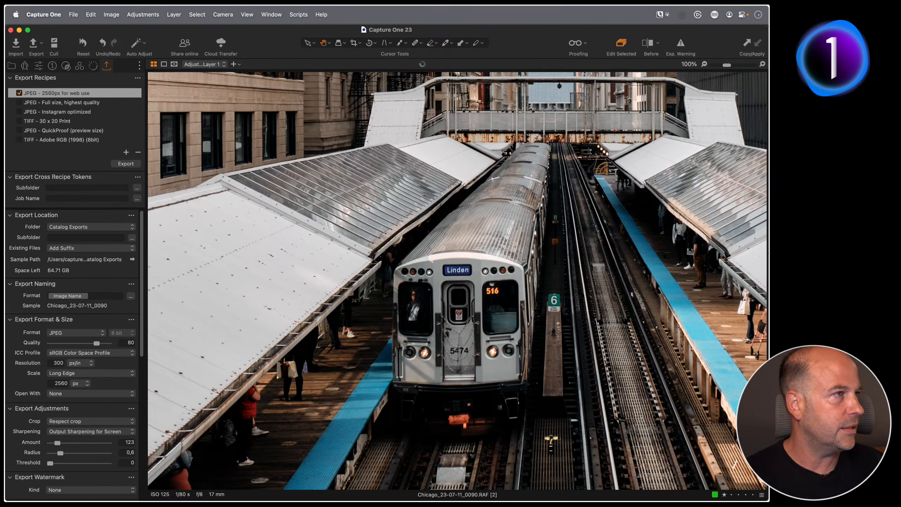
# - Switch to Finder and open the exported Chicago_23-07-11_0090.jpg from the Catalog Exports folder in Photoshop
pyautogui.press('super+Tab')
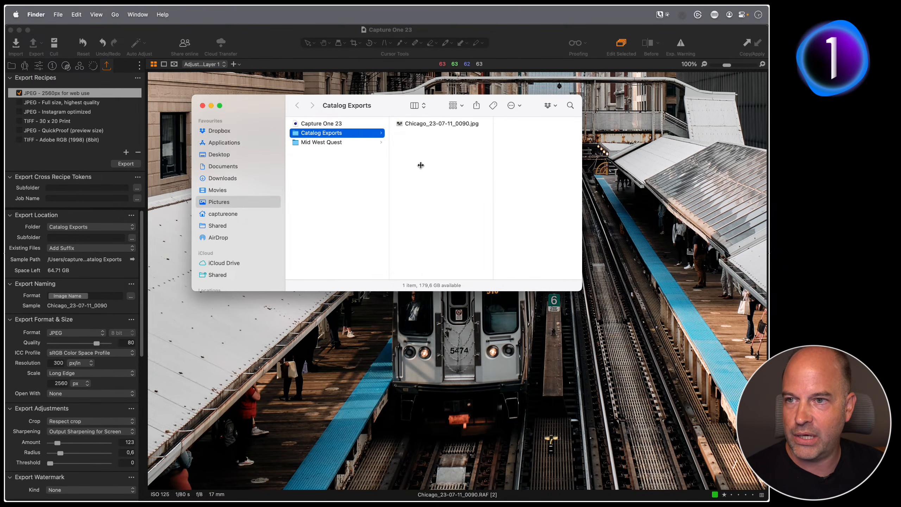
pyautogui.click(426, 124)
pyautogui.moveTo(426, 123); pyautogui.dragTo(490, 479)
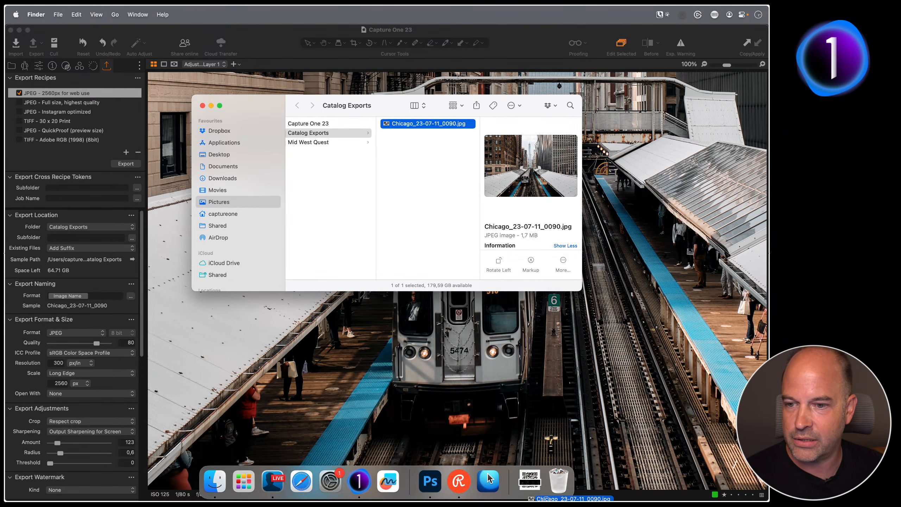
pyautogui.moveTo(547, 500); pyautogui.dragTo(426, 493)
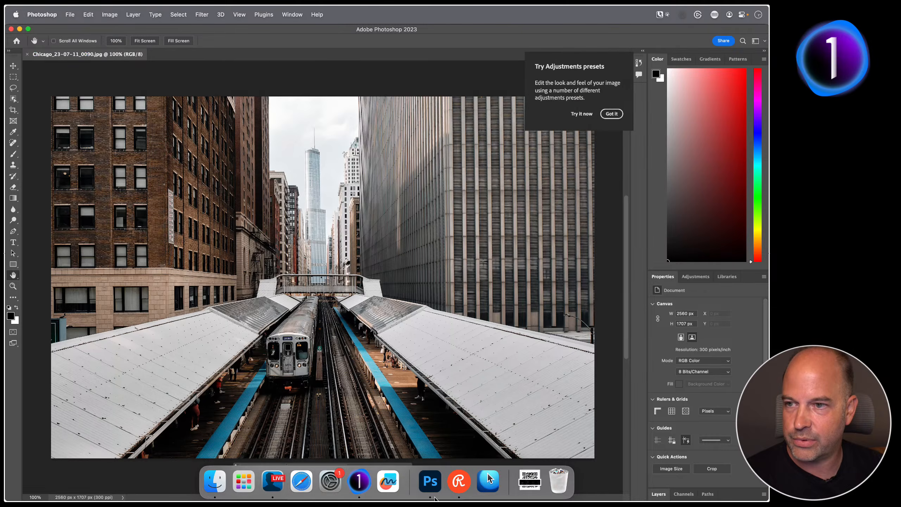
# - Switch back to Capture One, set the recipe's sharpening to Disable all, and export the train photo again
pyautogui.press('super+Tab')
pyautogui.press('super+Tab')
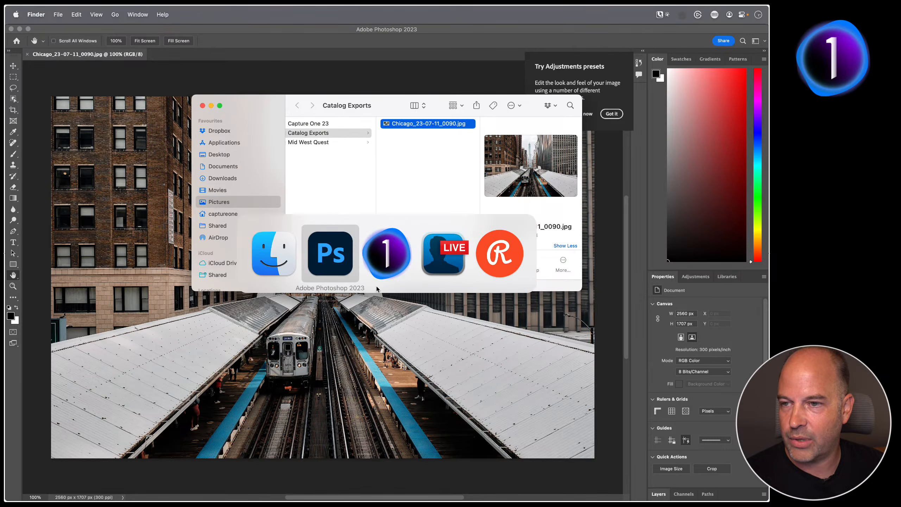
pyautogui.press('super+Tab')
pyautogui.press('super+shift+e')
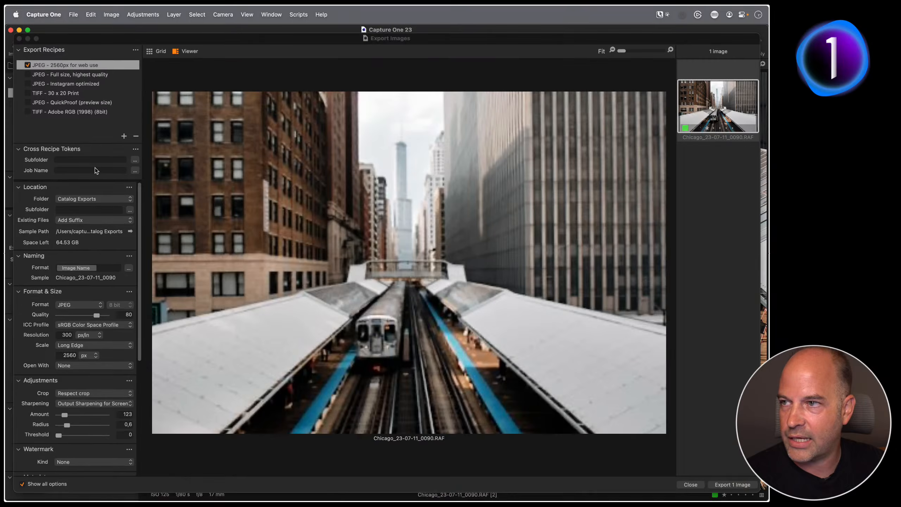
pyautogui.click(87, 404)
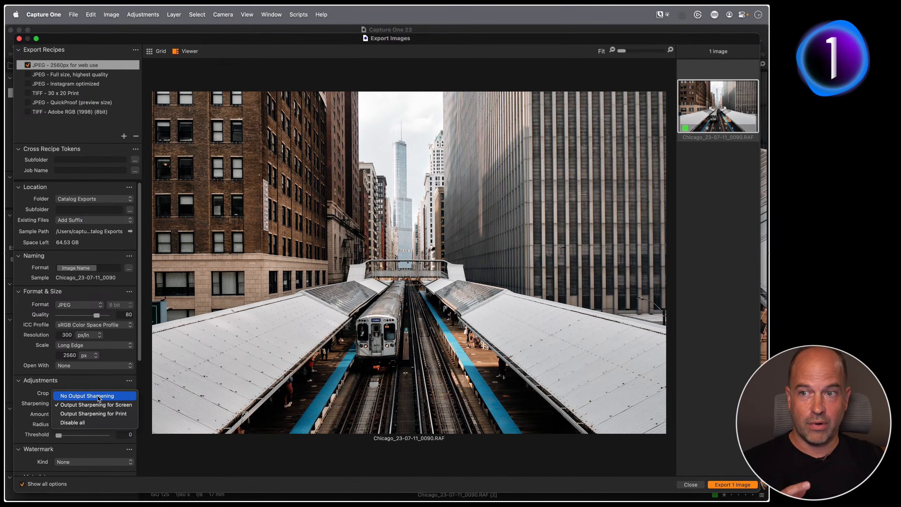
pyautogui.click(72, 422)
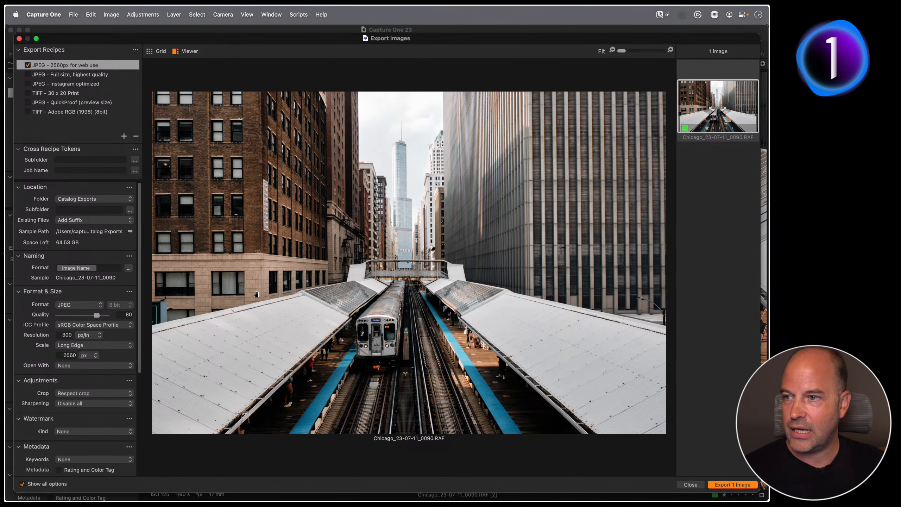
pyautogui.click(732, 484)
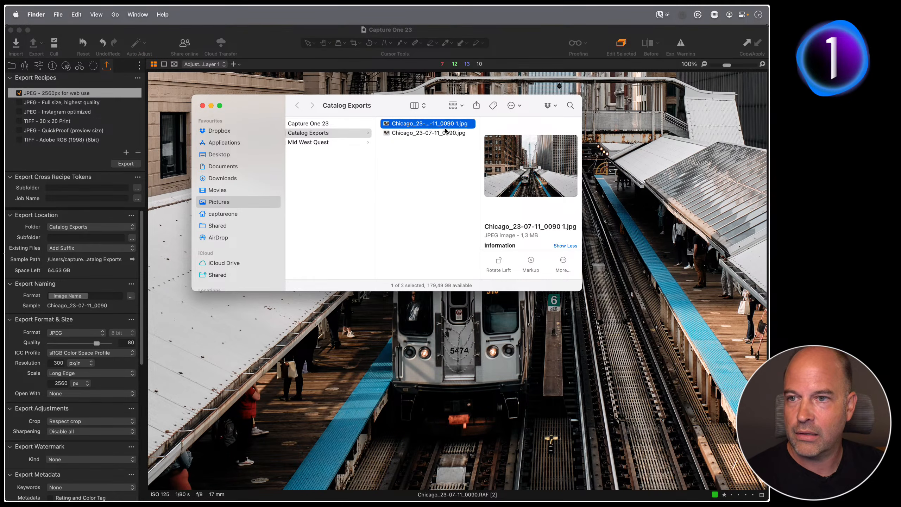
# - In Finder, rename the second exported JPEG as Chicago_23-07-11_0090 NOSH.jpg
pyautogui.click(444, 124)
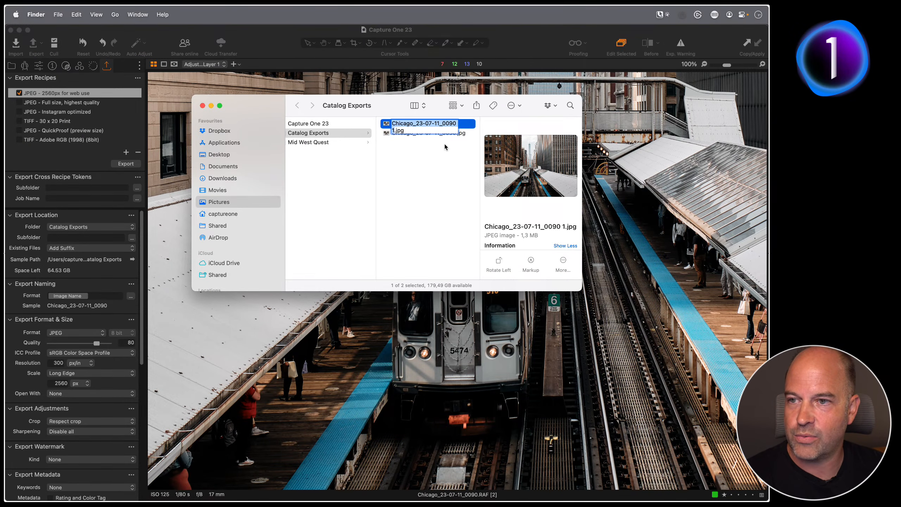
pyautogui.press('Right')
pyautogui.press('BackSpace')
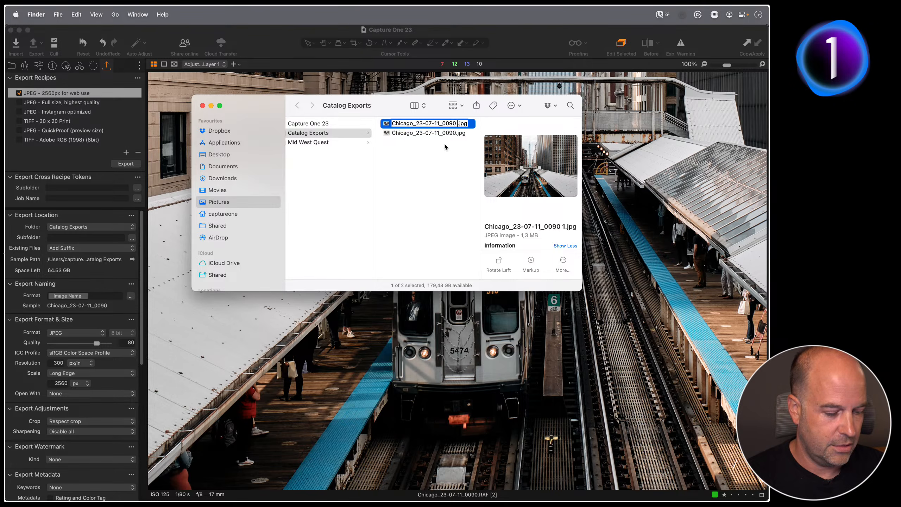
pyautogui.write('NOSH')
pyautogui.press('Return')
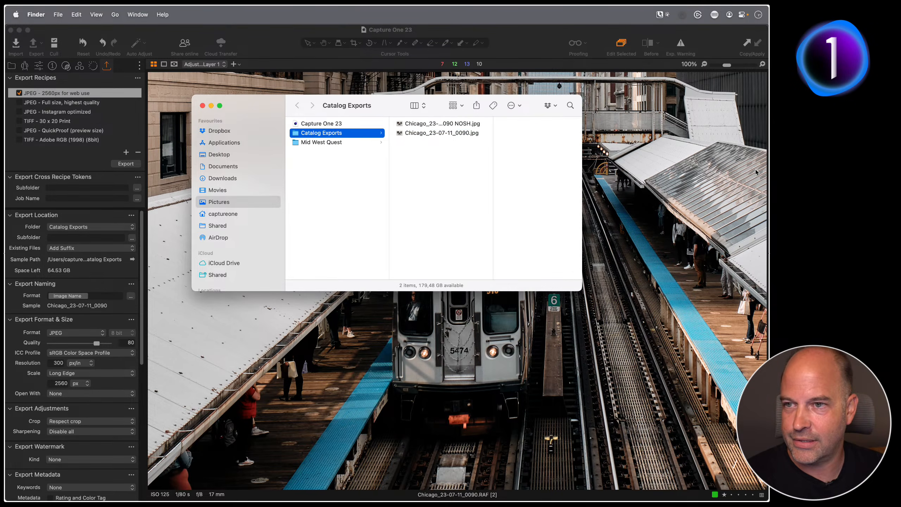
# - Open Chicago_23-07-11_0090 NOSH.jpg in Photoshop and tile the two open images vertically side by side
pyautogui.click(433, 127)
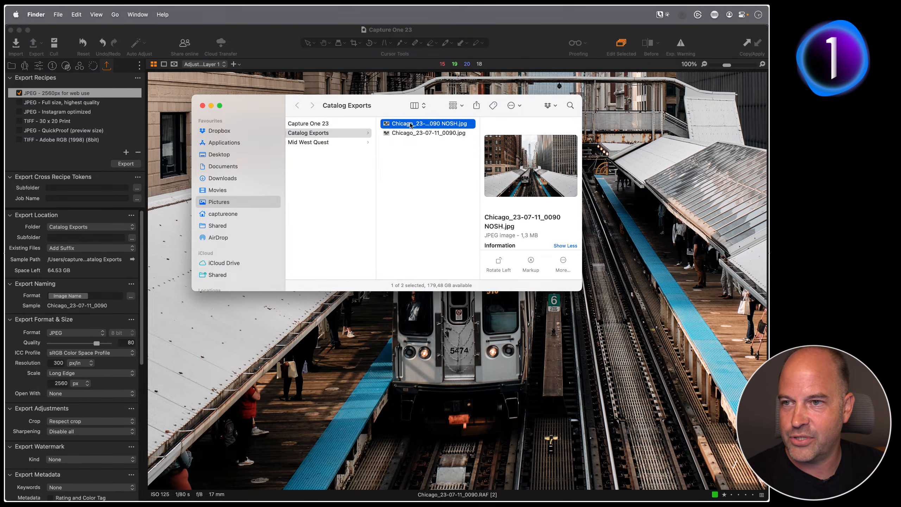
pyautogui.moveTo(411, 124); pyautogui.dragTo(431, 482)
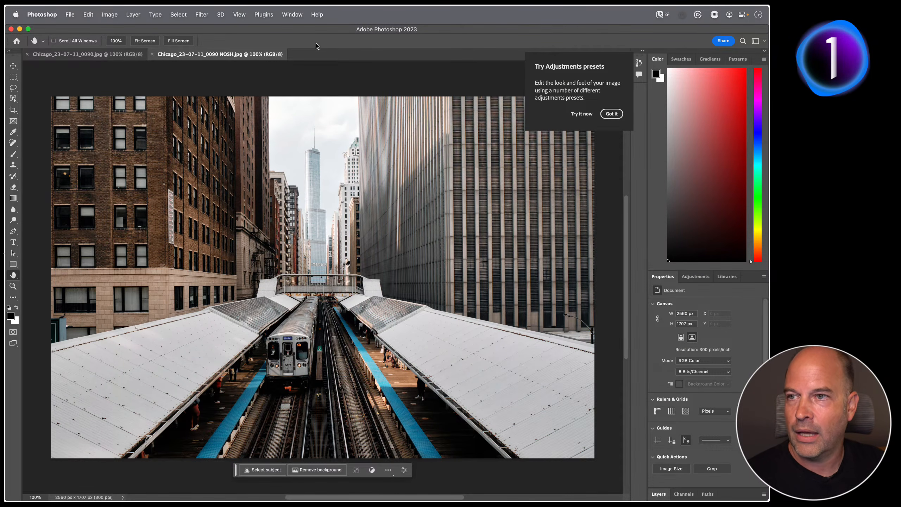
pyautogui.click(296, 15)
pyautogui.moveTo(346, 31)
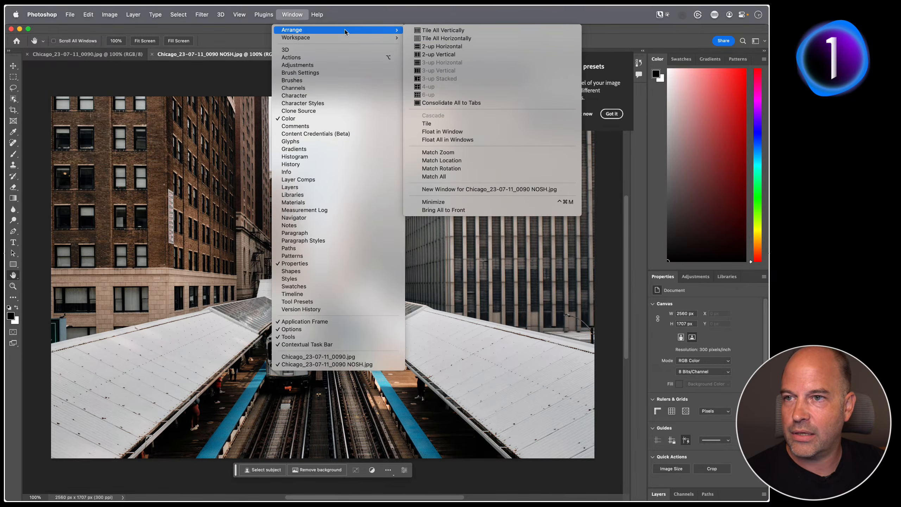
pyautogui.click(458, 31)
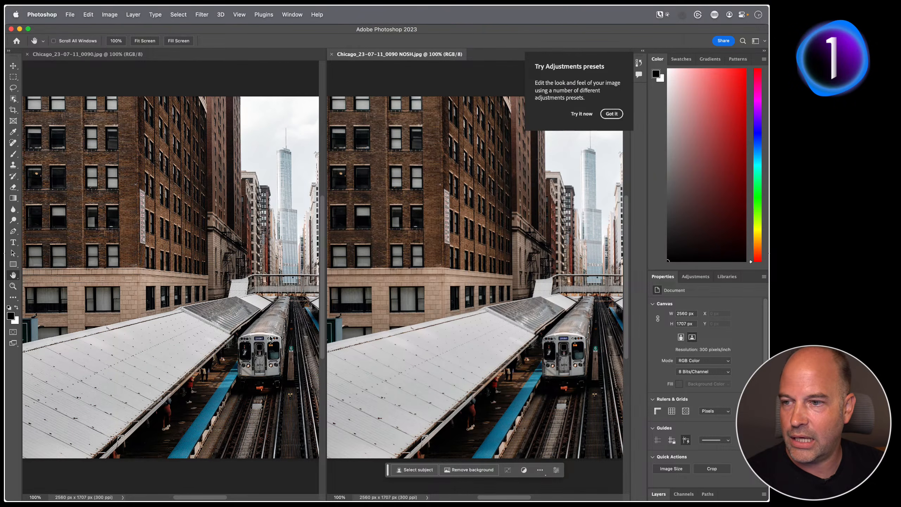
# - View both exported JPEGs at 200% and bring the train into view in each image
pyautogui.press('super+plus')
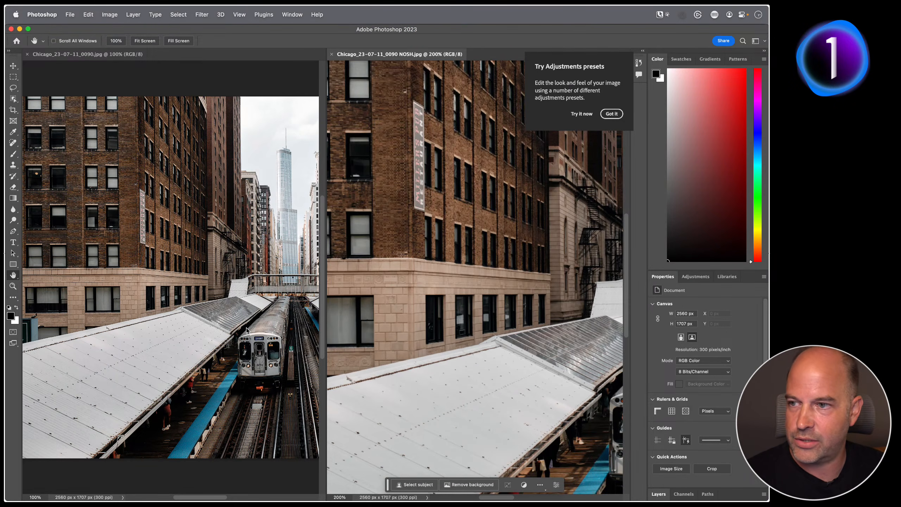
pyautogui.click(279, 311)
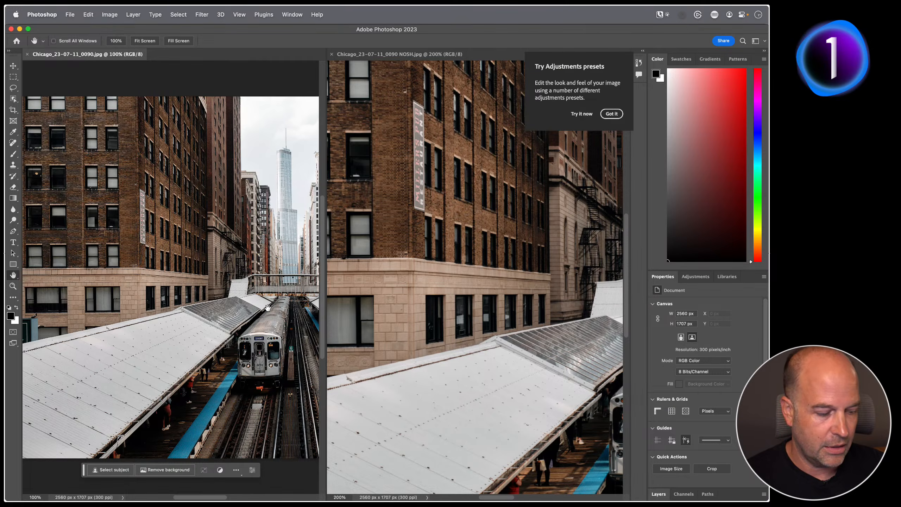
pyautogui.press('super+plus')
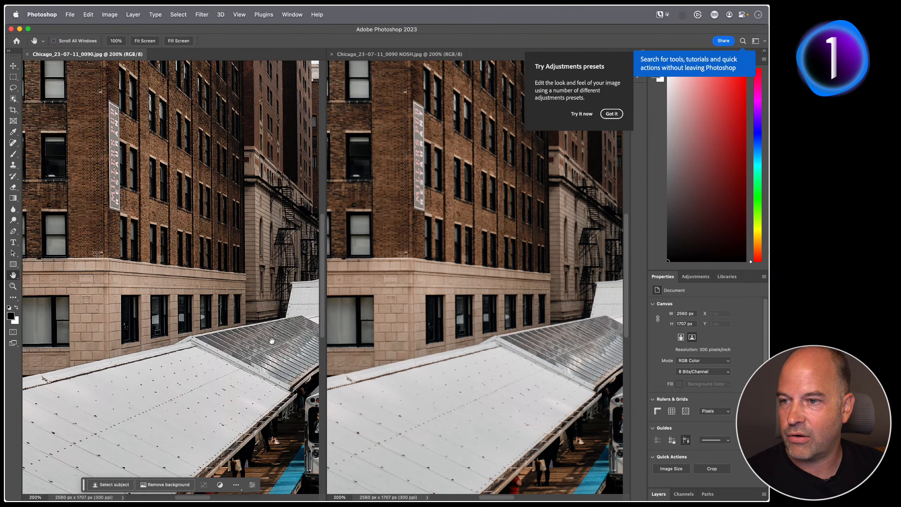
pyautogui.scroll(-10, 266, 312)
pyautogui.scroll(3, 257, 316)
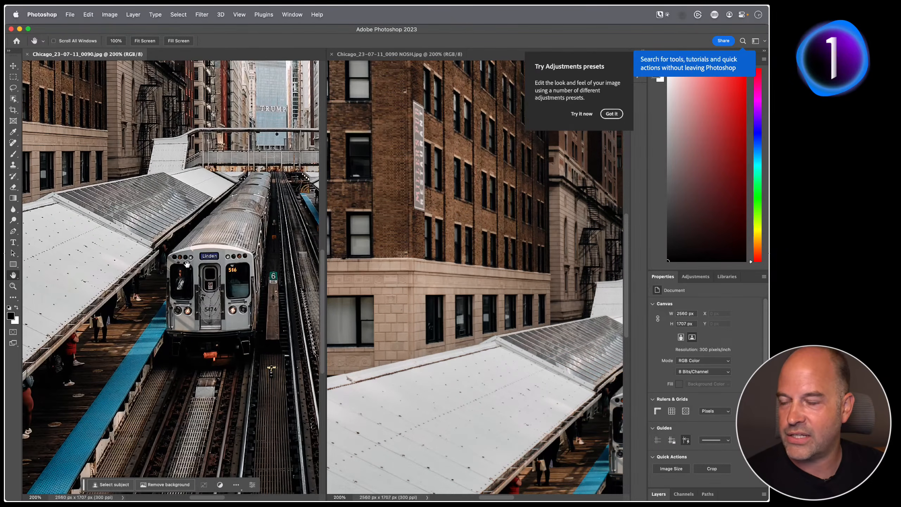
pyautogui.click(499, 228)
pyautogui.scroll(-10, 489, 249)
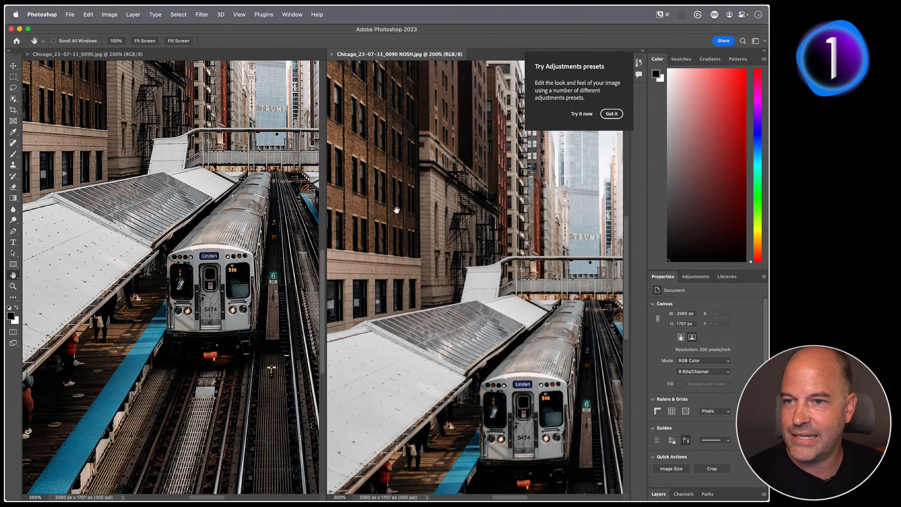
pyautogui.scroll(-5, 473, 269)
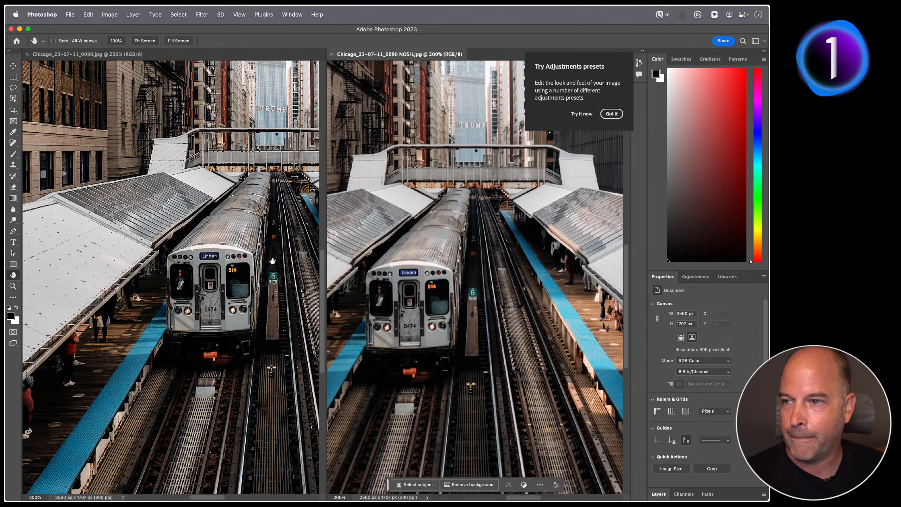
# - Dismiss the adjustments presets tip and align both images on the train and skyline to compare their sharpness
pyautogui.click(252, 256)
pyautogui.scroll(5, 255, 290)
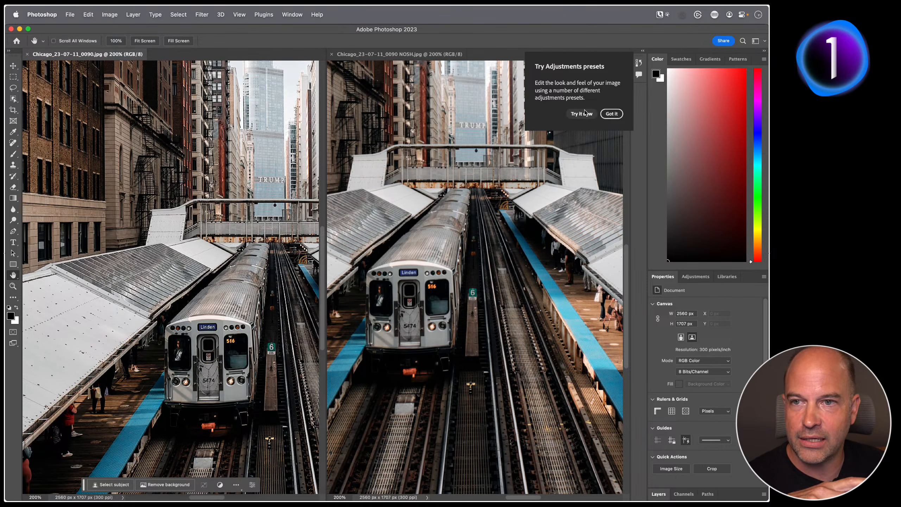
pyautogui.click(612, 114)
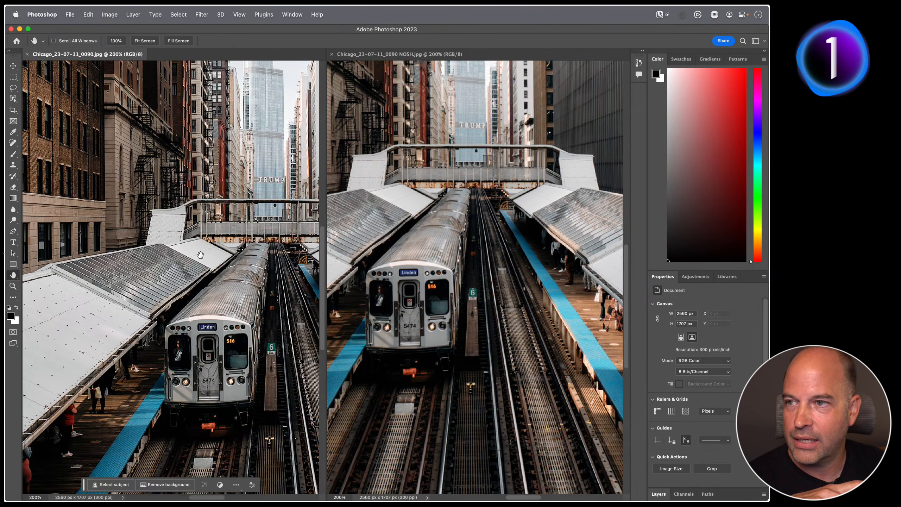
pyautogui.hscroll(4, 200, 255)
pyautogui.scroll(2, 200, 255)
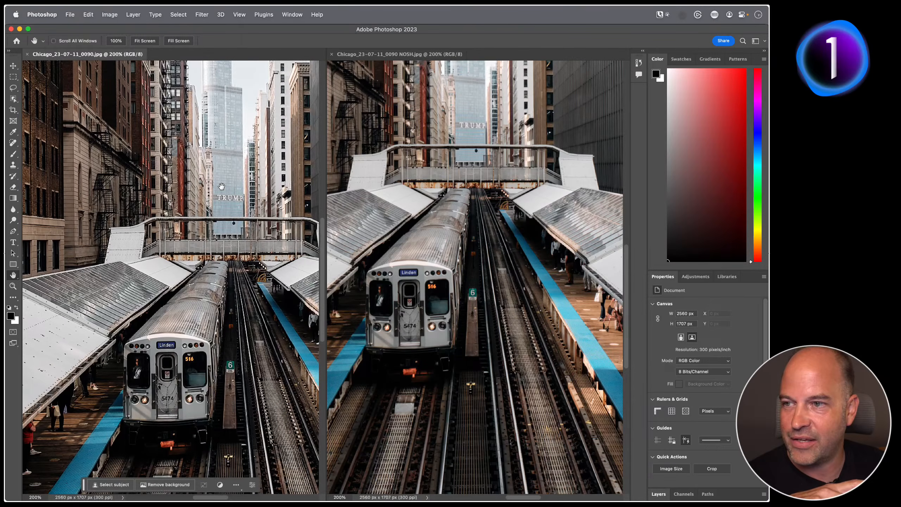
pyautogui.click(431, 196)
pyautogui.moveTo(433, 193); pyautogui.dragTo(406, 288)
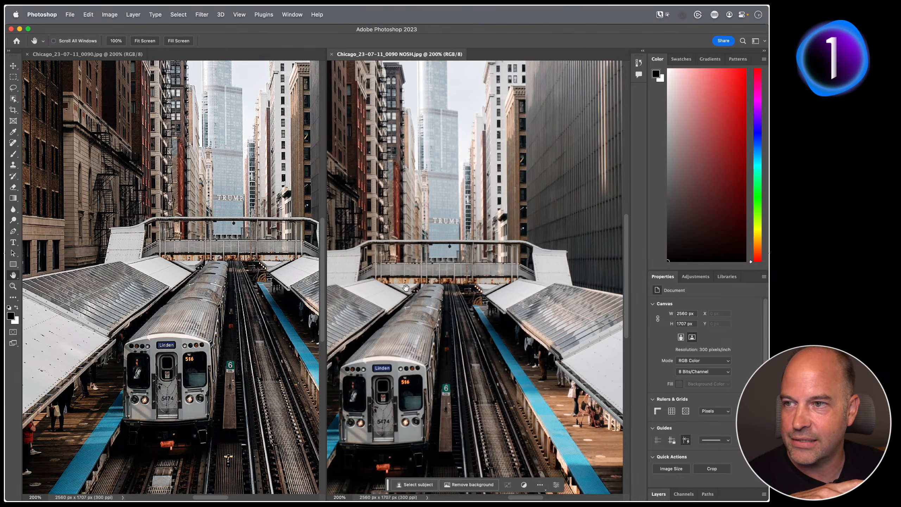
pyautogui.moveTo(461, 163); pyautogui.dragTo(456, 138)
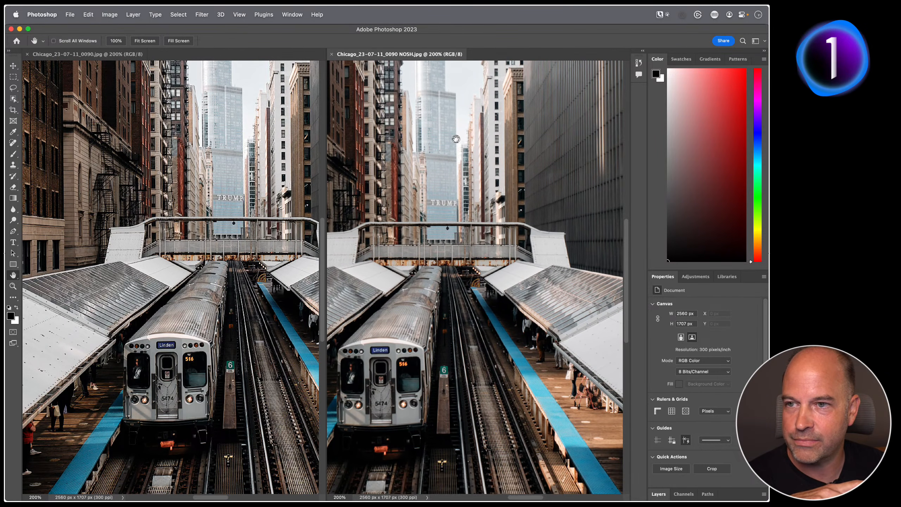
# - Compare the sharpness of the tracks and platform in both images, then realign the two views on the train
pyautogui.click(198, 350)
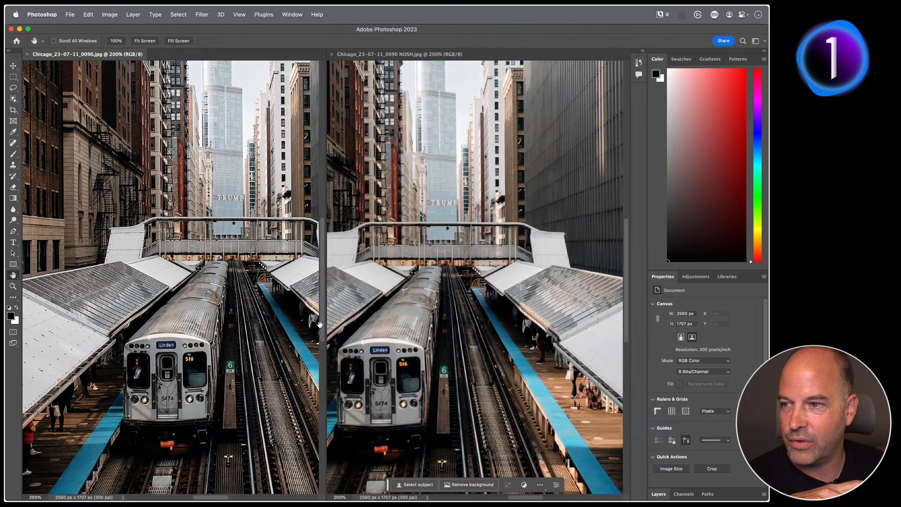
pyautogui.moveTo(225, 355); pyautogui.dragTo(178, 203)
pyautogui.click(490, 304)
pyautogui.moveTo(502, 308); pyautogui.dragTo(483, 167)
pyautogui.moveTo(481, 245); pyautogui.dragTo(398, 359)
pyautogui.click(262, 349)
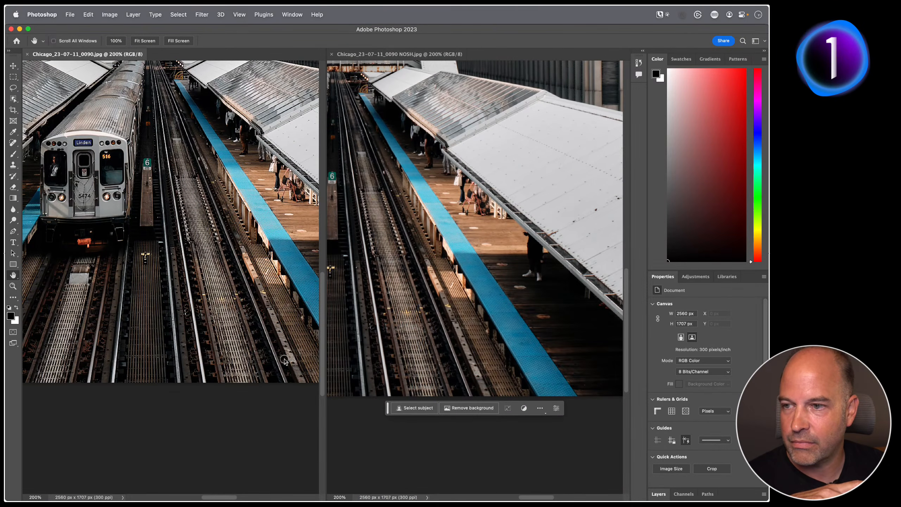
pyautogui.moveTo(263, 281); pyautogui.dragTo(326, 370)
pyautogui.click(383, 269)
pyautogui.moveTo(383, 268); pyautogui.dragTo(425, 333)
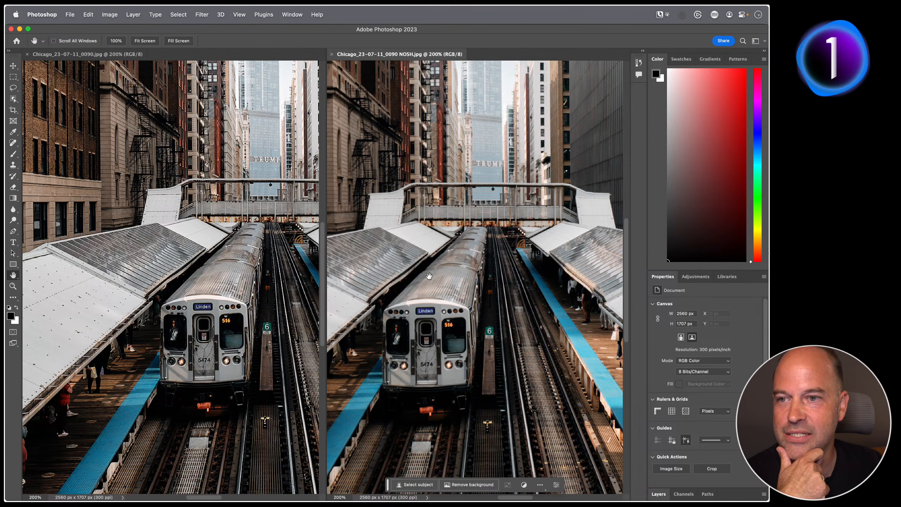
# - Examine the station roof and the brick building with the restaurant sign in both images to compare fine detail
pyautogui.click(285, 292)
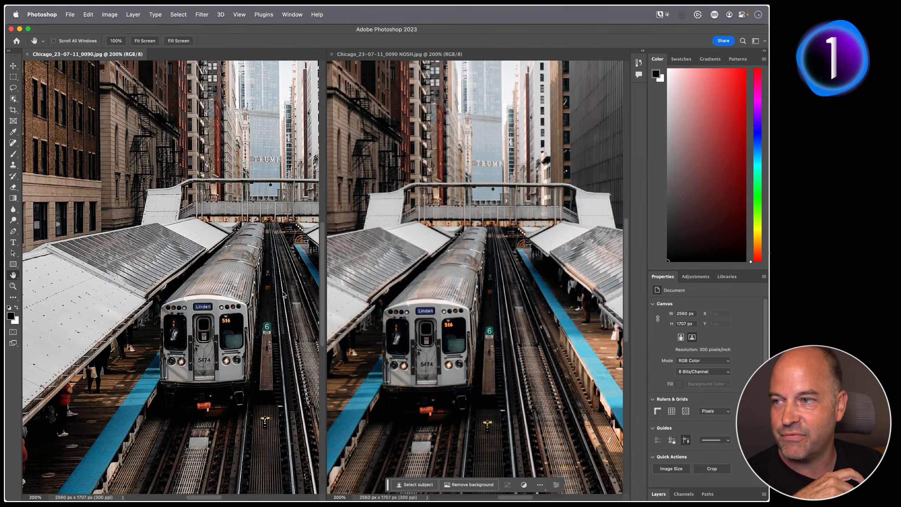
pyautogui.moveTo(162, 321); pyautogui.dragTo(185, 320)
pyautogui.click(398, 292)
pyautogui.moveTo(397, 292); pyautogui.dragTo(430, 296)
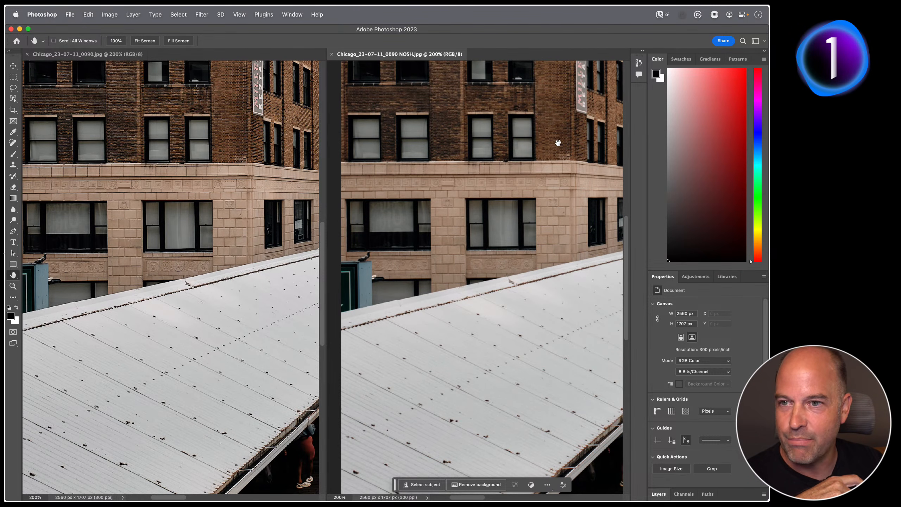
pyautogui.moveTo(237, 146); pyautogui.dragTo(239, 240)
pyautogui.moveTo(475, 224); pyautogui.dragTo(477, 293)
pyautogui.moveTo(564, 167); pyautogui.dragTo(432, 282)
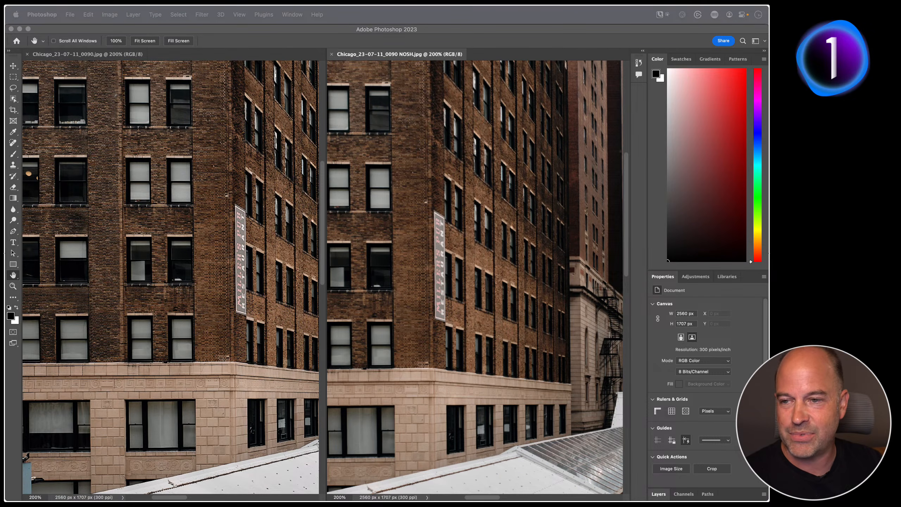
# - Switch to Capture One and open the Export Images window for the Chicago train photo
pyautogui.press('super+Tab')
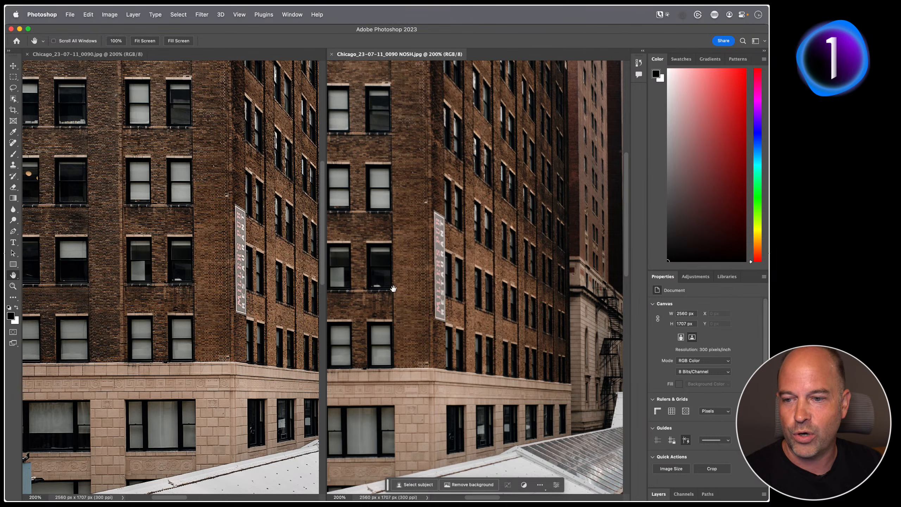
pyautogui.moveTo(442, 480)
pyautogui.click(359, 480)
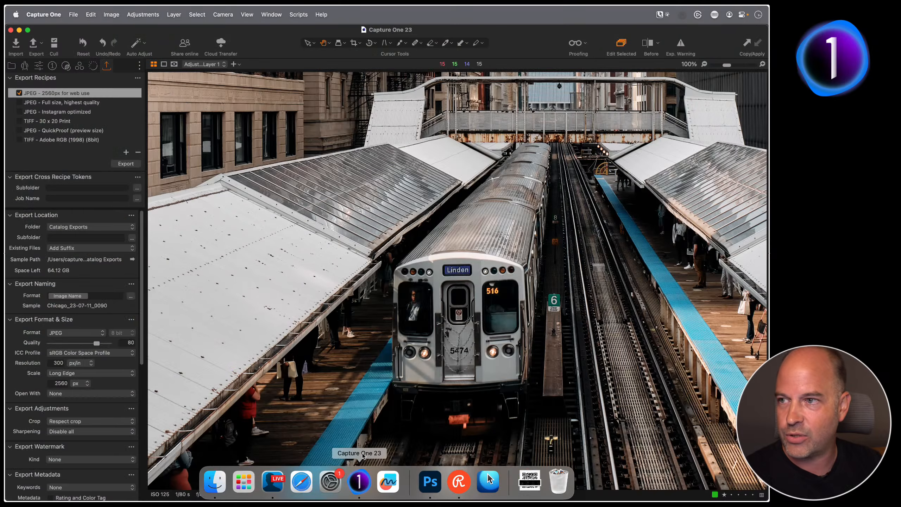
pyautogui.click(33, 45)
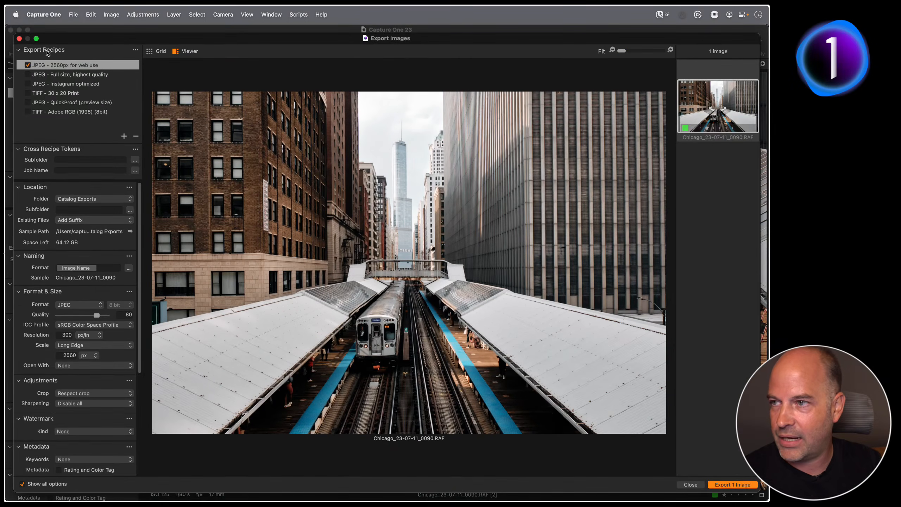
# - Disable the JPEG - 2560px for web use recipe and enable only the TIFF - 30 x 20 Print recipe
pyautogui.click(63, 112)
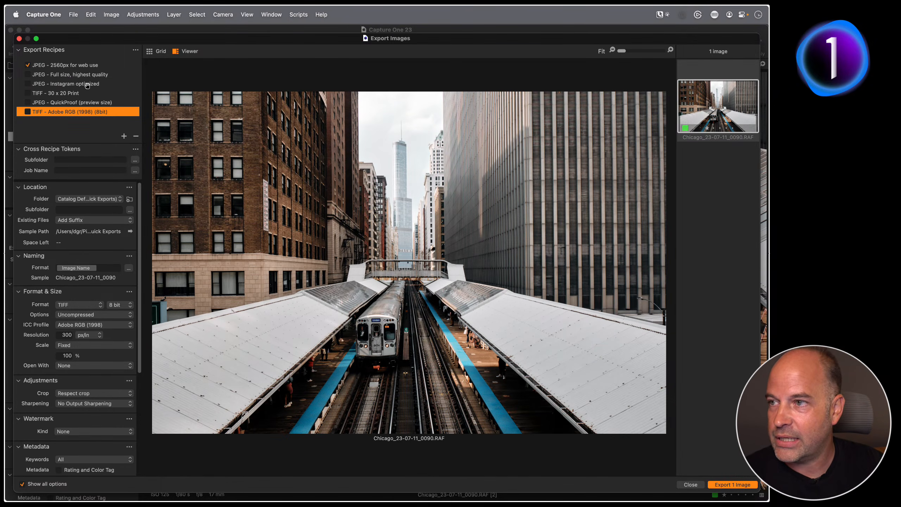
pyautogui.click(27, 65)
pyautogui.click(65, 104)
pyautogui.click(66, 93)
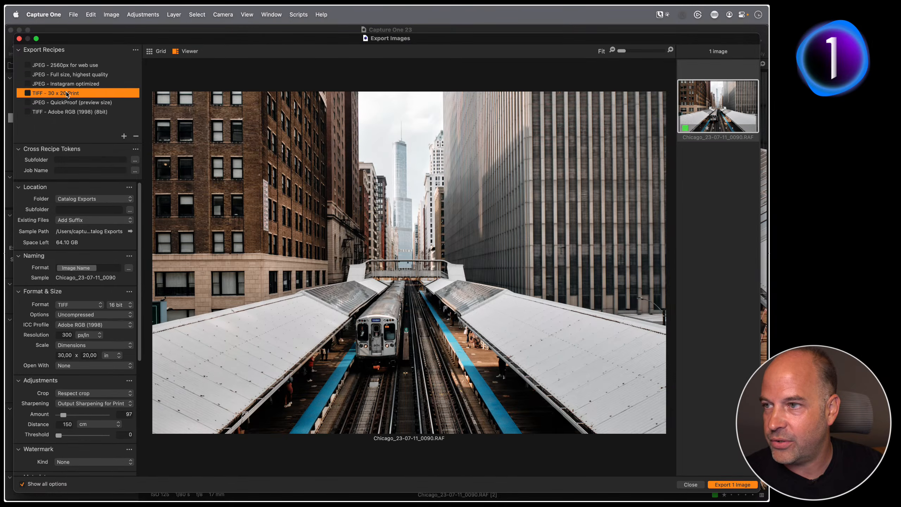
pyautogui.click(27, 93)
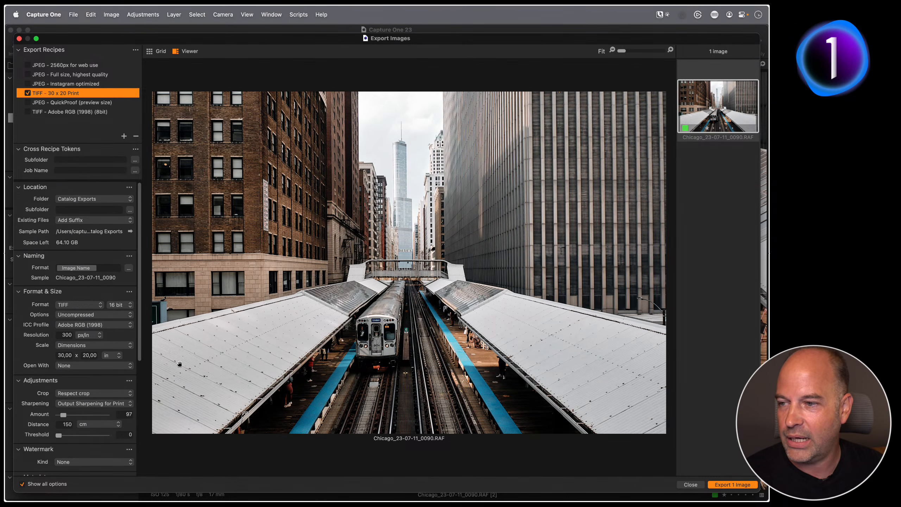
# - Alternate the recipe's sharpening between Output Sharpening for Screen and for Print to compare their settings, ending on Print
pyautogui.scroll(-5, 128, 376)
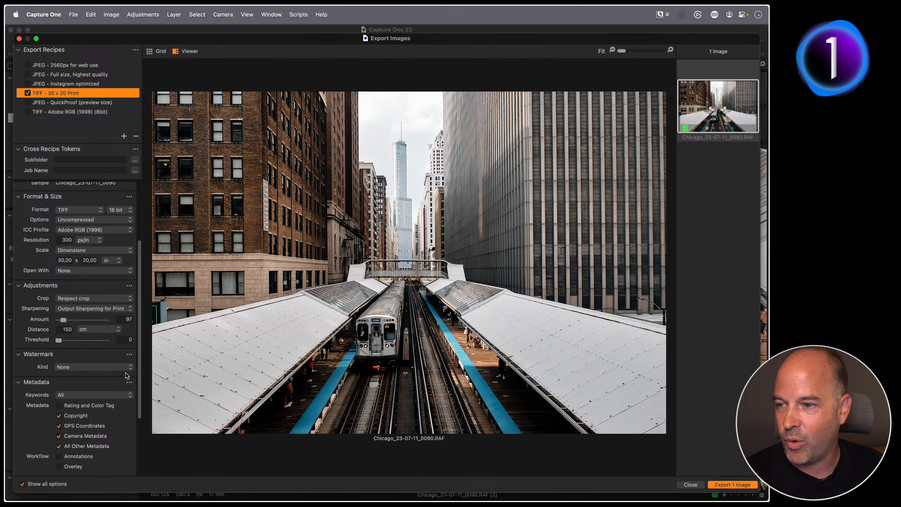
pyautogui.click(80, 309)
pyautogui.click(91, 312)
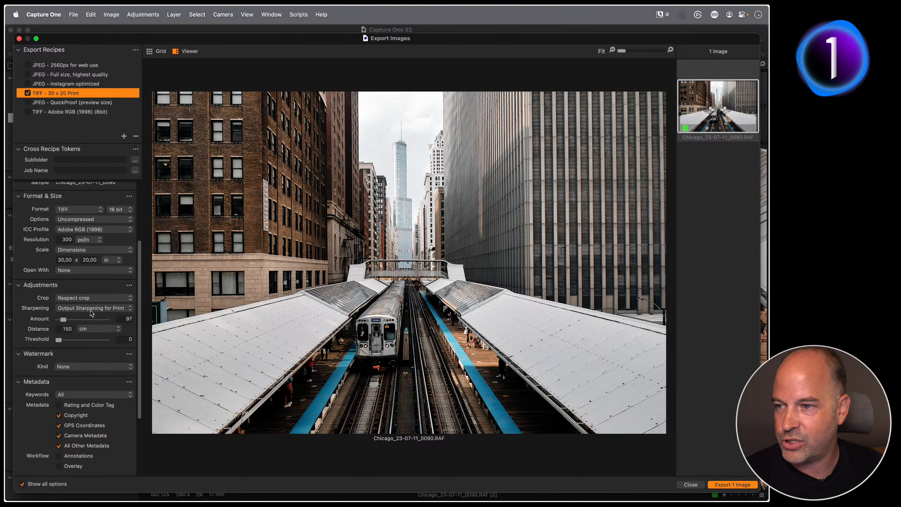
pyautogui.click(91, 312)
pyautogui.click(94, 301)
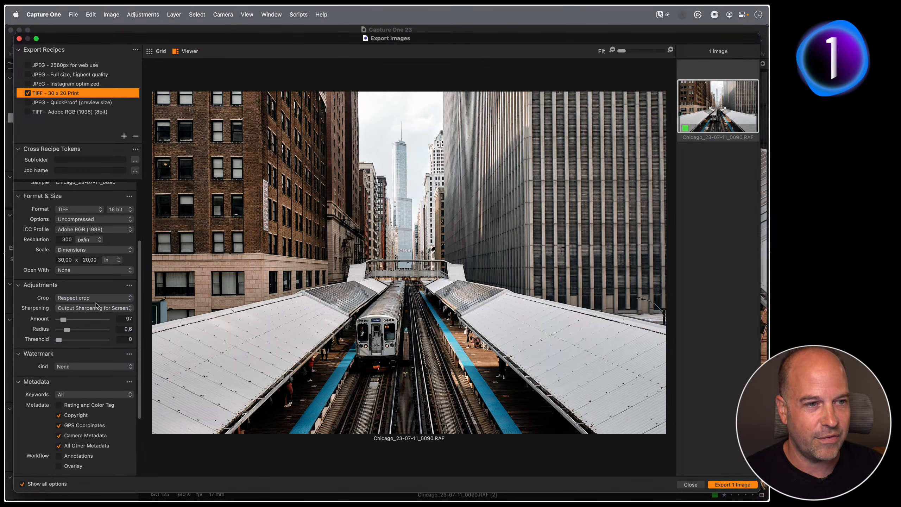
pyautogui.click(94, 310)
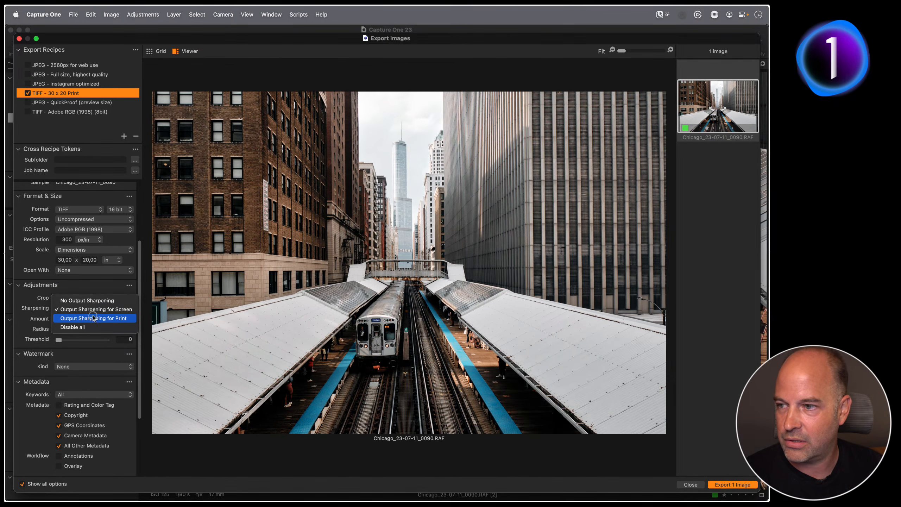
pyautogui.click(93, 319)
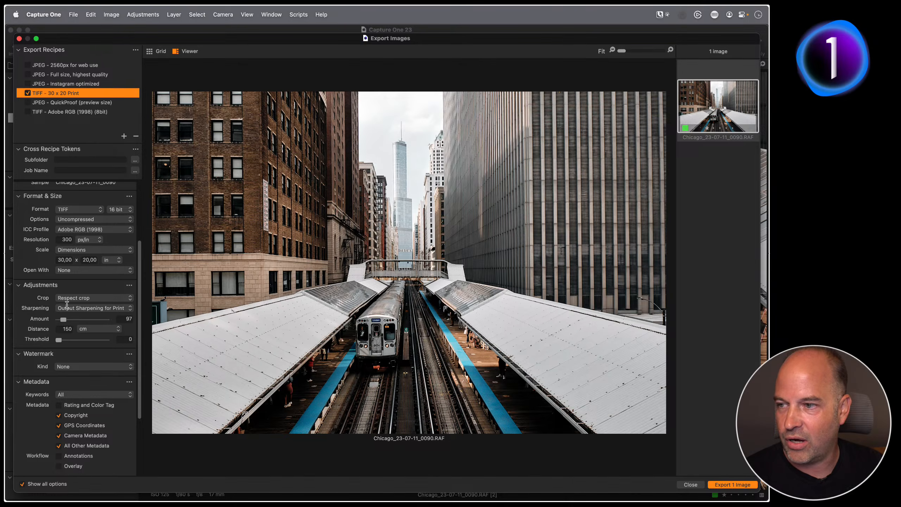
pyautogui.click(79, 308)
pyautogui.click(80, 303)
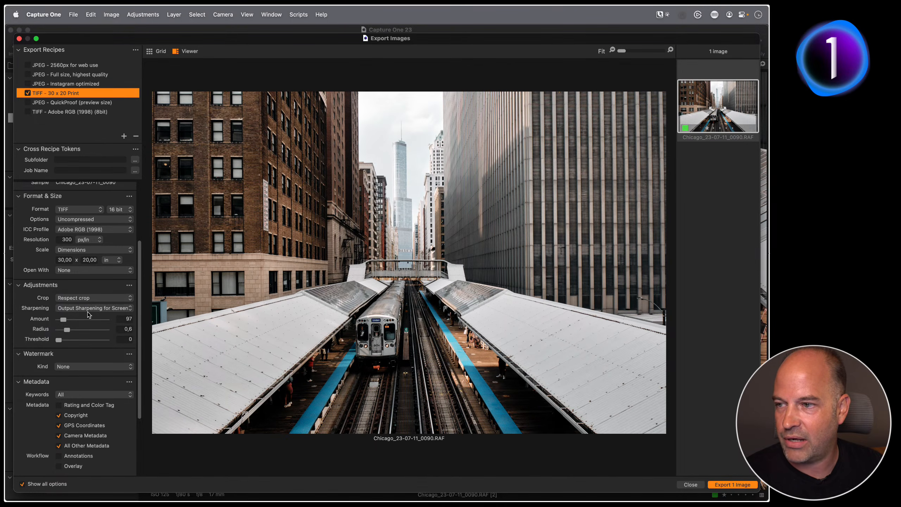
pyautogui.click(89, 308)
pyautogui.click(90, 318)
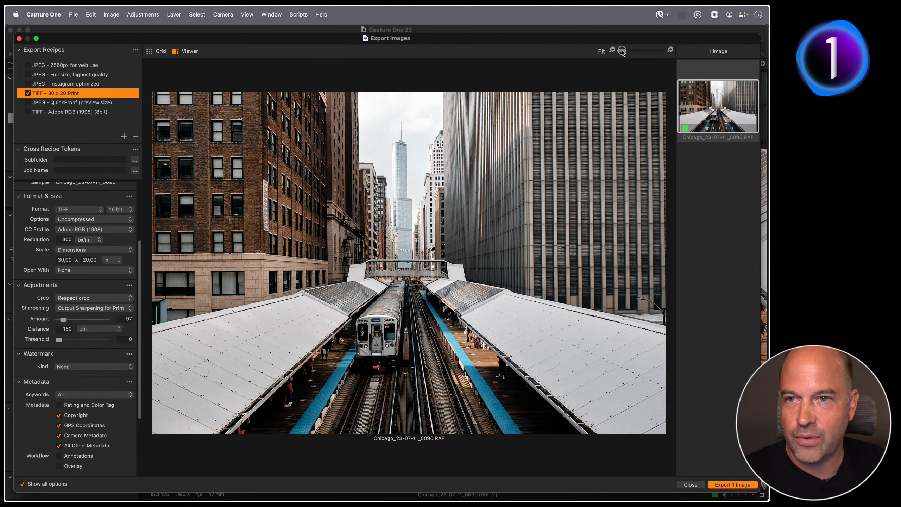
# - View the export preview at 100% and set the print sharpening distance to 40 cm
pyautogui.moveTo(622, 51); pyautogui.dragTo(635, 51)
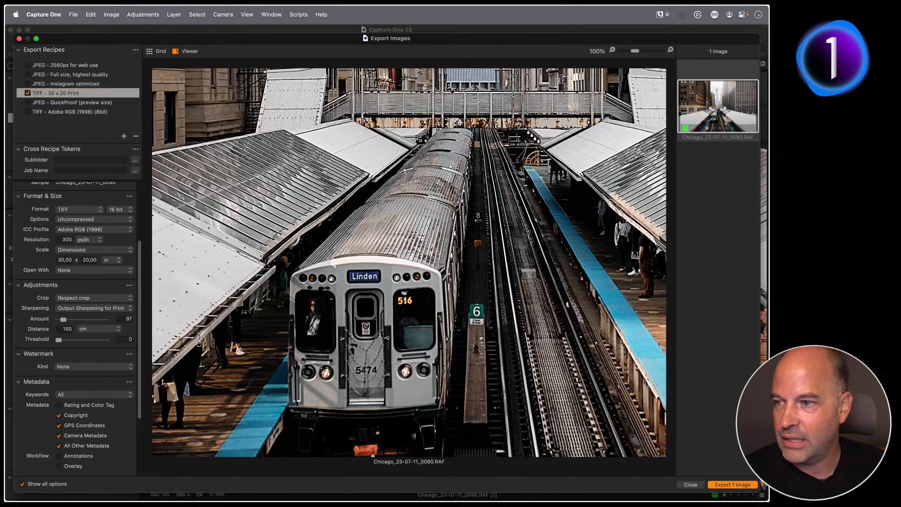
pyautogui.click(66, 329)
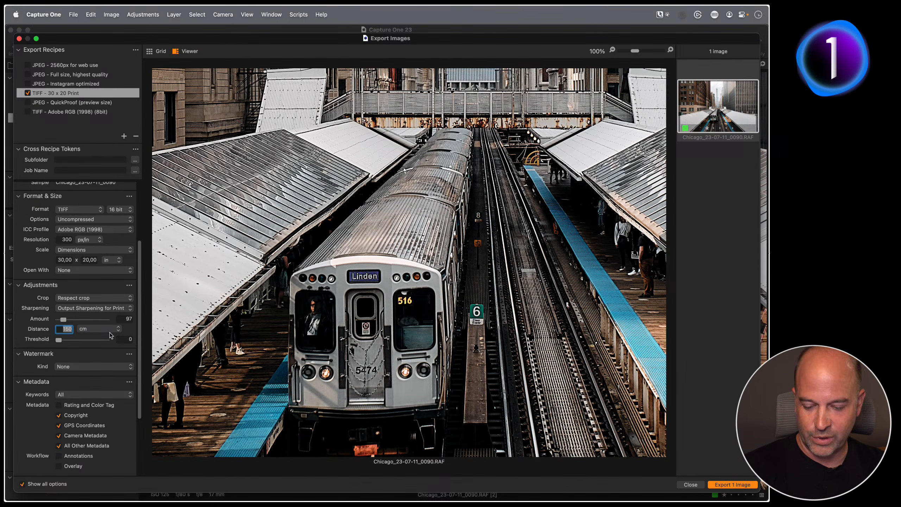
pyautogui.write('40')
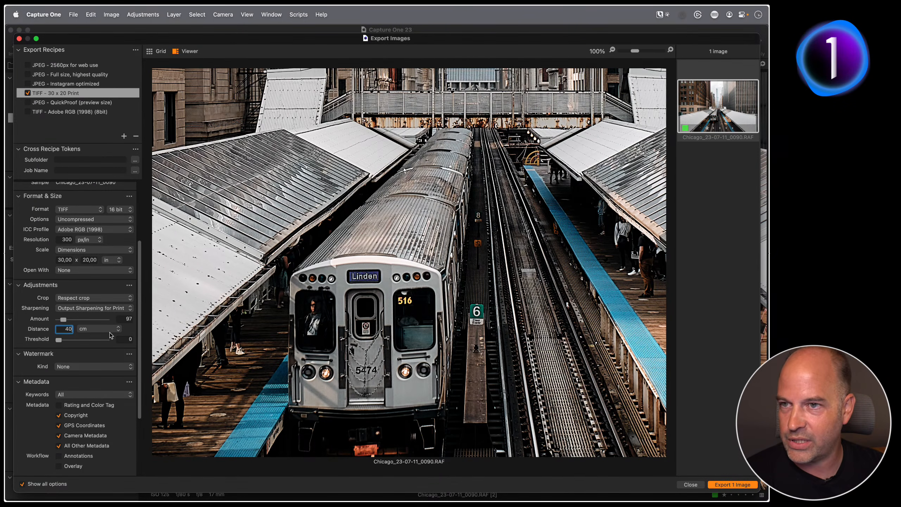
pyautogui.press('Return')
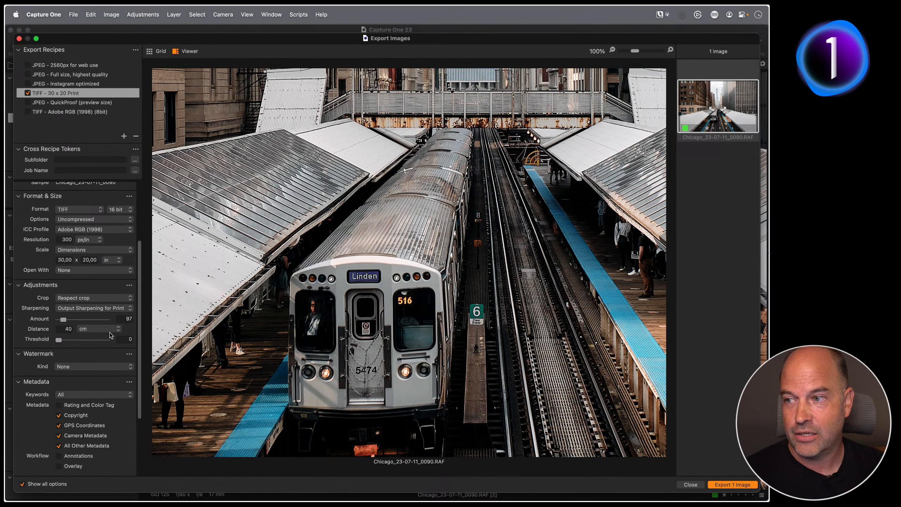
# - Set the print sharpening distance to 150 cm and review the rest of the recipe's settings and summary
pyautogui.click(64, 328)
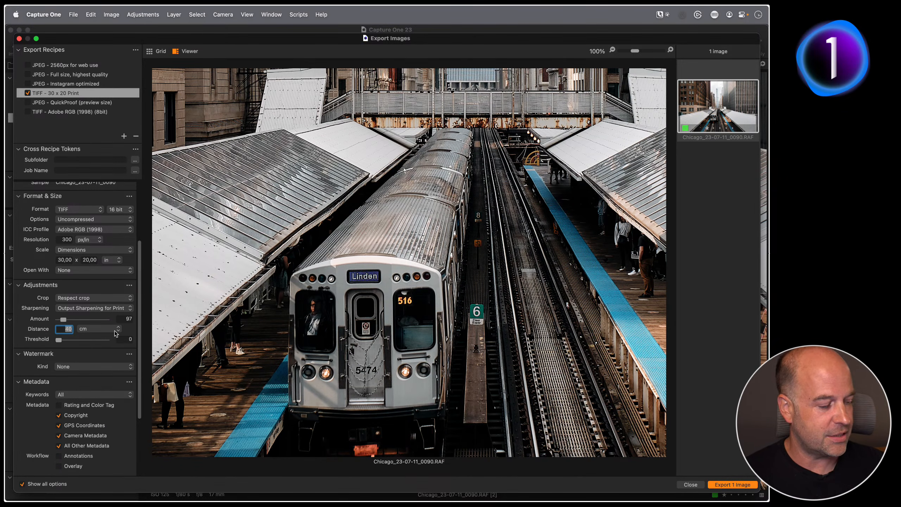
pyautogui.write('15')
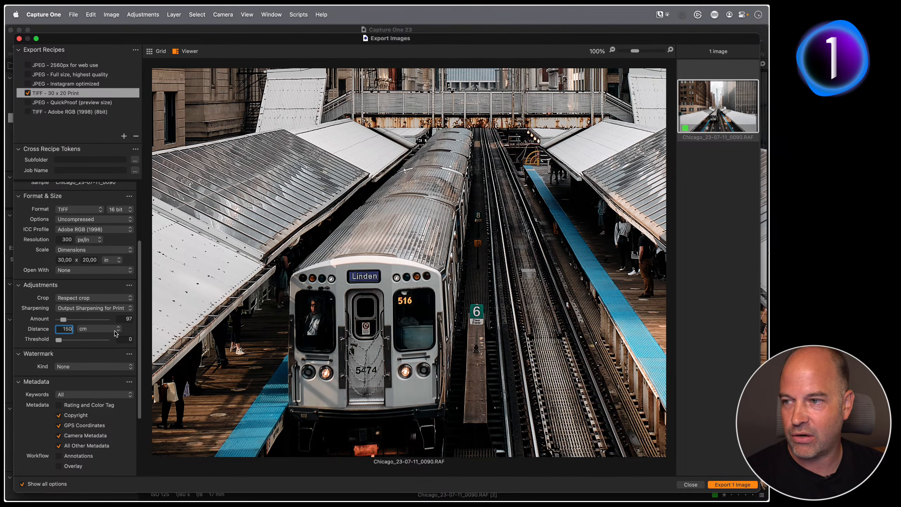
pyautogui.press('Return')
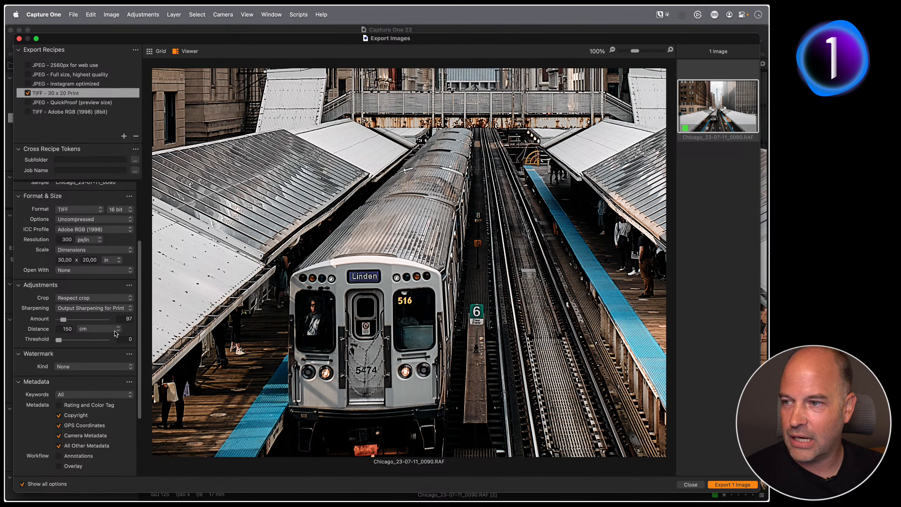
pyautogui.scroll(-5, 94, 390)
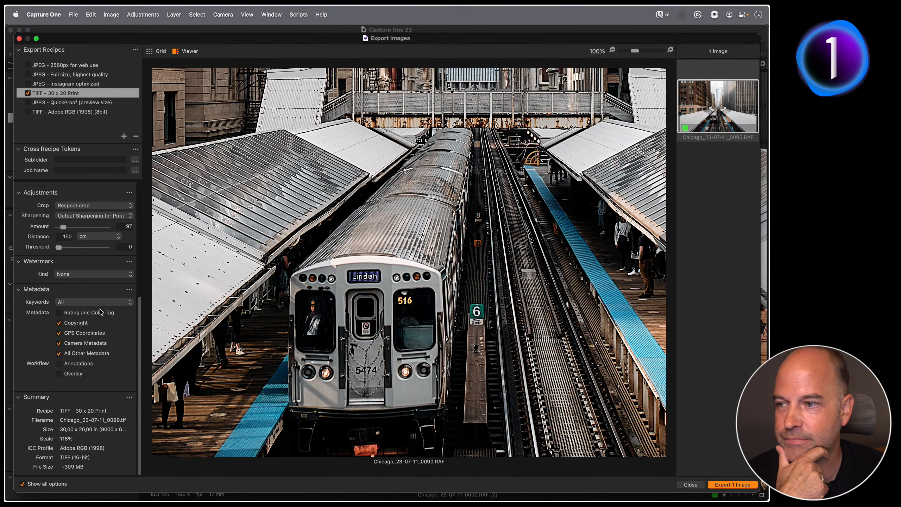
pyautogui.scroll(4, 100, 312)
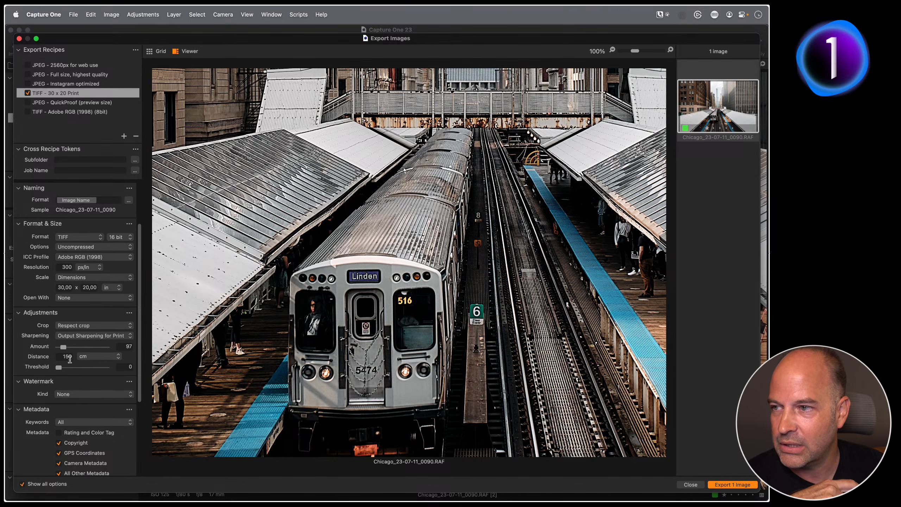
pyautogui.scroll(3, 85, 342)
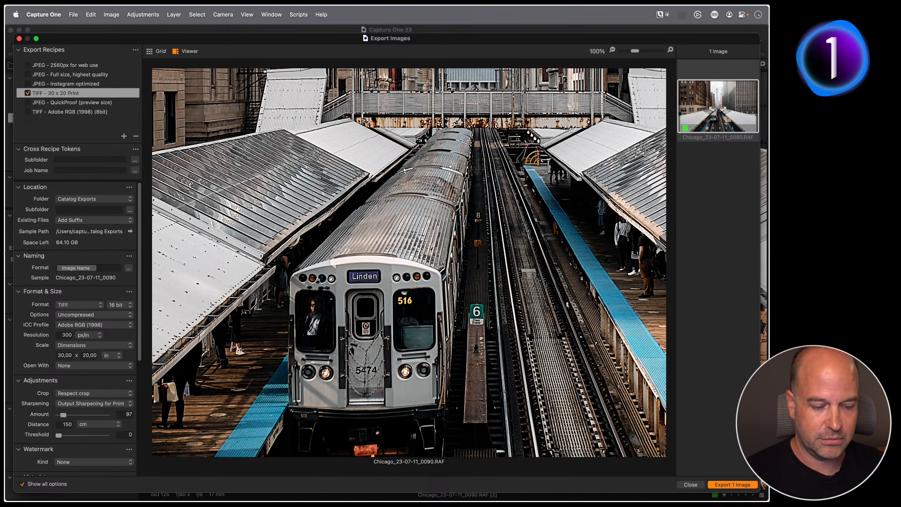
# - Switch to Photoshop and close both open Chicago JPEGs
pyautogui.press('super+Tab')
pyautogui.press('super+w')
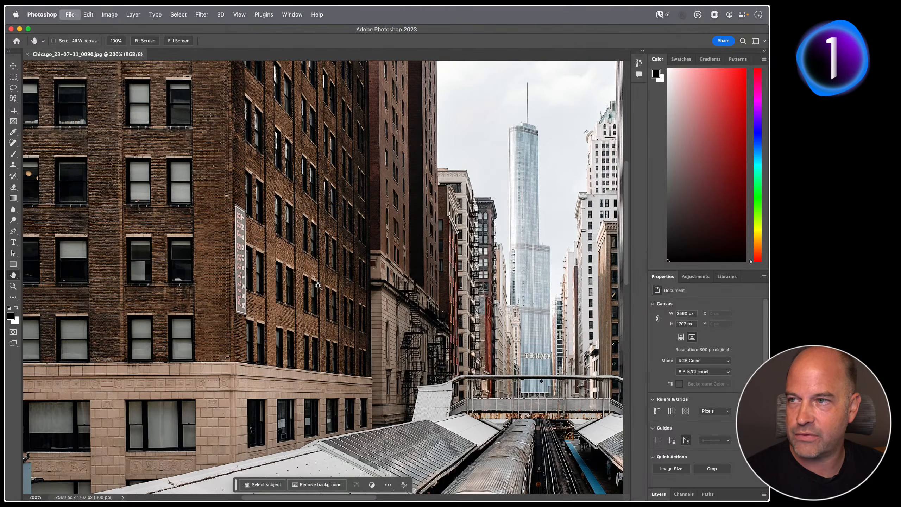
pyautogui.press('super+w')
# - Switch to Finder and move both JPEGs in the Catalog Exports folder to the trash
pyautogui.press('super+Tab')
pyautogui.press('super+Tab')
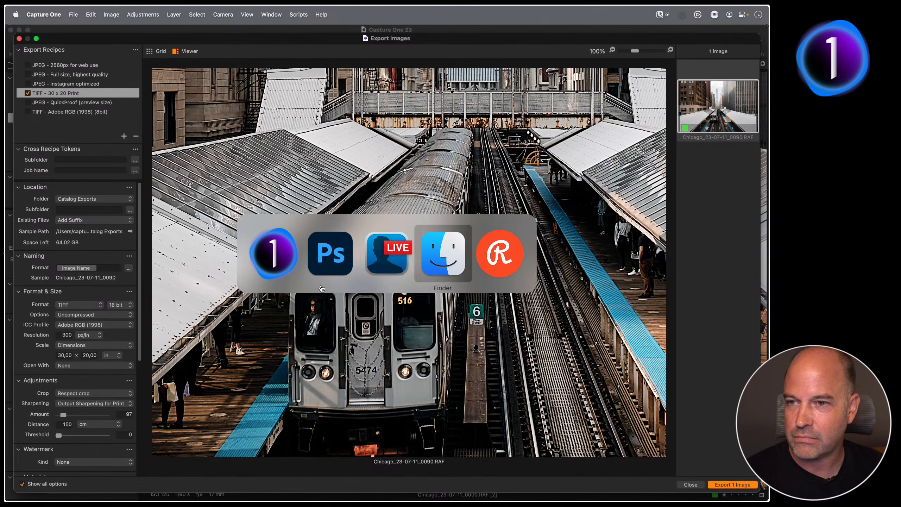
pyautogui.click(432, 160)
pyautogui.press('super+a')
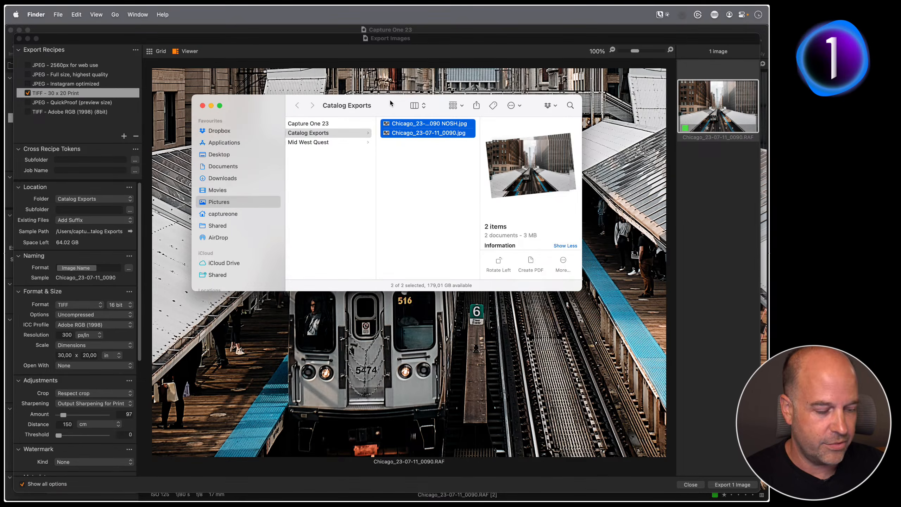
pyautogui.press('super+BackSpace')
# - Return to Capture One, export the photo with the TIFF - 30 x 20 Print recipe, and switch to Finder's Catalog Exports folder
pyautogui.press('super+Tab')
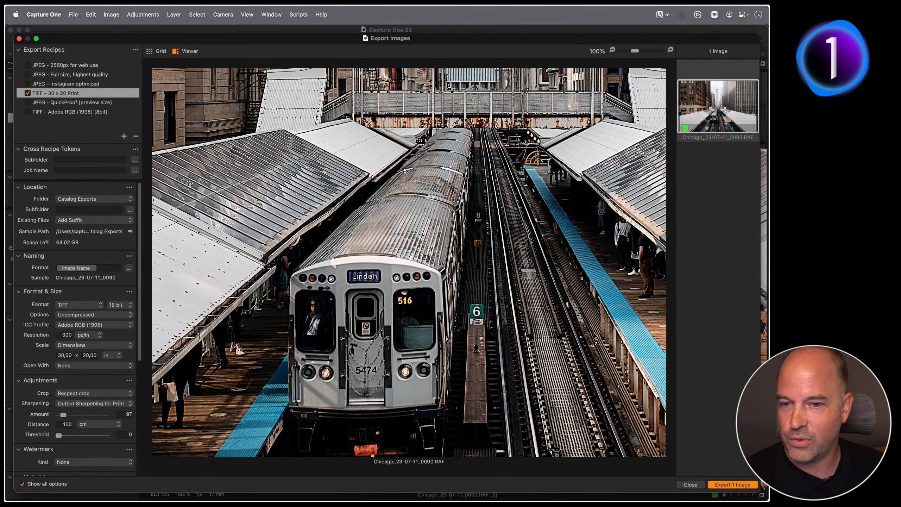
pyautogui.click(731, 485)
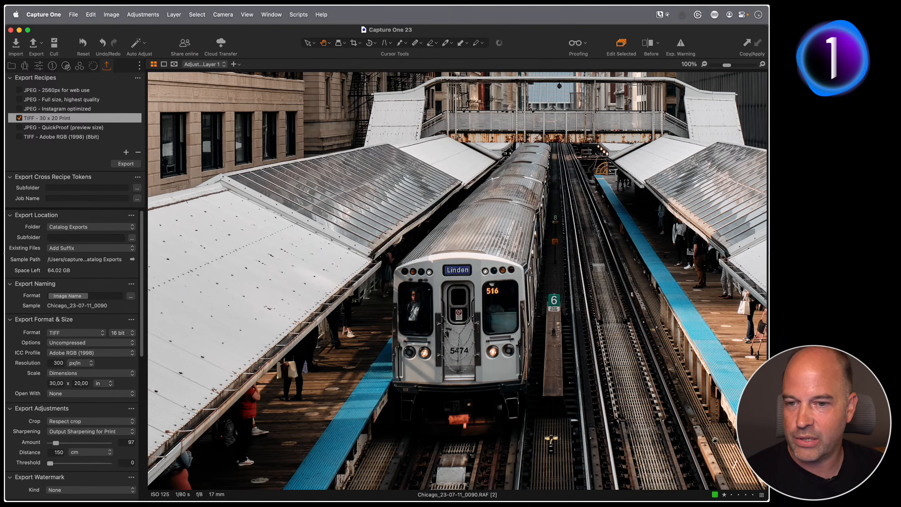
pyautogui.press('super+Tab')
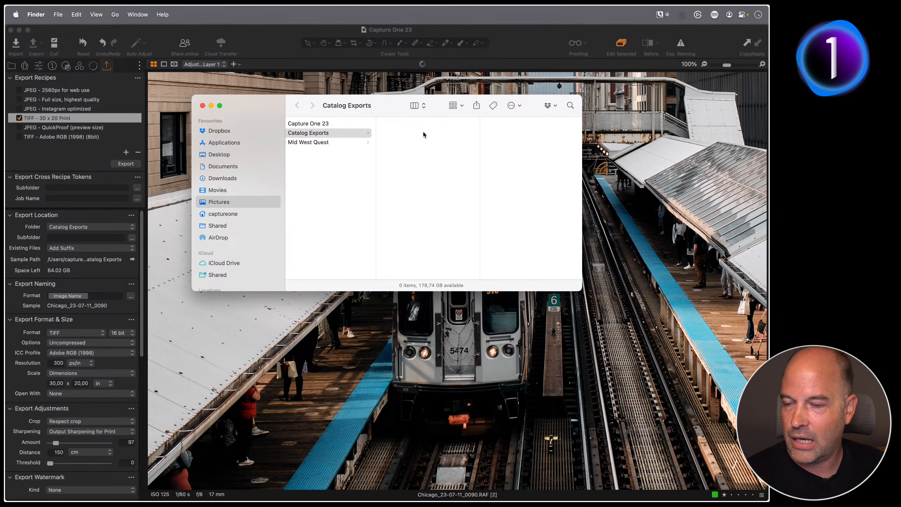
# - Open the exported Chicago_23-07-11_0090.tif from the Catalog Exports folder in Photoshop
pyautogui.click(415, 125)
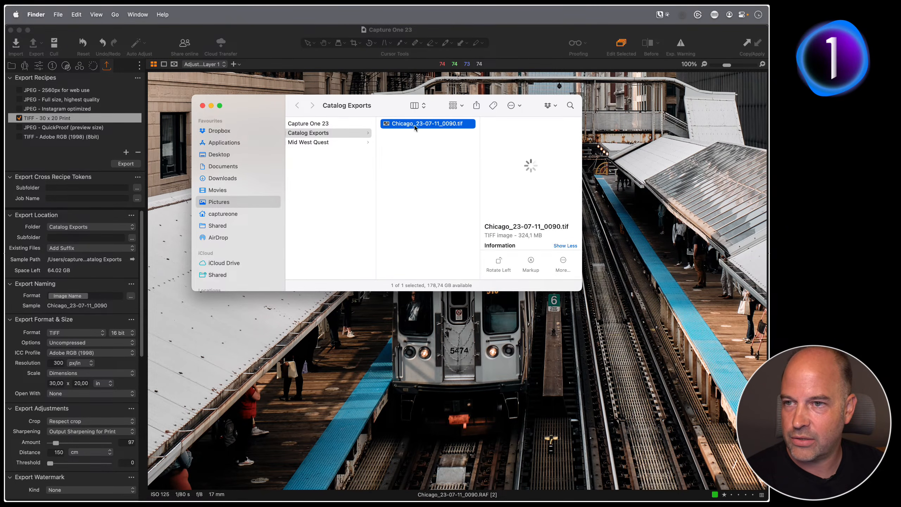
pyautogui.moveTo(414, 125); pyautogui.dragTo(428, 488)
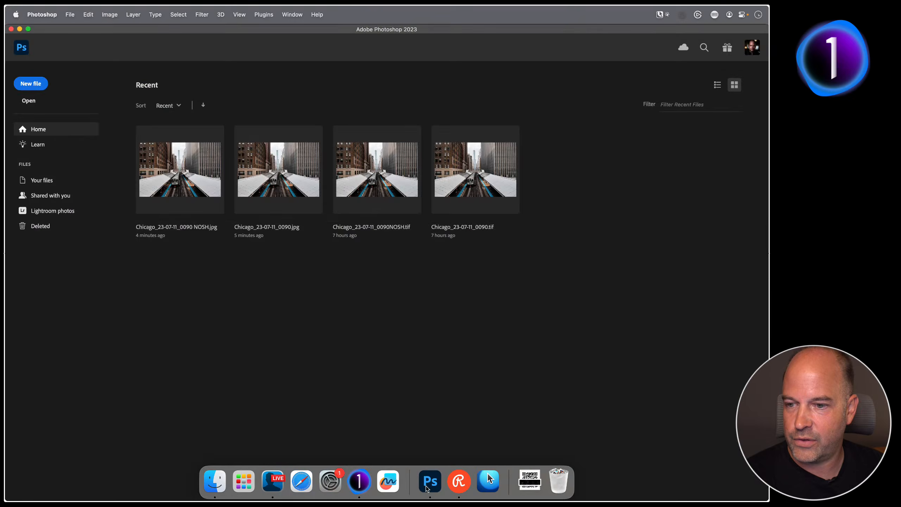
# - Return to Capture One, set the print recipe's sharpening to Disable all, and export the photo again
pyautogui.press('super+Tab')
pyautogui.press('super+Tab')
pyautogui.press('super+Tab')
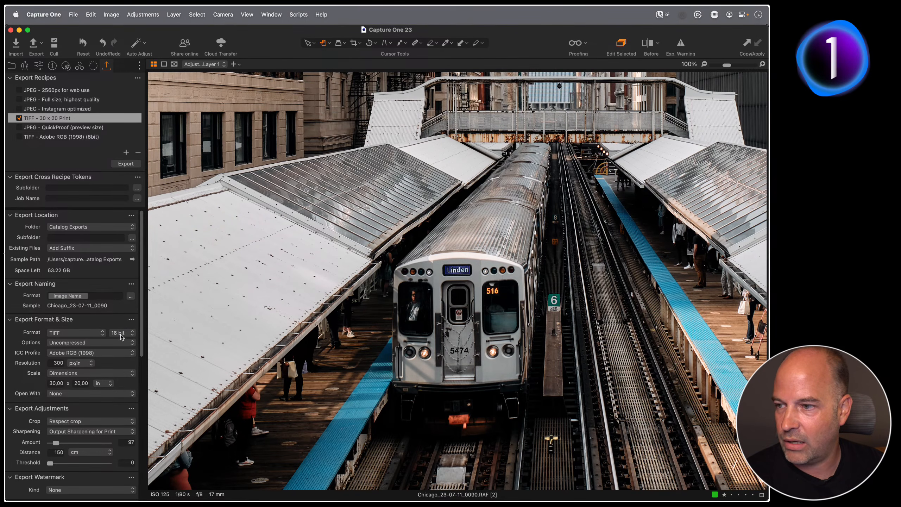
pyautogui.click(82, 431)
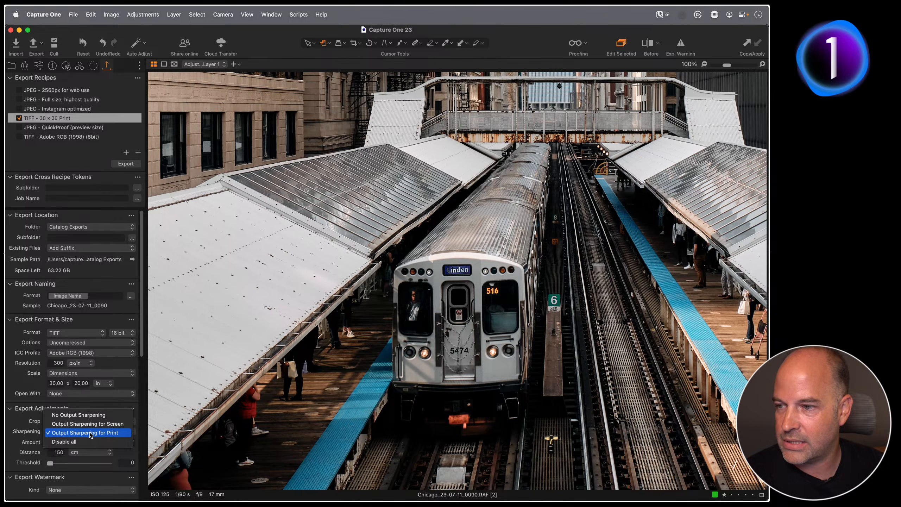
pyautogui.click(85, 446)
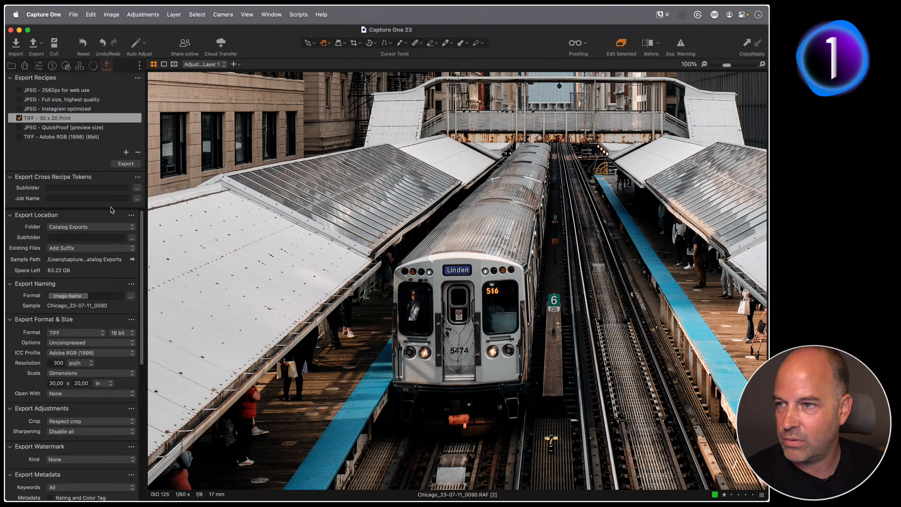
pyautogui.click(137, 166)
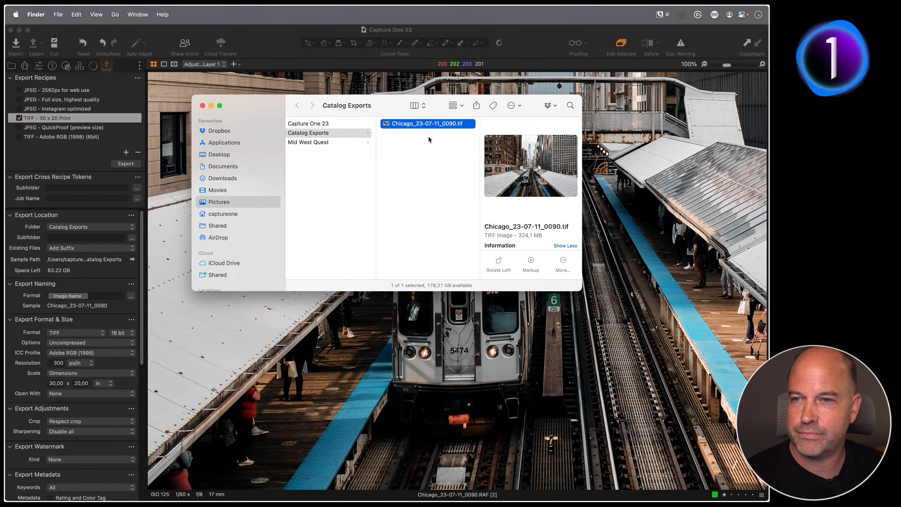
# - In Finder, rename the newly exported unsharpened TIFF as Chicago_23-07-11_0090 NOSH.tif
pyautogui.click(434, 124)
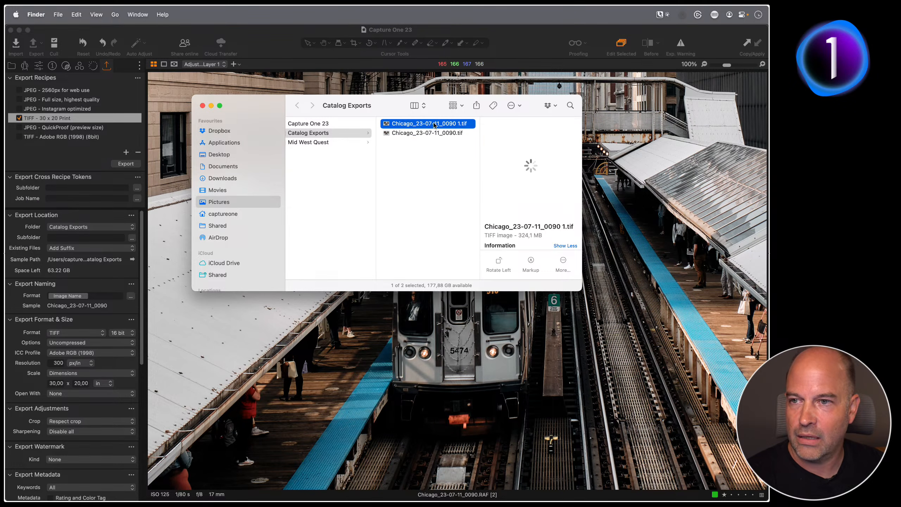
pyautogui.press('Return')
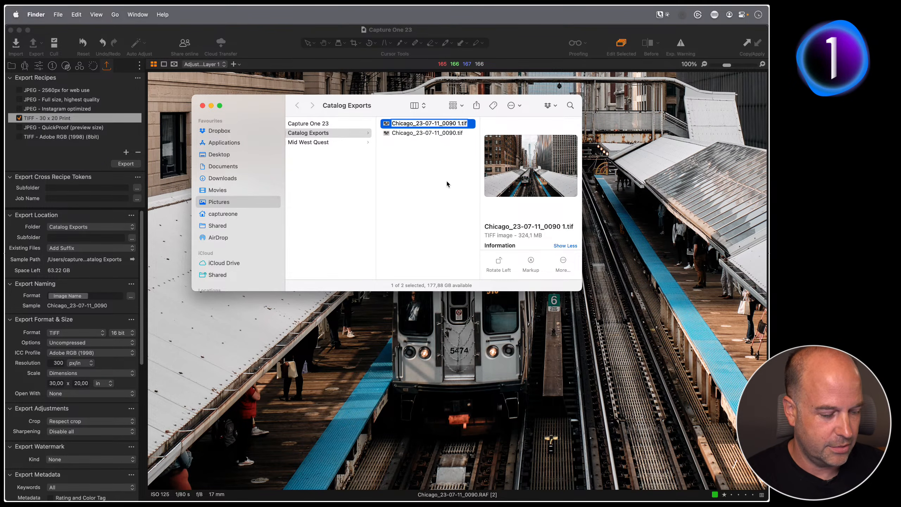
pyautogui.press('Right')
pyautogui.press('BackSpace')
pyautogui.write('NOSH')
pyautogui.press('Return')
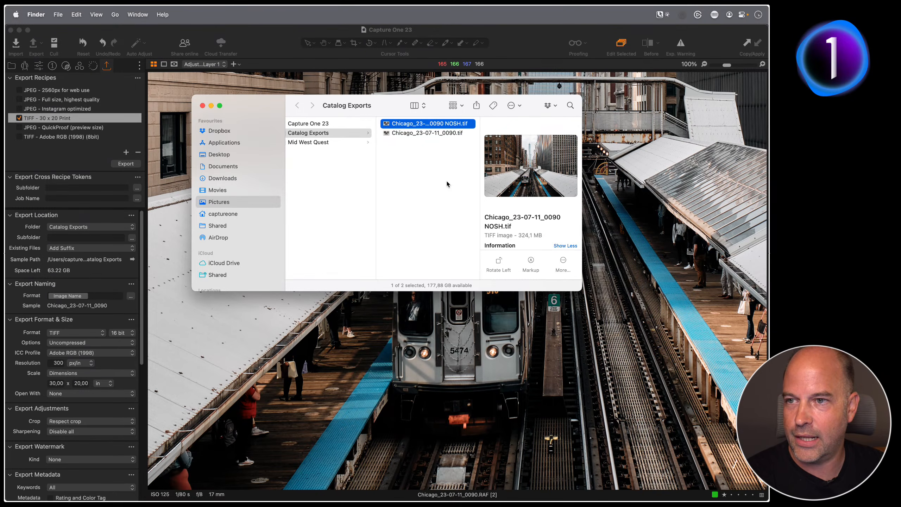
# - Open the NOSH TIFF in Photoshop and arrange both TIFFs side by side
pyautogui.moveTo(424, 124); pyautogui.dragTo(430, 481)
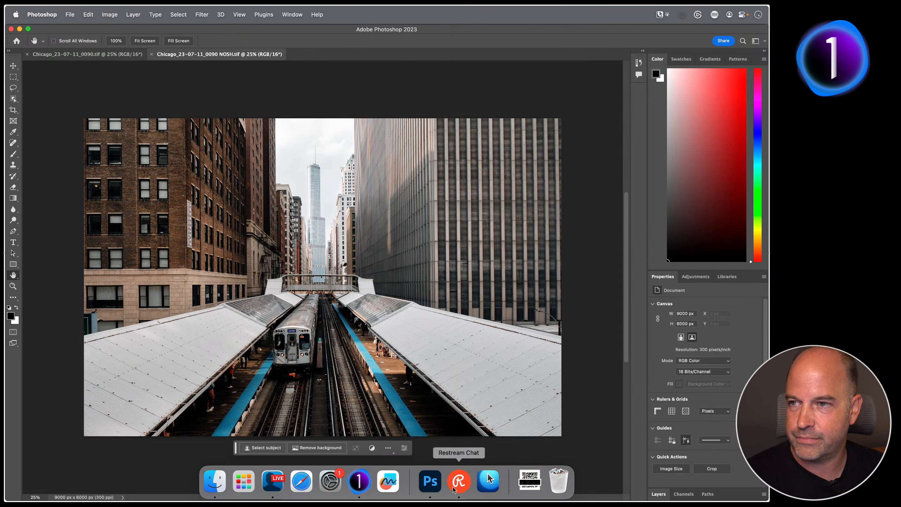
pyautogui.click(298, 14)
pyautogui.moveTo(304, 32)
pyautogui.click(458, 39)
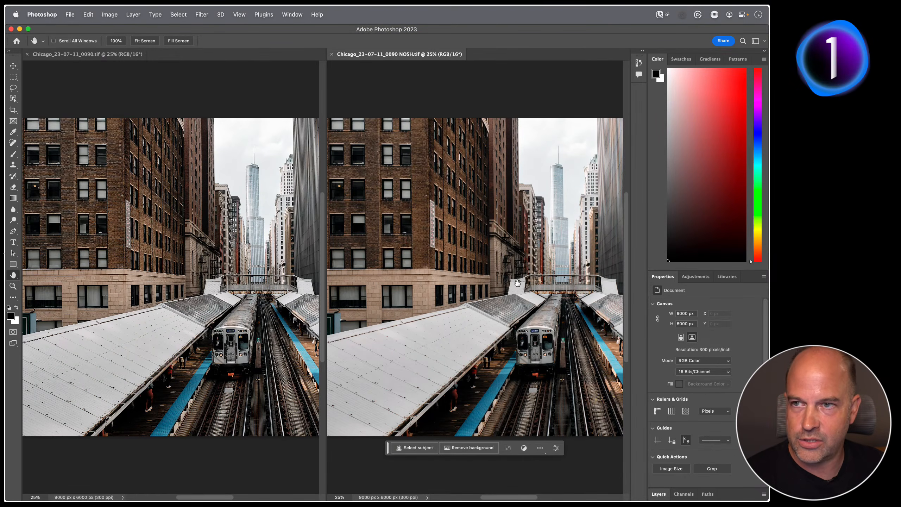
# - View the front of the train in the NOSH TIFF at 100%
pyautogui.press('super+equal')
pyautogui.press('super+equal')
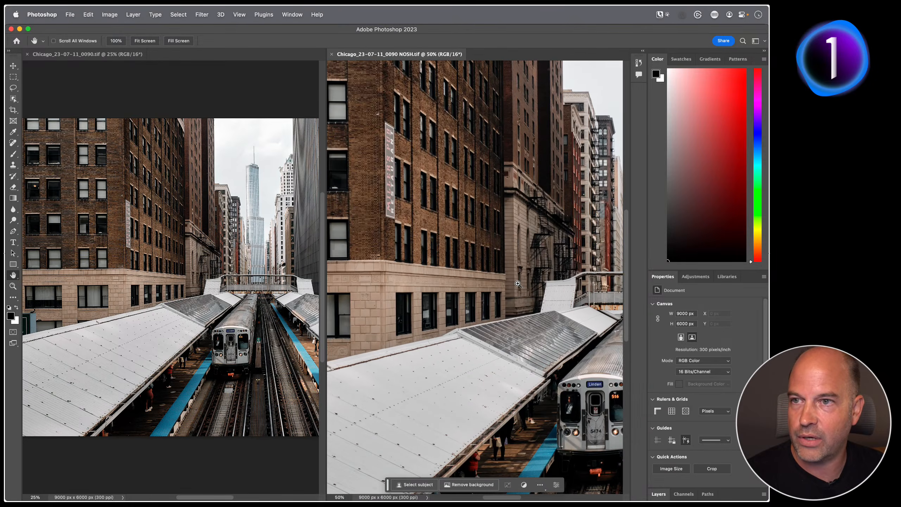
pyautogui.press('super+equal')
pyautogui.press('super+equal')
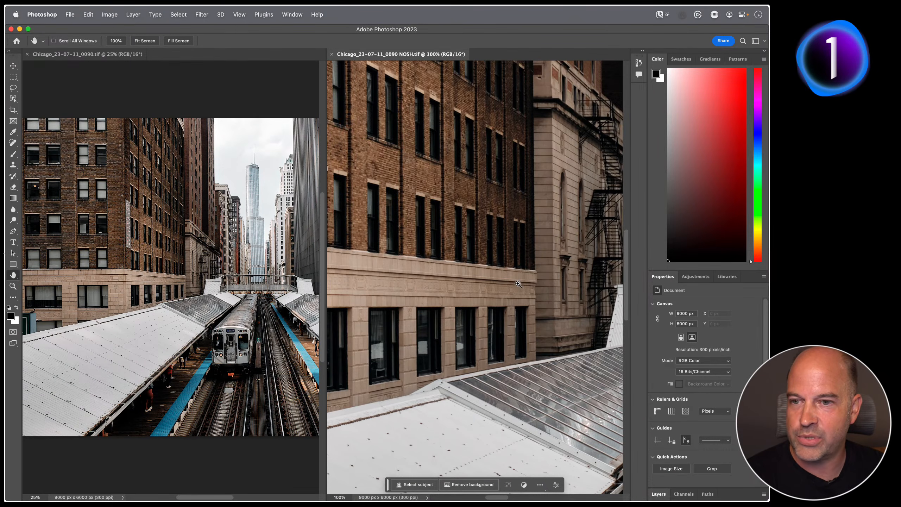
pyautogui.scroll(-10, 519, 284)
pyautogui.hscroll(5, 518, 284)
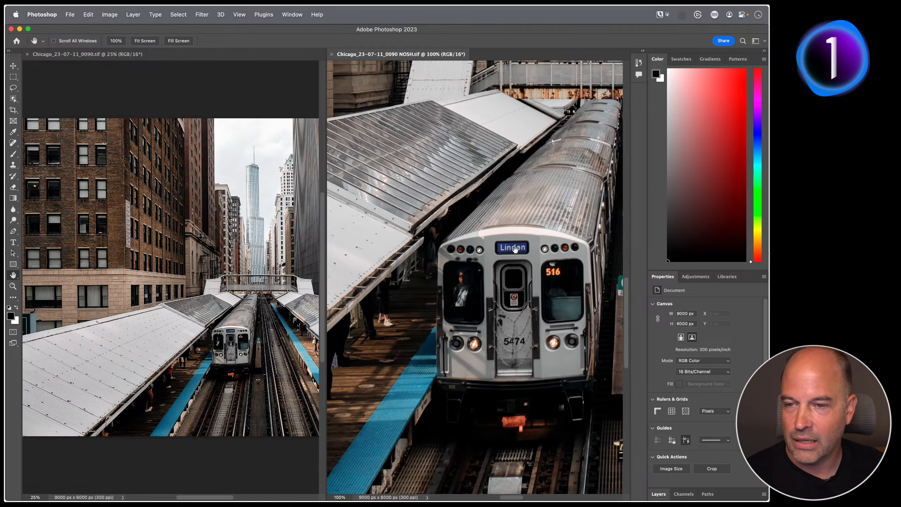
pyautogui.hscroll(-3, 515, 250)
# - View the sharpened TIFF at 100% and line up the train in both images to compare their sharpness
pyautogui.click(225, 293)
pyautogui.press('super+equal')
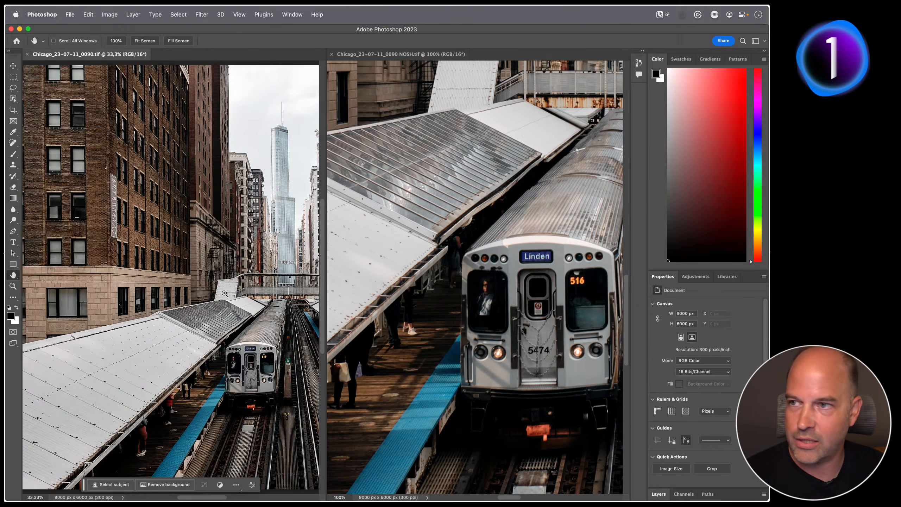
pyautogui.press('super+equal')
pyautogui.press('super+equal')
pyautogui.press('super+equal')
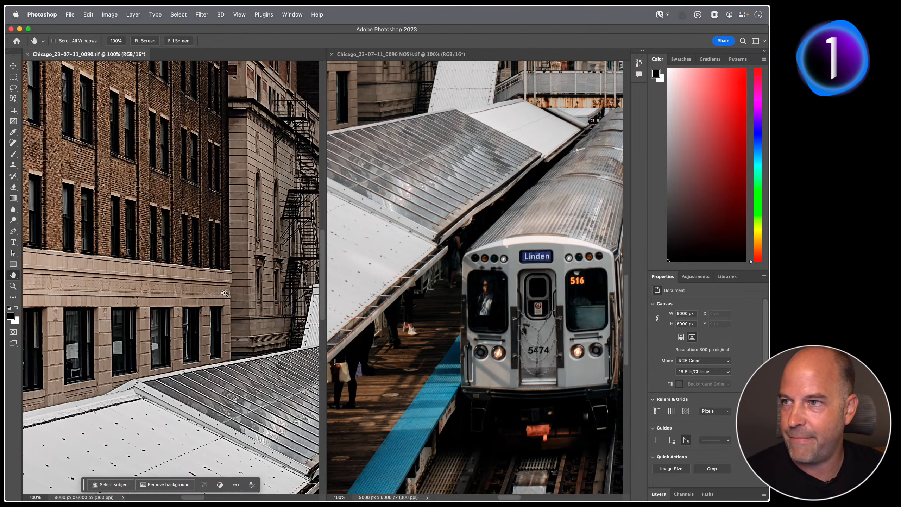
pyautogui.moveTo(292, 365); pyautogui.dragTo(117, 213)
pyautogui.moveTo(170, 249); pyautogui.dragTo(222, 273)
pyautogui.moveTo(220, 360); pyautogui.dragTo(223, 330)
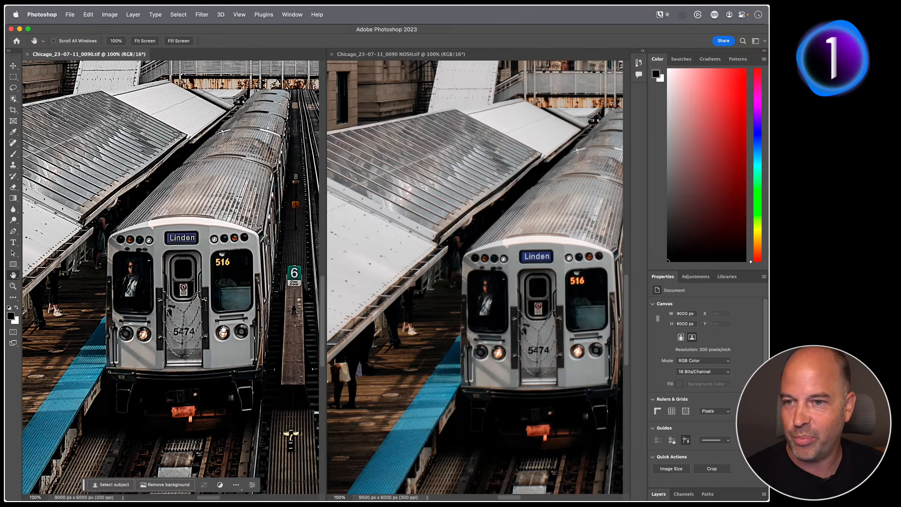
pyautogui.moveTo(507, 279); pyautogui.dragTo(471, 264)
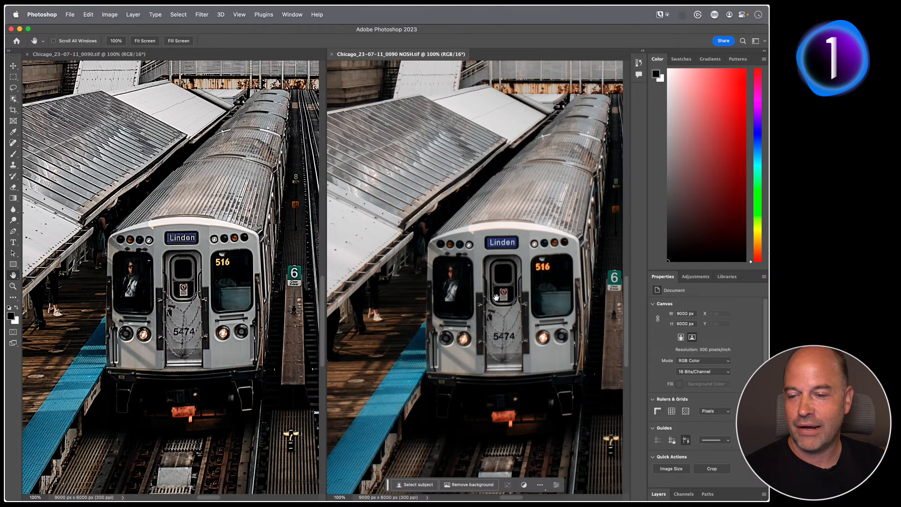
# - Switch back to Capture One and set the TIFF - 30 x 20 Print recipe's sharpening to Output Sharpening for Print
pyautogui.press('super+Tab')
pyautogui.press('super+Tab')
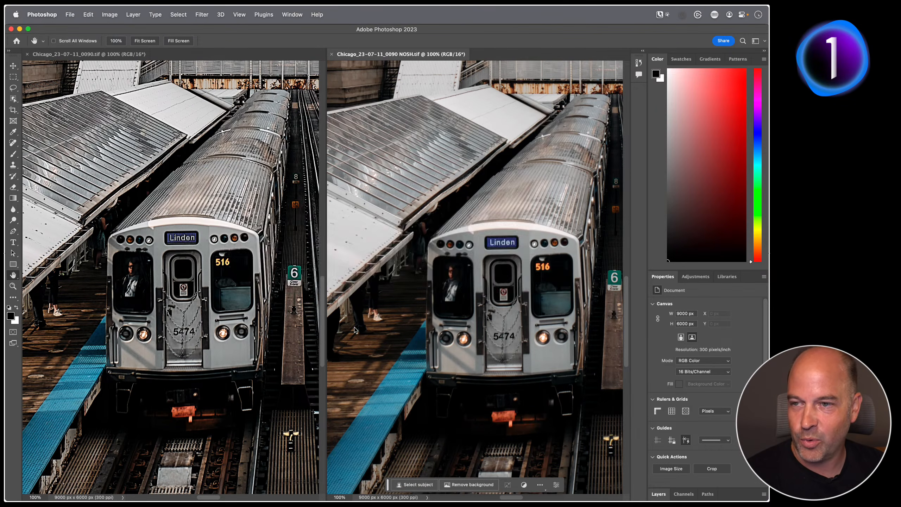
pyautogui.press('super+Tab')
pyautogui.press('super+Tab')
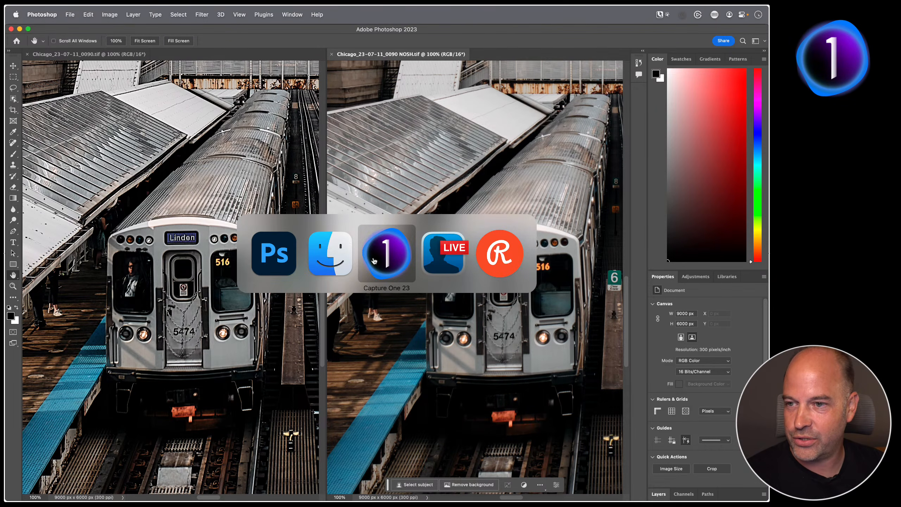
pyautogui.click(373, 261)
pyautogui.scroll(-1, 88, 387)
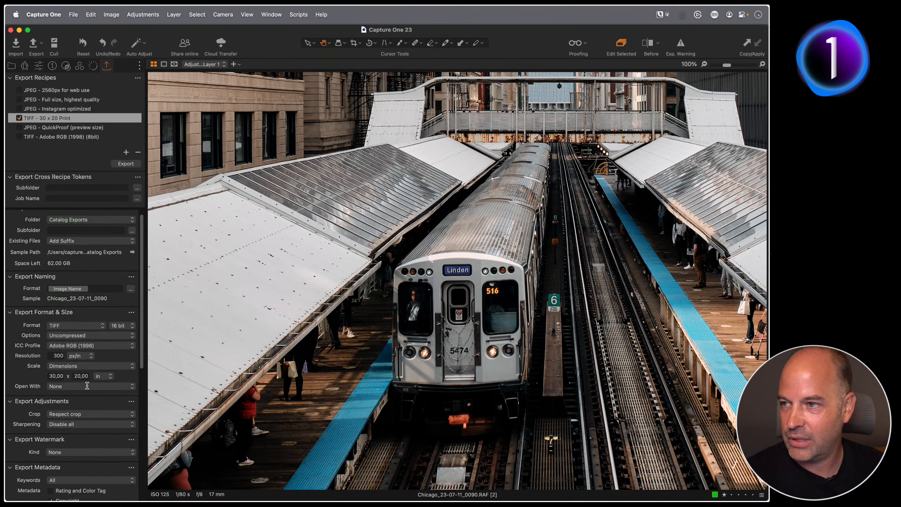
pyautogui.click(81, 428)
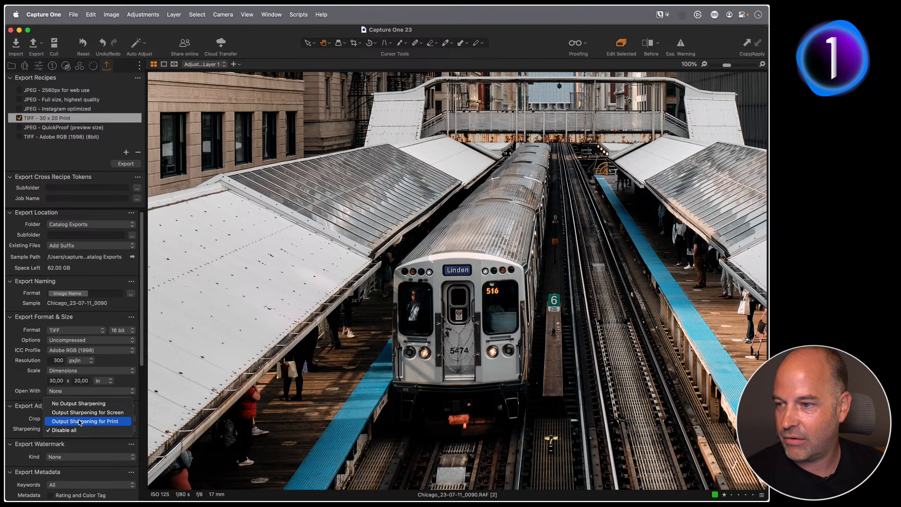
pyautogui.click(82, 422)
pyautogui.scroll(-5, 44, 353)
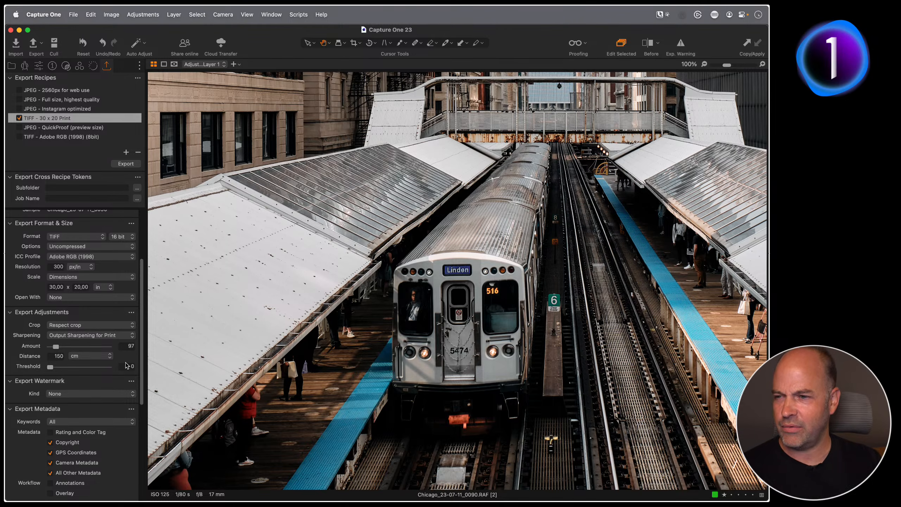
# - Switch the recipe to No Output Sharpening, restore Output Sharpening for Print, and set its amount to 63
pyautogui.click(131, 335)
pyautogui.click(138, 323)
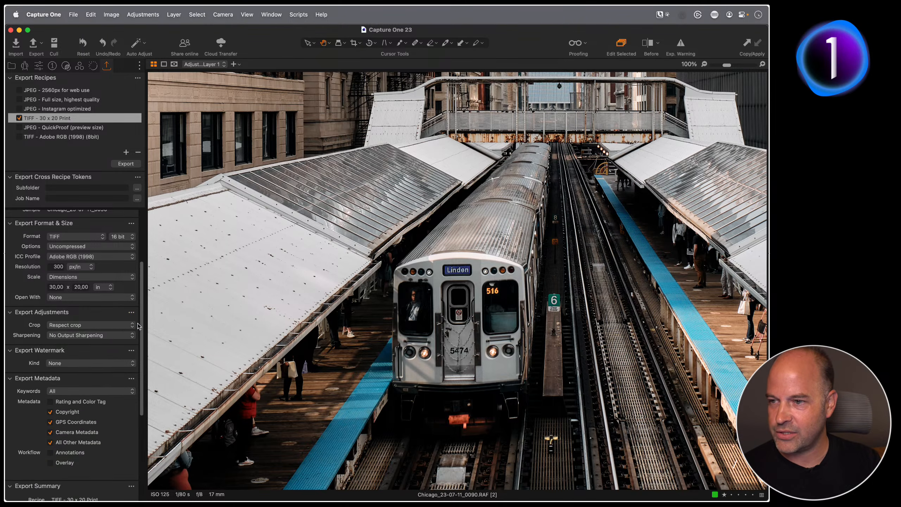
pyautogui.click(131, 335)
pyautogui.click(93, 352)
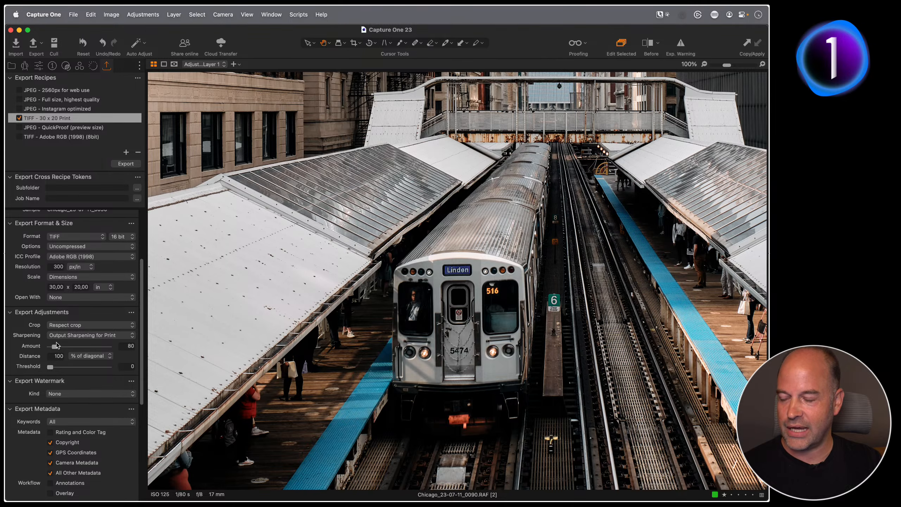
pyautogui.moveTo(55, 346); pyautogui.dragTo(56, 349)
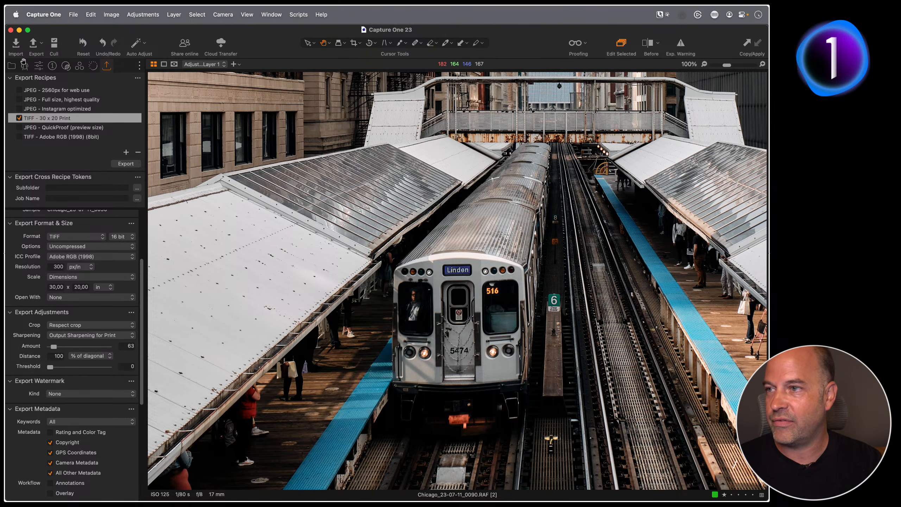
# - Open the Sony album in the library and view the Grand_Prismatic_23-07-18_1642.ARW hot spring photo
pyautogui.click(11, 65)
pyautogui.click(59, 153)
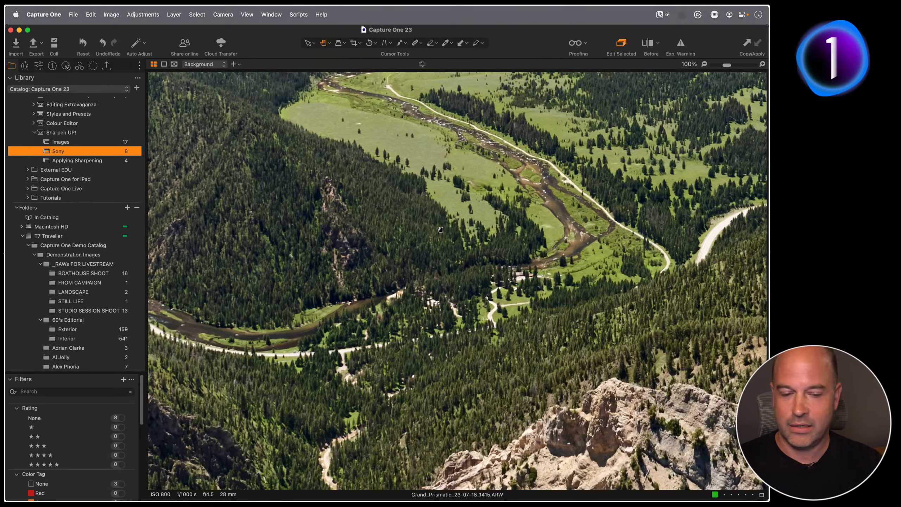
pyautogui.press('g')
pyautogui.click(359, 297)
pyautogui.doubleClick(359, 298)
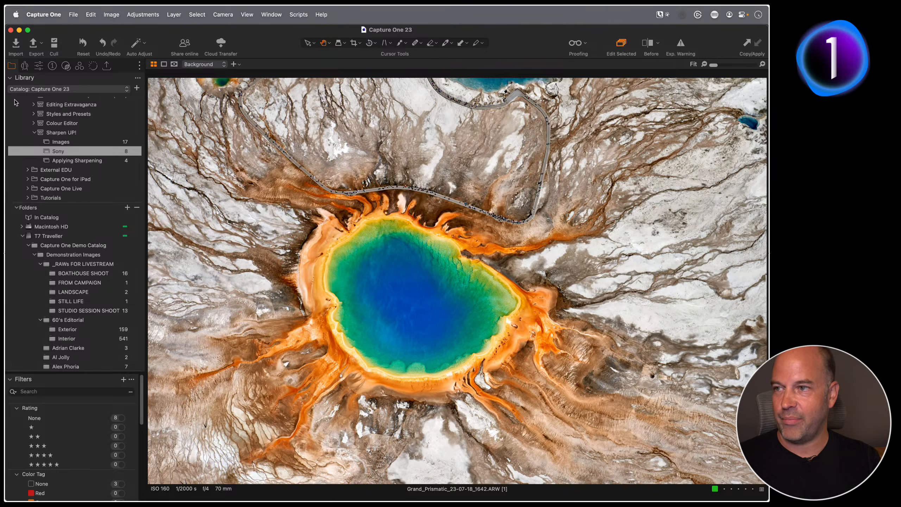
# - Browse the Applying Sharpening album's thumbnails and return to the Chicago train photo in the Images album
pyautogui.click(77, 161)
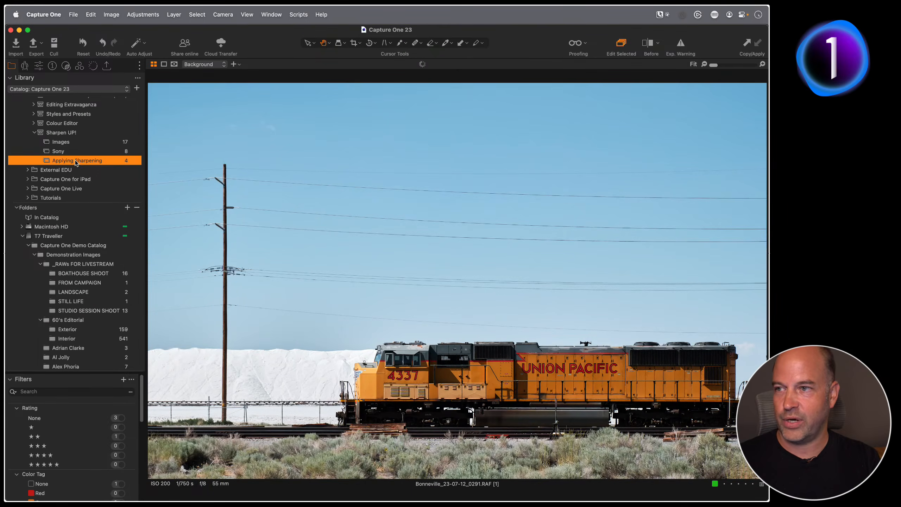
pyautogui.press('g')
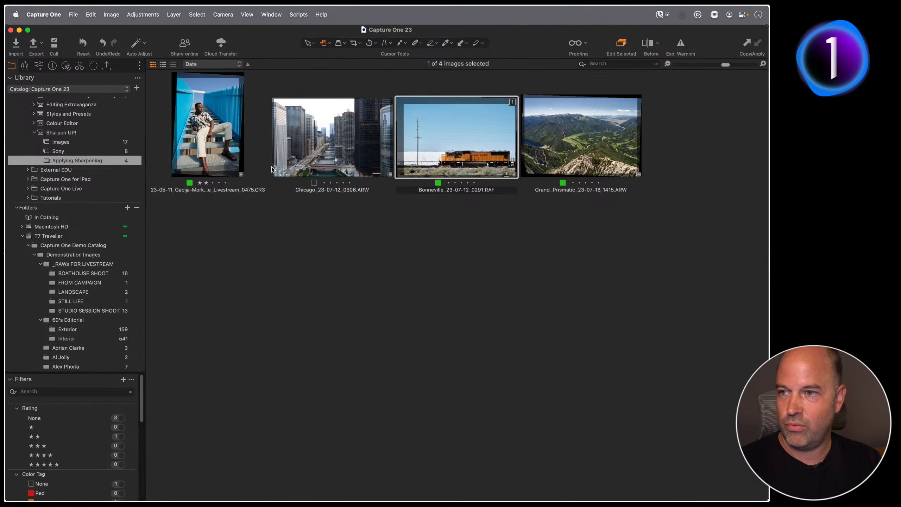
pyautogui.press('g')
pyautogui.click(65, 142)
pyautogui.press('g')
pyautogui.press('g')
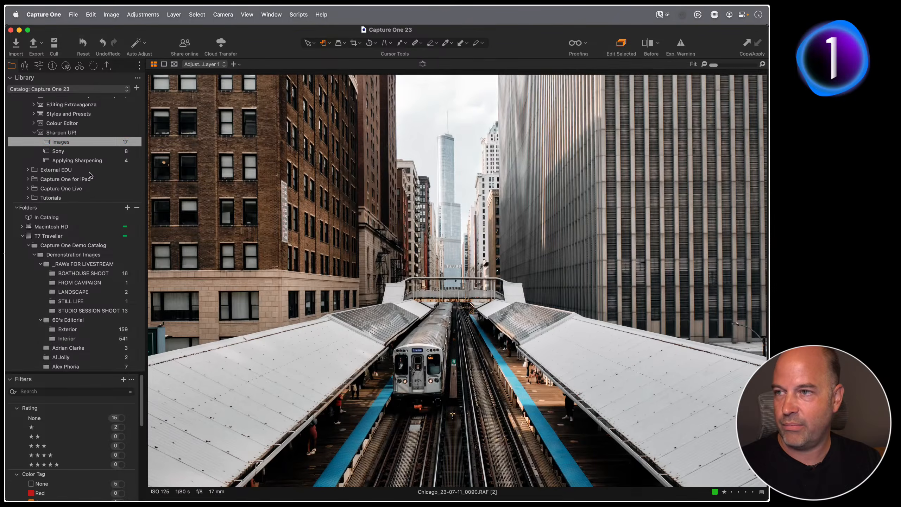
# - Open the export window for the Chicago photo, review its output sharpening settings, and close it without exporting
pyautogui.press('super+shift+d')
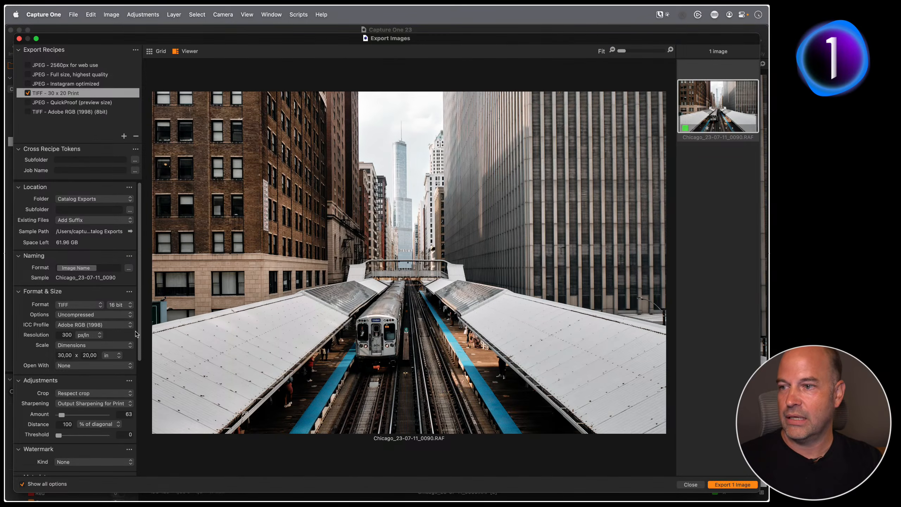
pyautogui.scroll(-1, 89, 351)
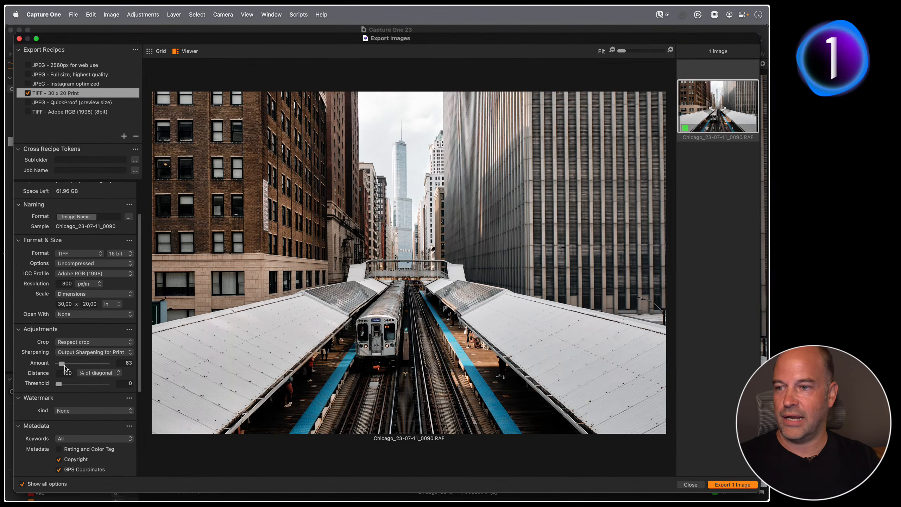
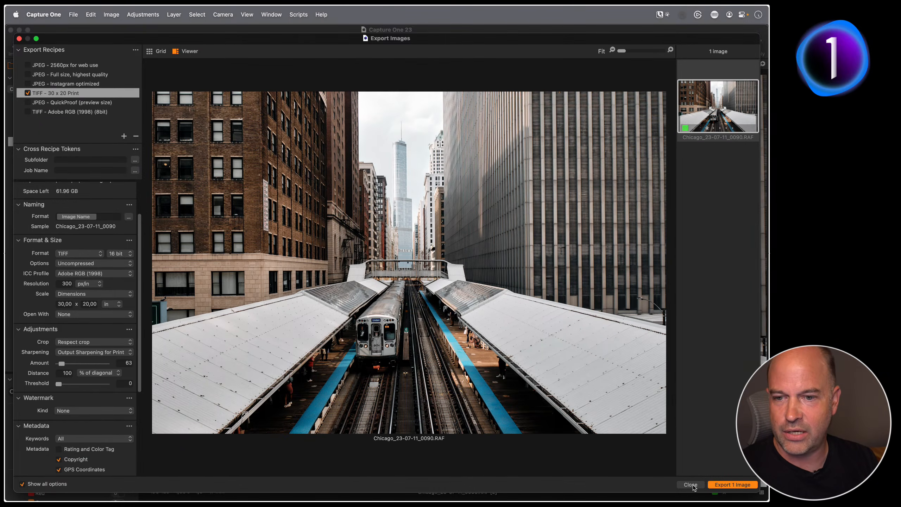
pyautogui.click(712, 488)
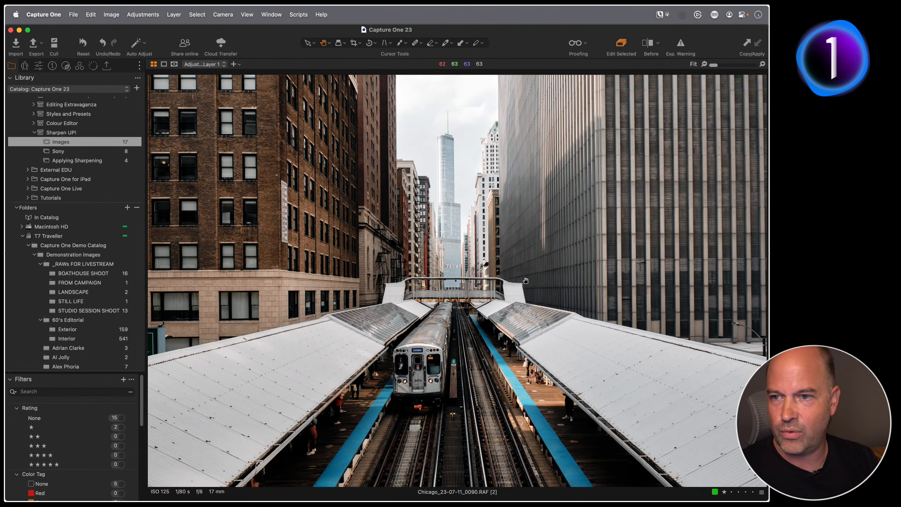
# - Show the Lens Correction tools for the Chicago train photo and narrow the tool panel to enlarge the viewer
pyautogui.click(25, 65)
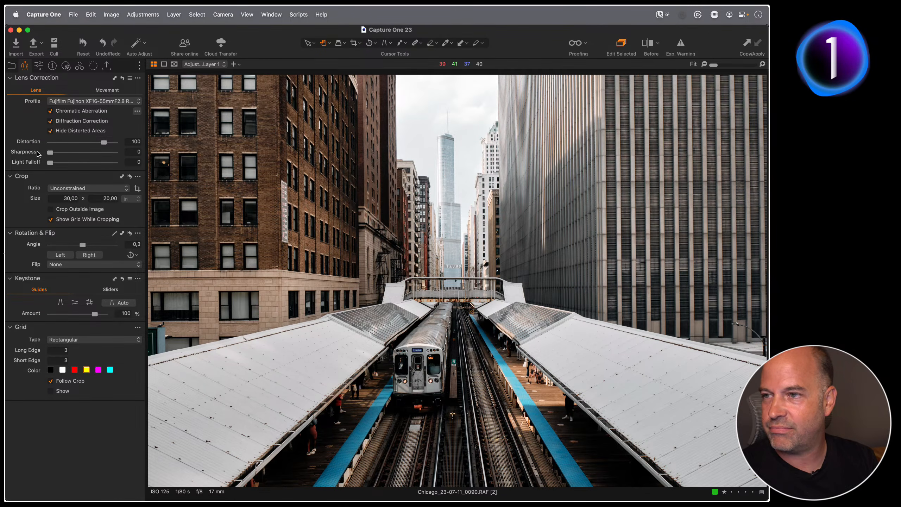
pyautogui.moveTo(146, 157); pyautogui.dragTo(319, 156)
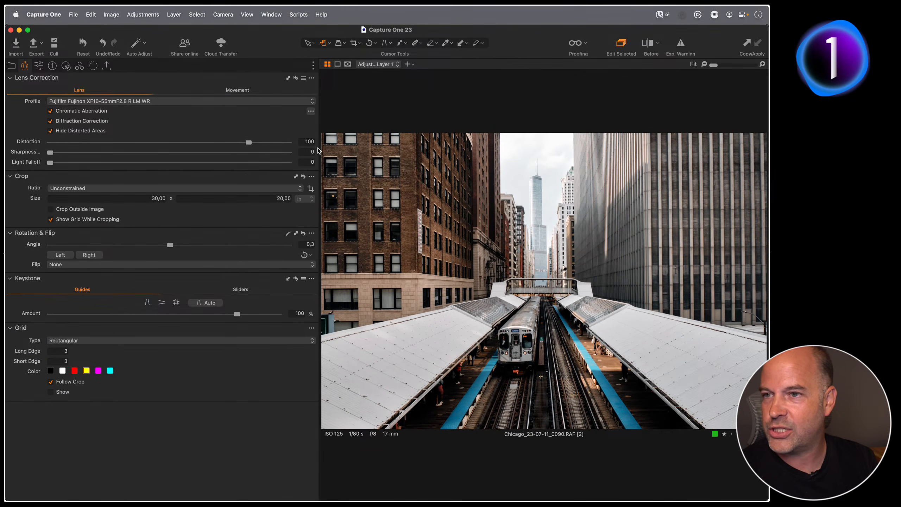
pyautogui.moveTo(318, 151); pyautogui.dragTo(119, 154)
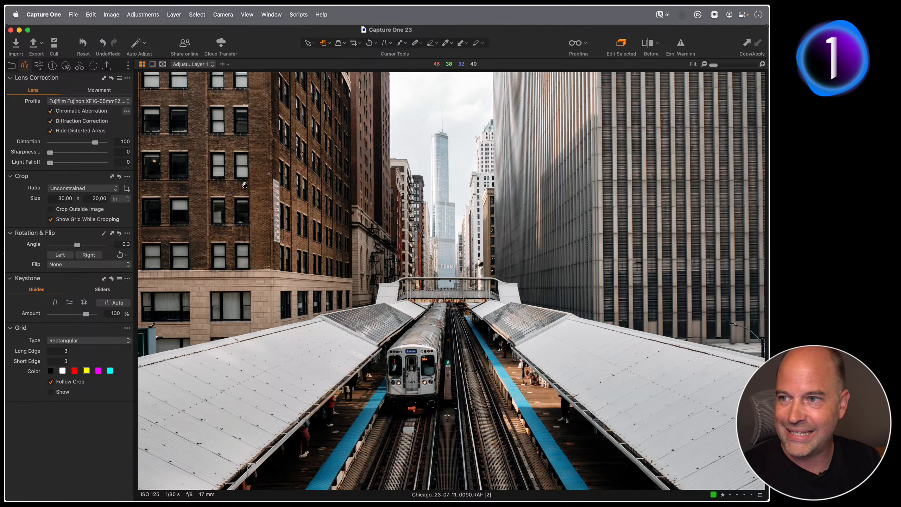
# - Examine the lens sharpness falloff setting and the brick building's detail at 100%, and return to the full Chicago image
pyautogui.press('F1')
pyautogui.click(123, 152)
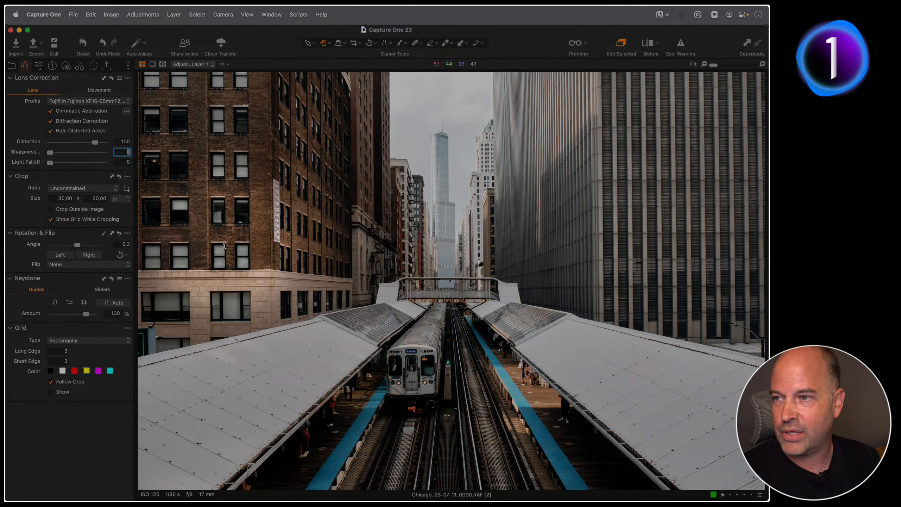
pyautogui.press('F1')
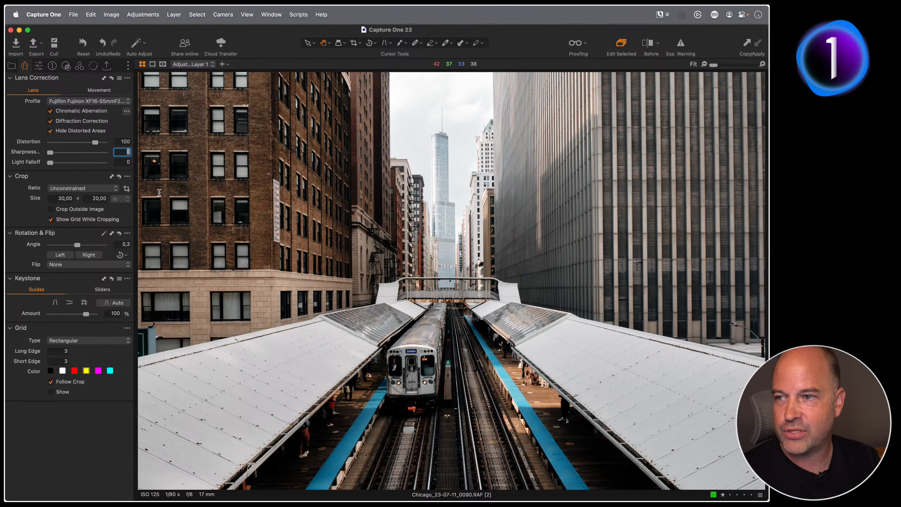
pyautogui.click(147, 220)
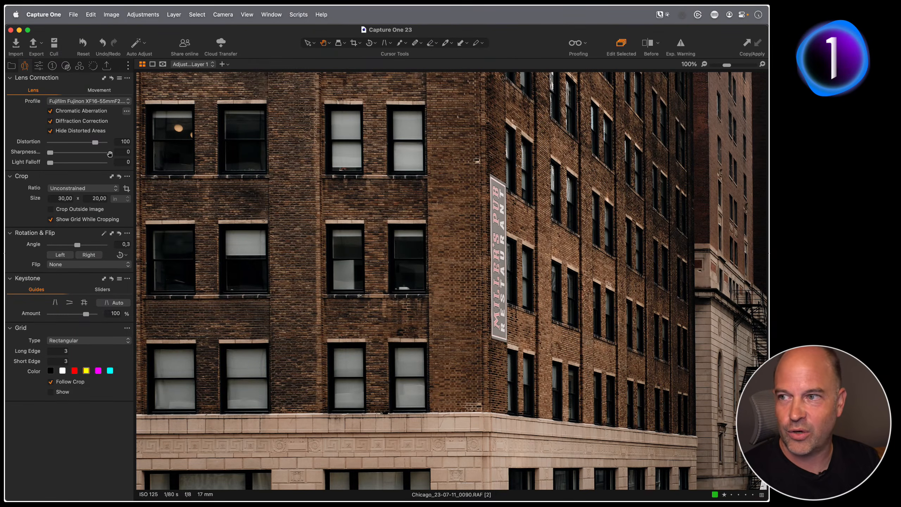
pyautogui.click(252, 196)
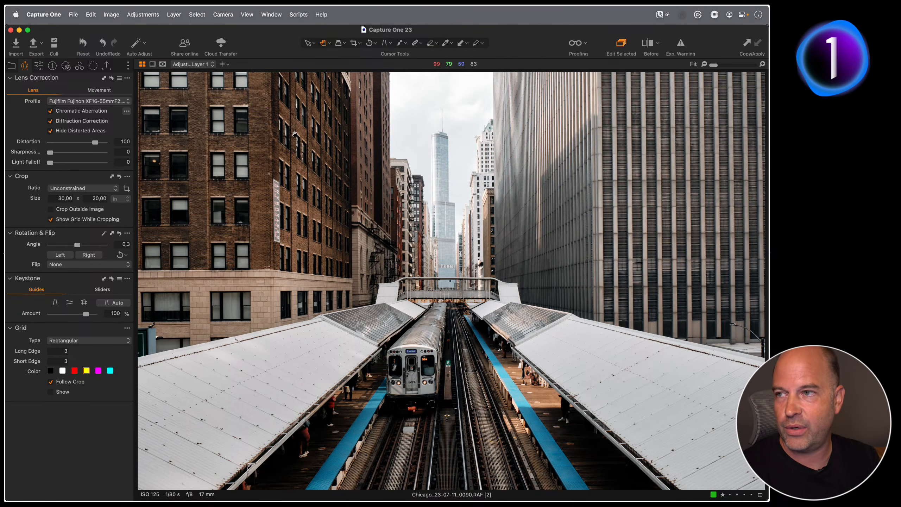
# - Review the TIFF - 30 x 20 Print recipe's export settings for the Chicago photo and close the export window without exporting
pyautogui.press('super+shift+e')
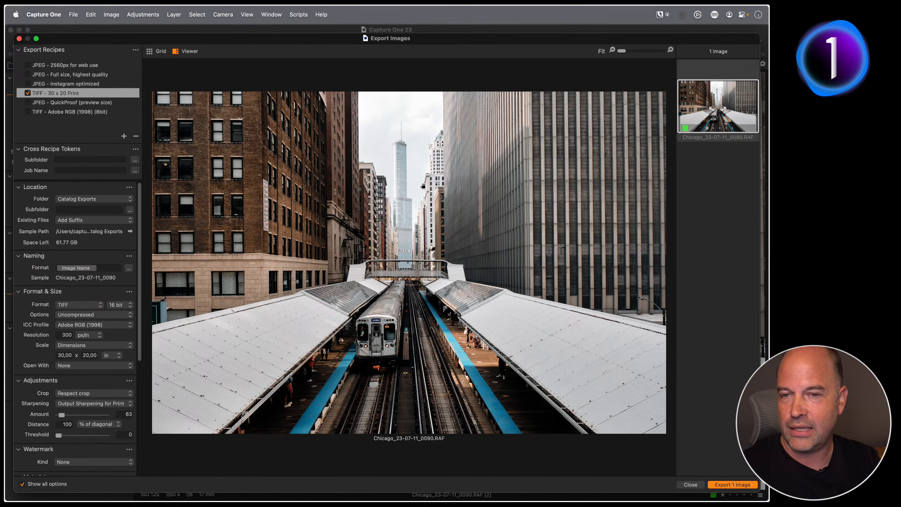
pyautogui.click(688, 486)
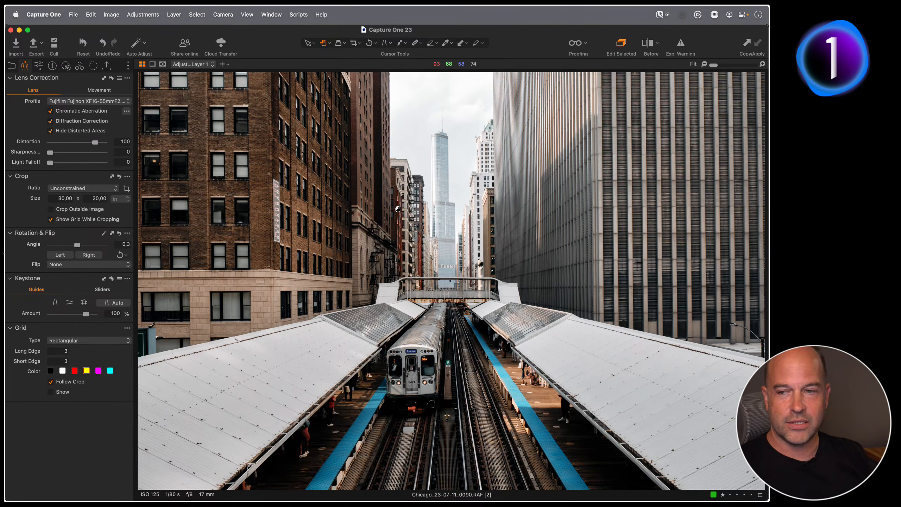
# - Examine the train at 100% and create a clone variant of the Chicago photo
pyautogui.doubleClick(419, 369)
pyautogui.moveTo(503, 280); pyautogui.dragTo(506, 325)
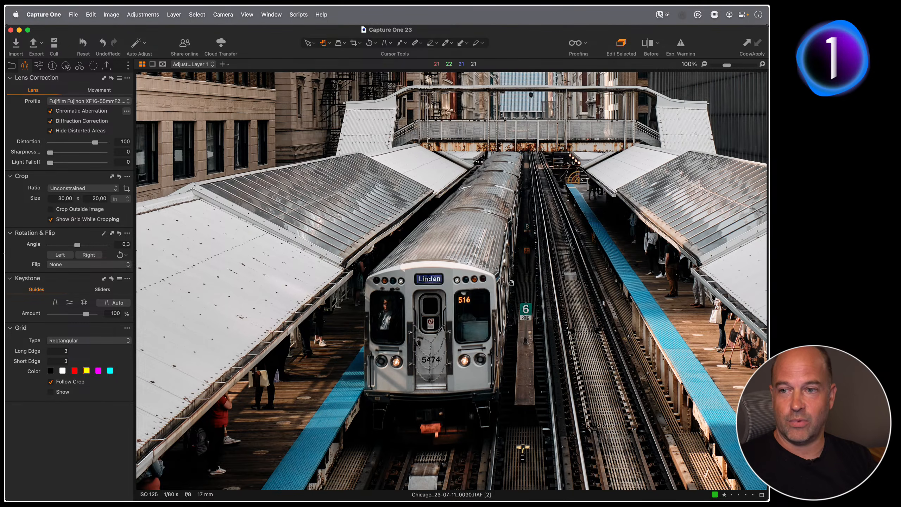
pyautogui.moveTo(488, 303); pyautogui.dragTo(468, 296)
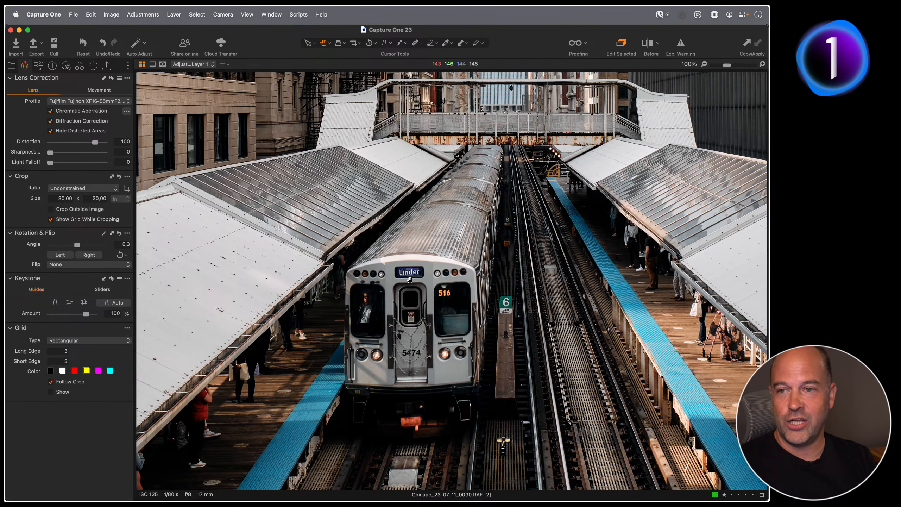
pyautogui.click(117, 19)
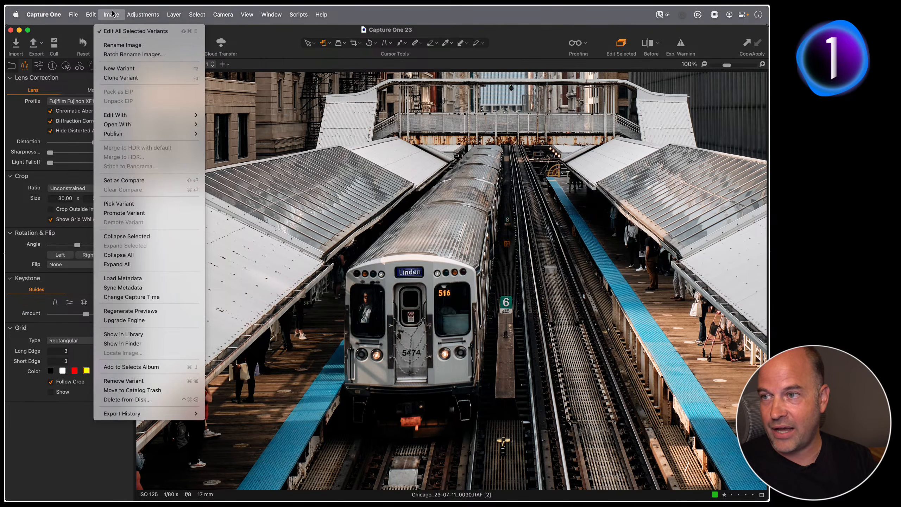
pyautogui.click(128, 78)
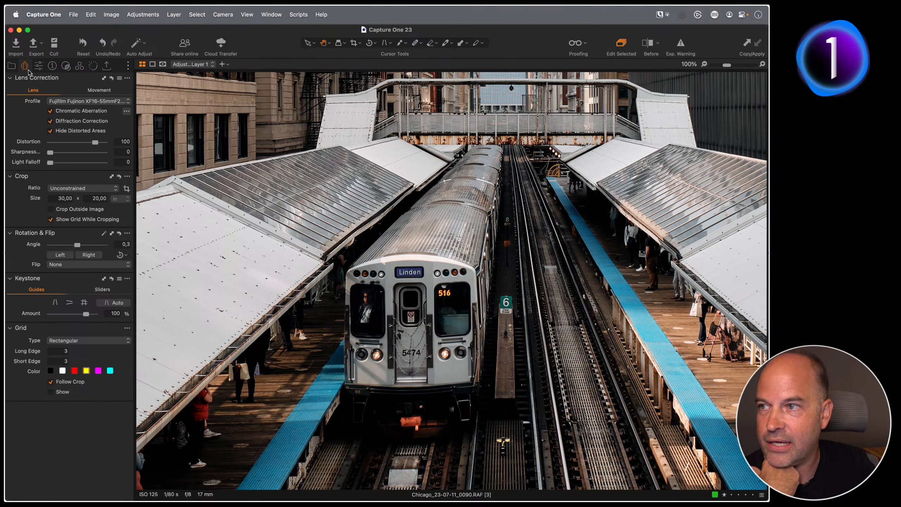
# - In the export window, set the JPEG - 2560px for web use recipe's sharpening to Output Sharpening for Screen
pyautogui.click(36, 52)
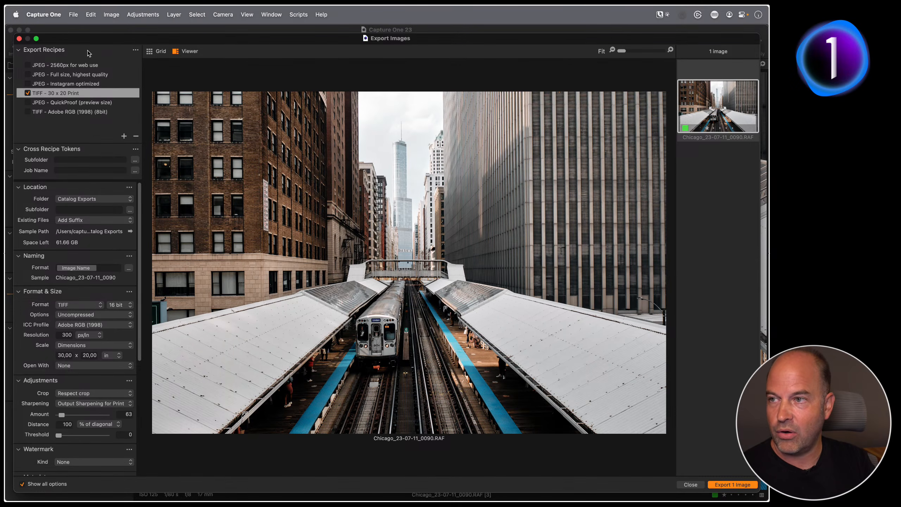
pyautogui.click(81, 67)
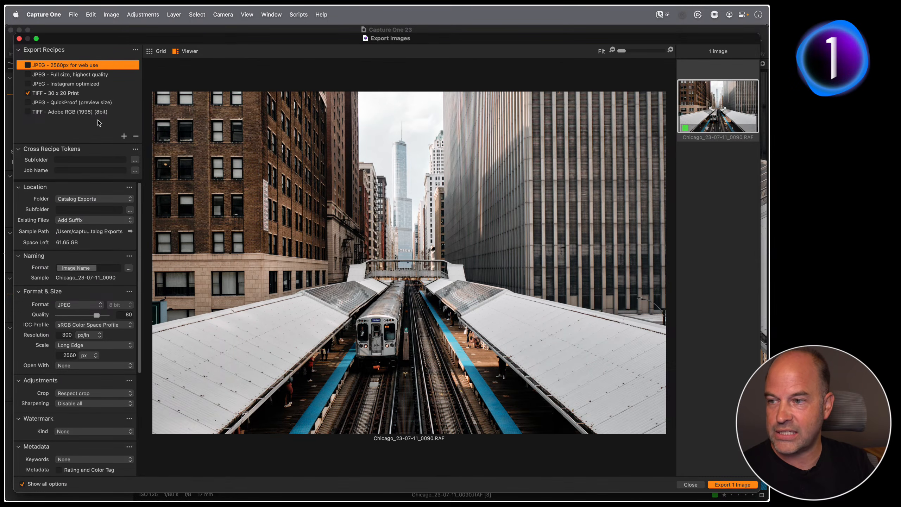
pyautogui.click(99, 404)
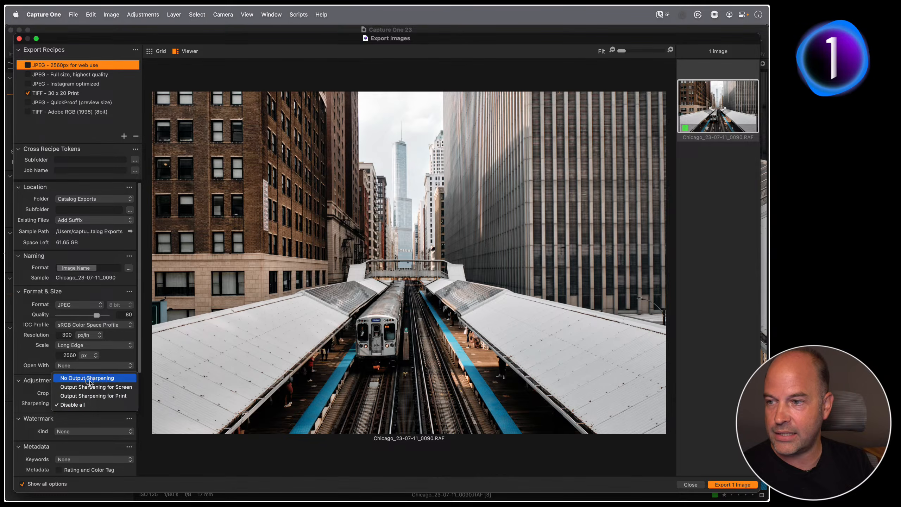
pyautogui.click(92, 387)
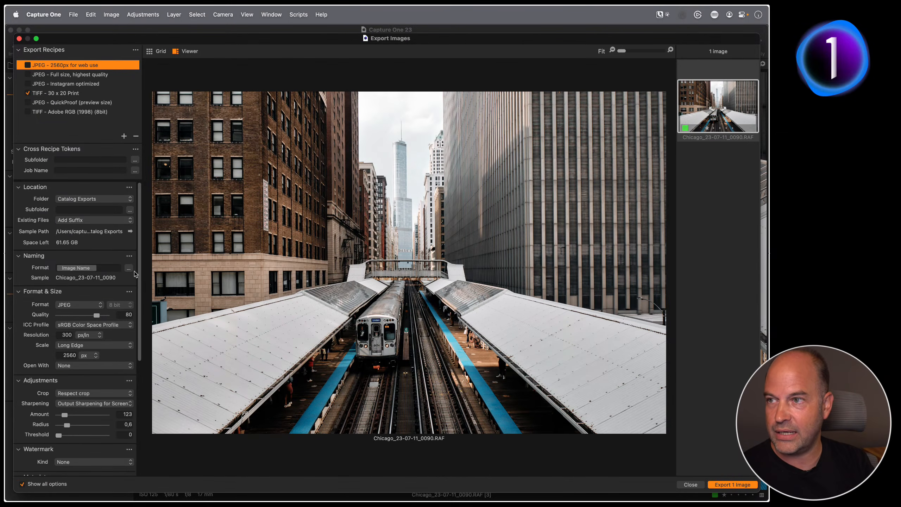
# - Review the JPEG - Instagram optimized recipe, set the TIFF - 30 x 20 Print recipe's sharpening distance unit to cm, and close without exporting
pyautogui.click(70, 83)
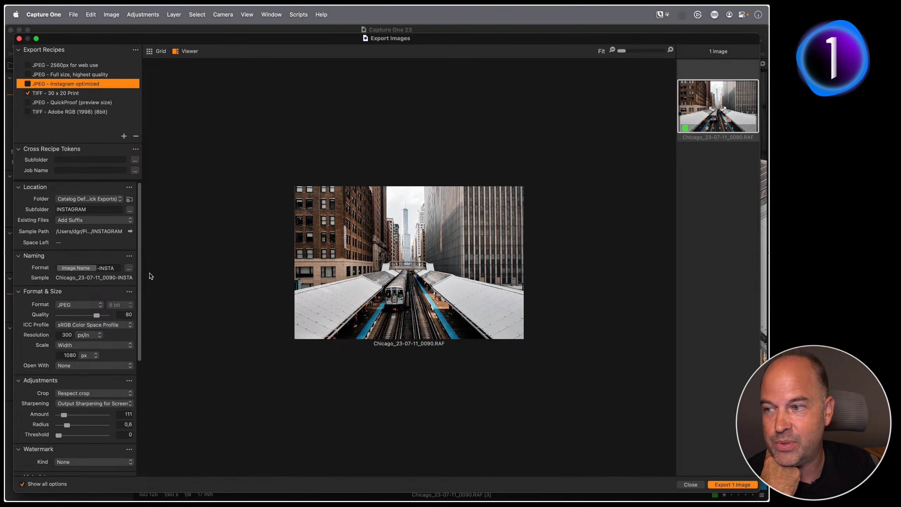
pyautogui.click(80, 94)
pyautogui.scroll(-5, 91, 346)
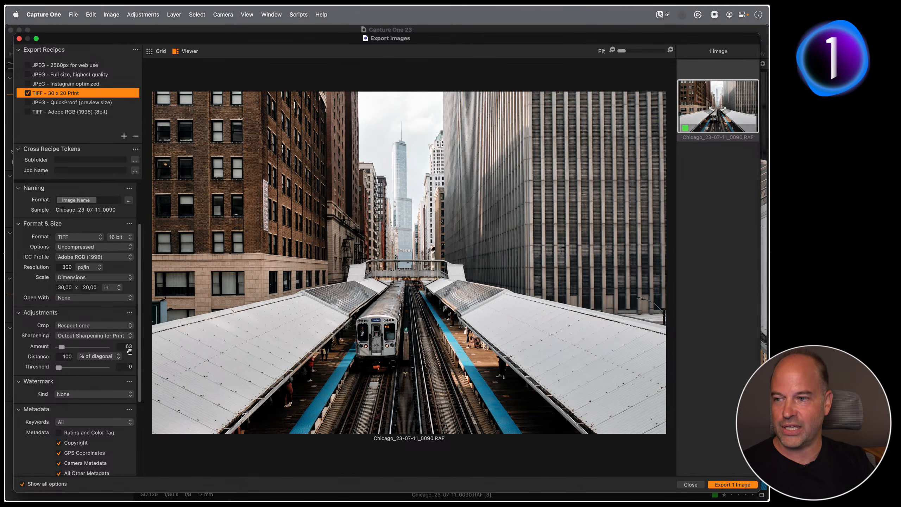
pyautogui.click(109, 356)
pyautogui.click(101, 376)
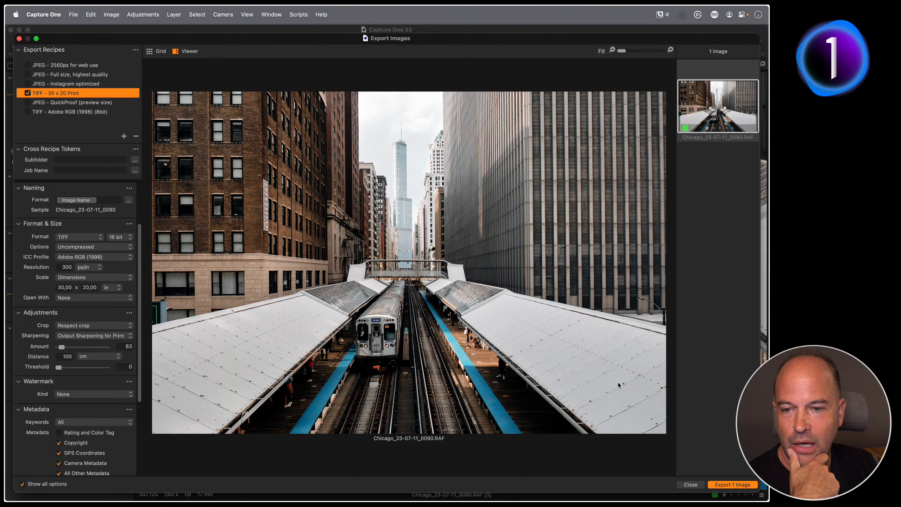
pyautogui.click(690, 485)
# - Review the installed plugins in the application settings, look through the Applications folder for plugins to add, and close without adding any
pyautogui.click(57, 11)
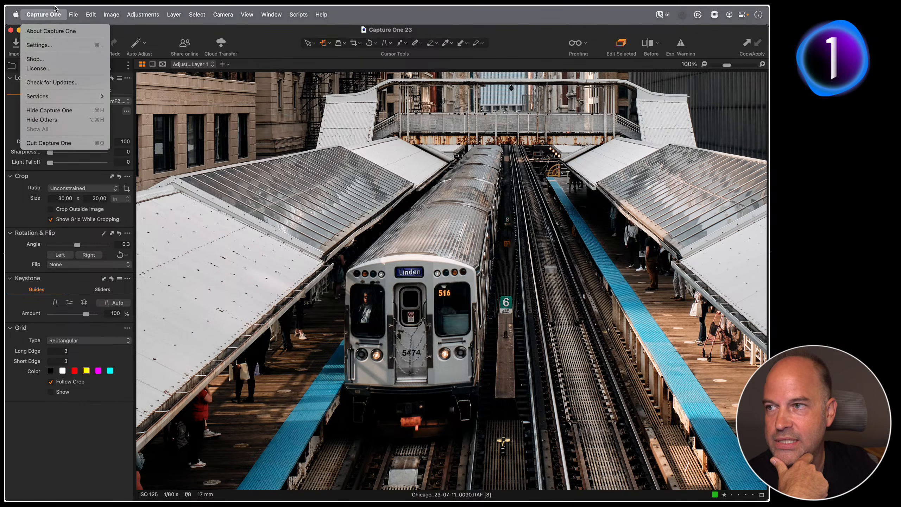
pyautogui.click(56, 44)
pyautogui.click(525, 124)
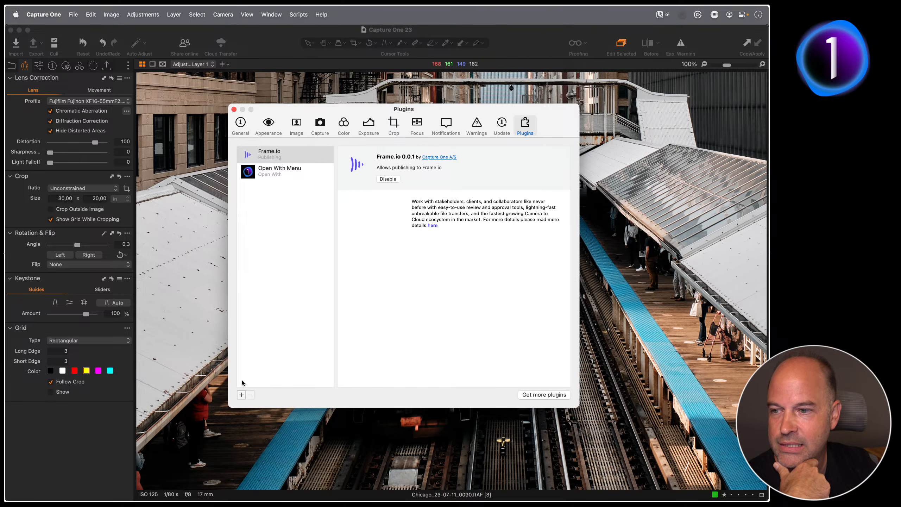
pyautogui.click(241, 394)
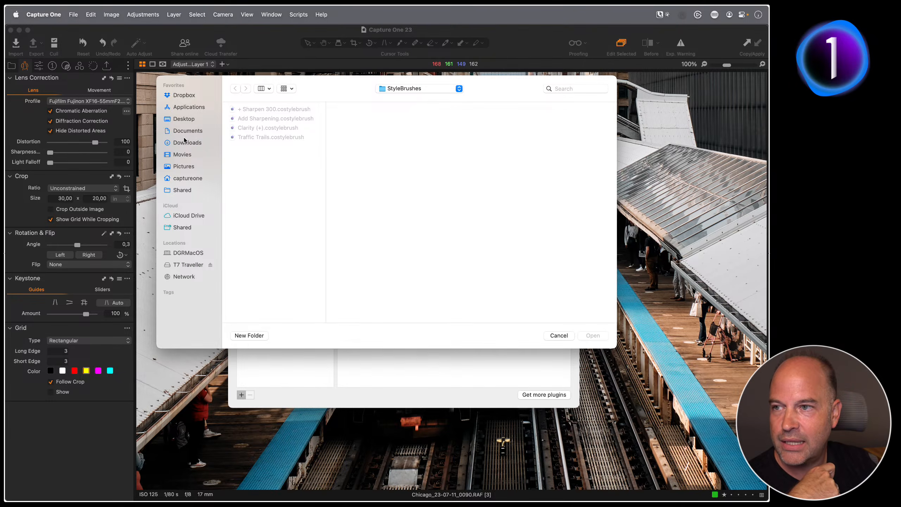
pyautogui.click(191, 107)
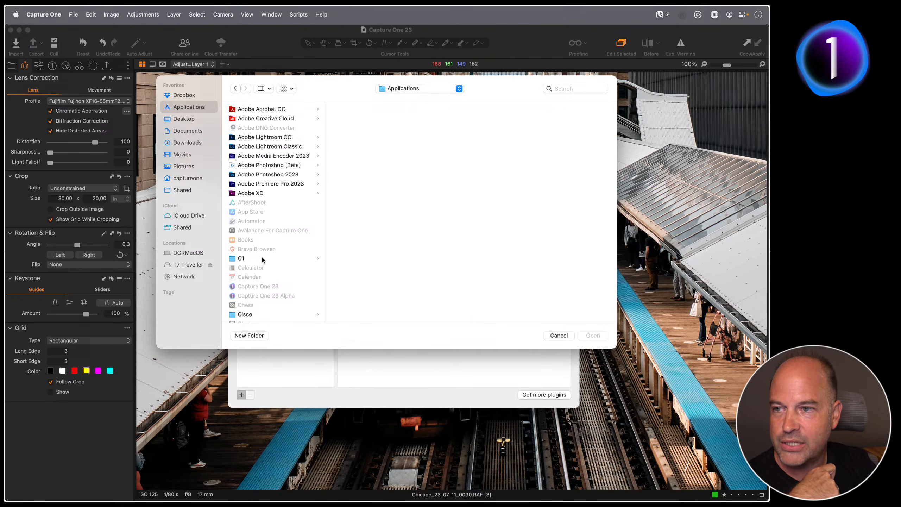
pyautogui.click(559, 336)
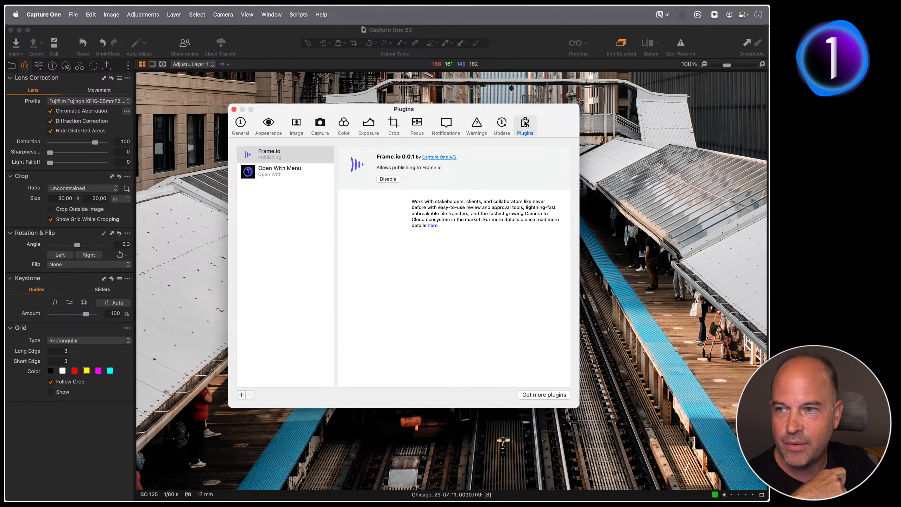
pyautogui.click(241, 395)
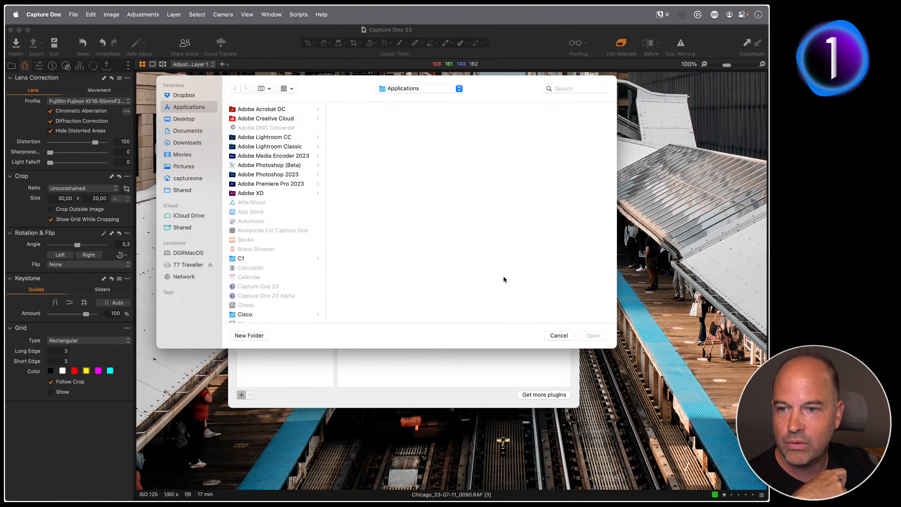
pyautogui.click(557, 335)
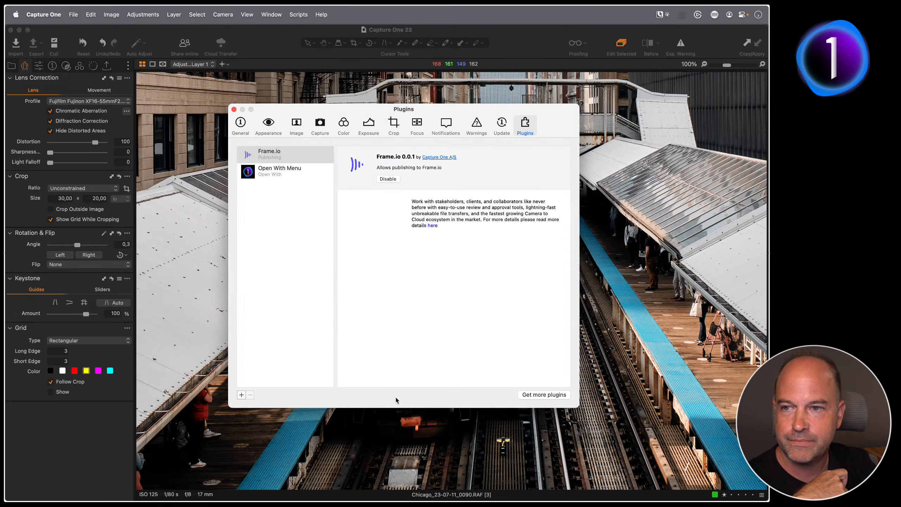
pyautogui.click(234, 110)
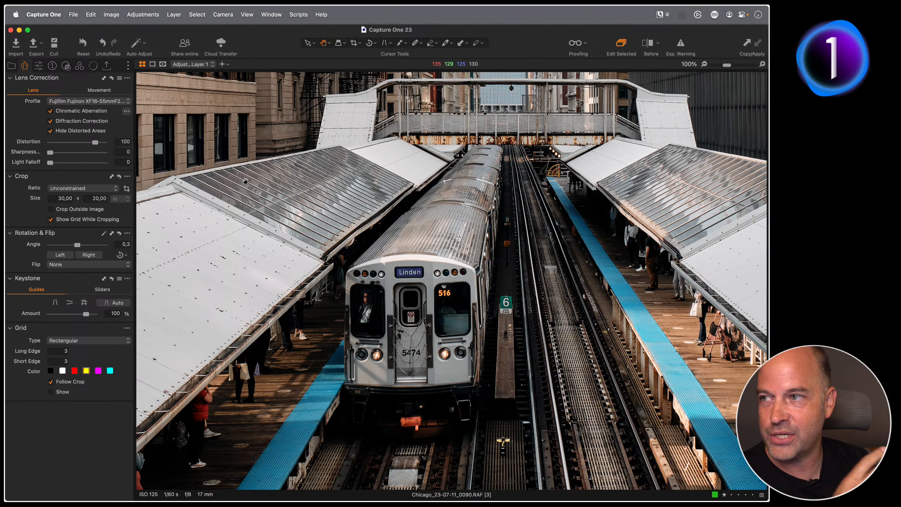
# - Open the Sony album in the library and view the Grand_Prismatic_23-07-18_1642.ARW hot spring photo at 100%
pyautogui.click(12, 66)
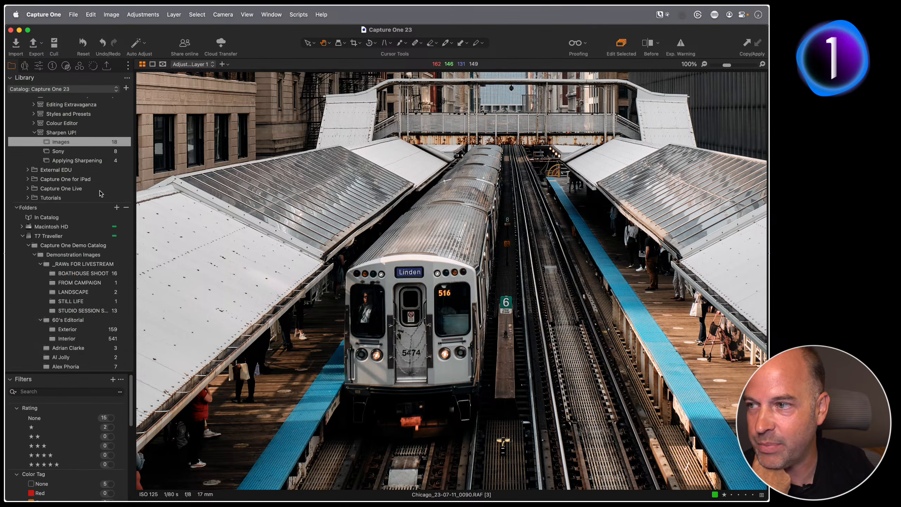
pyautogui.click(74, 161)
pyautogui.click(67, 153)
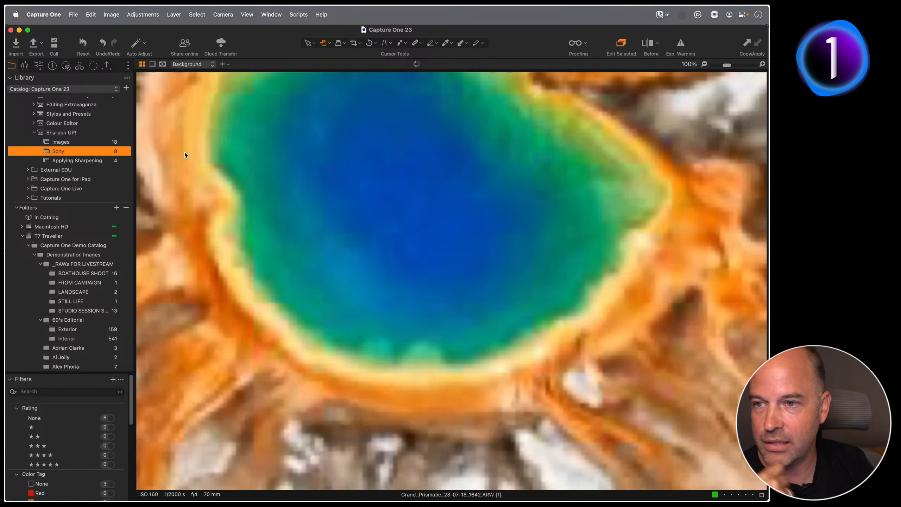
pyautogui.press('g')
pyautogui.press('g')
pyautogui.press('g')
pyautogui.press('g')
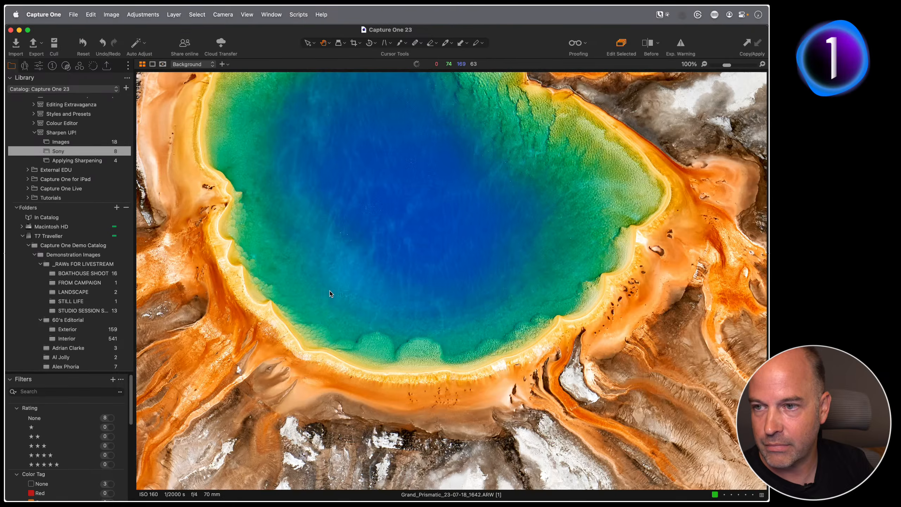